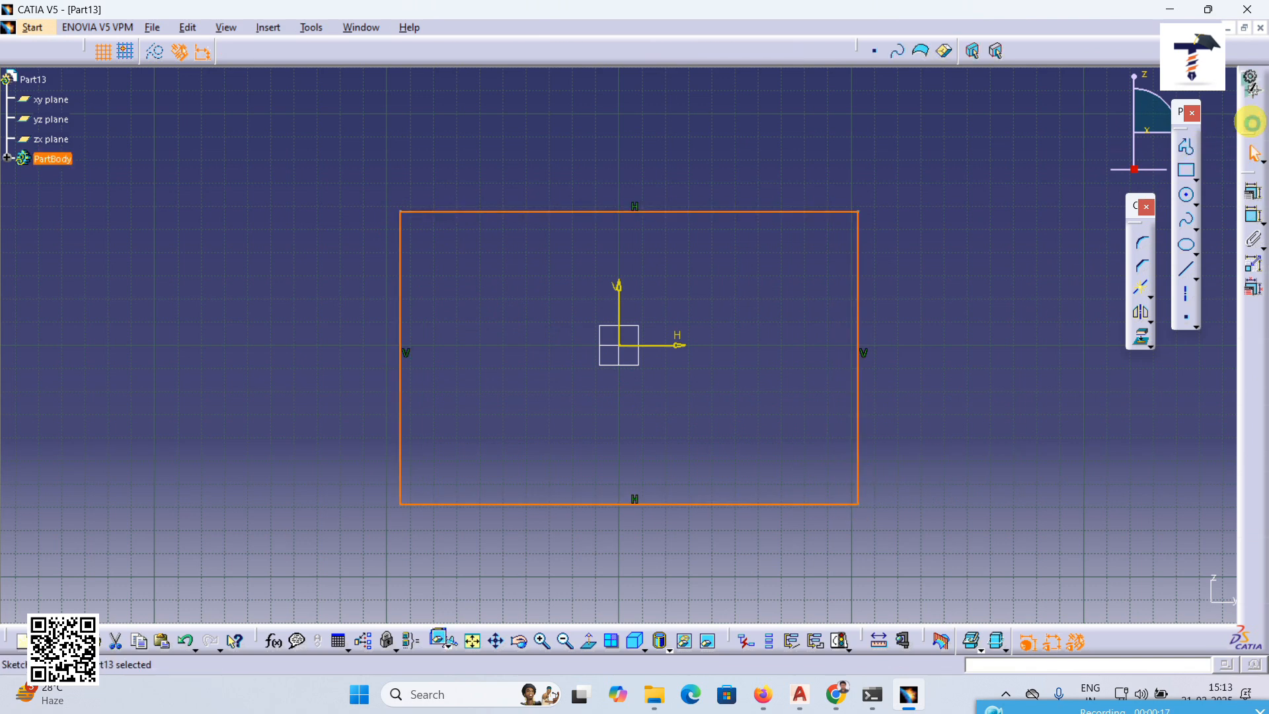
- Exit the rectangle sketch and pad it into a block with an 88 mm length and mirrored extent
left_click(1251, 123)
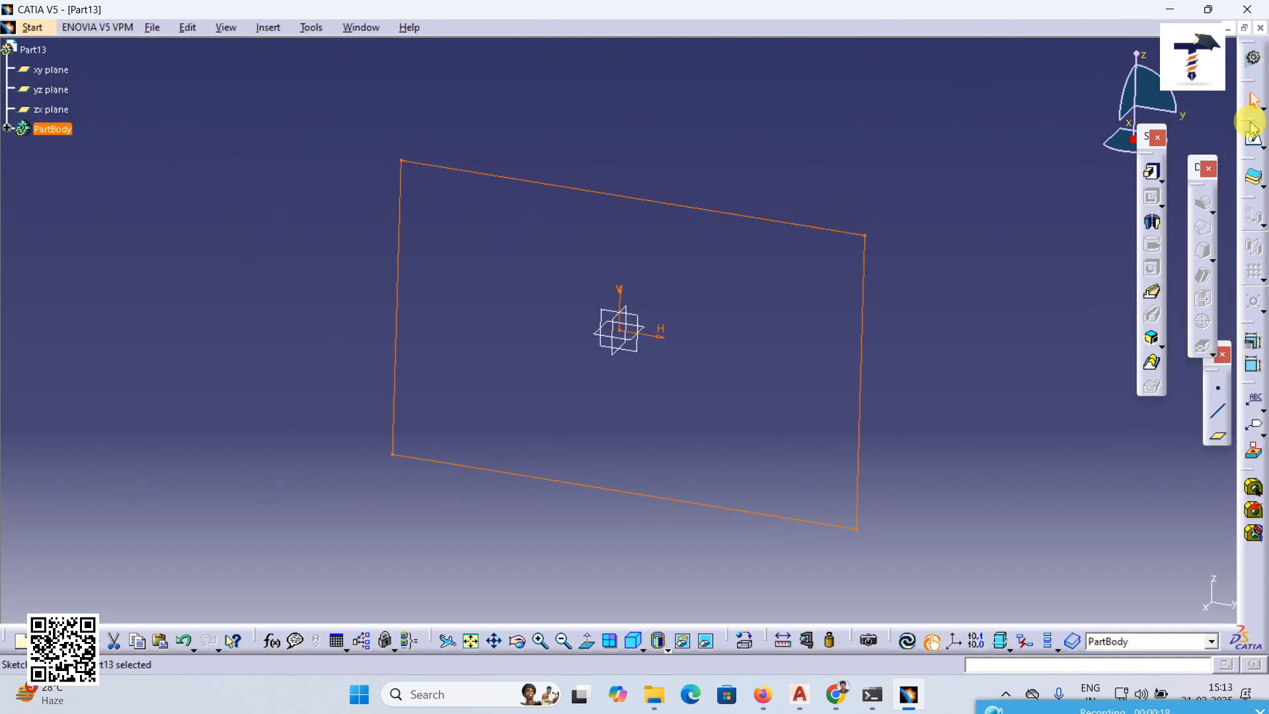
left_click(1153, 177)
middle_click_drag(685, 448, 578, 504)
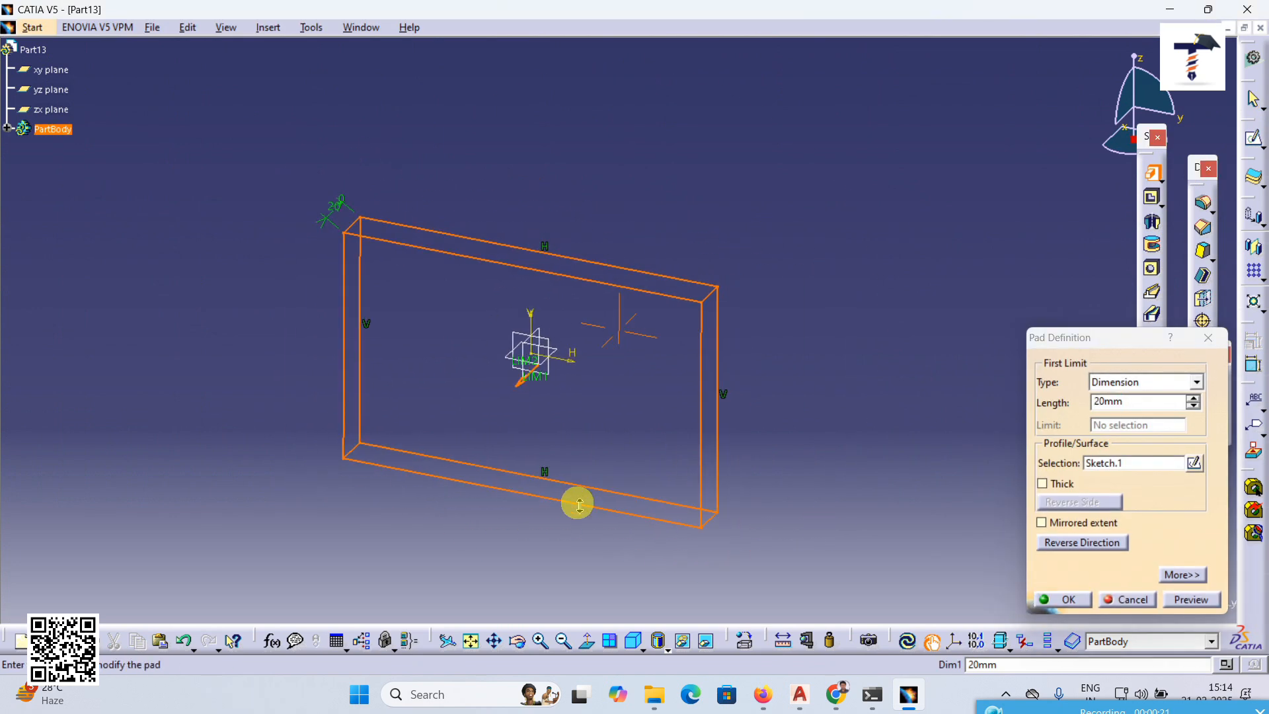
left_click(1042, 523)
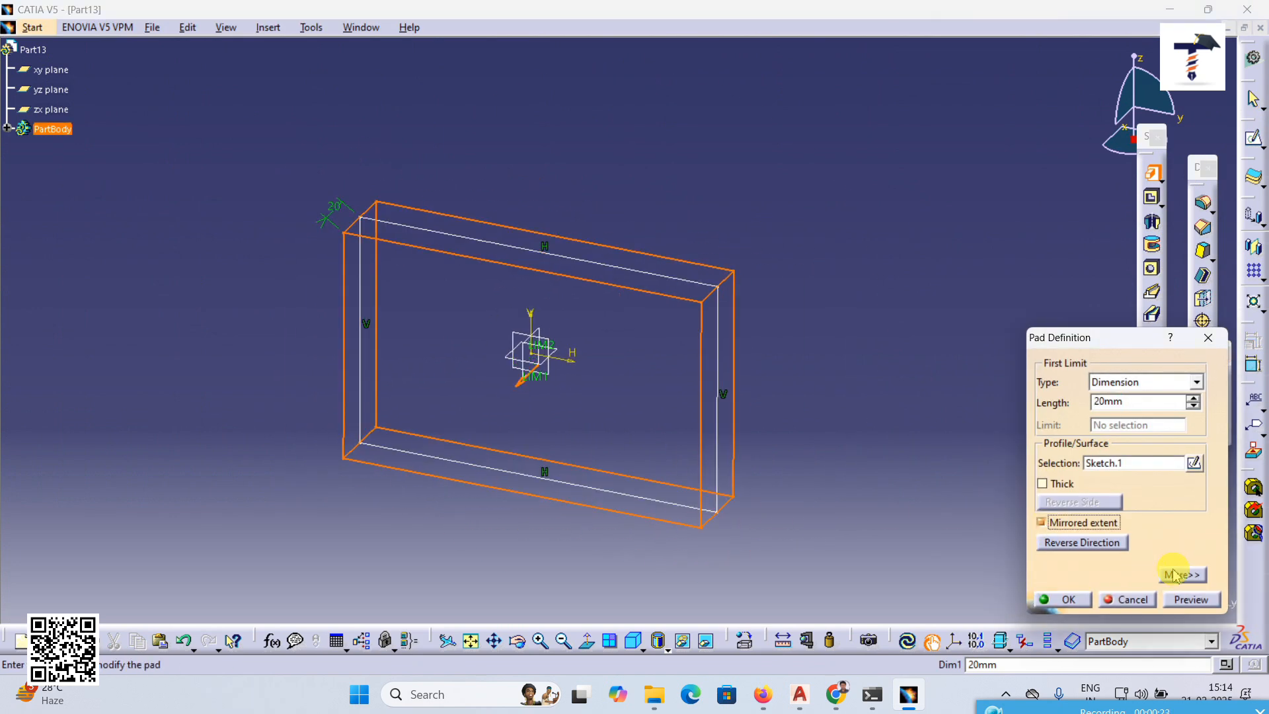
left_click(1182, 602)
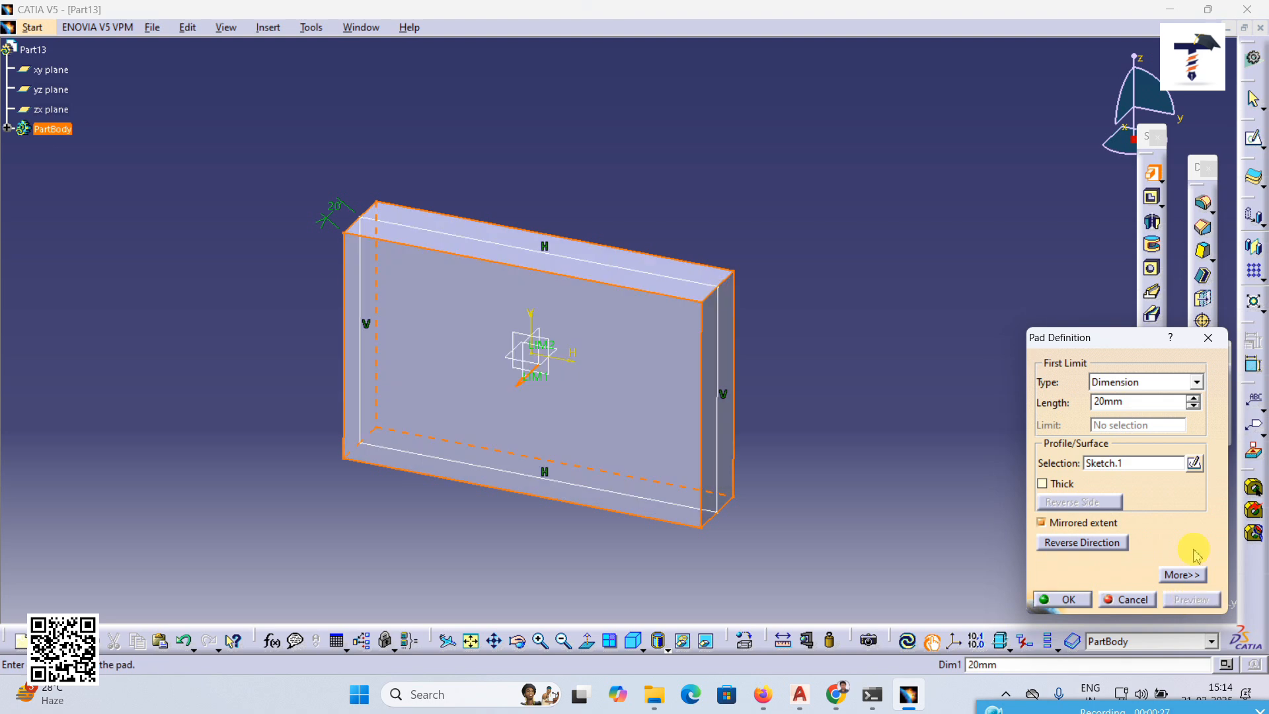
left_click_drag(1196, 404, 1195, 400)
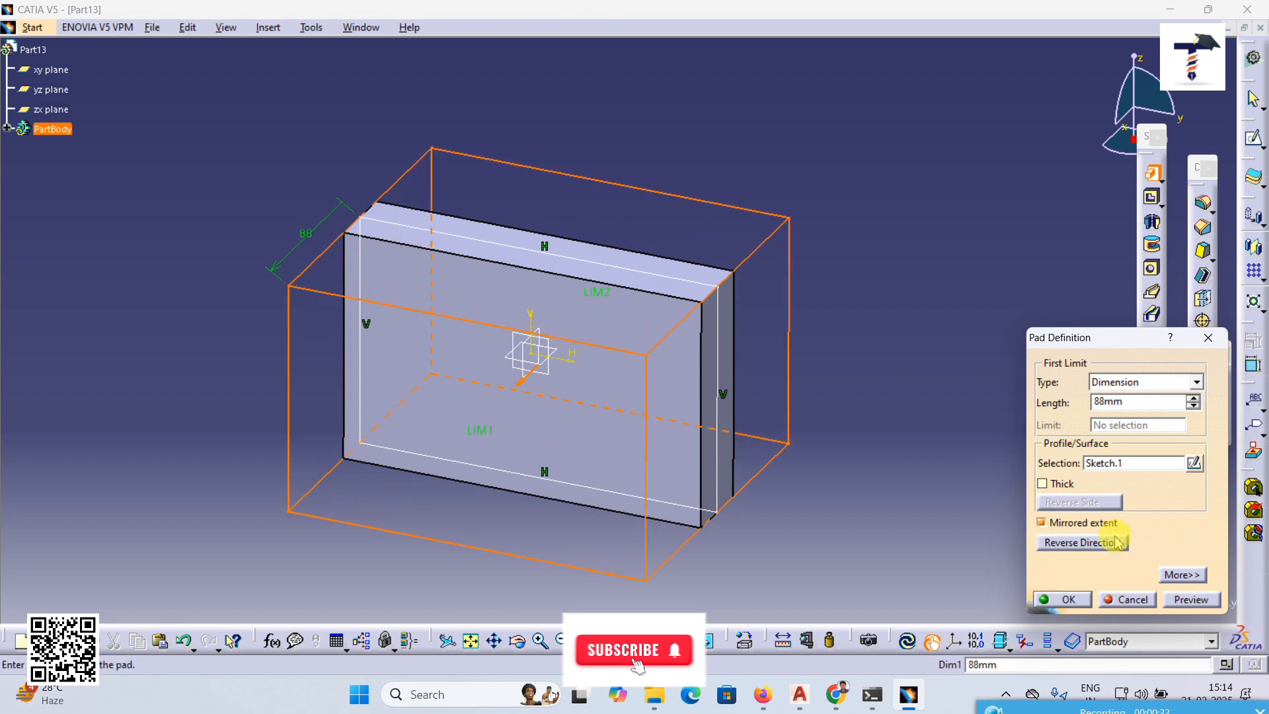
left_click(1062, 599)
- Apply a 19 mm edge fillet with tangency propagation to one top edge of the block
middle_click_drag(827, 359, 763, 380)
left_click(1202, 207)
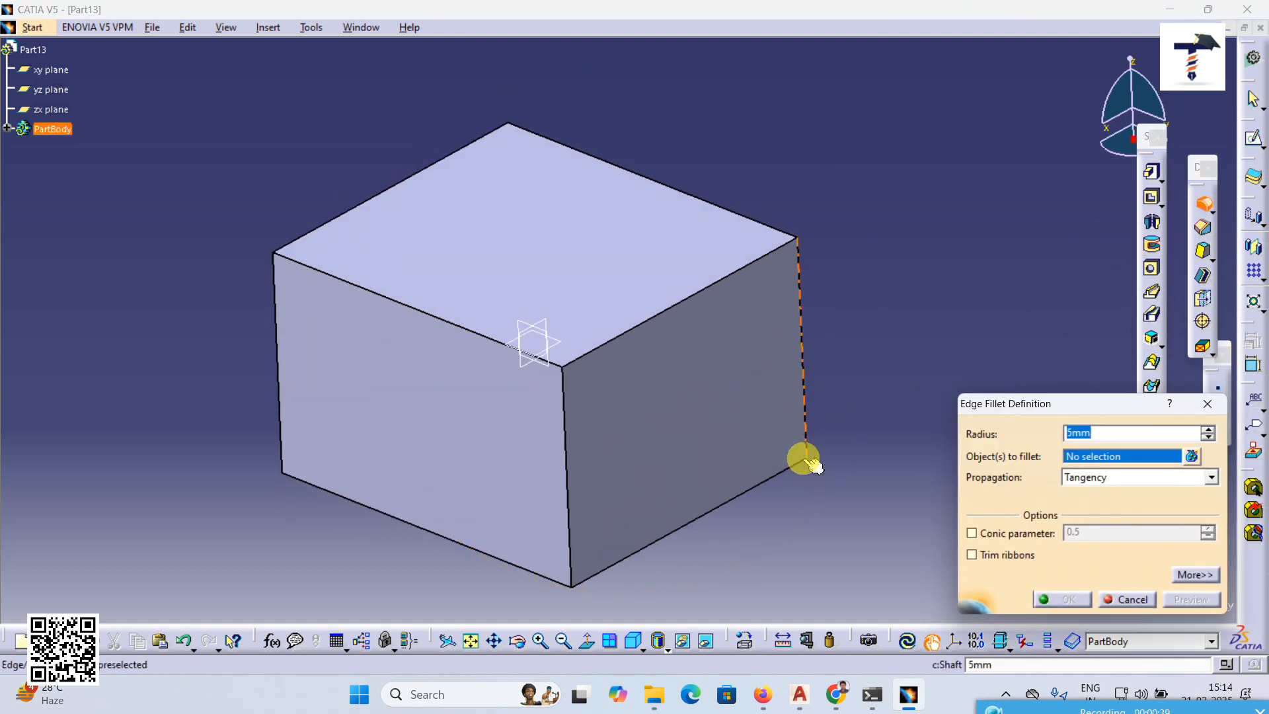
middle_click_drag(801, 458, 770, 405)
left_click(590, 300)
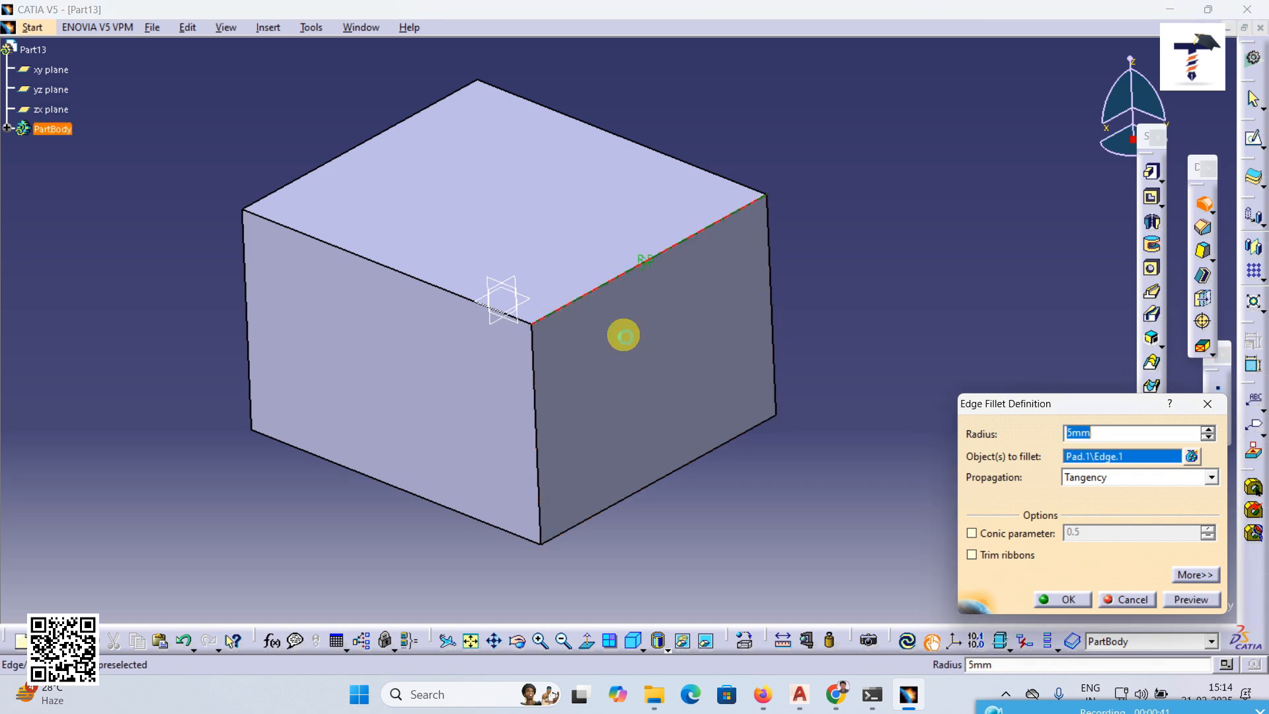
middle_click_drag(581, 484, 593, 470)
middle_click_drag(691, 443, 672, 486)
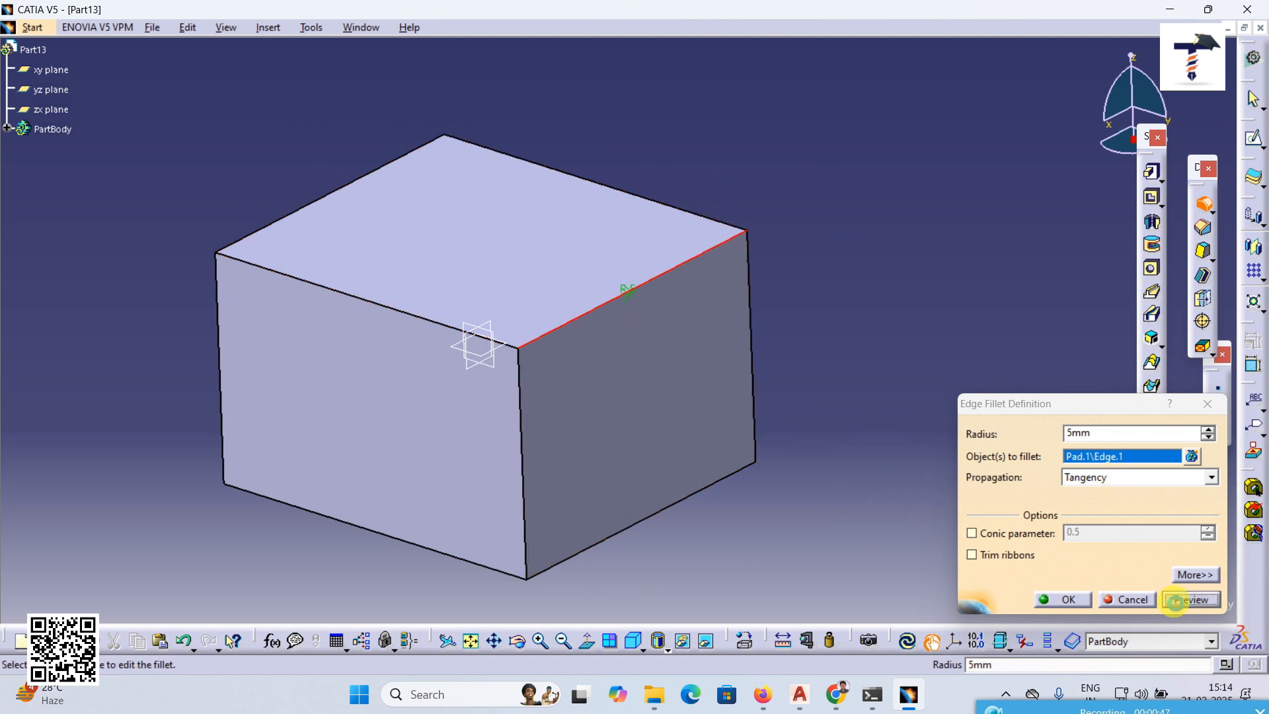
left_click(1175, 600)
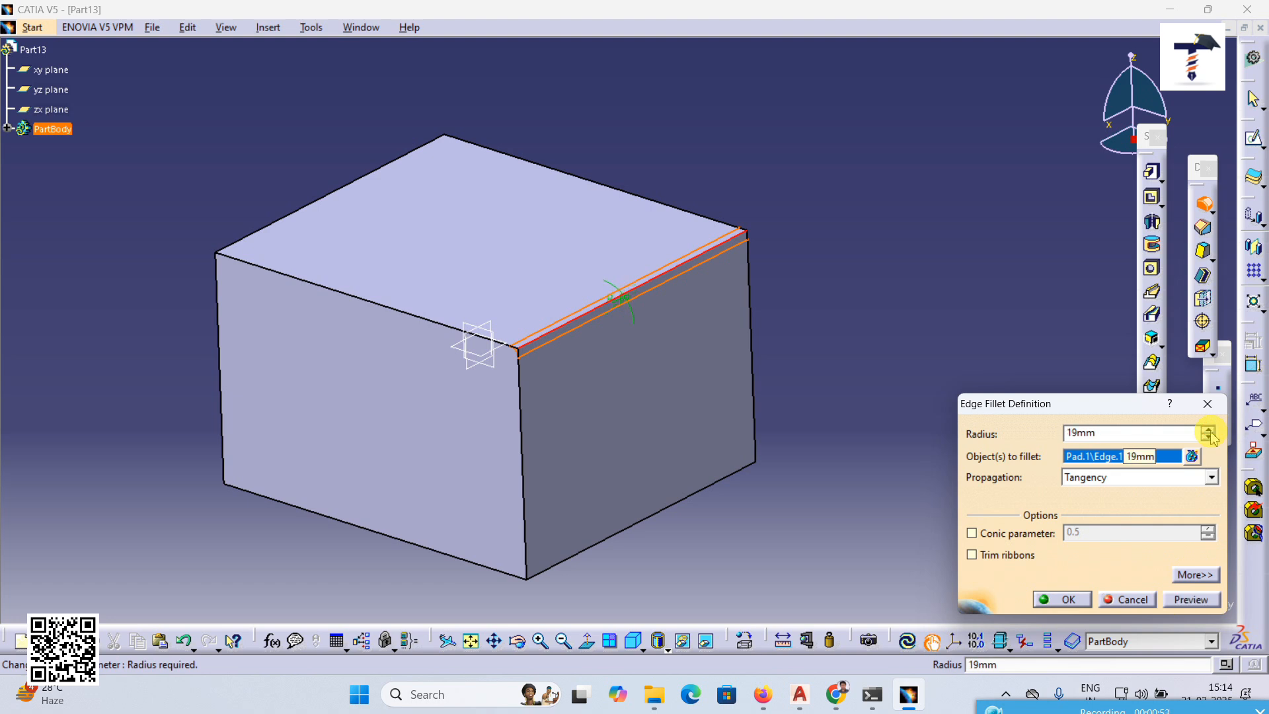
left_click(1193, 600)
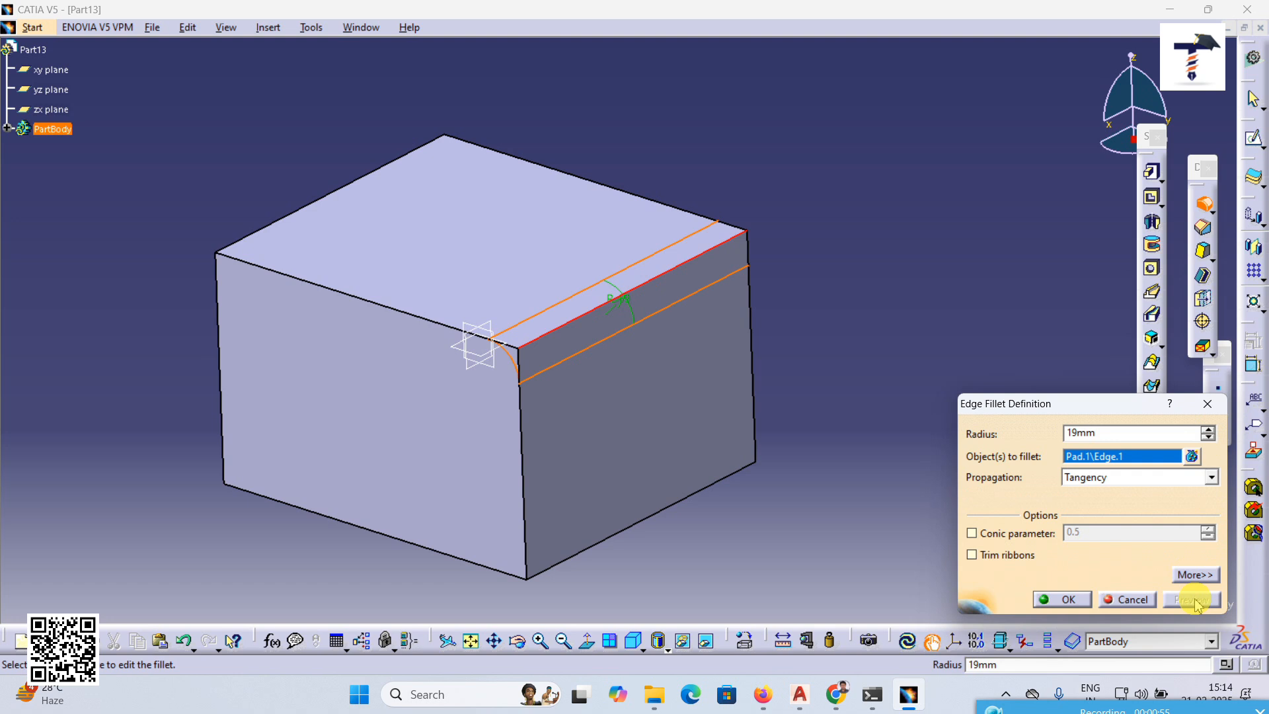
left_click(1068, 599)
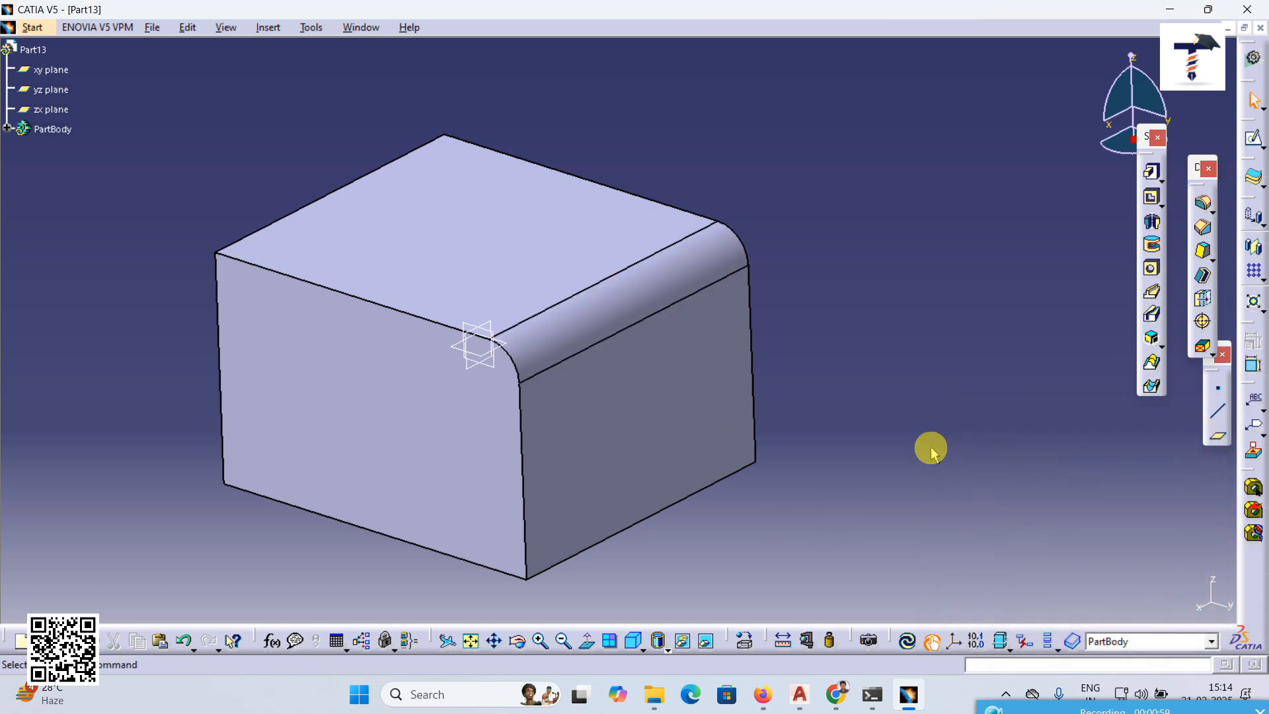
- Delete the edge fillet from the part body
left_click(8, 129)
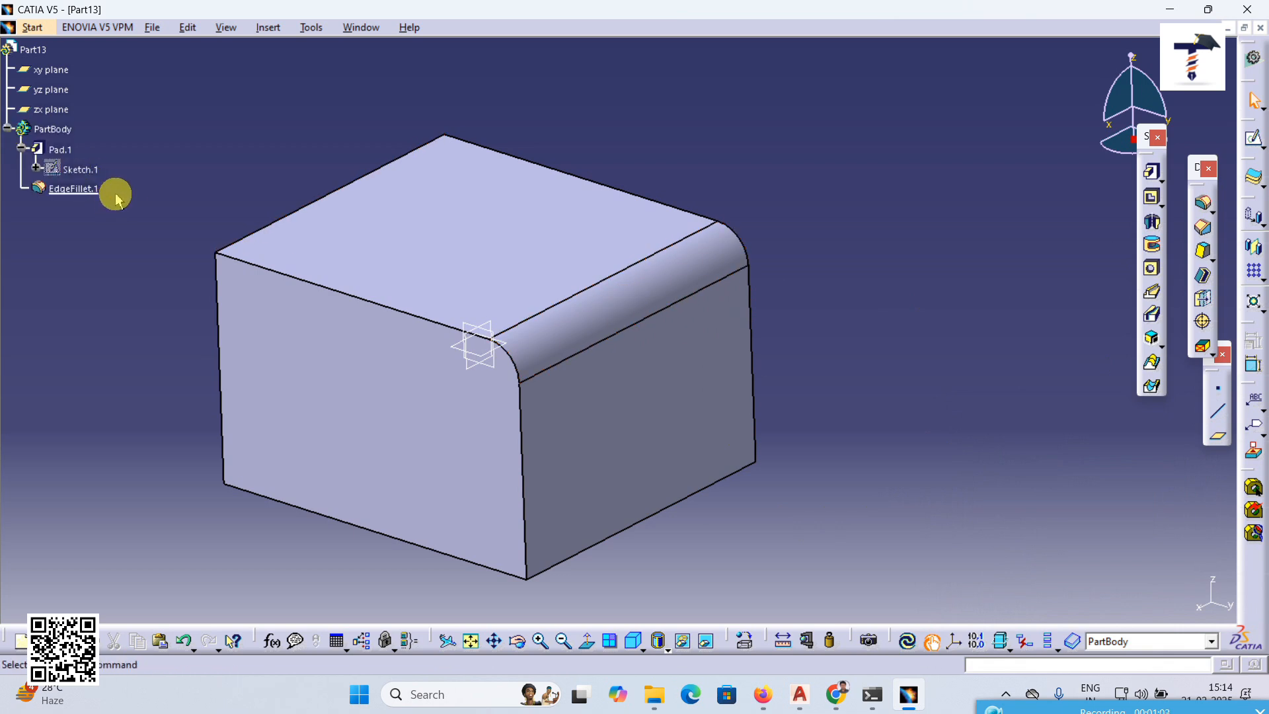
middle_click_drag(595, 397, 523, 423)
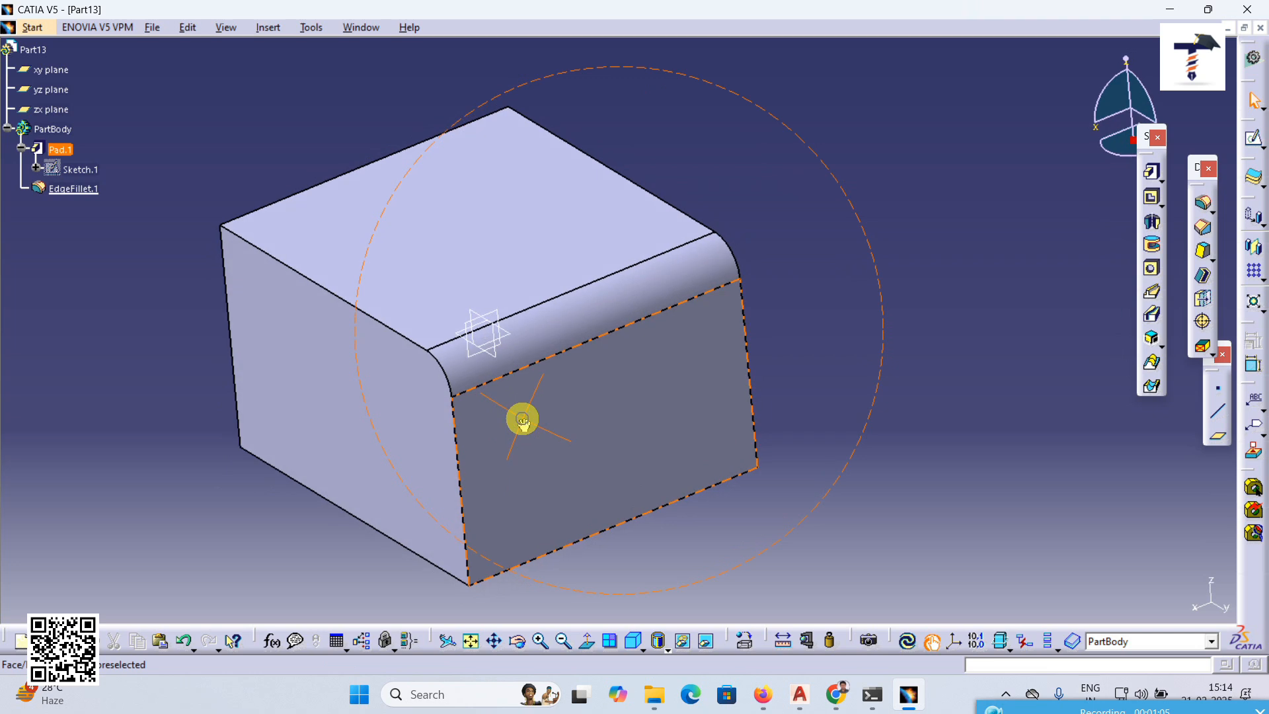
right_click(91, 193)
left_click(116, 423)
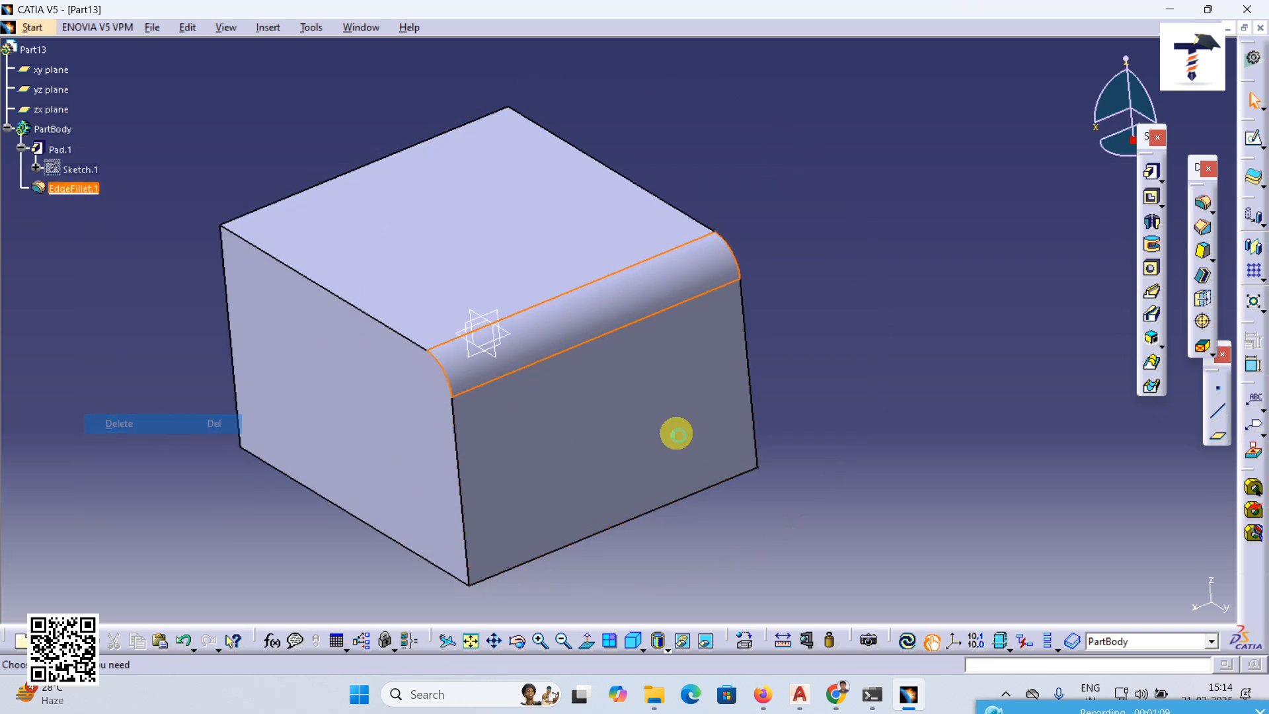
left_click(1130, 599)
- Create a reference plane offset 42 mm from the yz plane
middle_click_drag(806, 268, 1099, 365)
left_click(1218, 441)
left_click(505, 328)
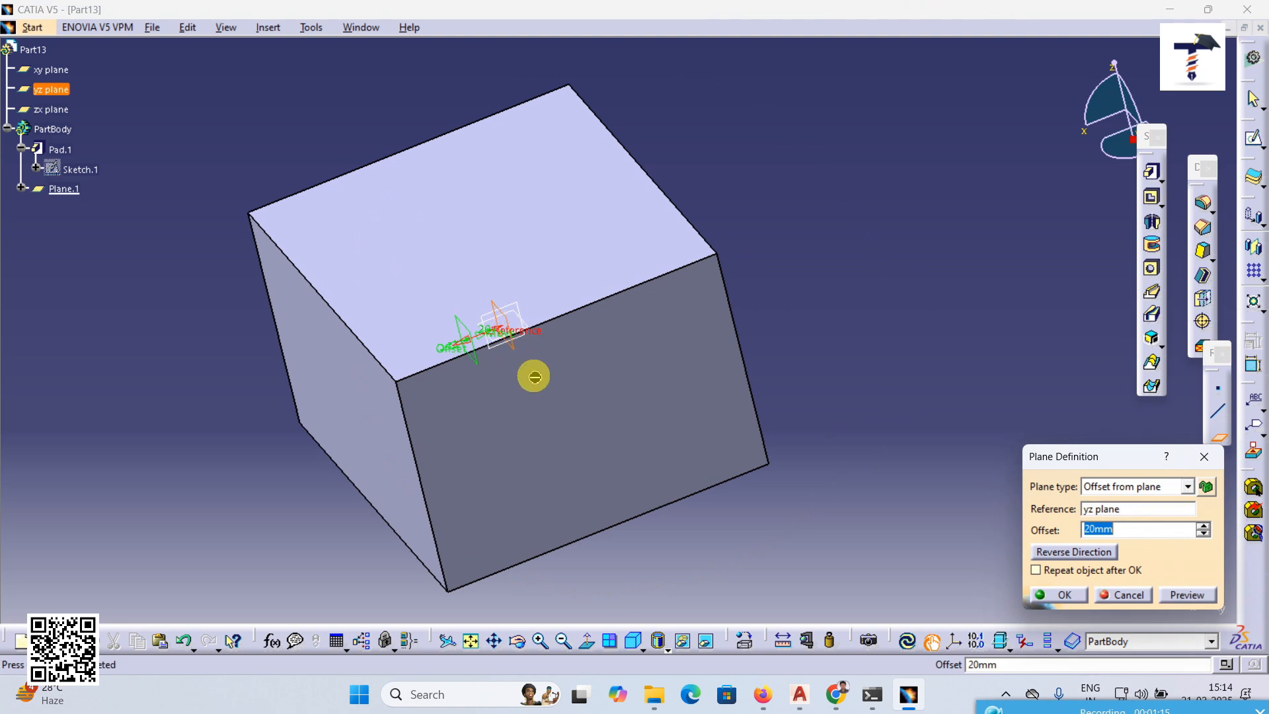
left_click(1202, 524)
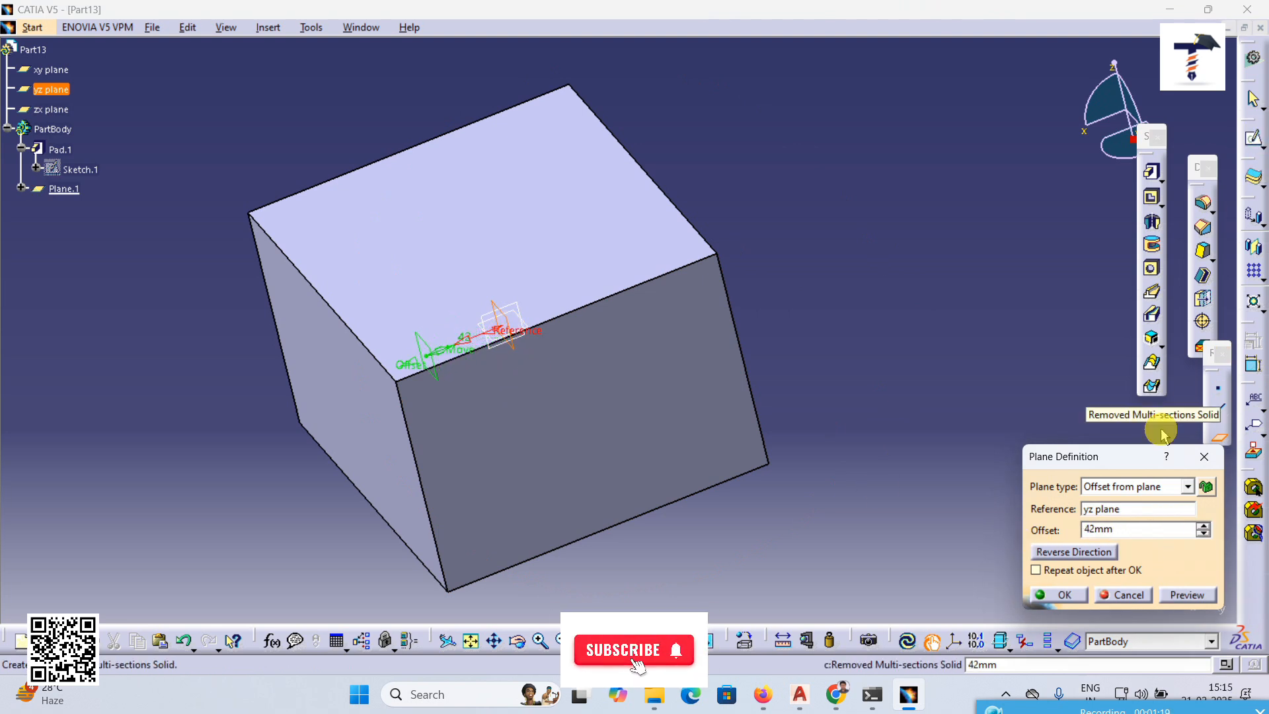
left_click(1059, 594)
- Define a 19 mm edge fillet on the block's top edge crossed by the reference planes and preview it
mouse_move(506, 358)
middle_mouse_down()
mouse_move(459, 393)
mouse_move(521, 351)
middle_mouse_up()
left_click(1204, 205)
left_click(1159, 217)
left_click(570, 310)
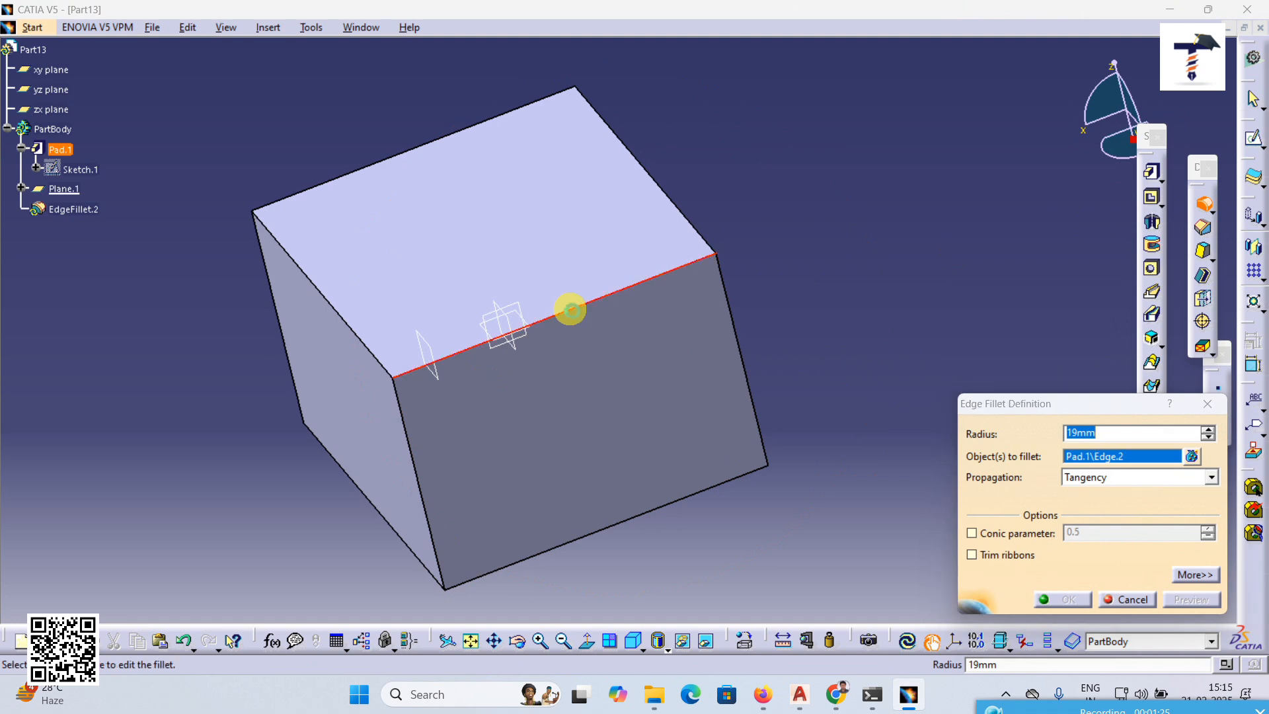
middle_click_drag(529, 379, 561, 362)
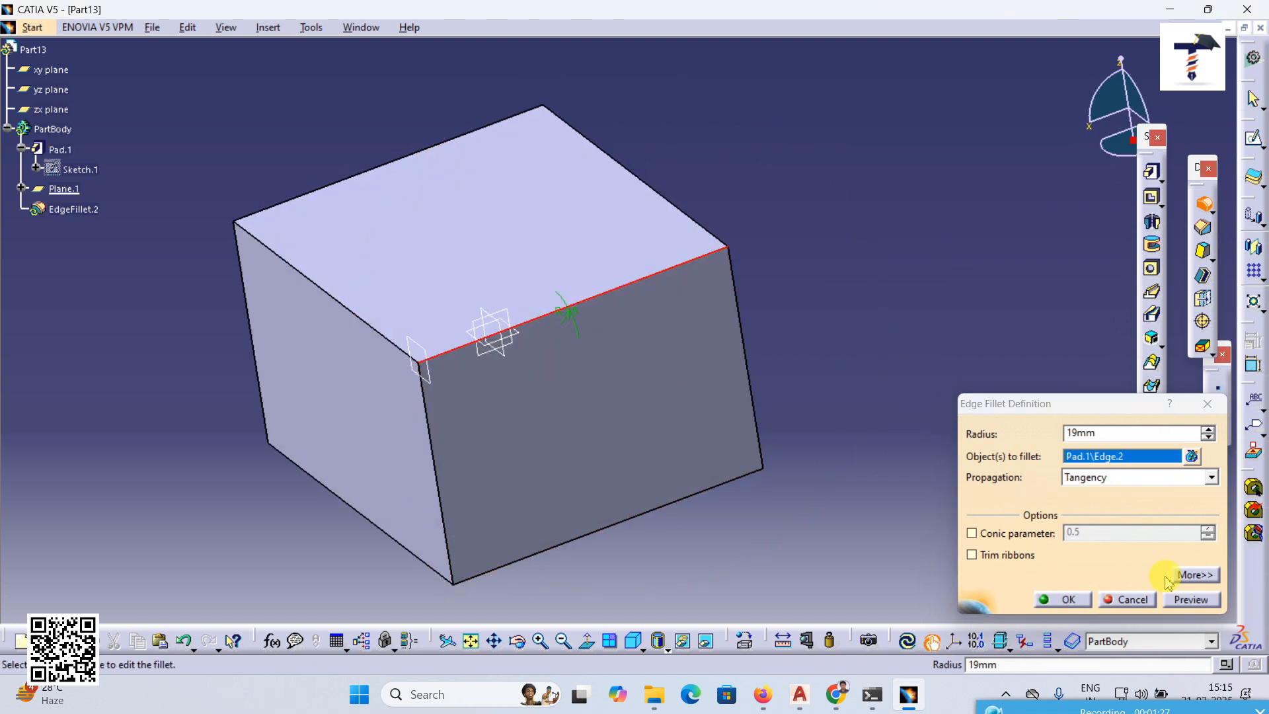
left_click(1190, 599)
middle_click_drag(708, 354, 826, 452)
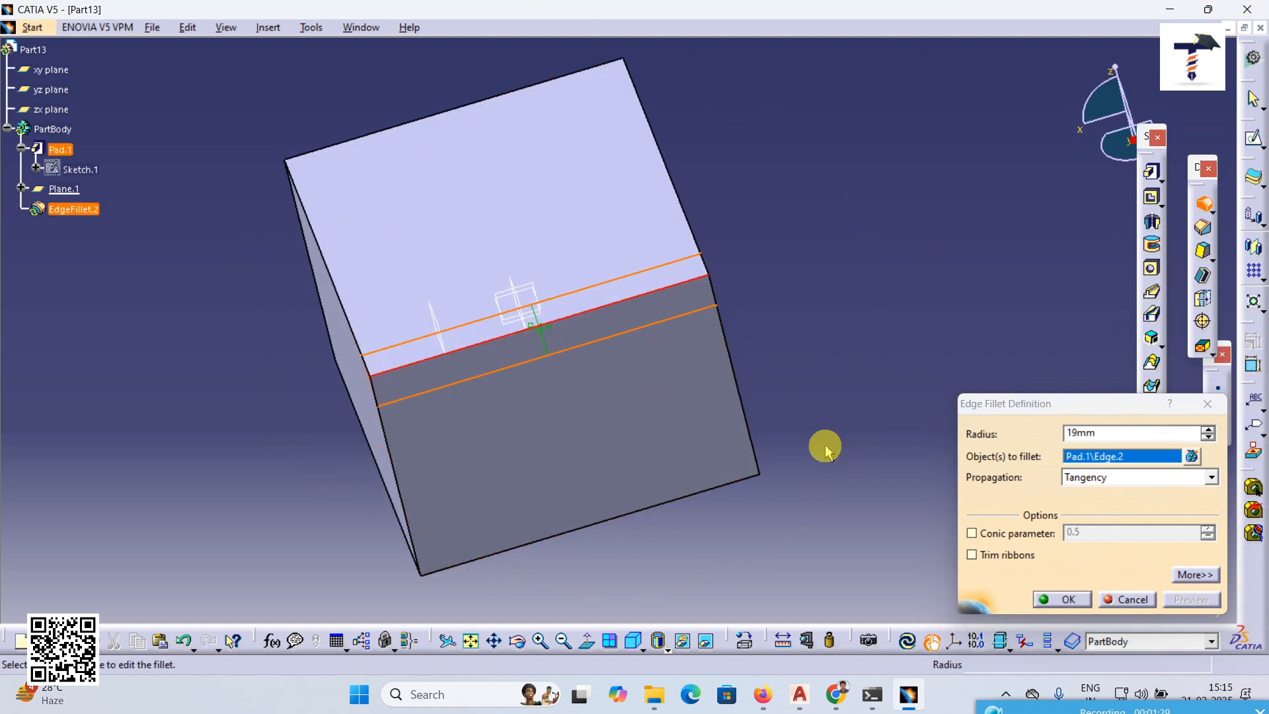
- Limit the fillet with the offset plane and the yz plane, reverse the offset plane's direction, and create it
left_click(1187, 575)
middle_click_drag(722, 488, 582, 484)
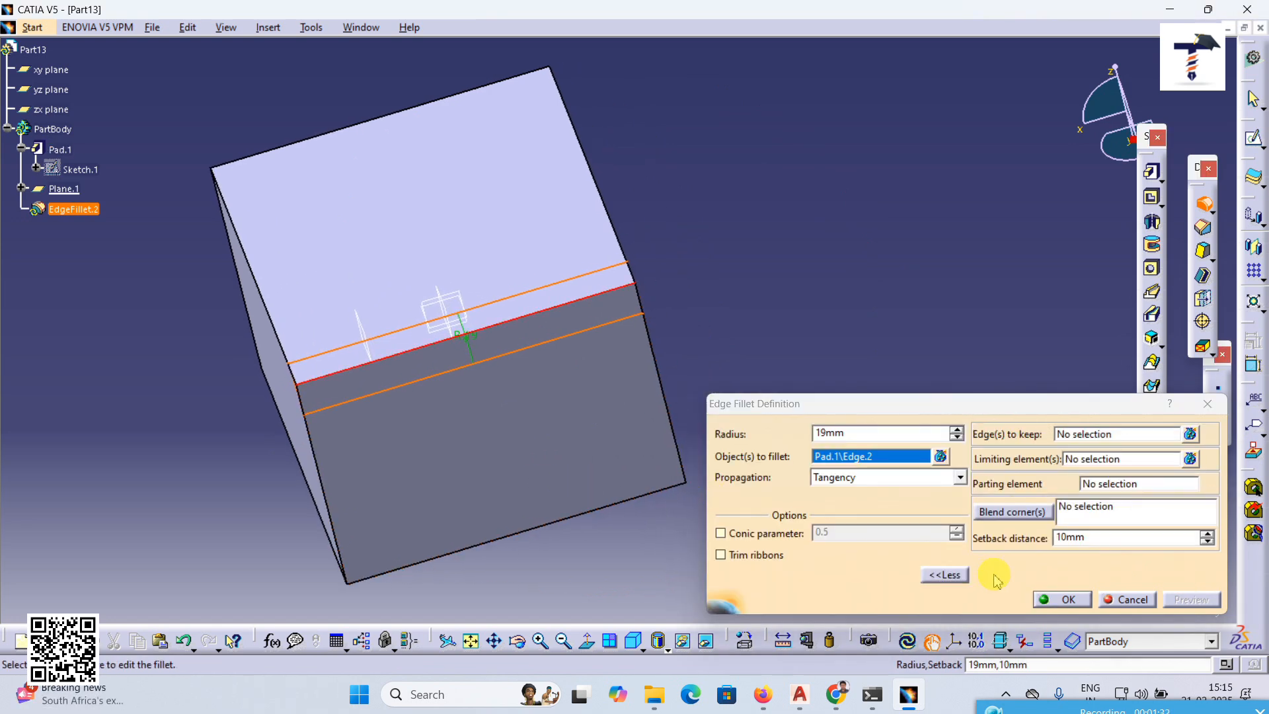
left_click(1081, 461)
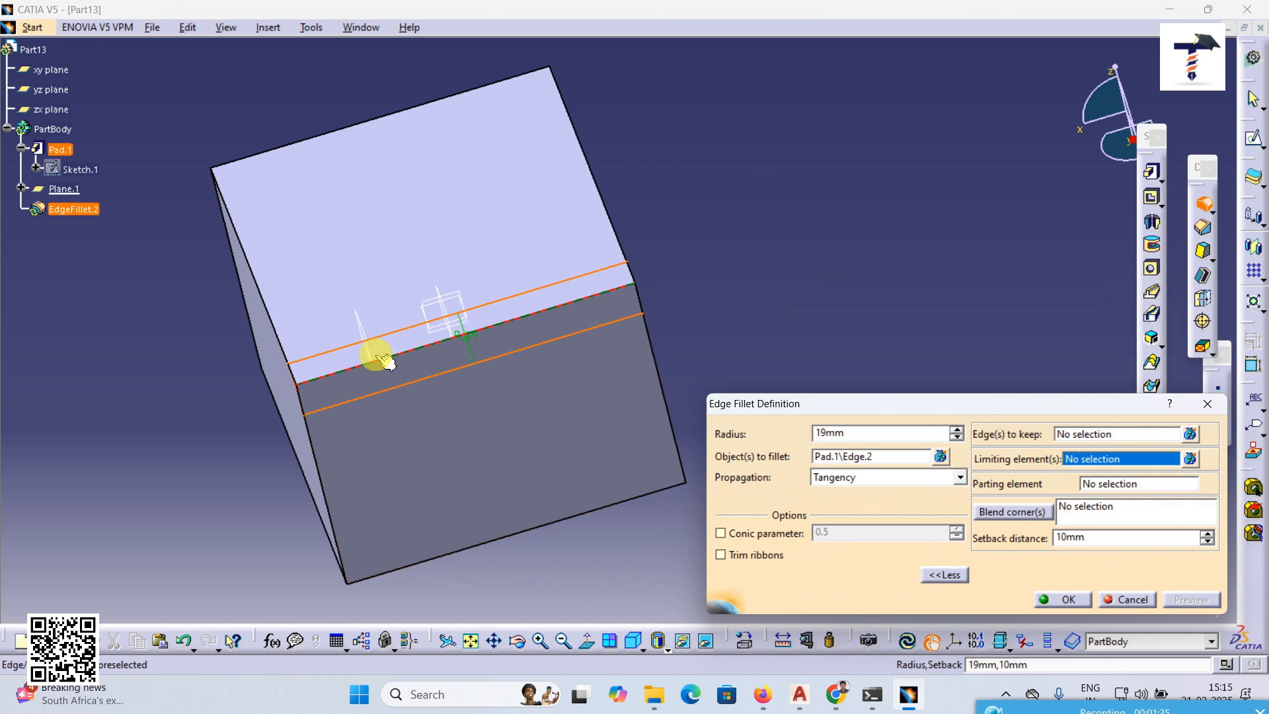
left_click(433, 332)
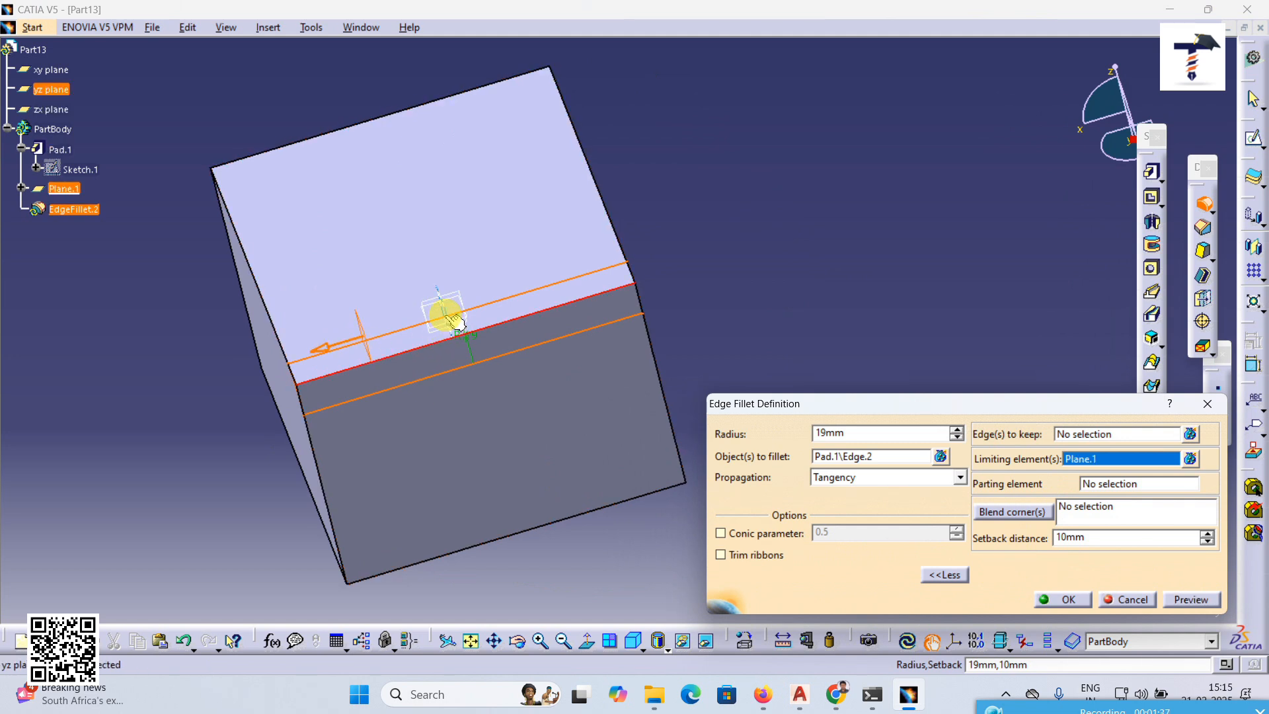
left_click(326, 348)
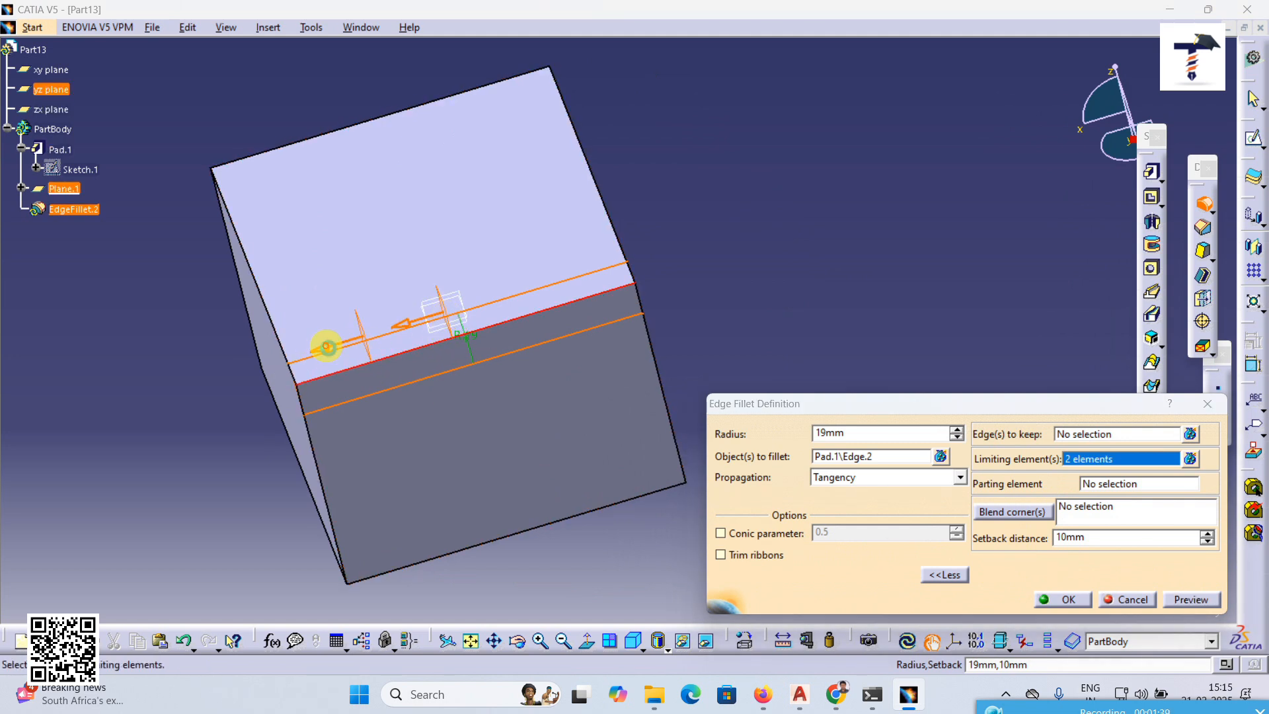
left_click(1182, 602)
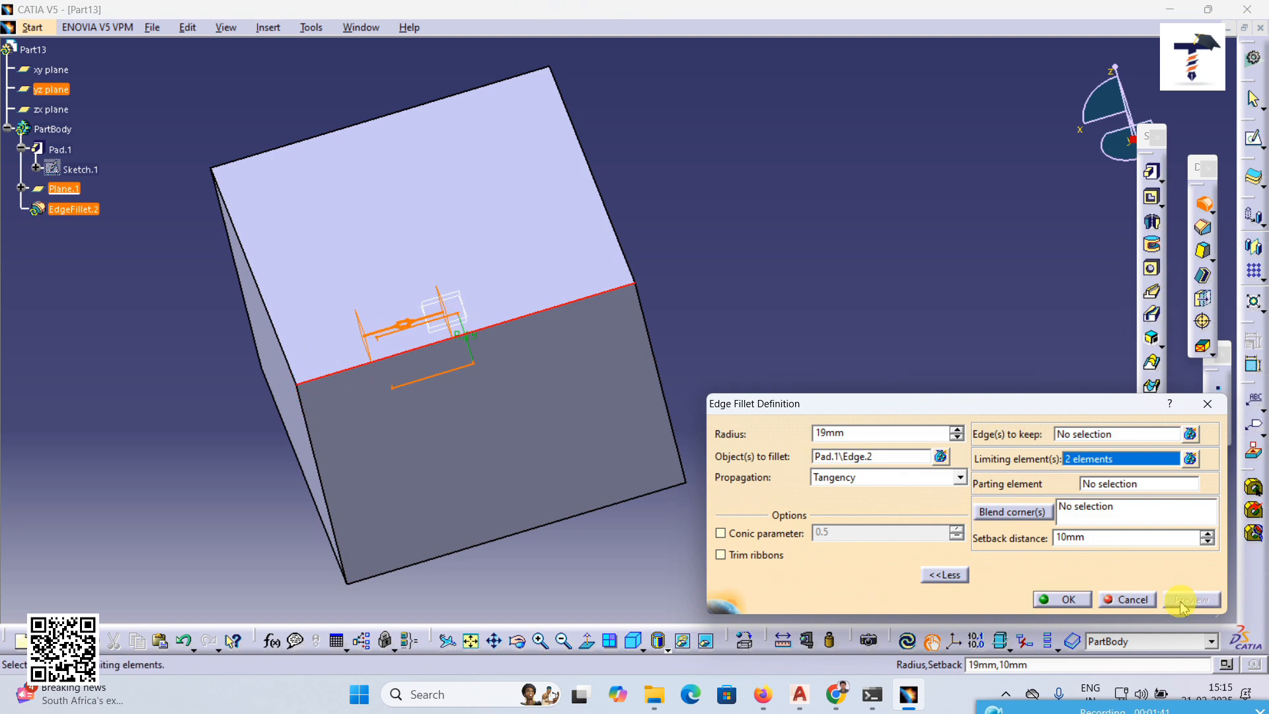
middle_click_drag(524, 453, 424, 384)
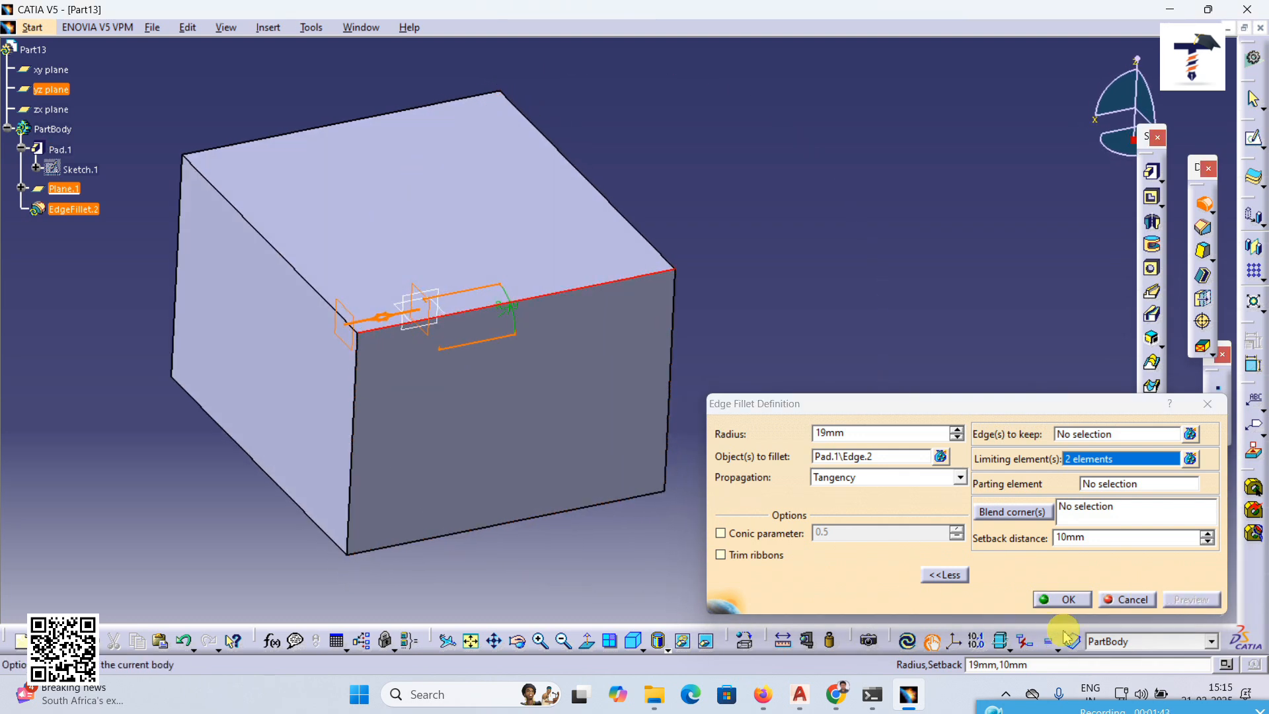
left_click(1070, 601)
- Edit the limited fillet so both limiting directions point outward, rounding only the outer portions of the edge
middle_click_drag(790, 380, 841, 445)
double_click(74, 208)
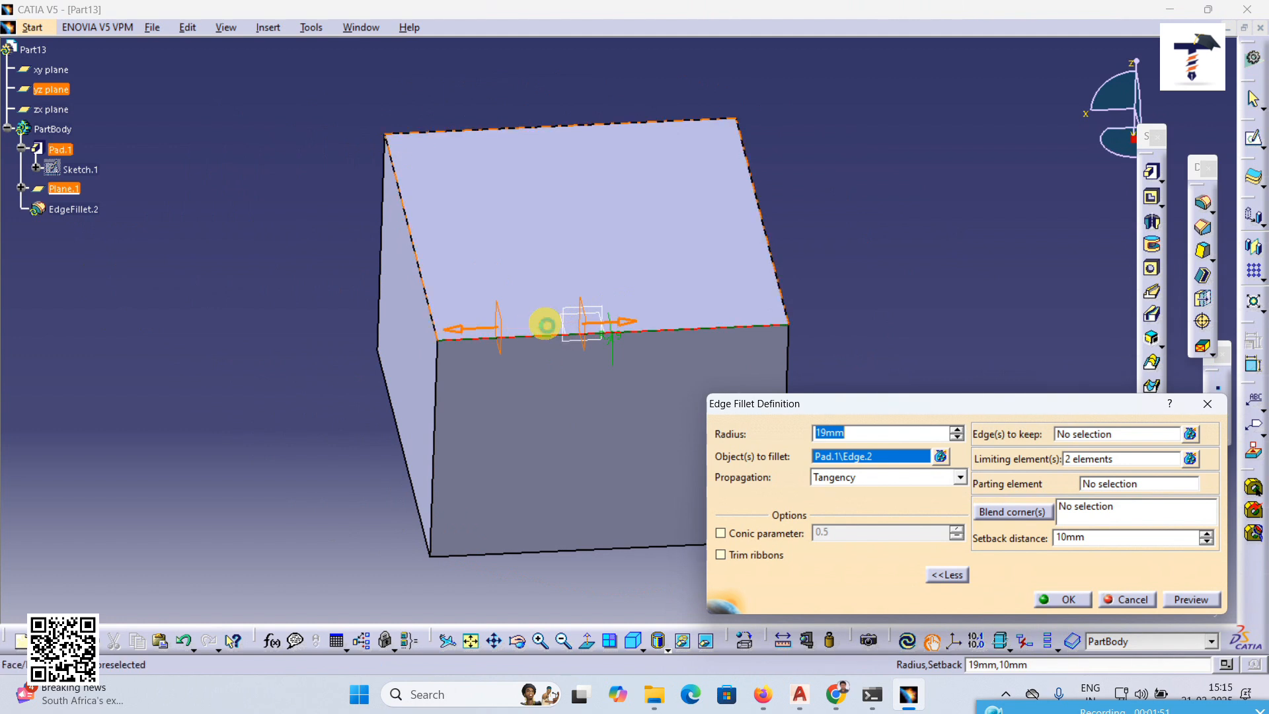
left_click(1182, 600)
middle_click_drag(538, 323, 502, 340)
left_click(1053, 599)
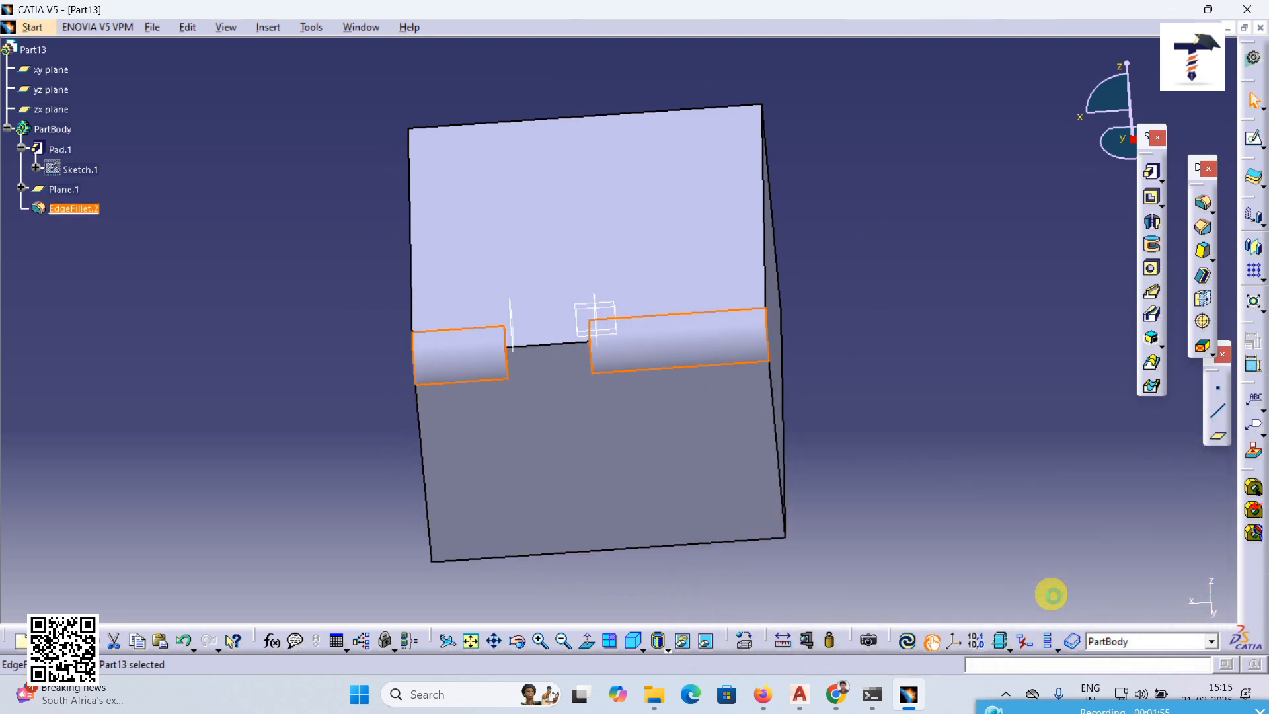
- Undo the limited edge fillet and its edit
middle_click_drag(526, 437, 629, 434)
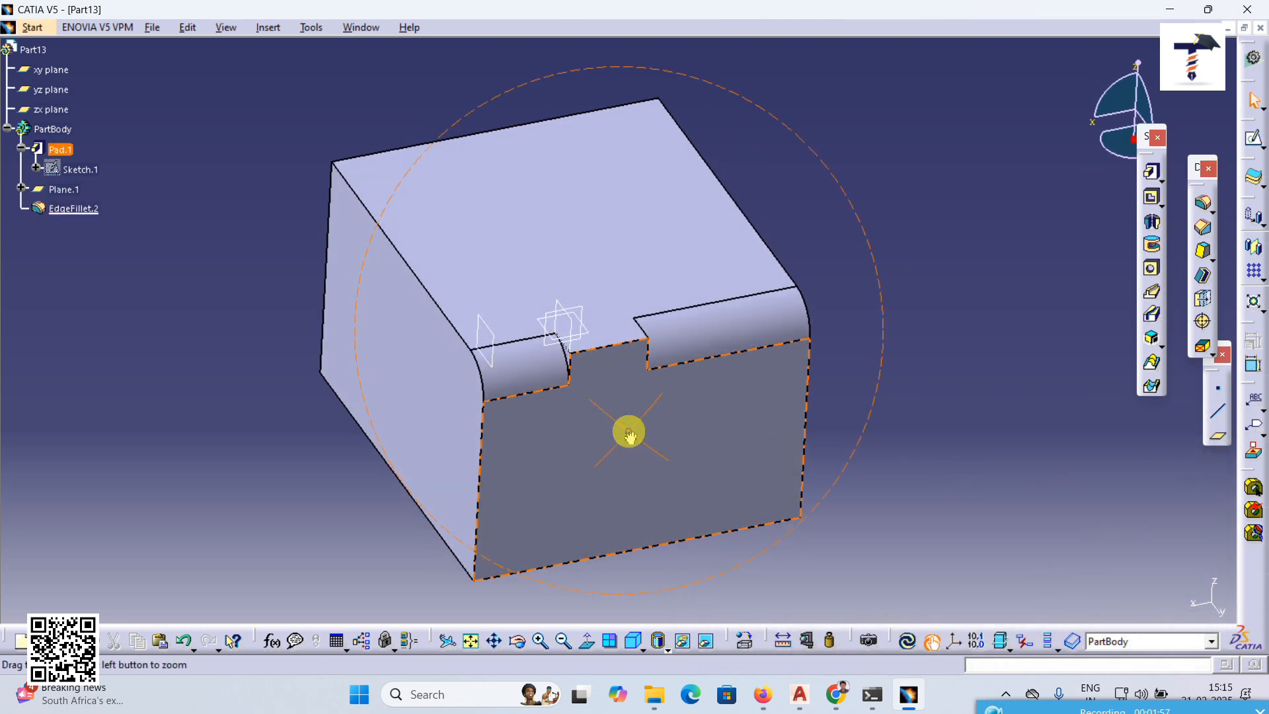
left_click(185, 643)
left_click(185, 644)
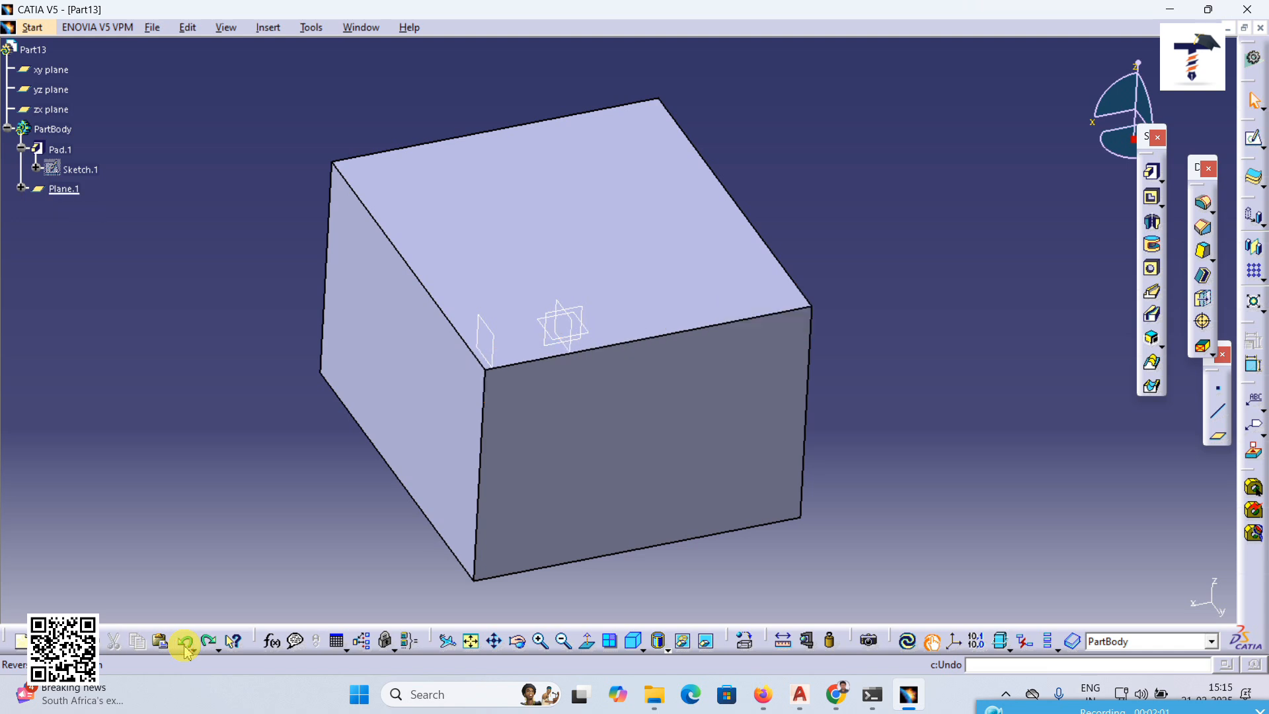
- Sketch a circle near the middle of the block's top face and exit the sketch
left_click(1211, 210)
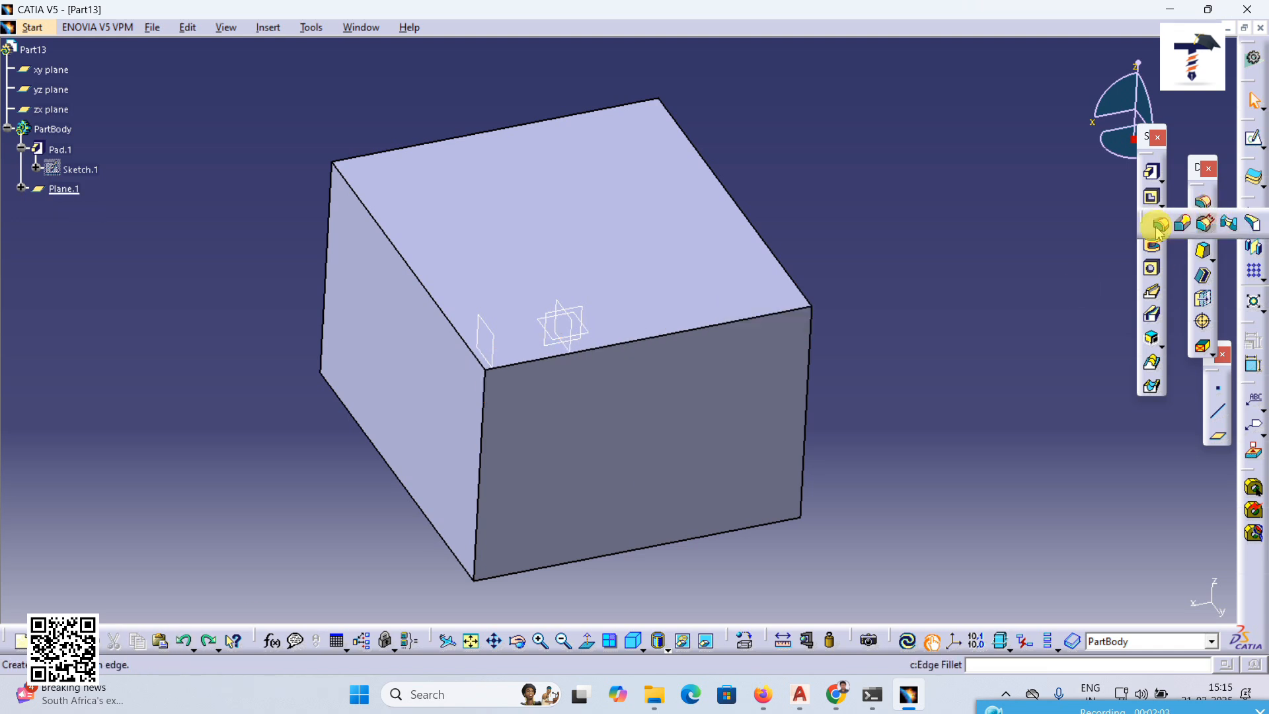
left_click(640, 287)
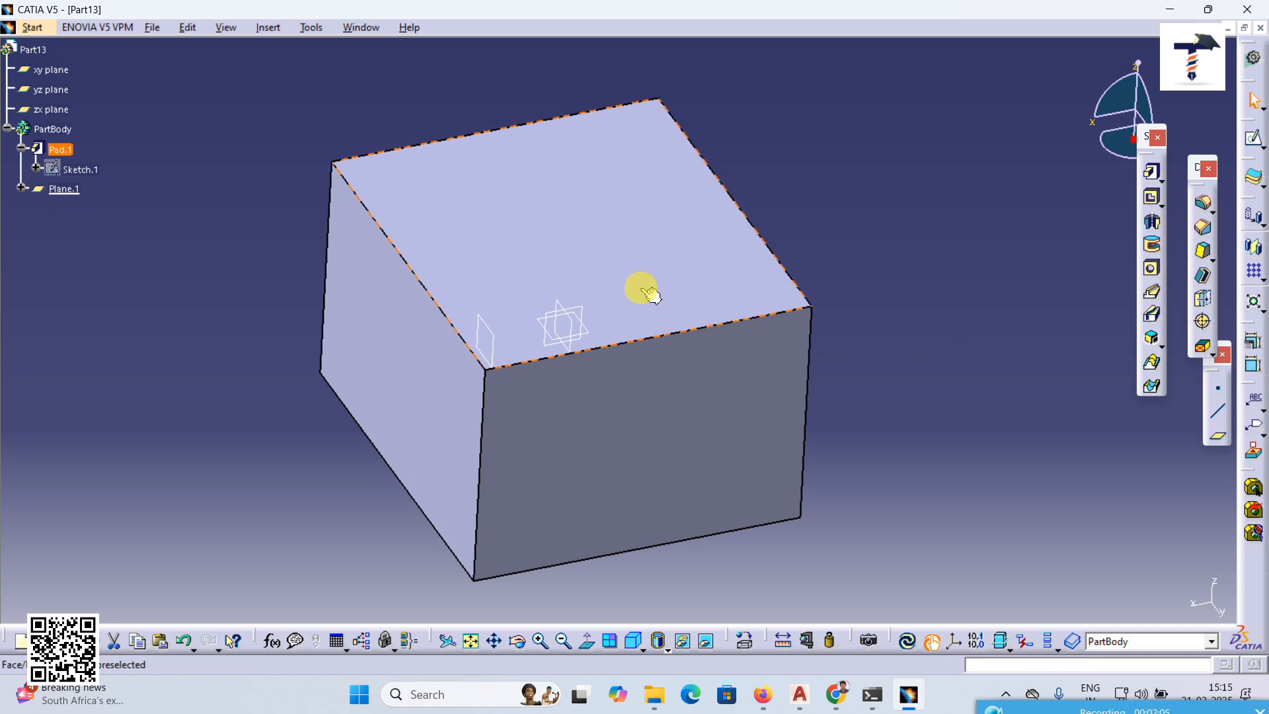
left_click(1254, 138)
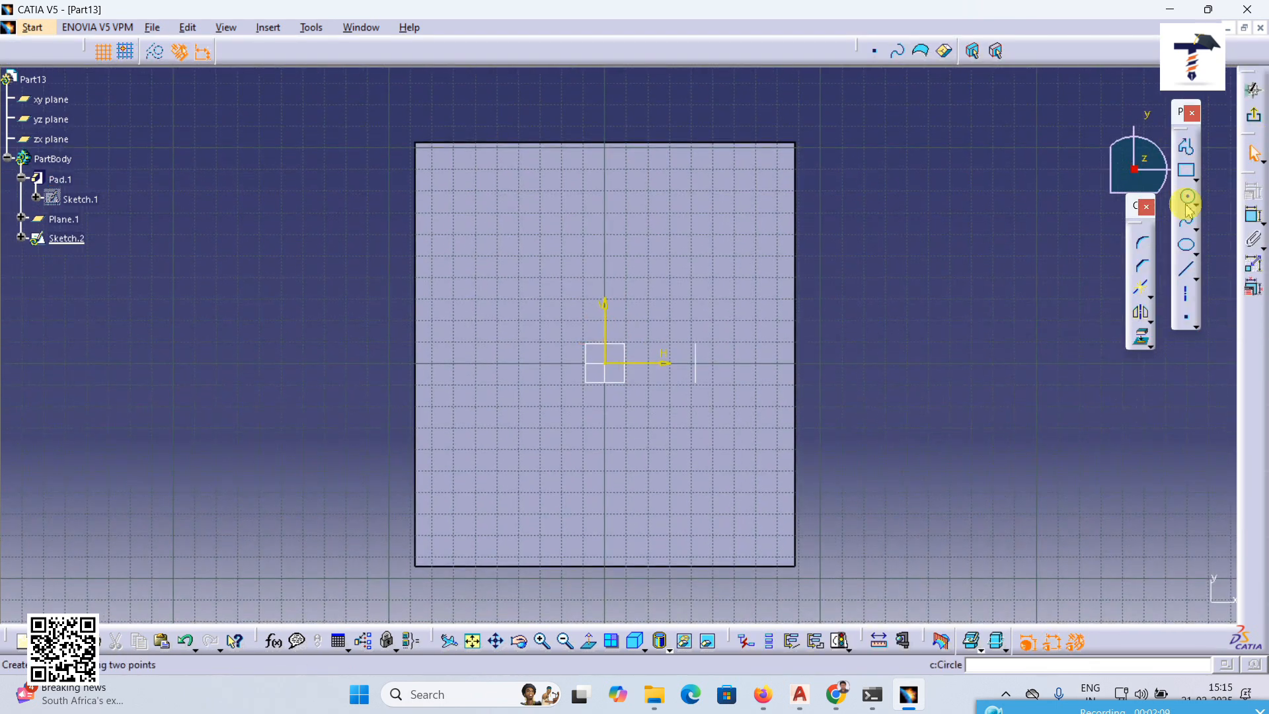
left_click(1186, 196)
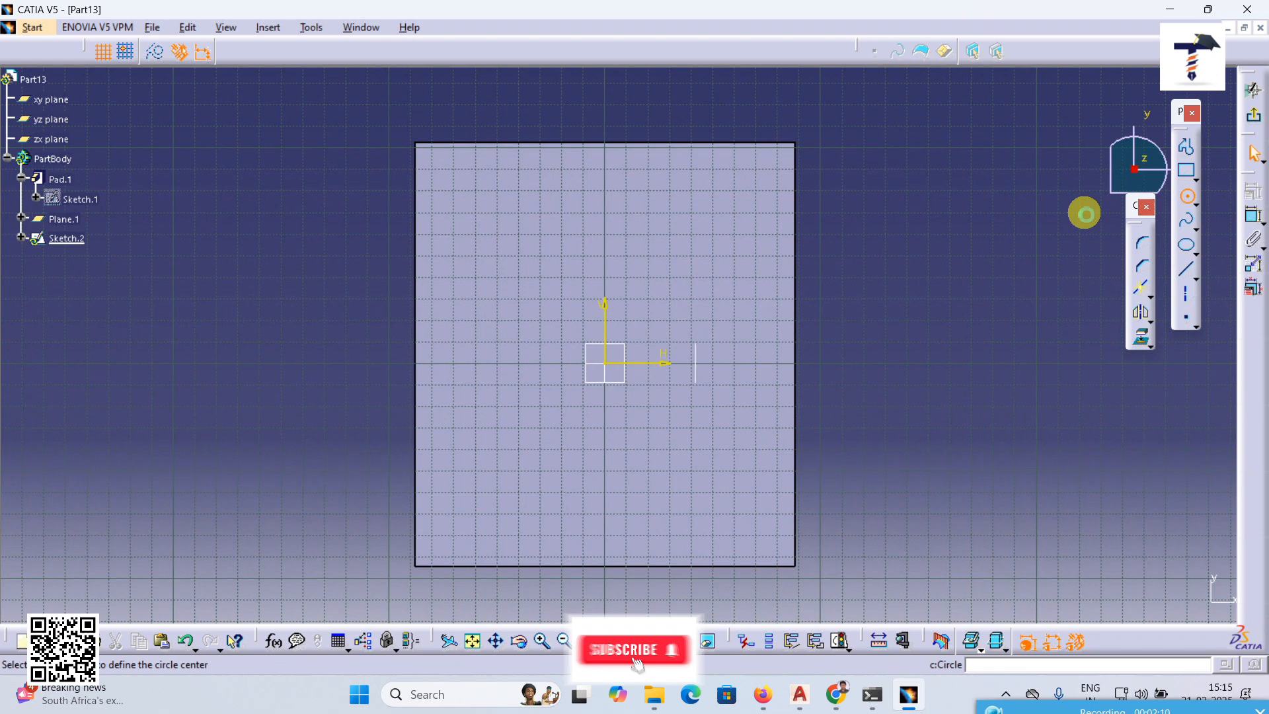
left_click(665, 280)
left_click(703, 240)
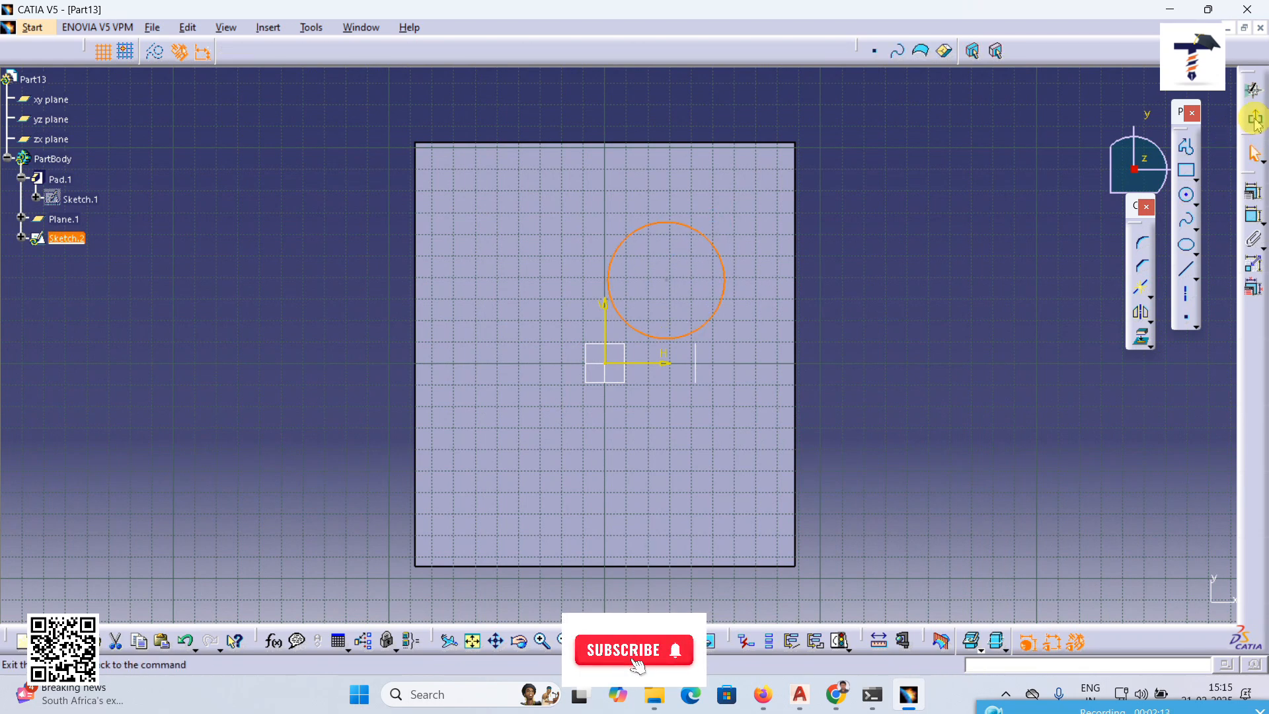
left_click(1256, 119)
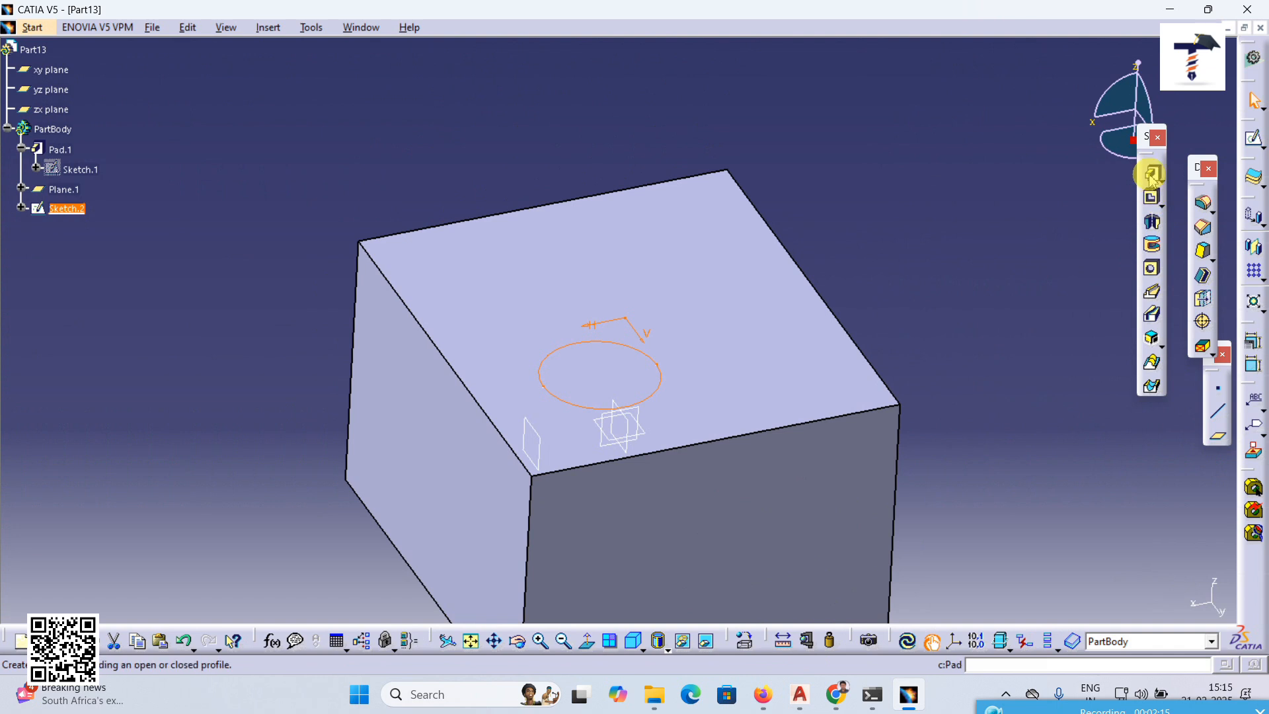
- Pad the circle sketch upward from the block's top face to form a cylinder
left_click(1150, 175)
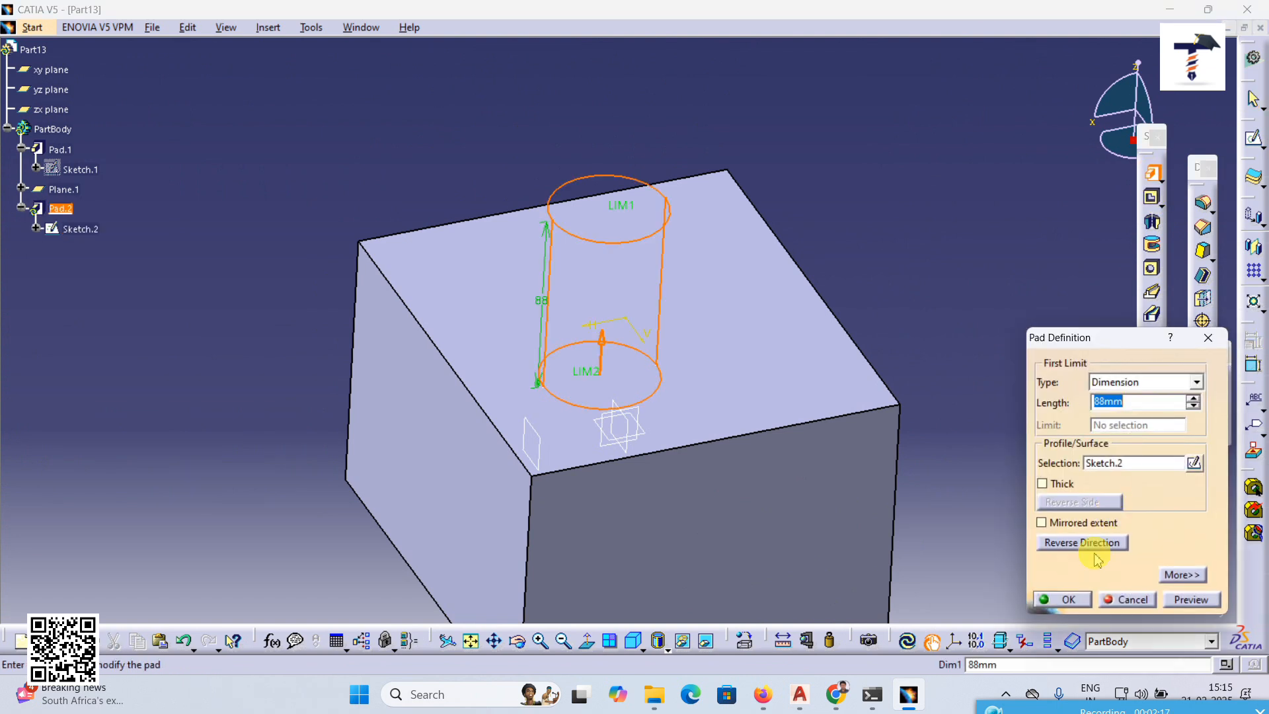
left_click(1192, 401)
left_click(1061, 599)
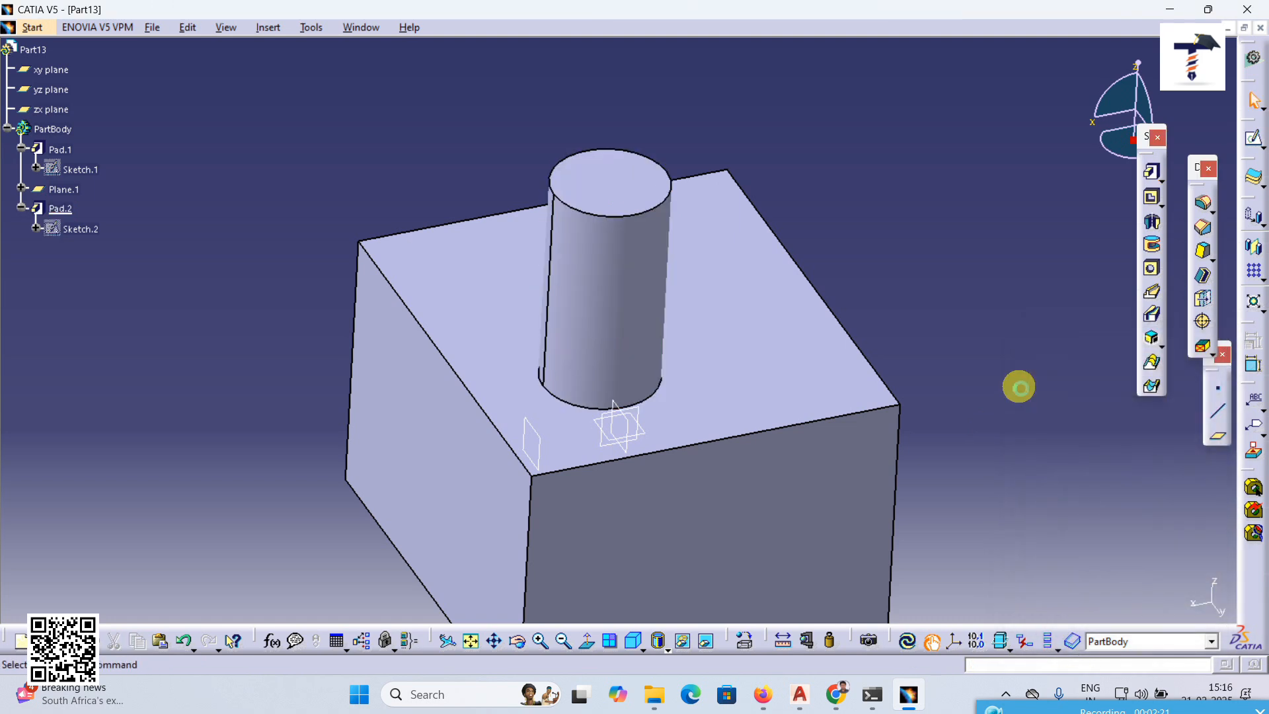
- Create a 70 mm edge fillet on the circular edge where the cylinder meets the block
left_click(1202, 206)
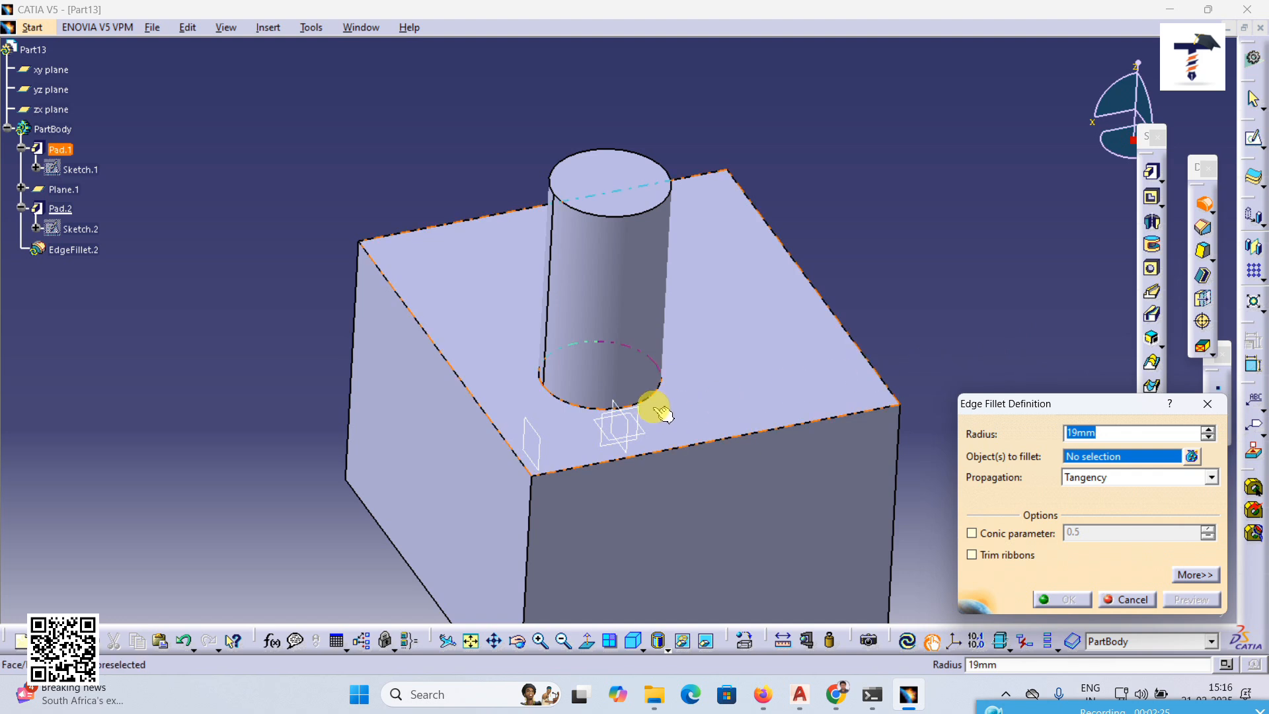
left_click(651, 398)
middle_click_drag(651, 501, 723, 454)
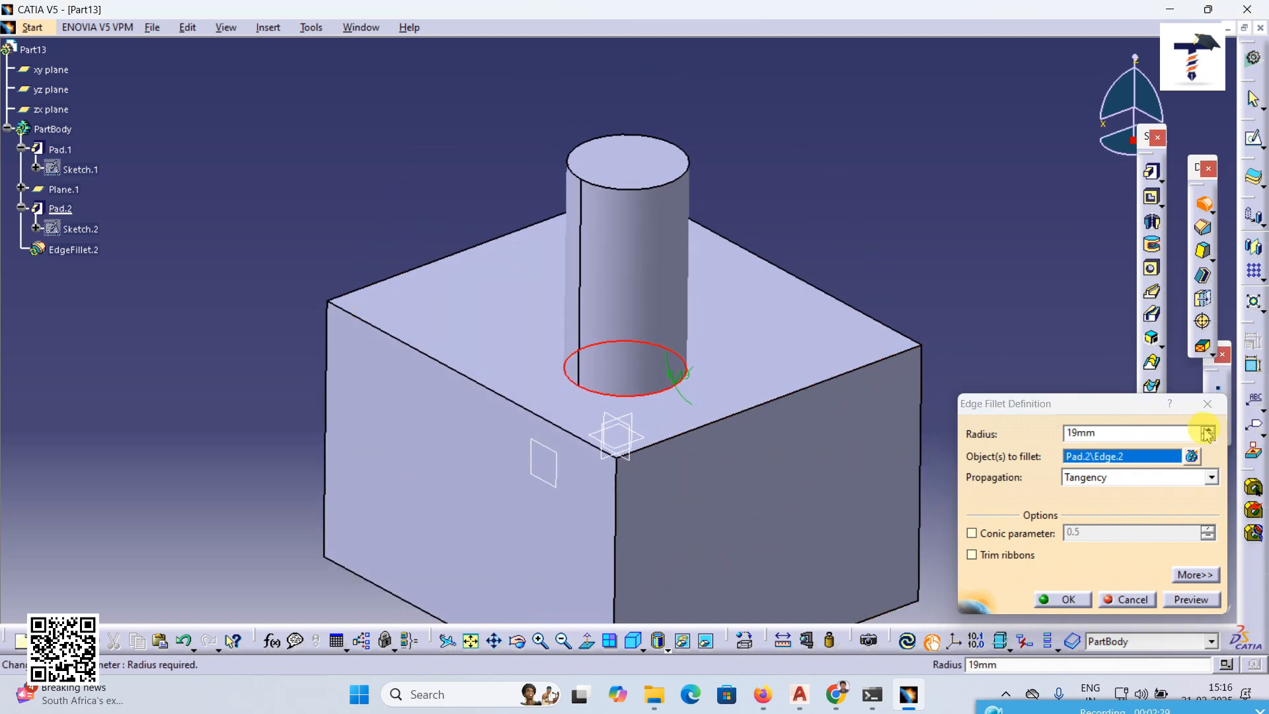
left_click_drag(1208, 431, 1208, 430)
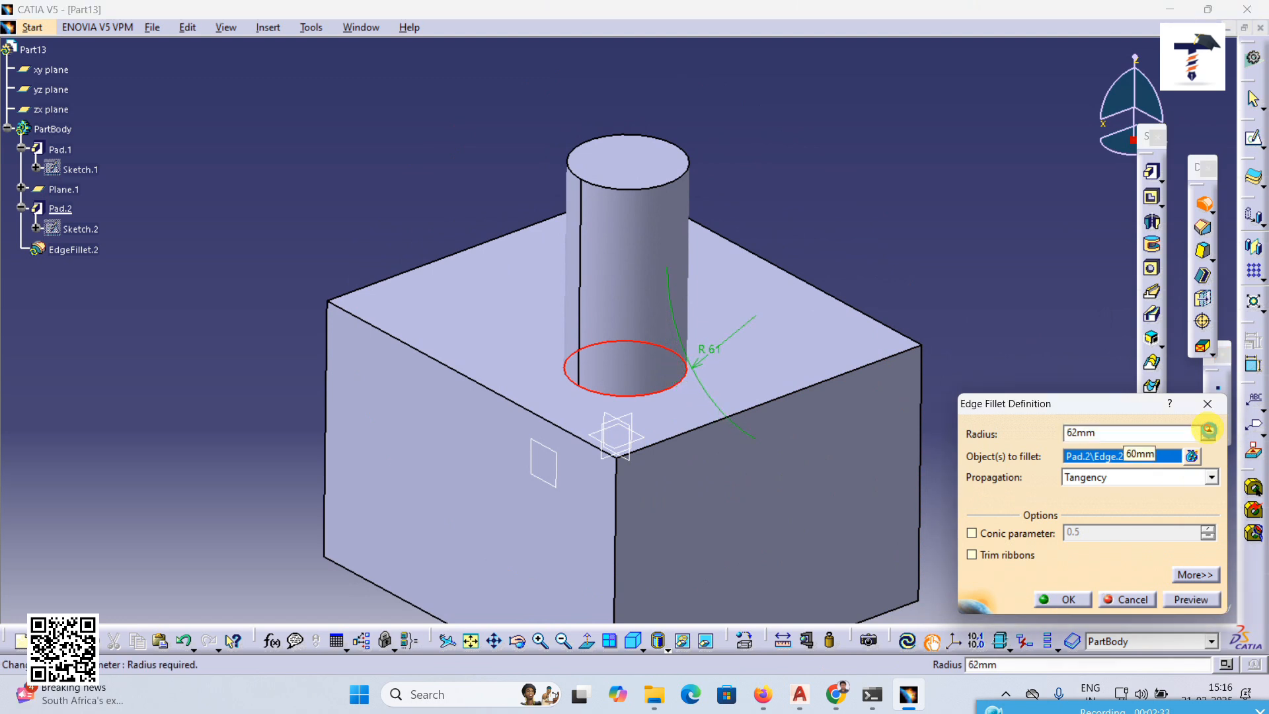
left_click(1187, 598)
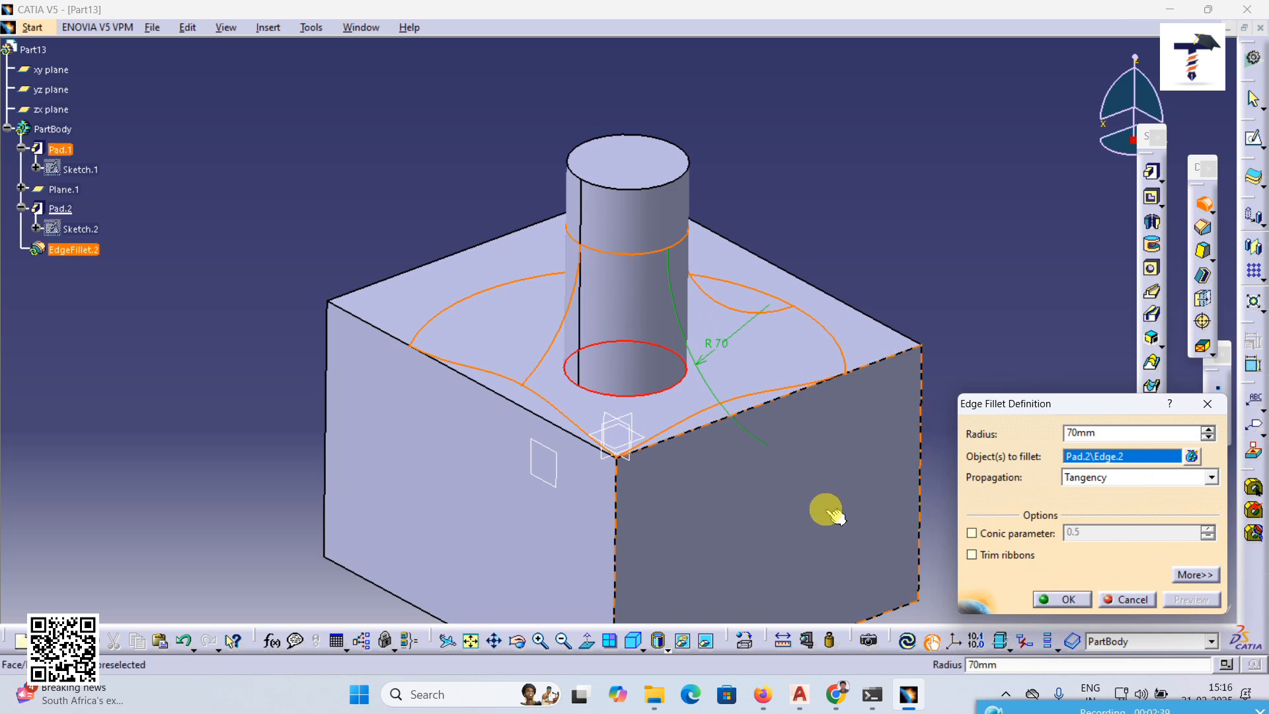
middle_click_drag(828, 510, 767, 492)
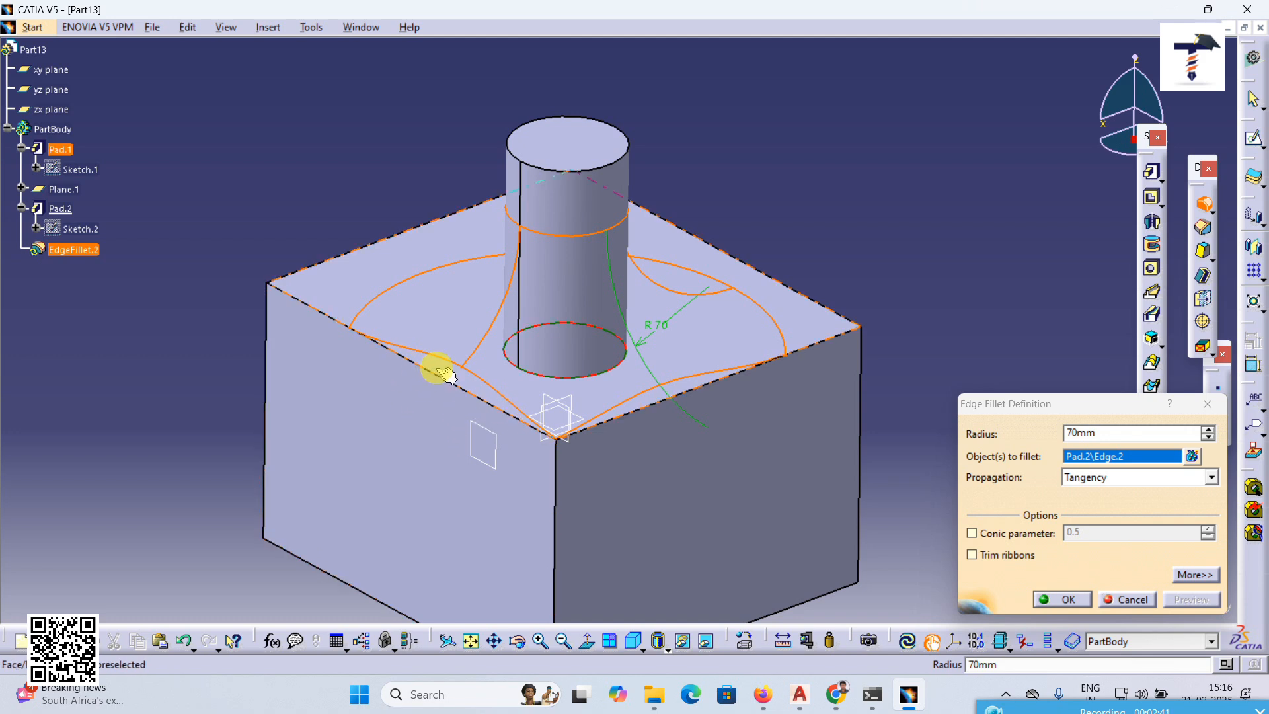
left_click(1071, 600)
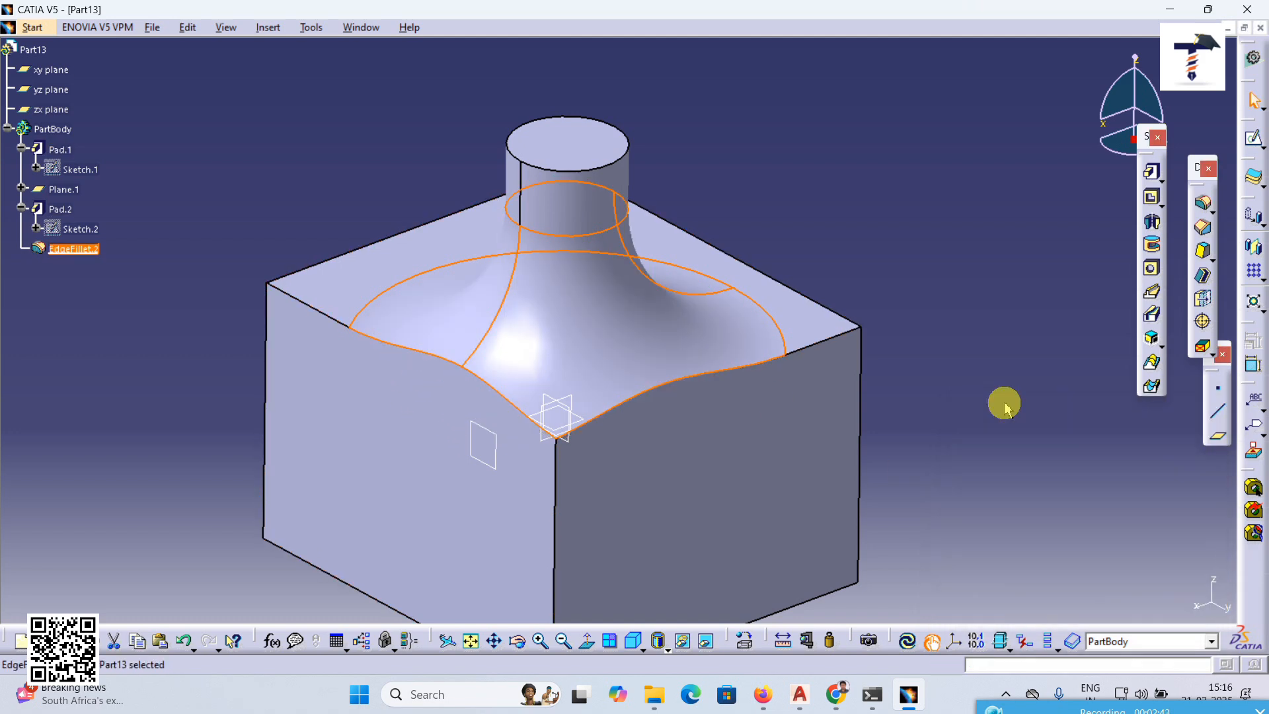
- Edit the cylinder's base fillet, try to keep one front top edge of the block, and dismiss the update diagnosis
double_click(69, 247)
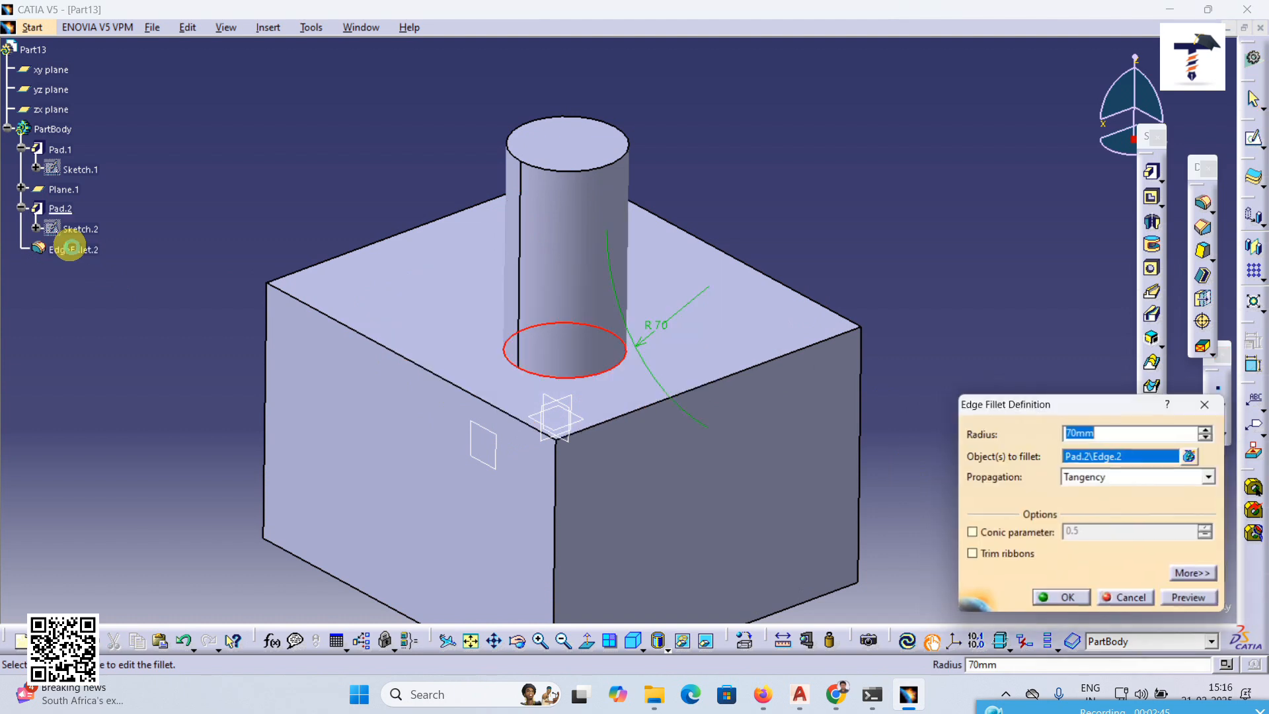
left_click(1197, 575)
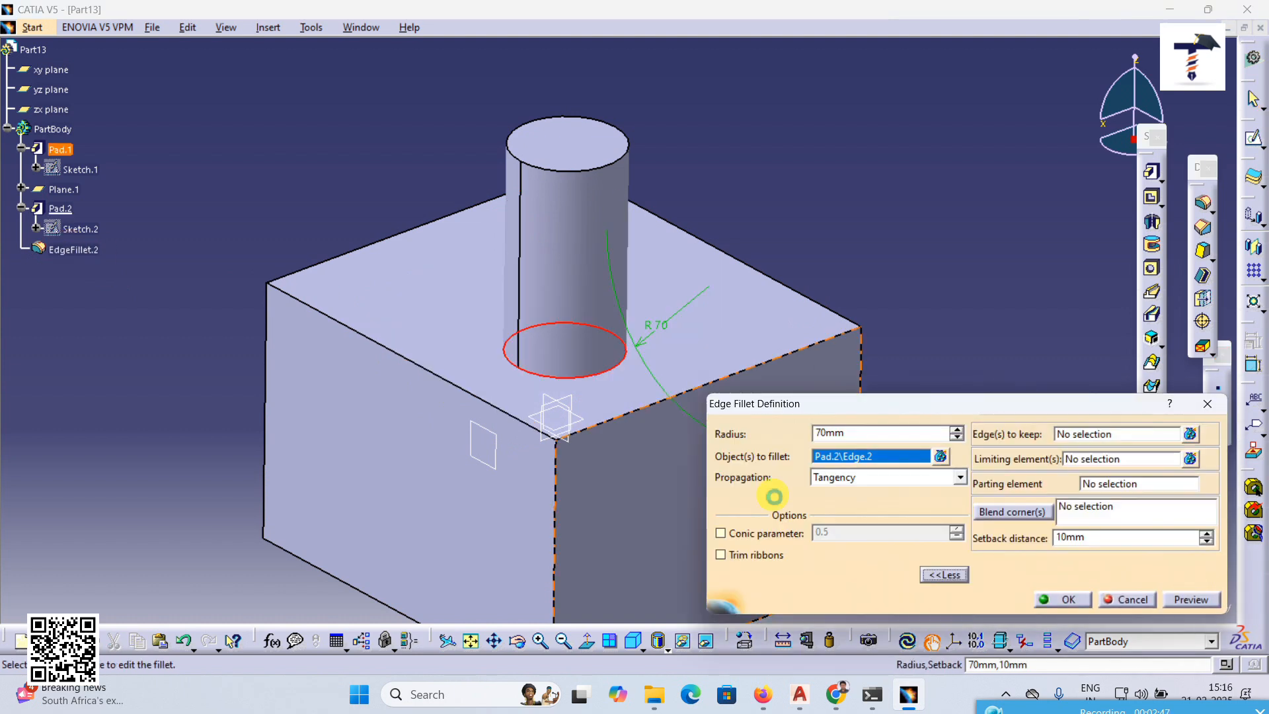
middle_click_drag(524, 439, 388, 425)
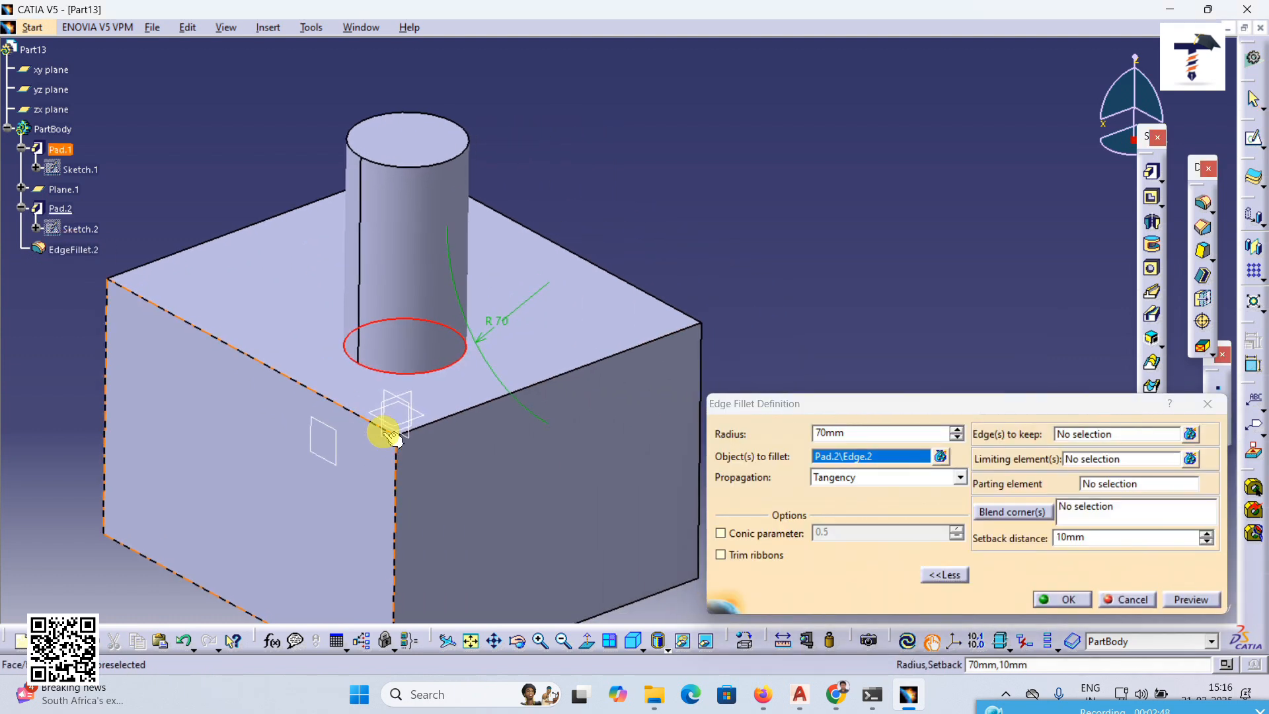
left_click(1101, 434)
left_click(491, 410)
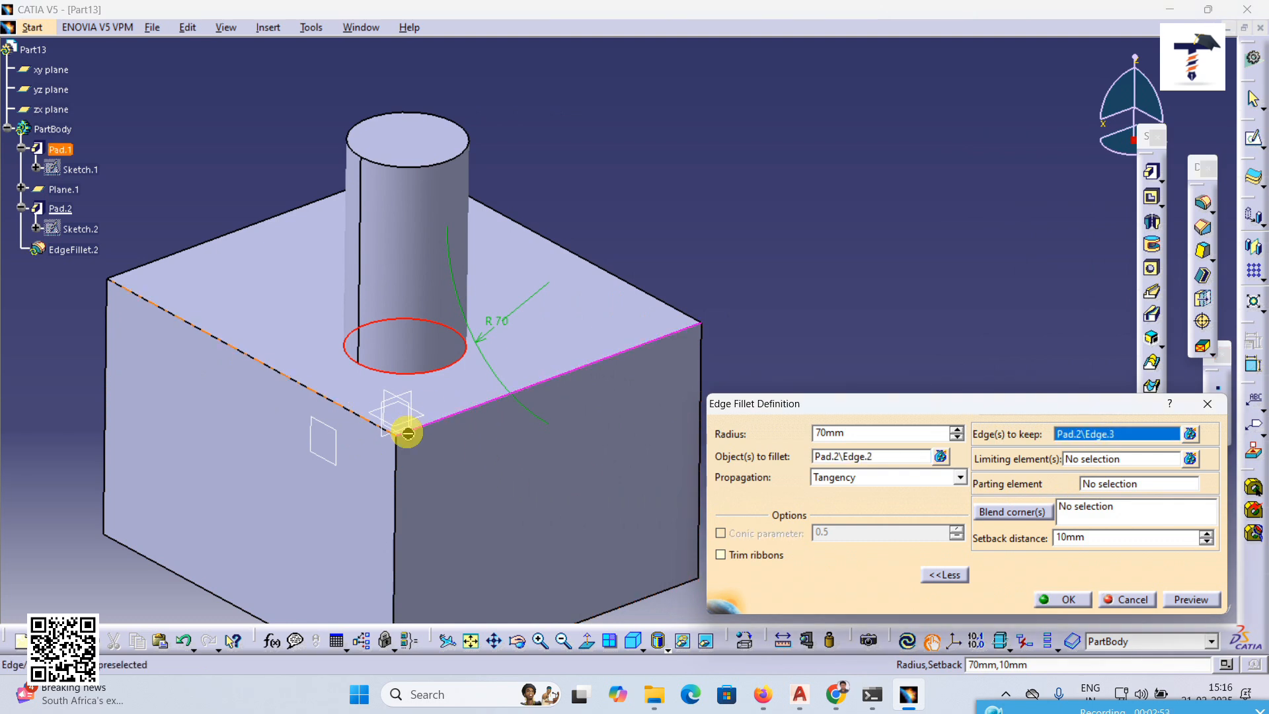
left_click(1050, 600)
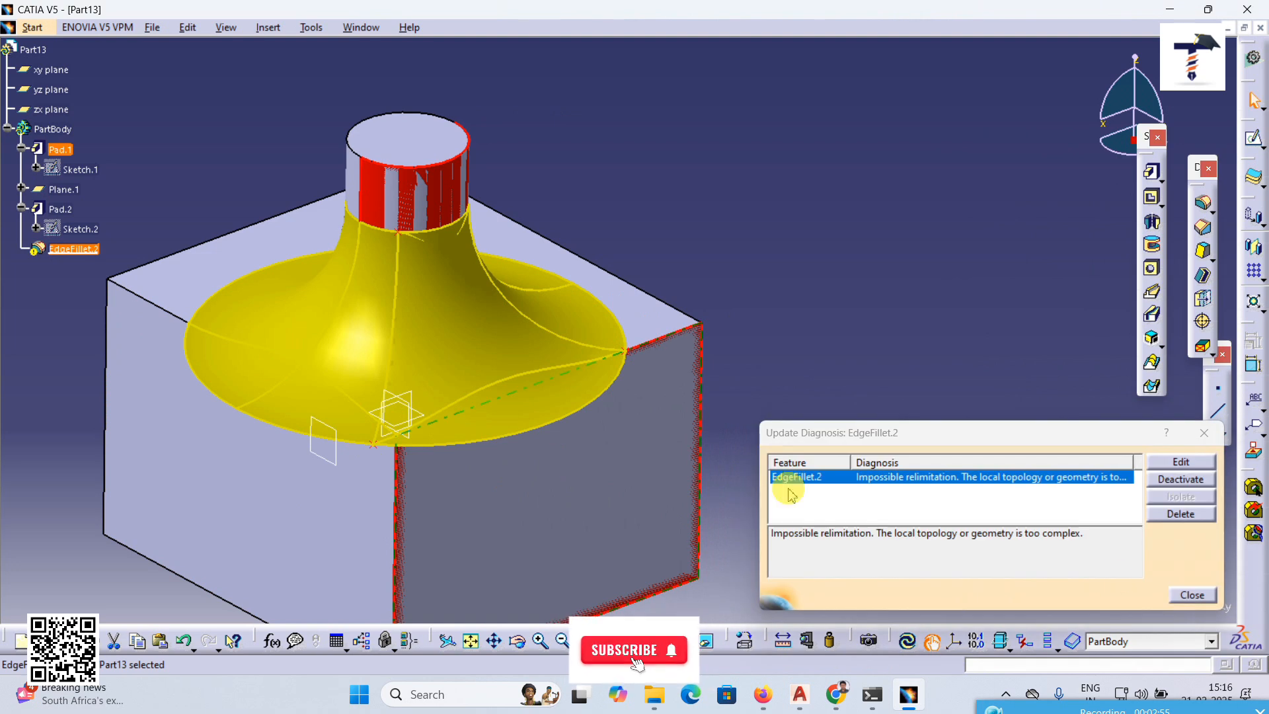
left_click(1191, 595)
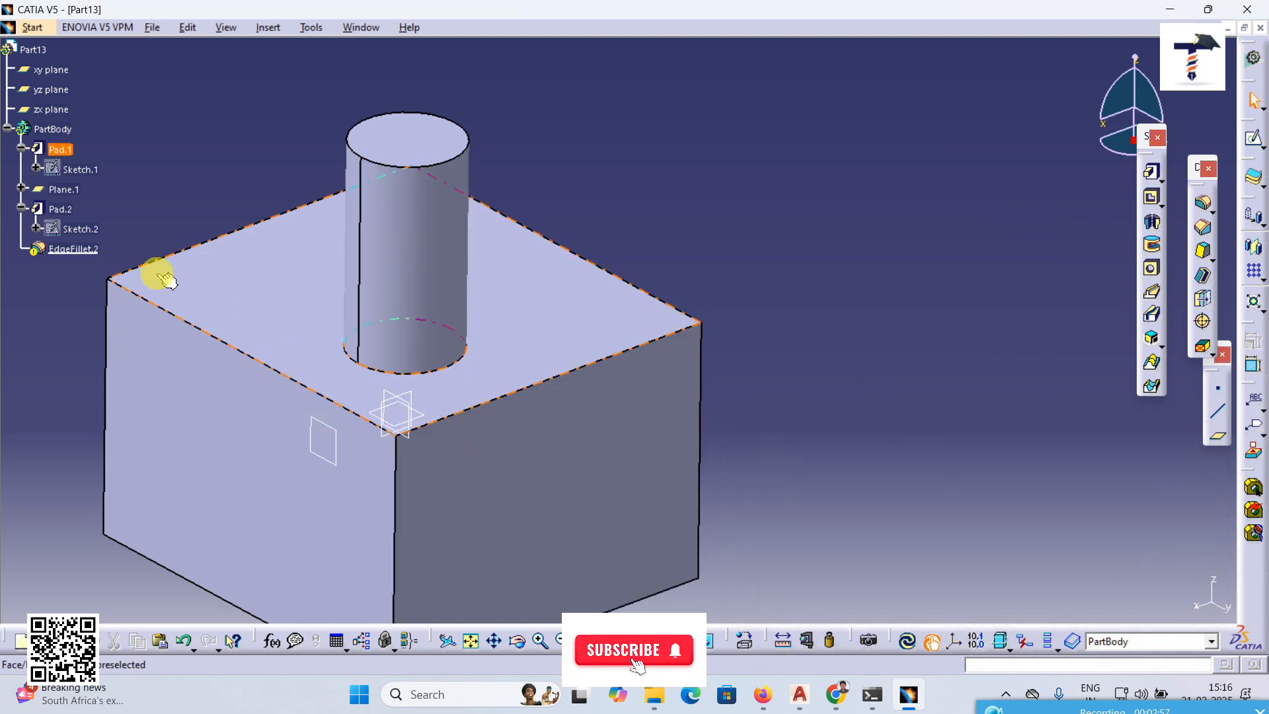
- Edit the base fillet to also keep the block's adjacent front top edge, preview it, and apply the change
left_click(91, 249)
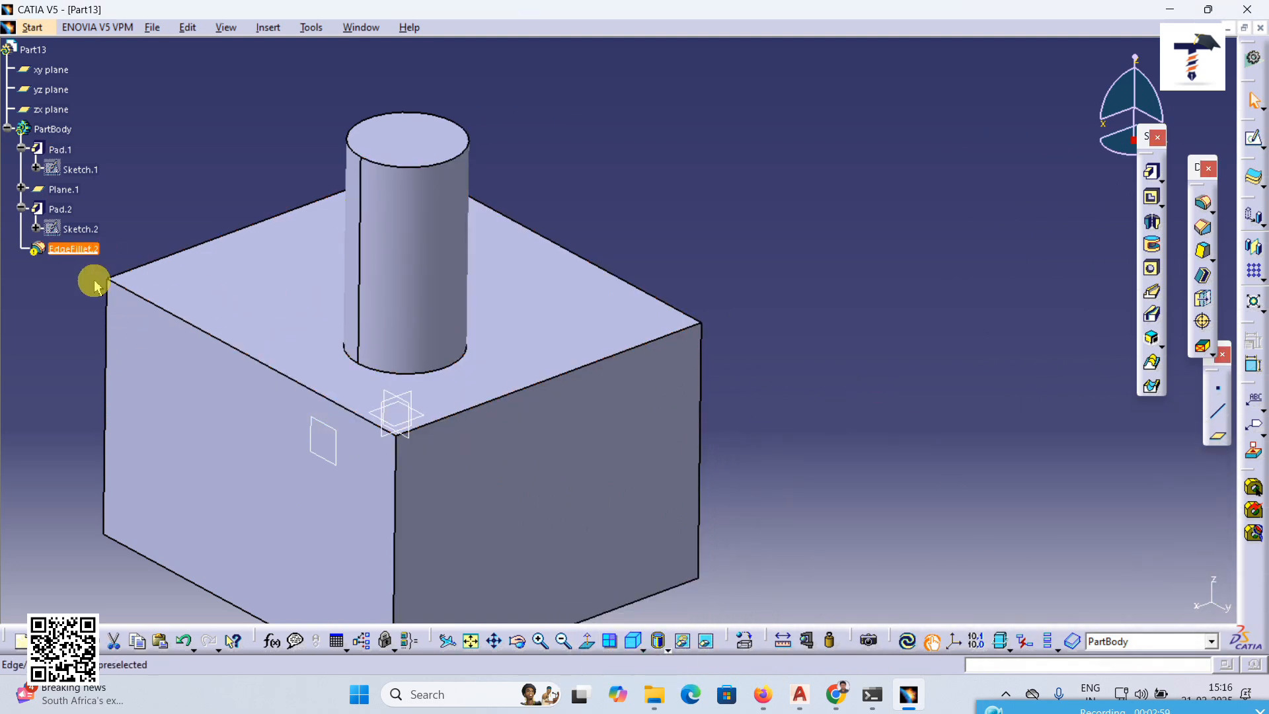
double_click(60, 249)
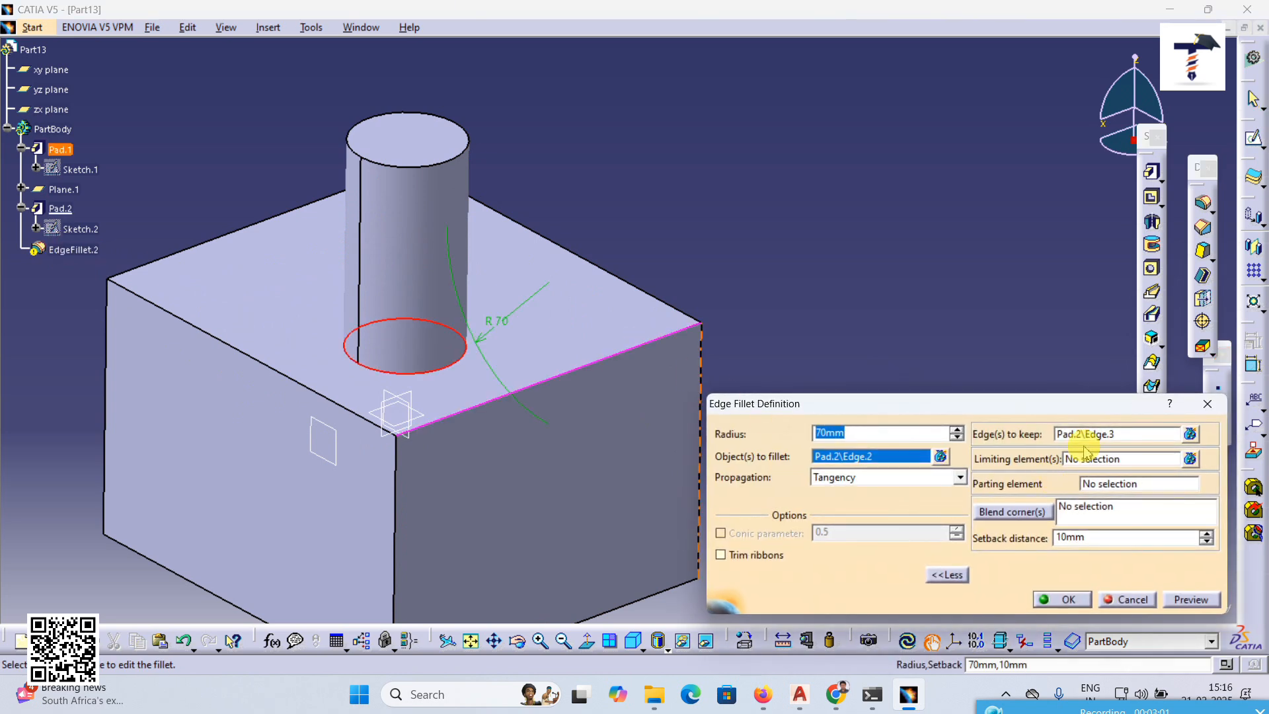
left_click(1097, 437)
left_click(347, 403)
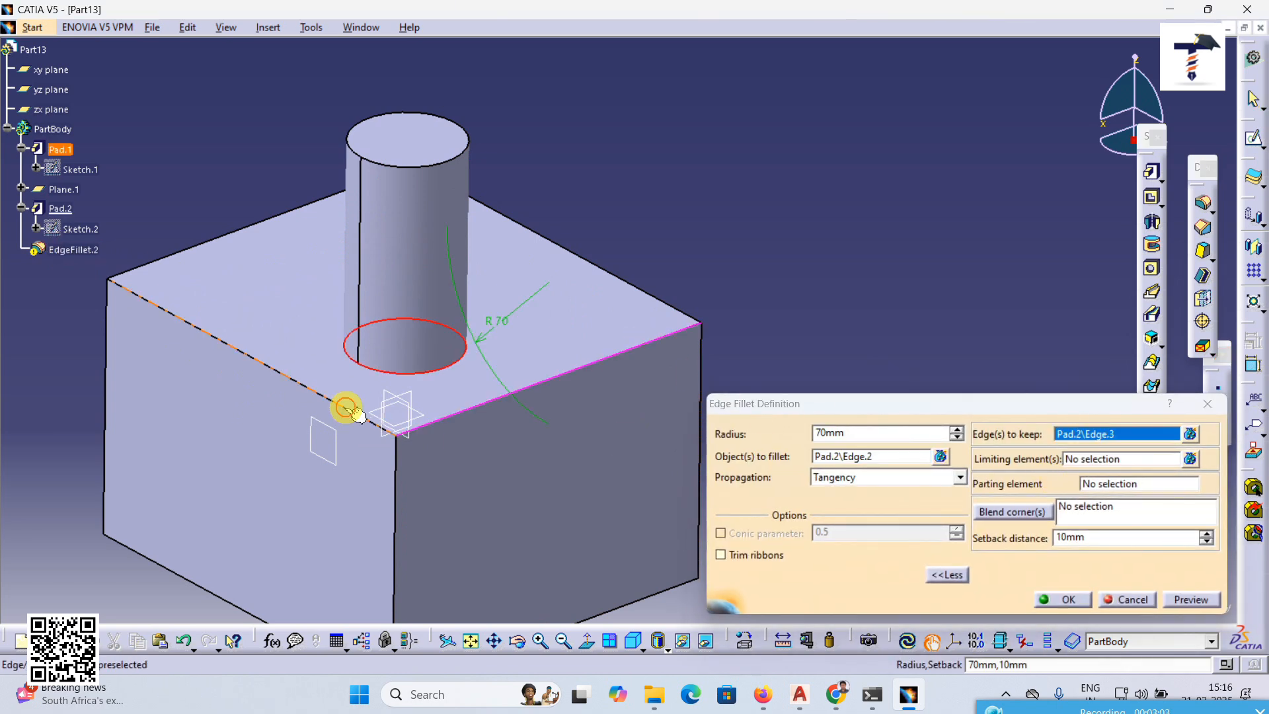
left_click(1190, 598)
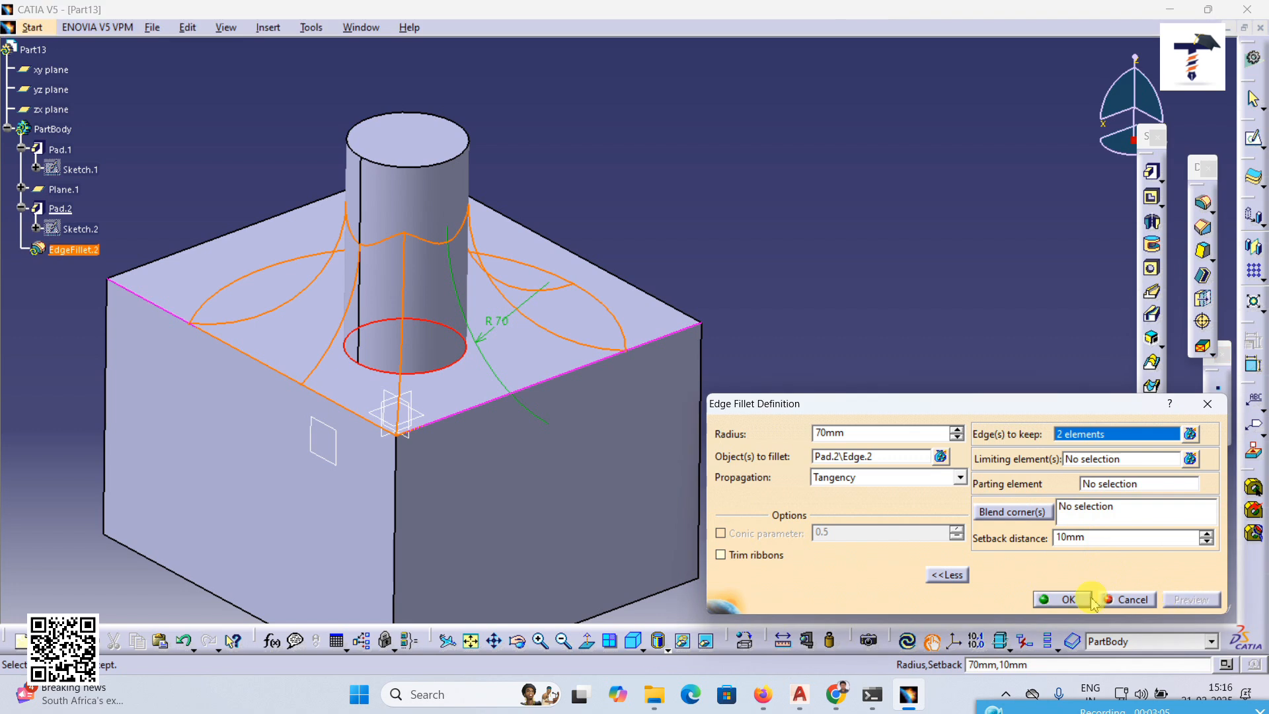
left_click(1060, 599)
left_click(938, 468)
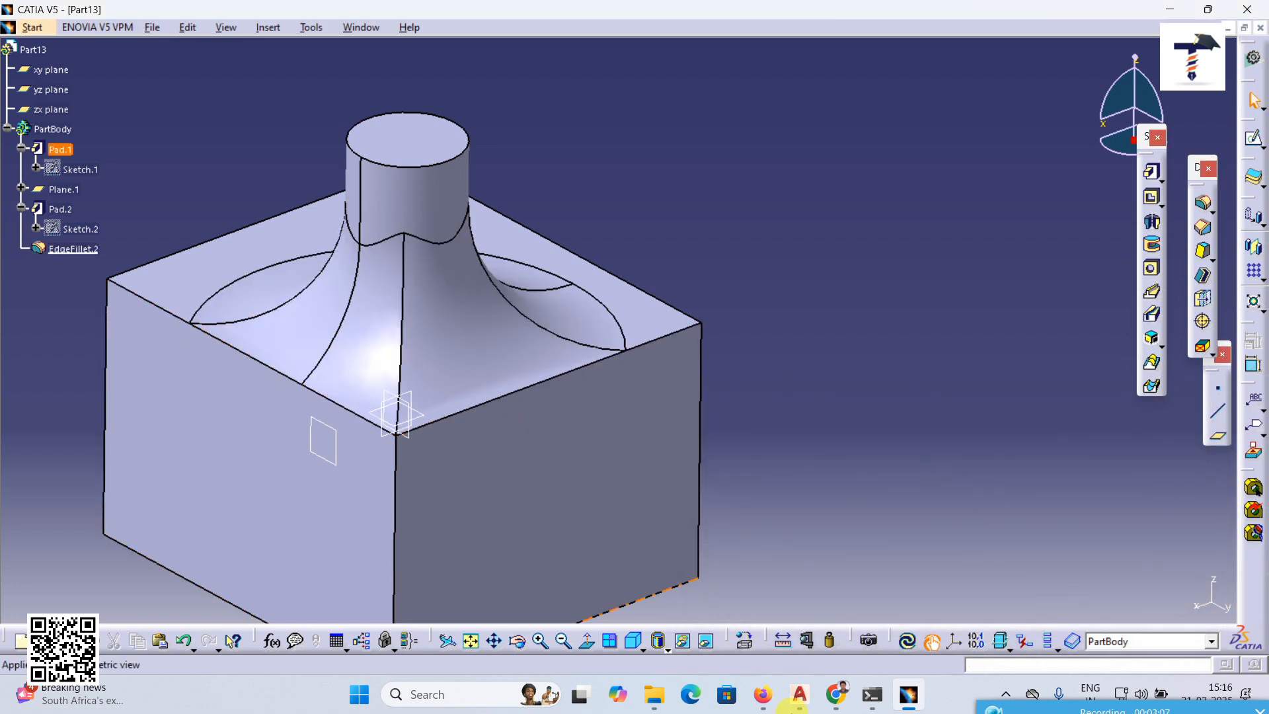
- Undo the last fillet edit that added the second edge to keep
mouse_move(835, 691)
middle_click_drag(768, 393, 854, 352)
middle_click_drag(590, 410, 674, 419)
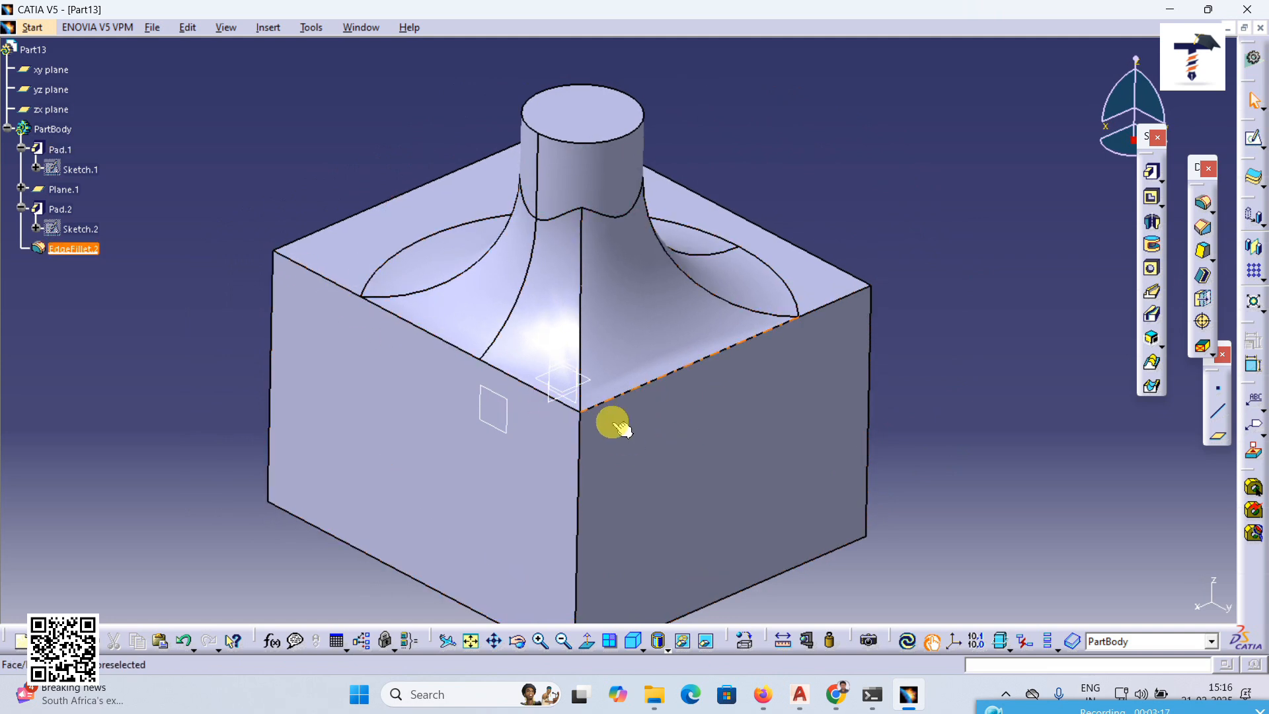
left_click(1213, 211)
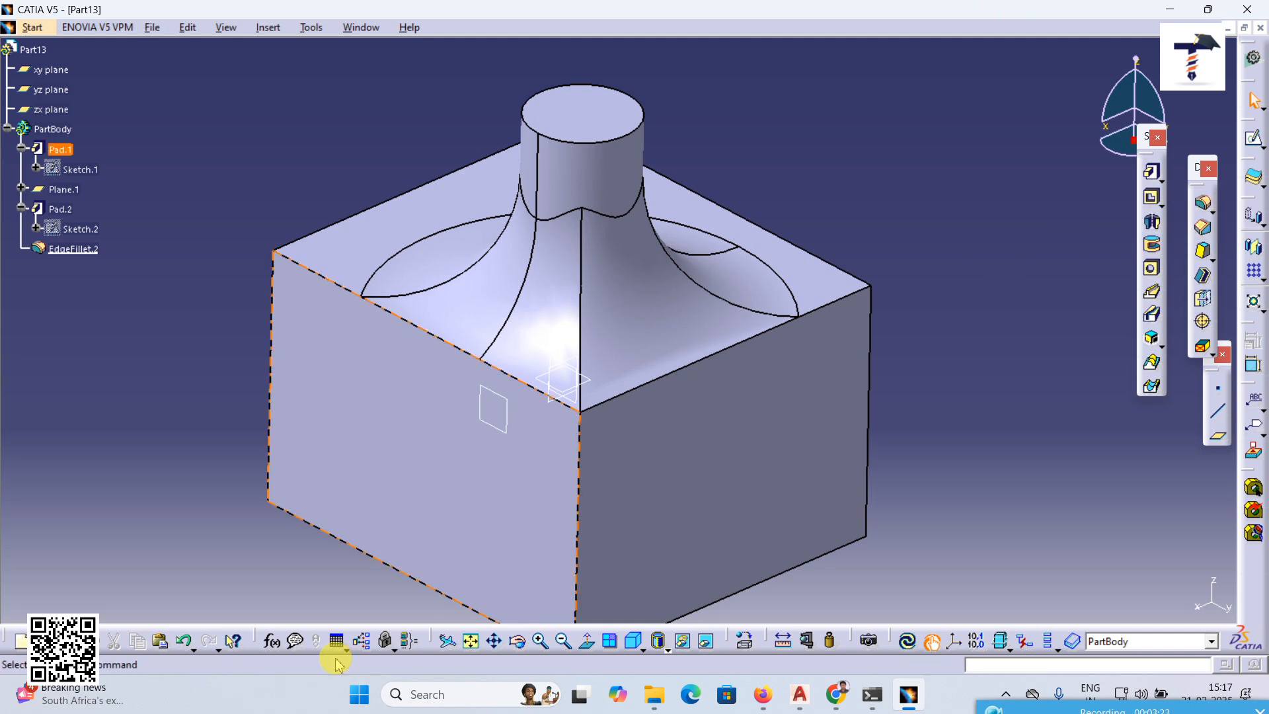
left_click(182, 643)
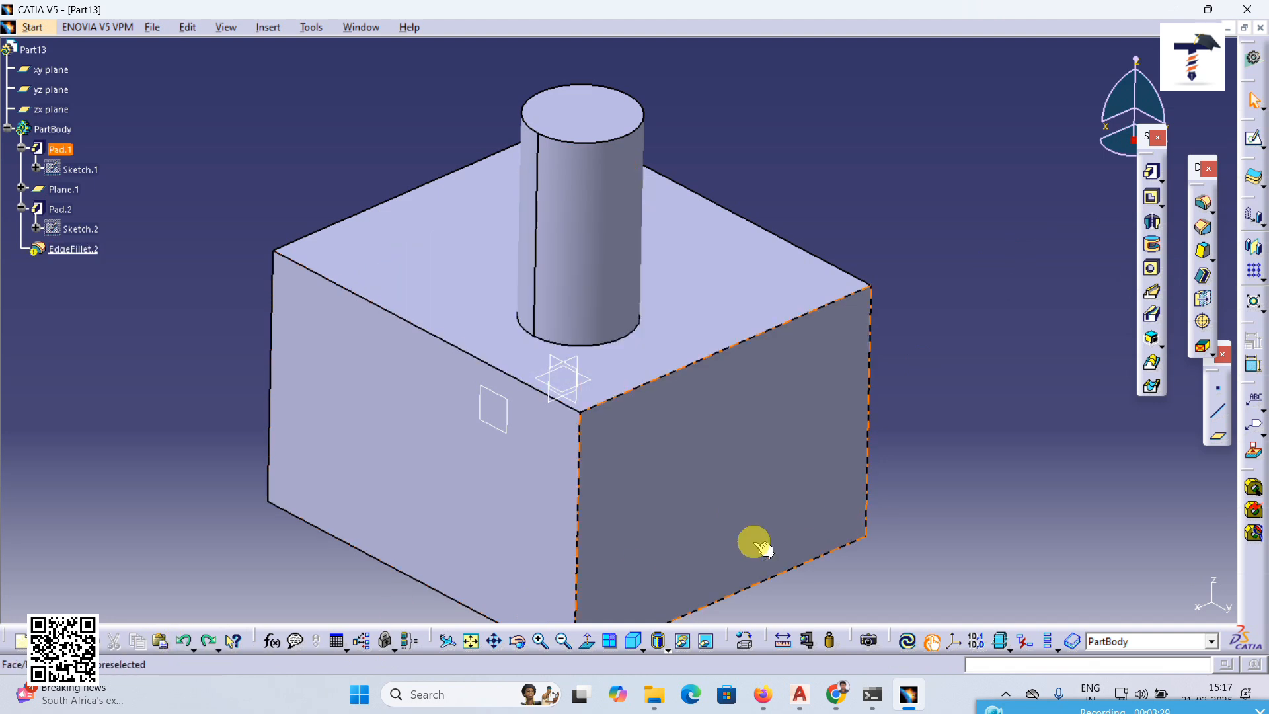
- Start a new edge fillet with extended options and select the three block edges meeting at the front top corner
left_click(1204, 205)
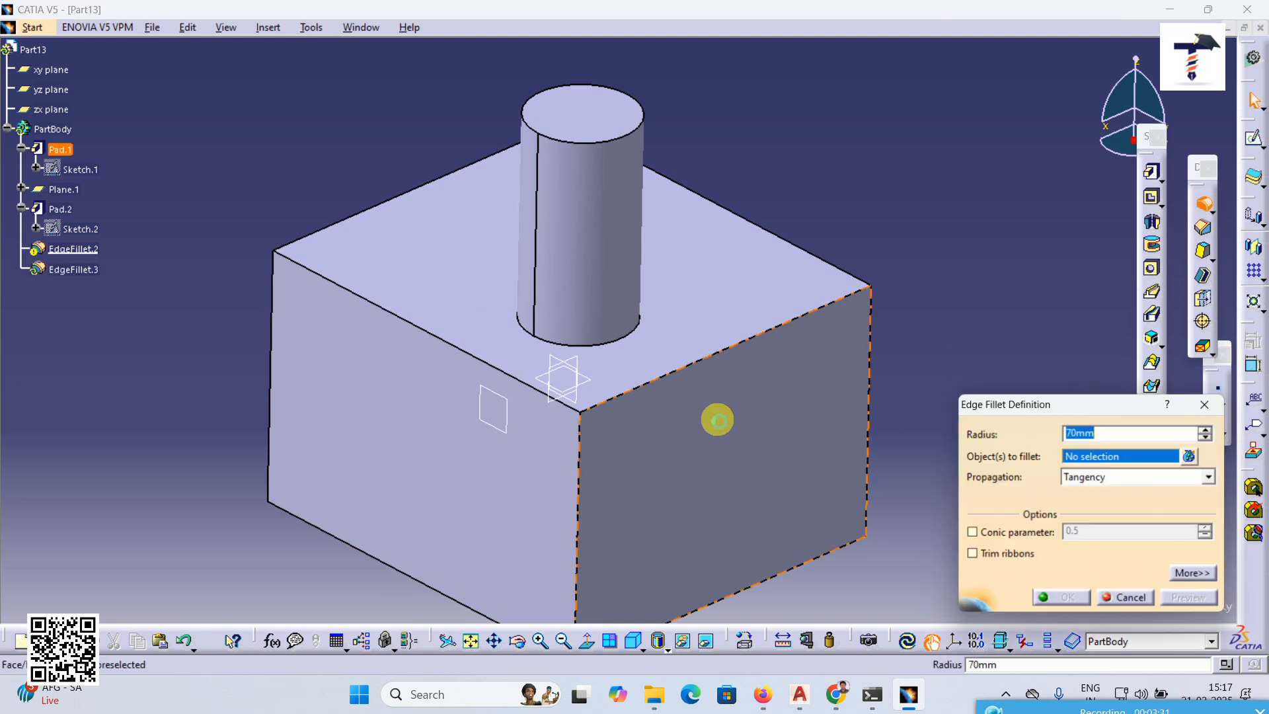
middle_click_drag(771, 503, 760, 460)
left_click(1196, 574)
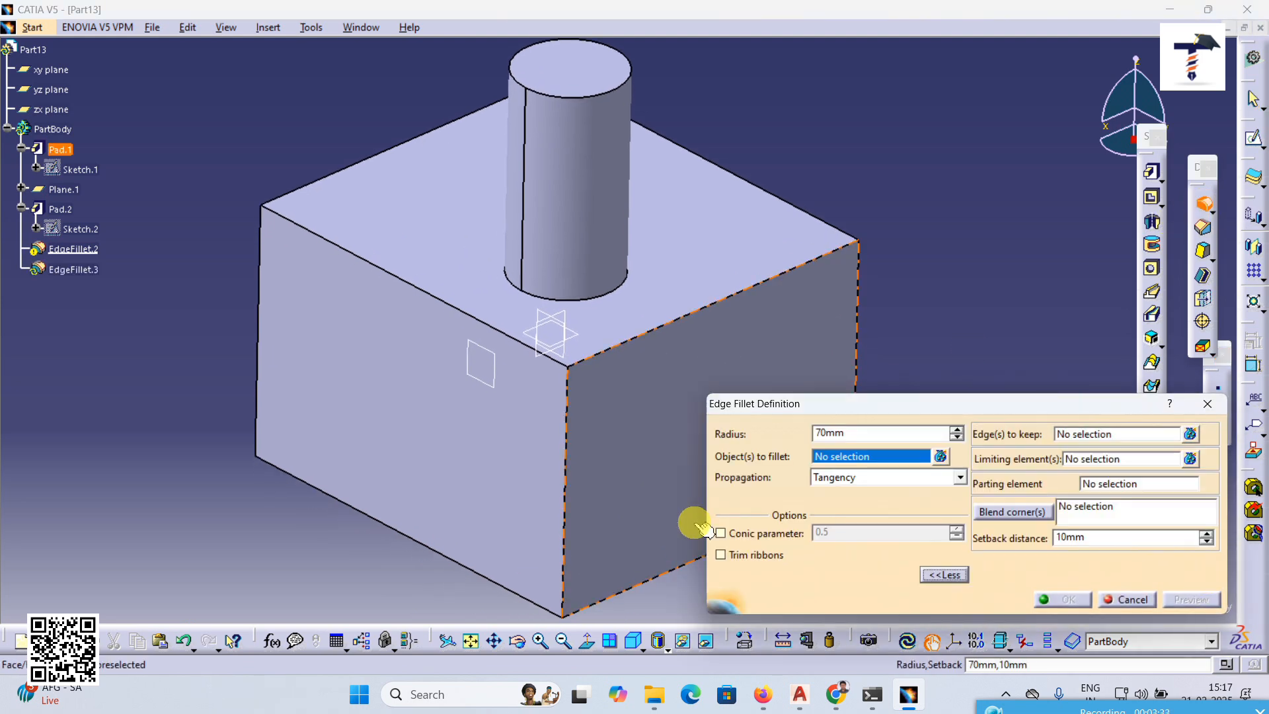
middle_click_drag(660, 536, 556, 524)
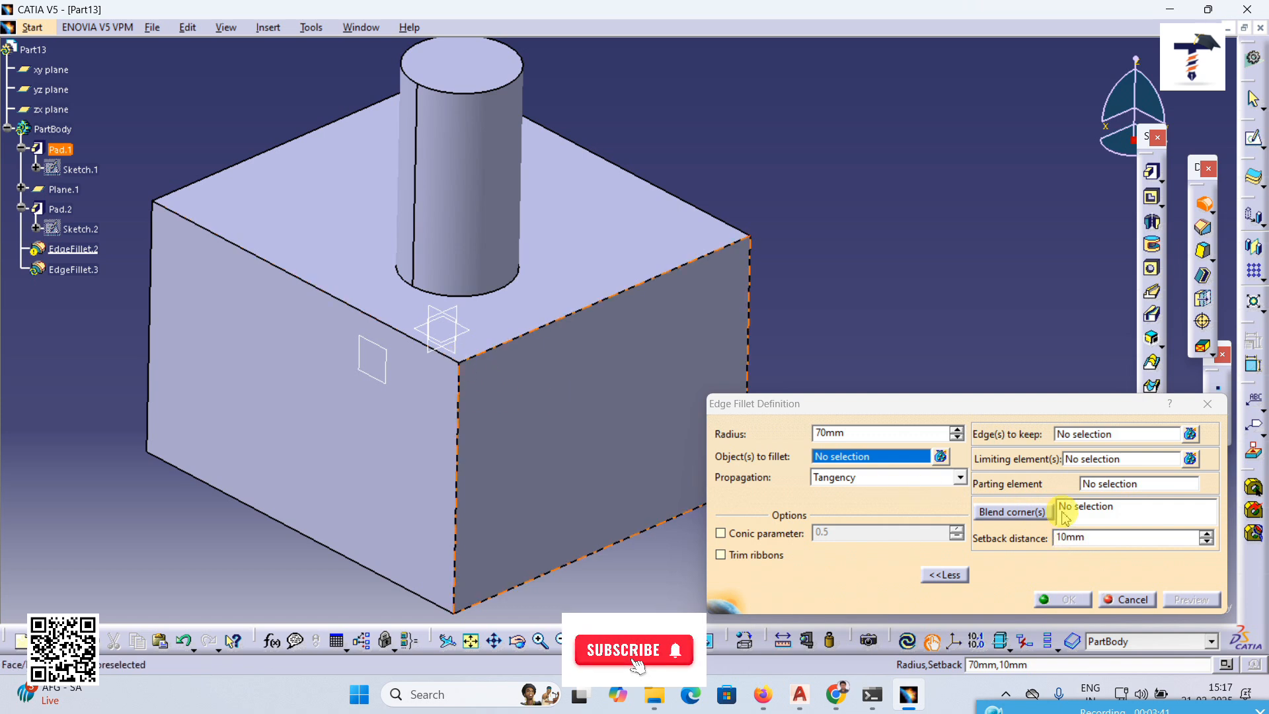
left_click(351, 306)
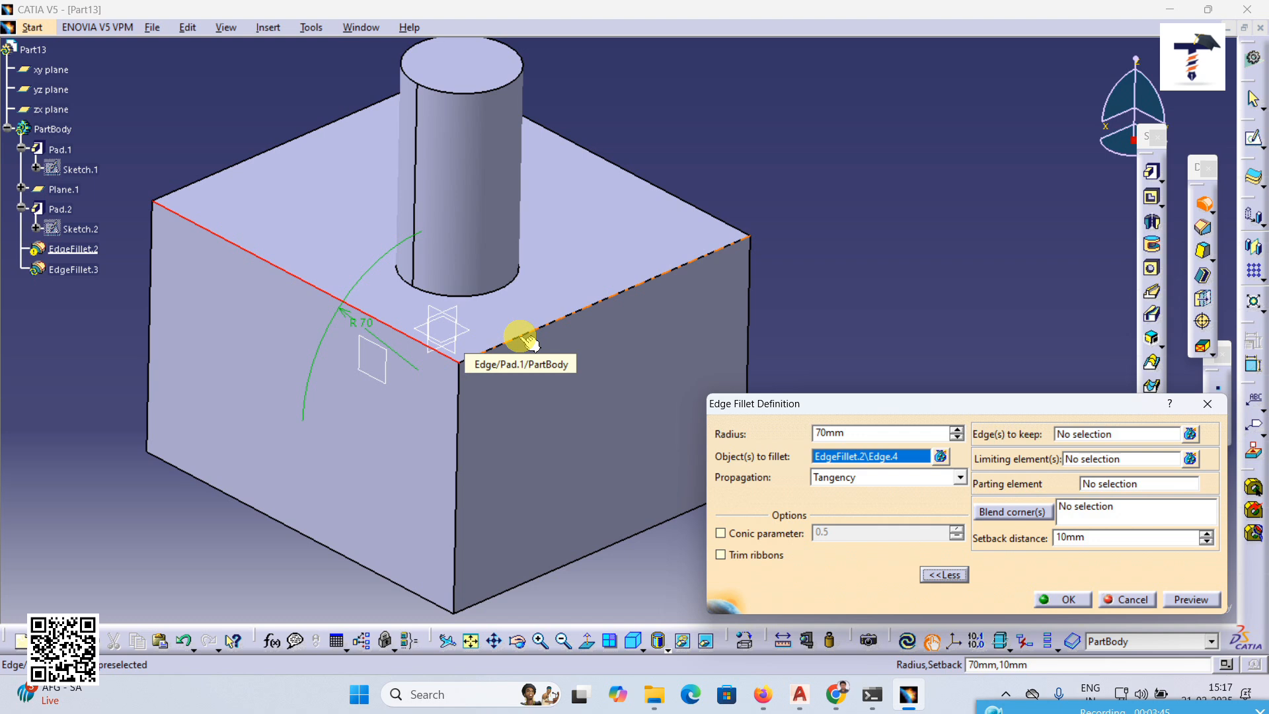
left_click(527, 339)
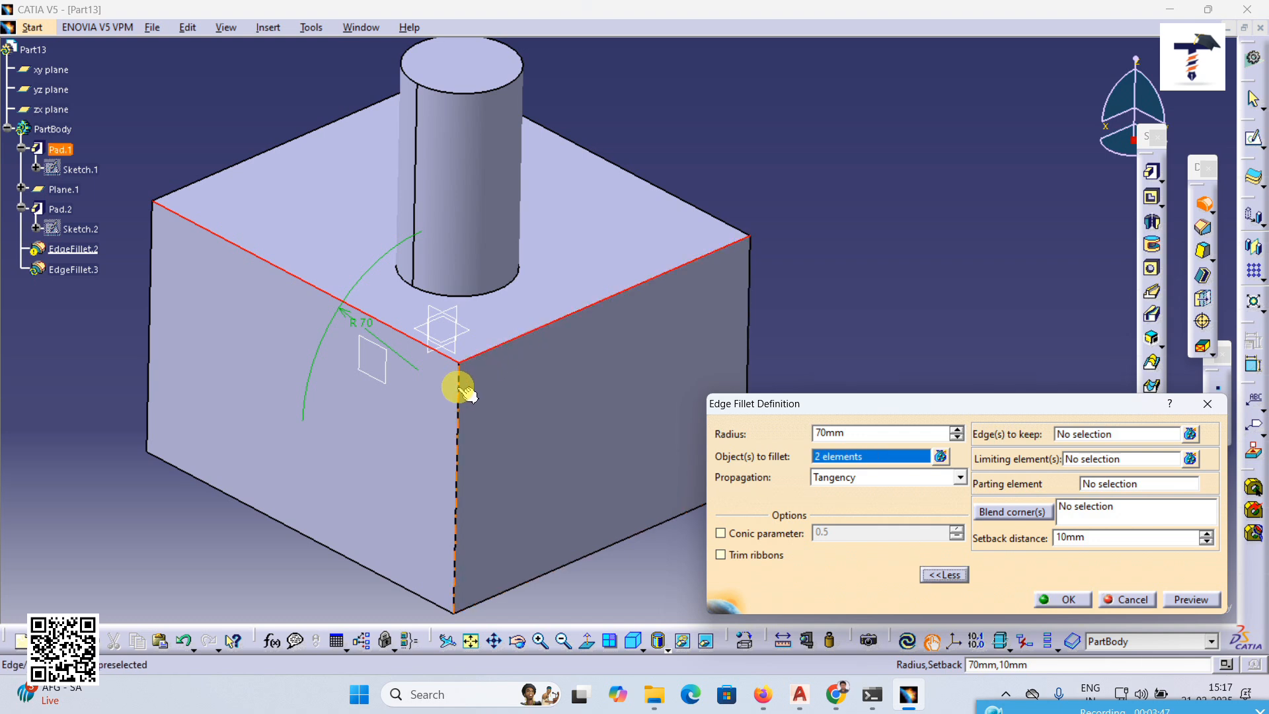
left_click(466, 393)
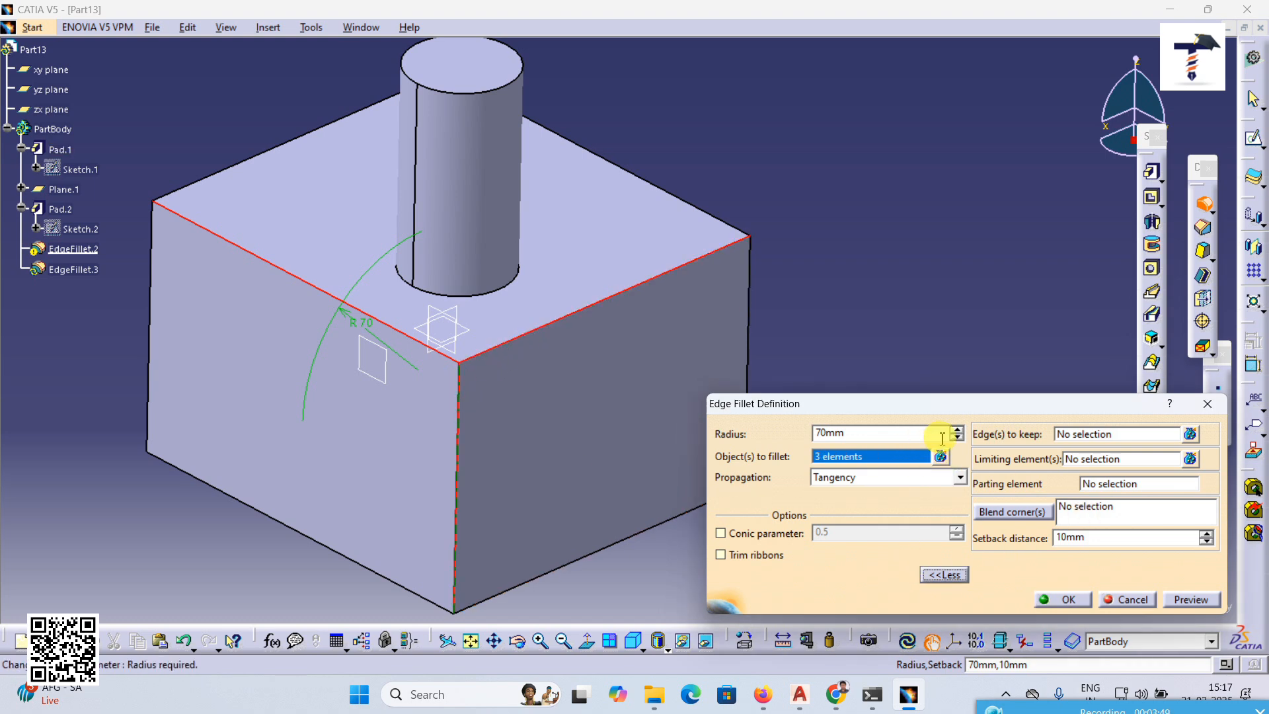
- Reduce the three-edge fillet's radius to 15 mm and try to preview it
left_click(958, 437)
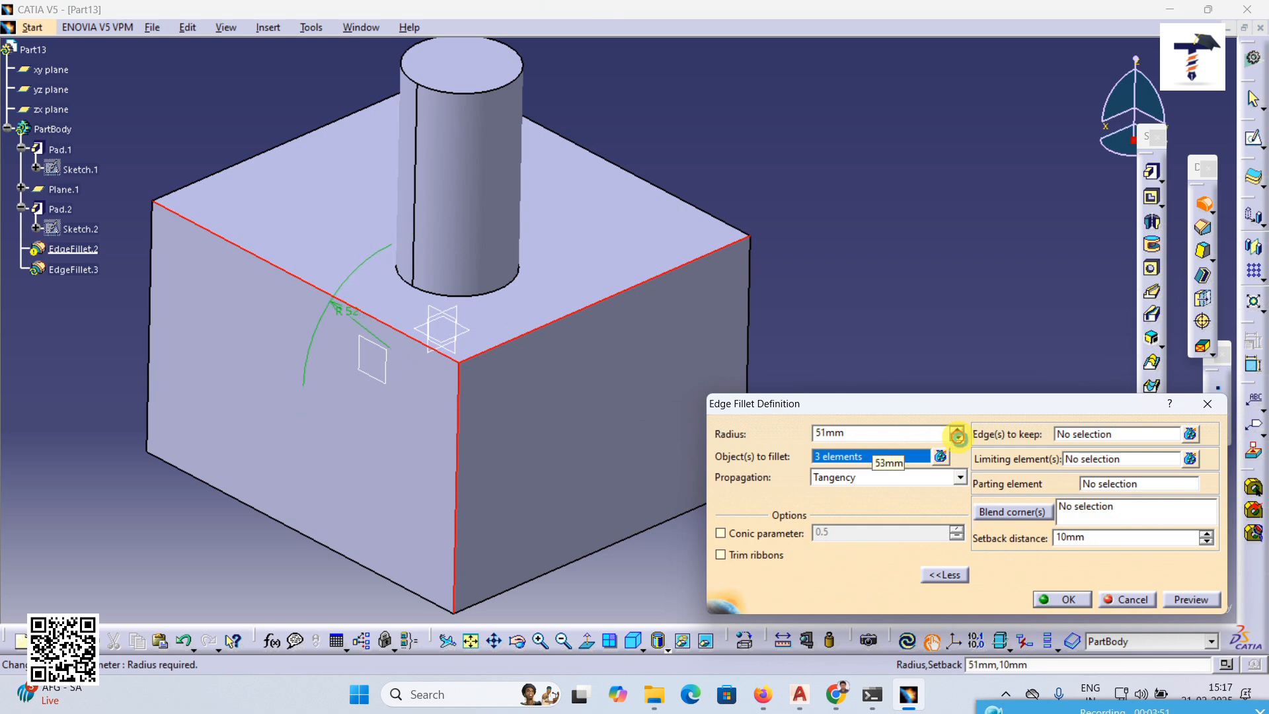
middle_click_drag(507, 369, 439, 363)
left_click(958, 436)
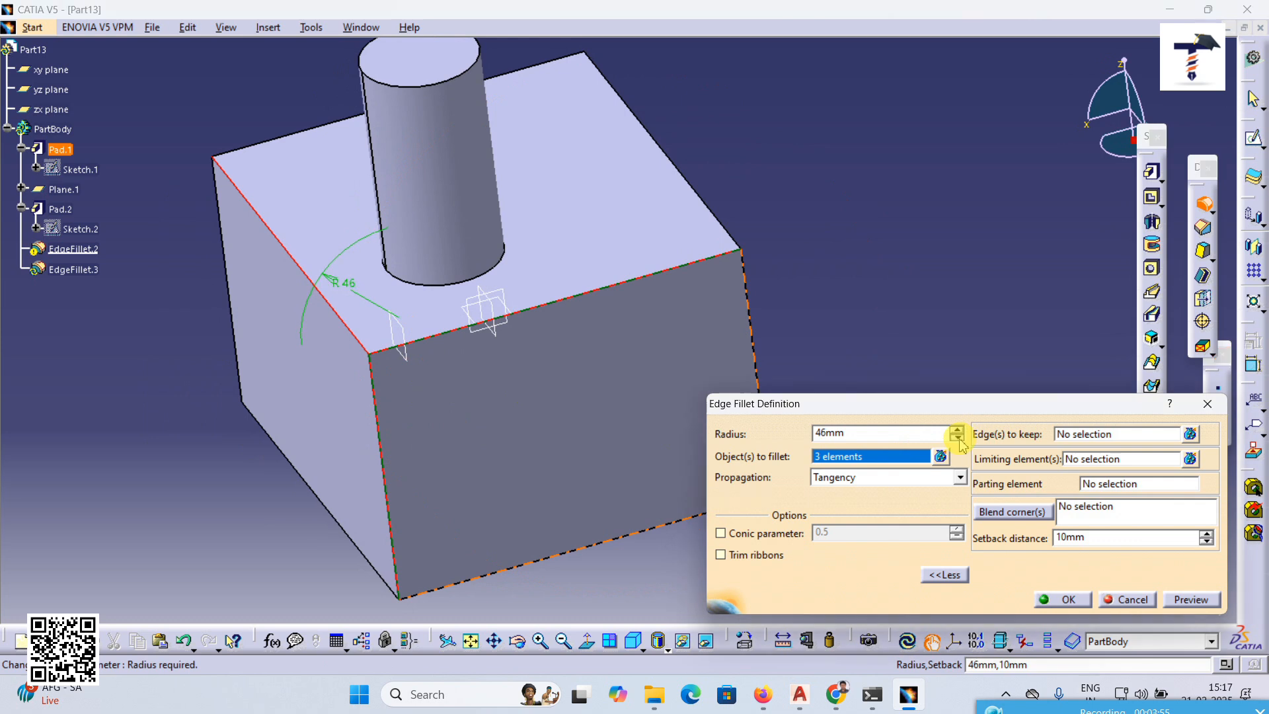
left_click(958, 436)
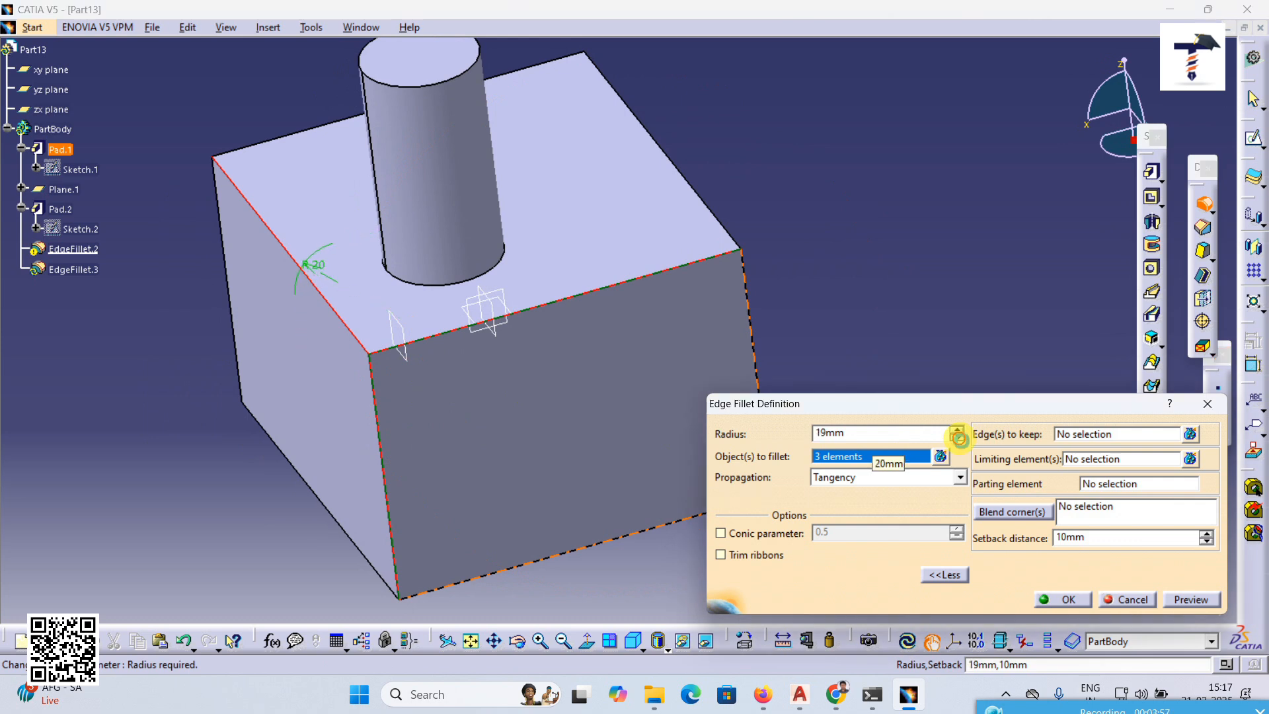
left_click(1190, 599)
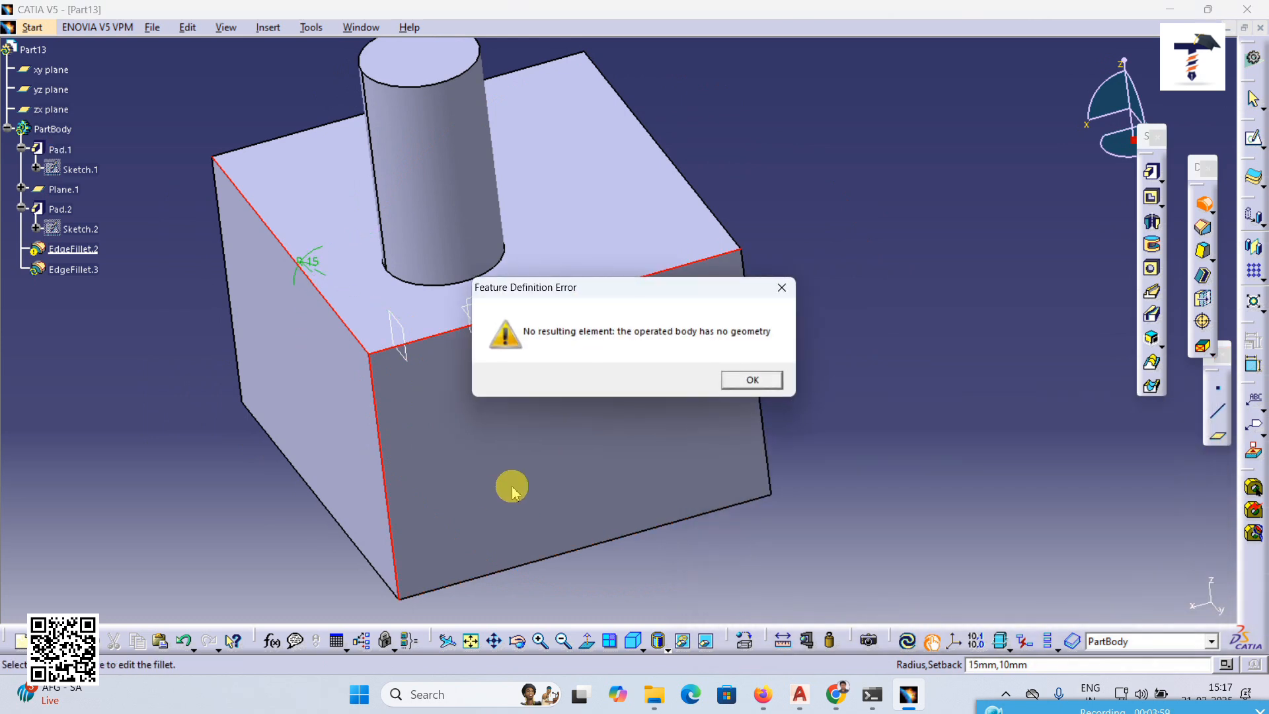
left_click(758, 386)
- Set the three-edge fillet's radius to 9 mm and try to create it
middle_click_drag(466, 475, 502, 457)
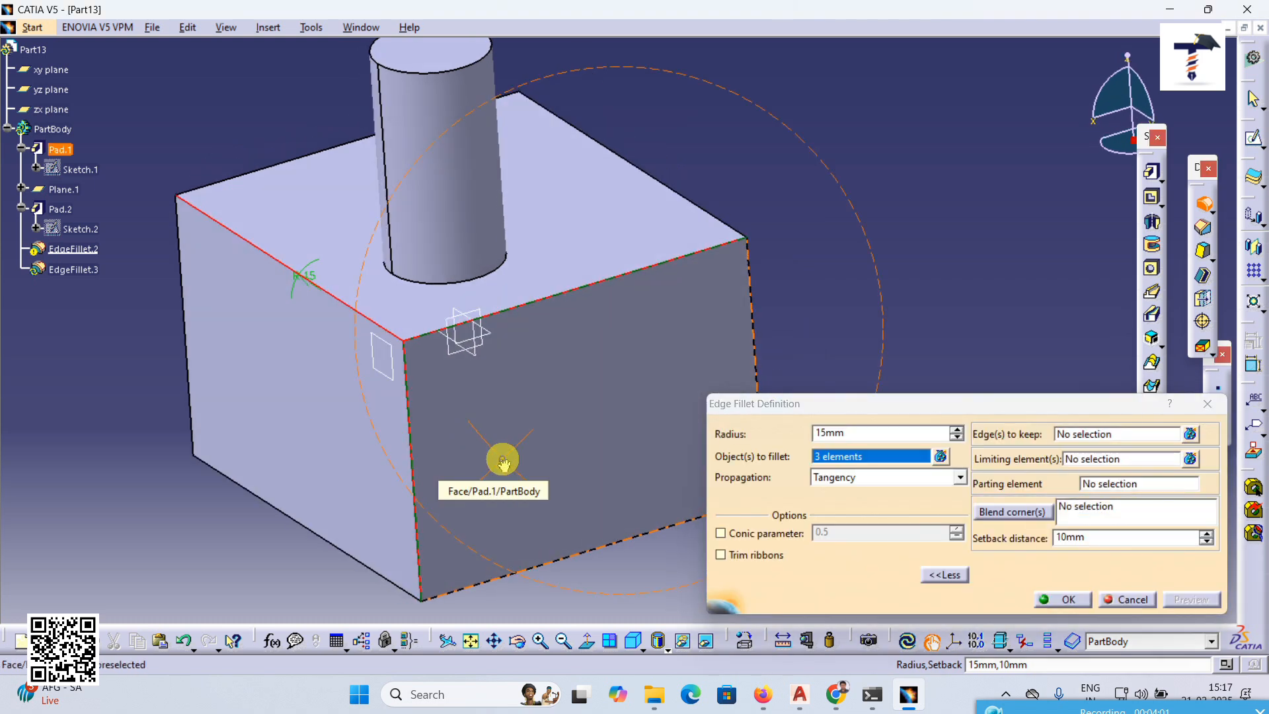
left_click(957, 436)
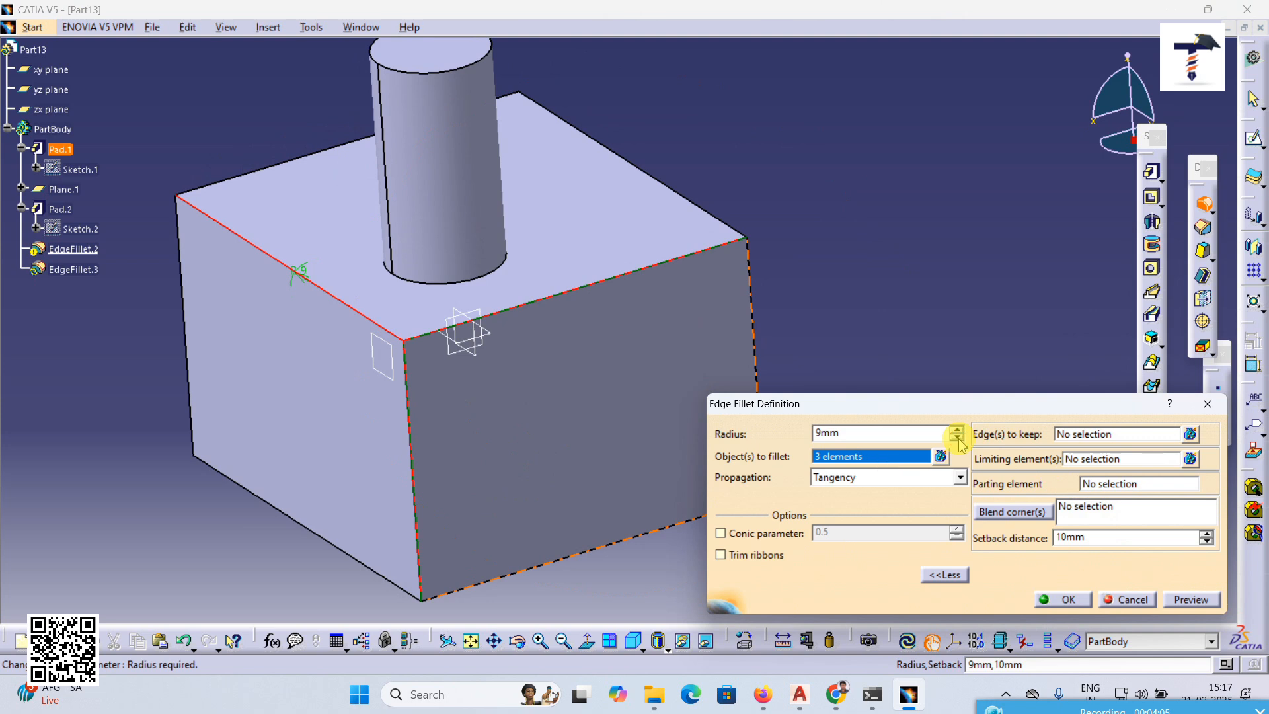
left_click(1065, 598)
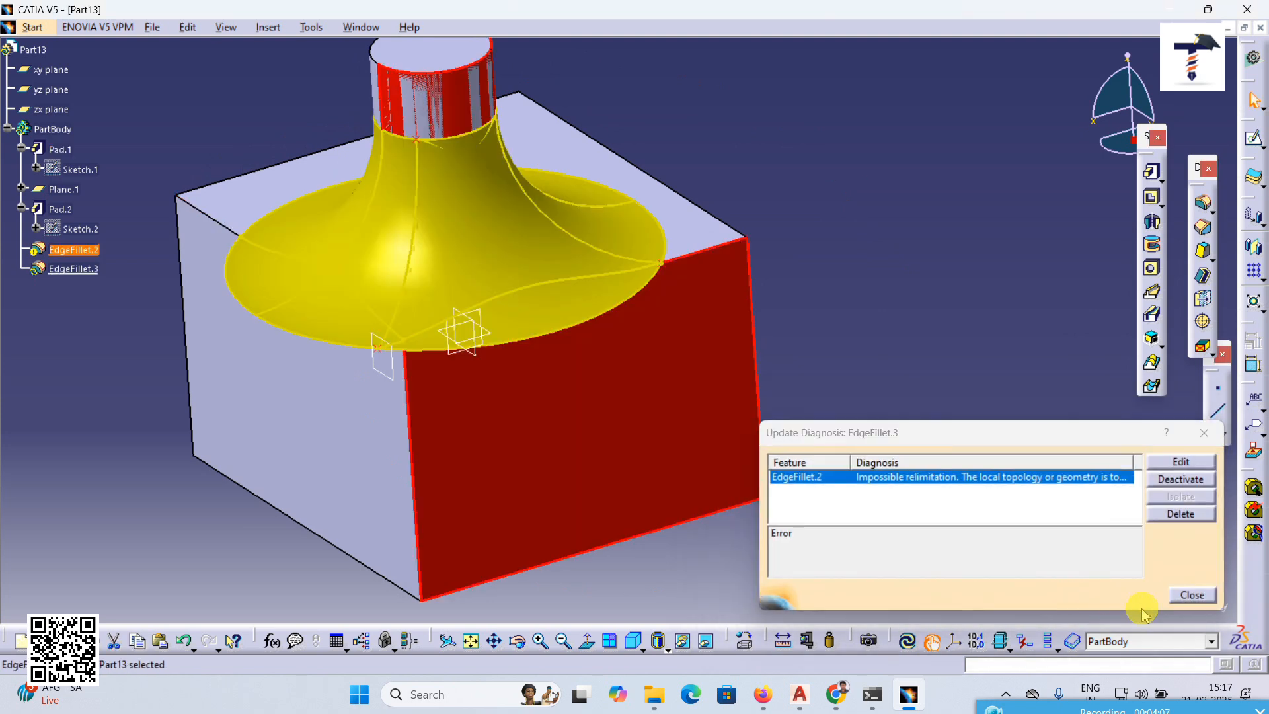
- Dismiss the update diagnosis and delete the failing edge fillet at the cylinder's base
left_click(1190, 595)
right_click(85, 251)
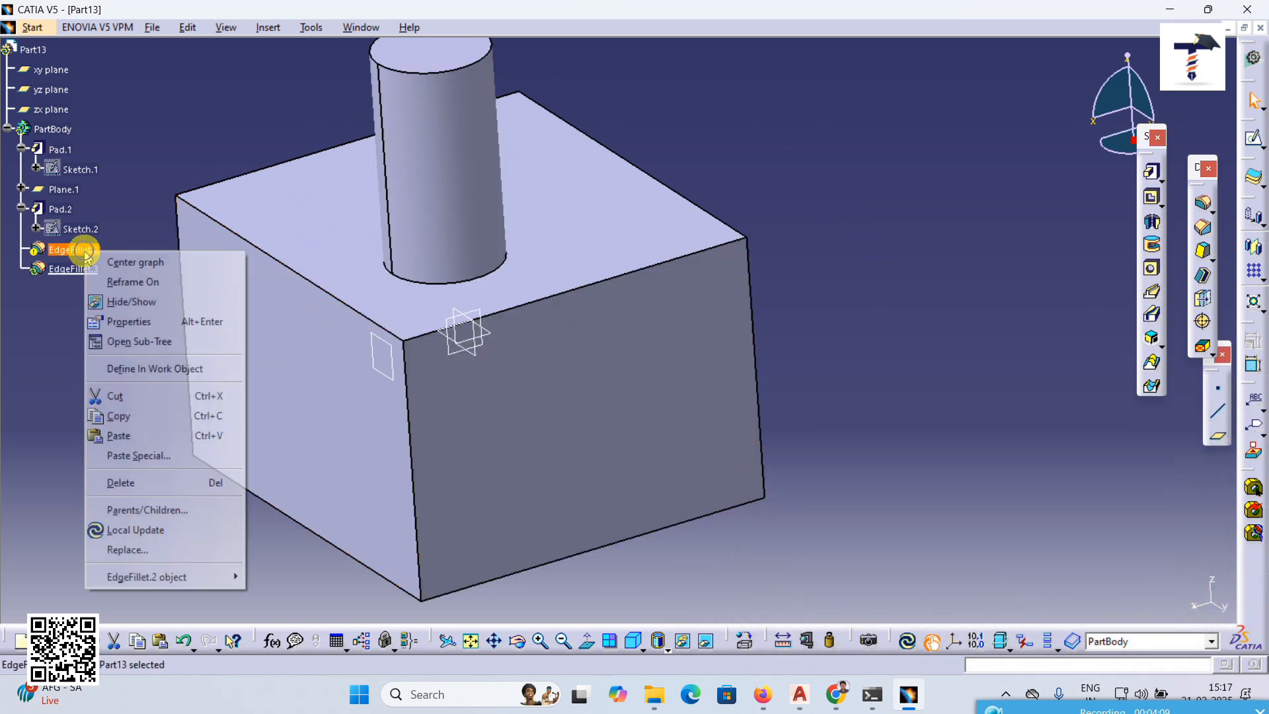
left_click(165, 482)
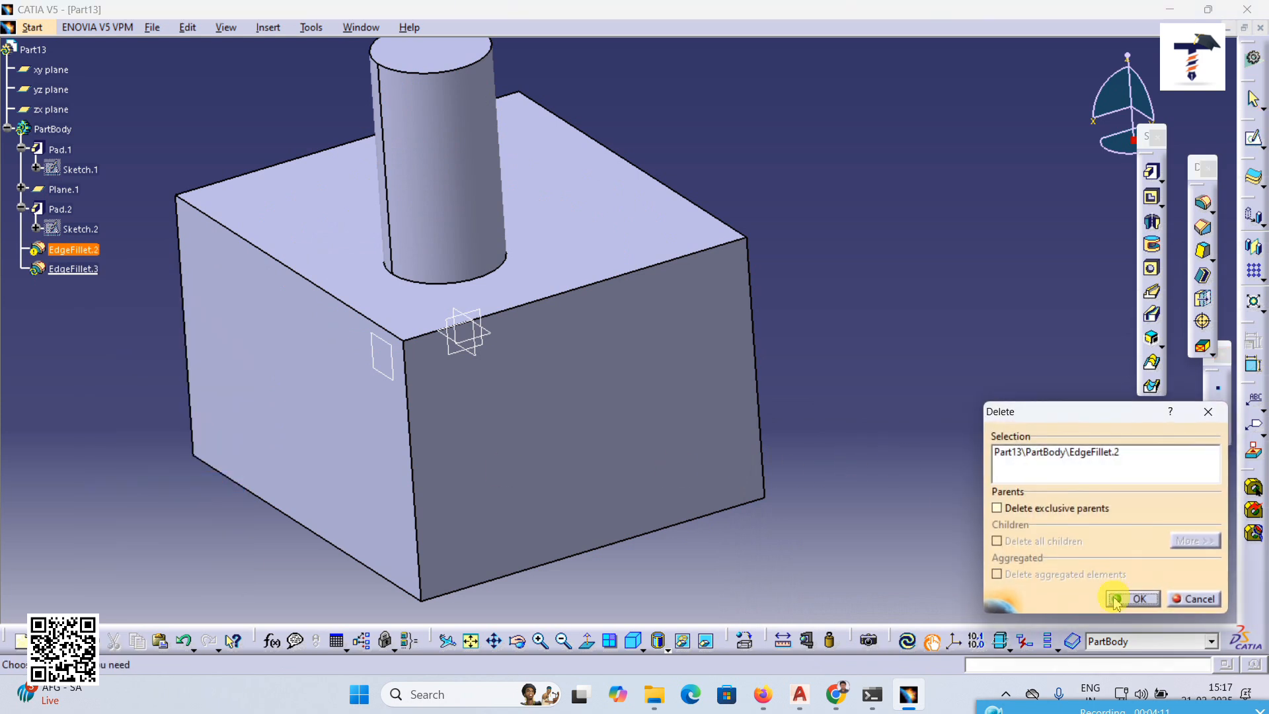
left_click(1115, 599)
- Reopen the remaining three-edge fillet, preview it with the 9 mm radius and create it
double_click(73, 250)
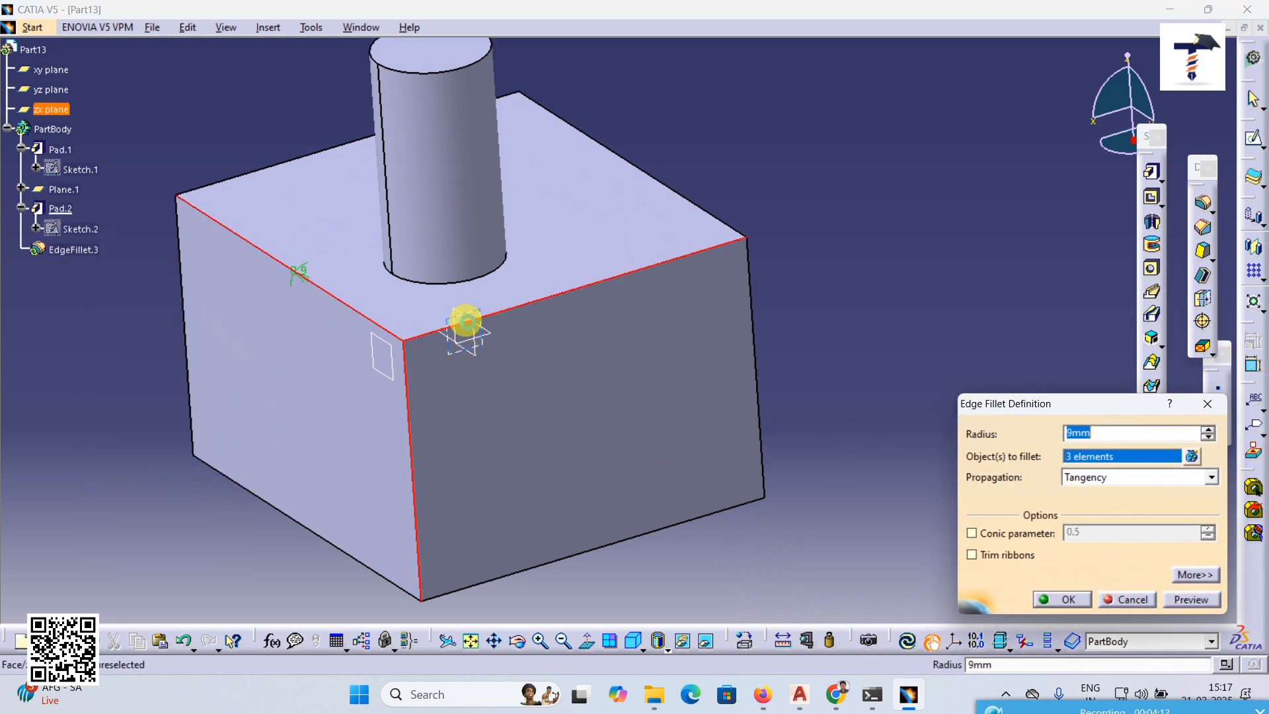
left_click(1184, 596)
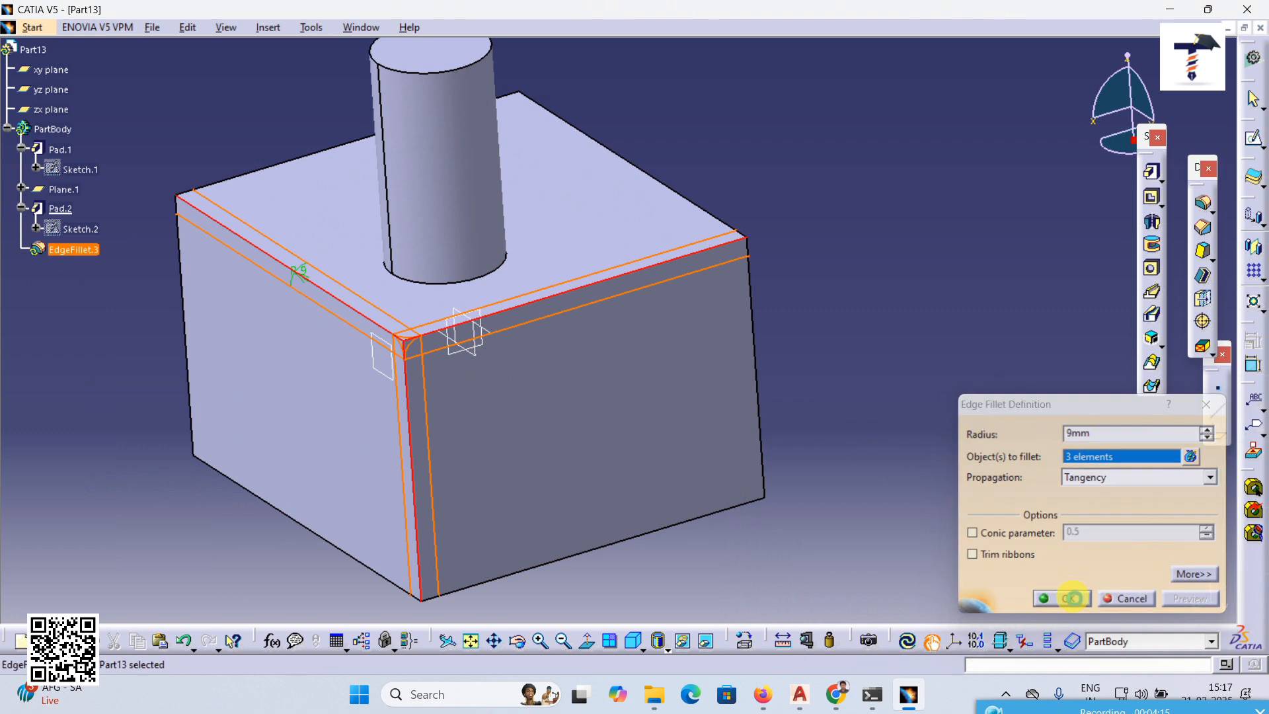
left_click(1062, 599)
middle_click_drag(419, 292, 419, 411)
left_click(84, 351)
- Edit the three-edge fillet with extended options and add a blend corner where the three edges meet
double_click(72, 248)
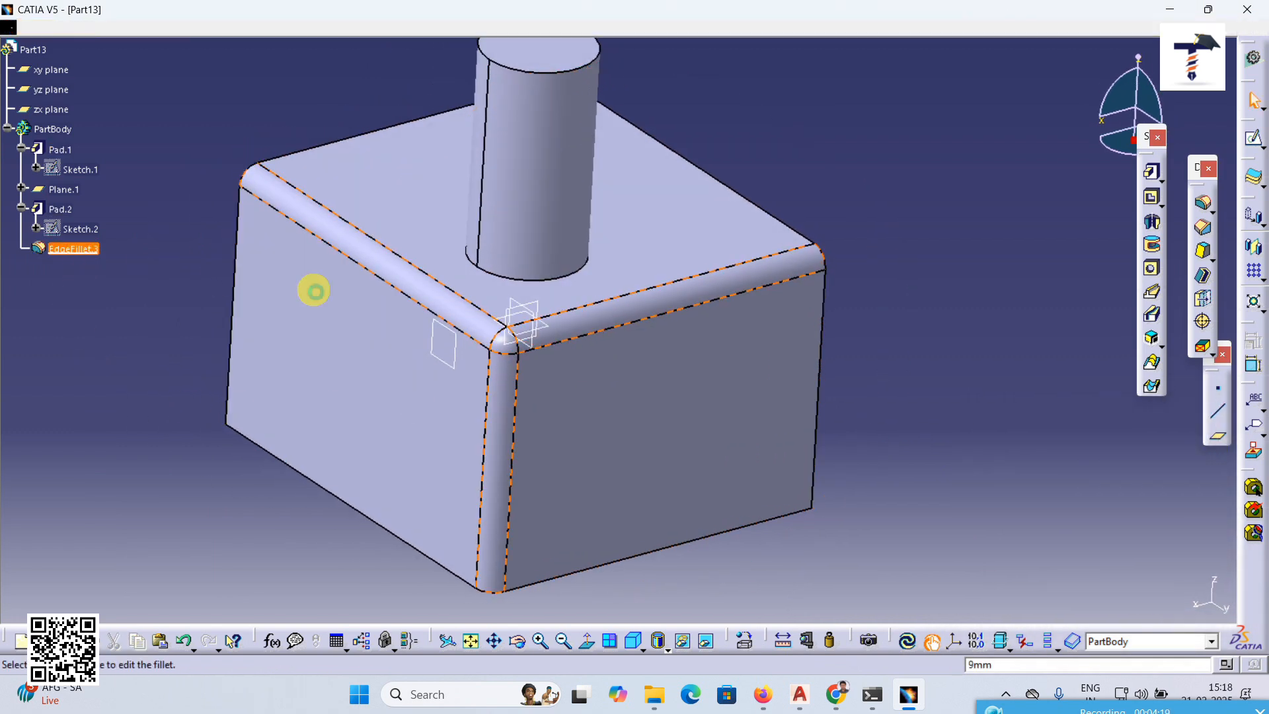
left_click(1196, 574)
middle_click_drag(603, 462, 588, 433)
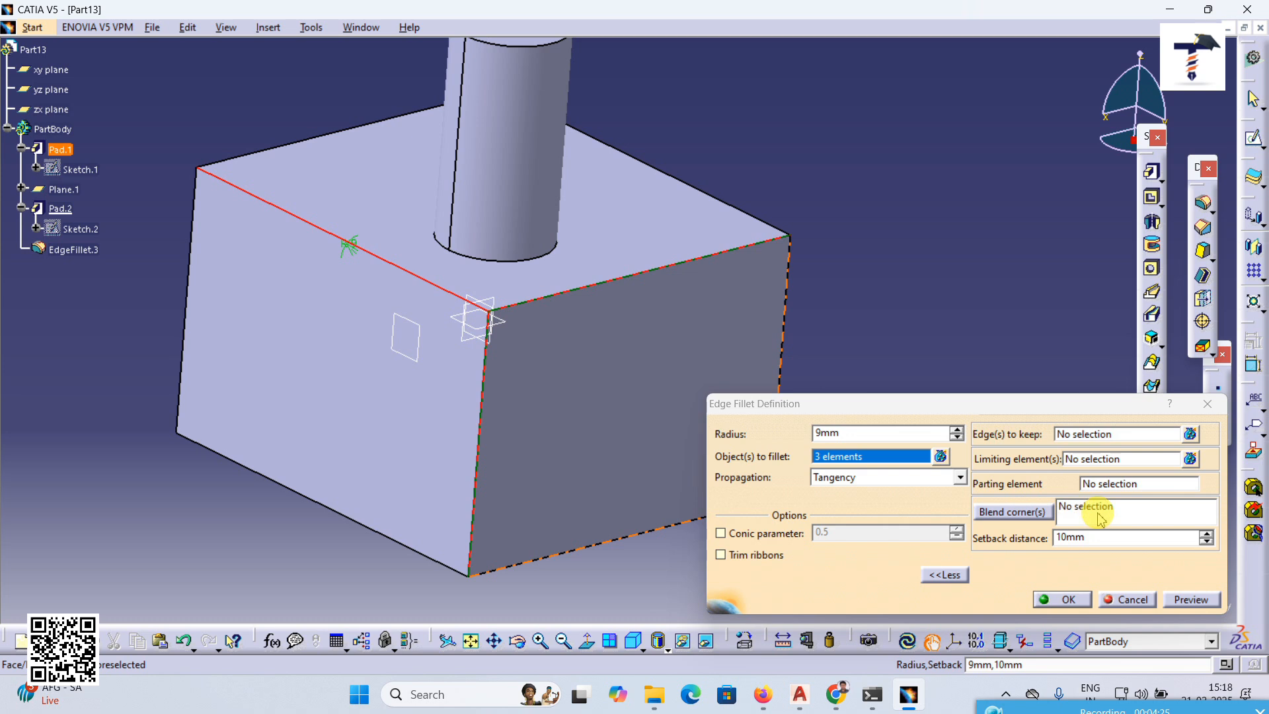
left_click(1035, 514)
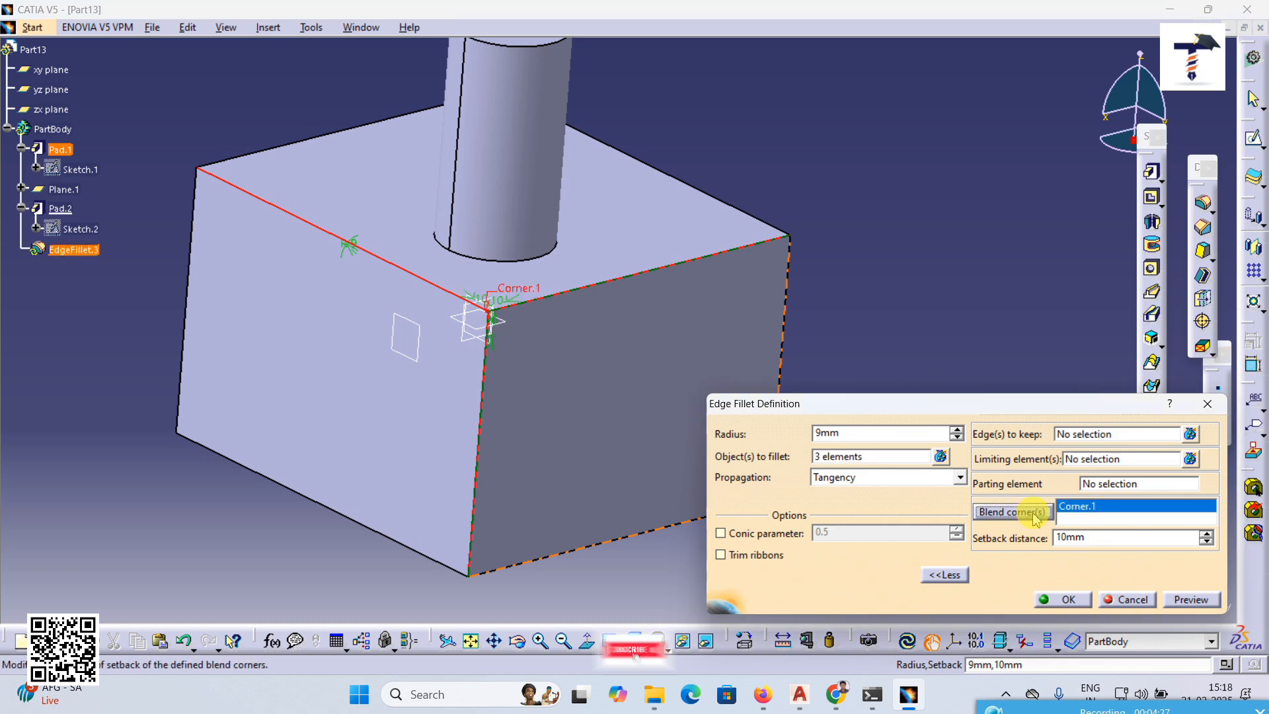
middle_click_drag(533, 249, 523, 208)
middle_click_drag(494, 353, 580, 336)
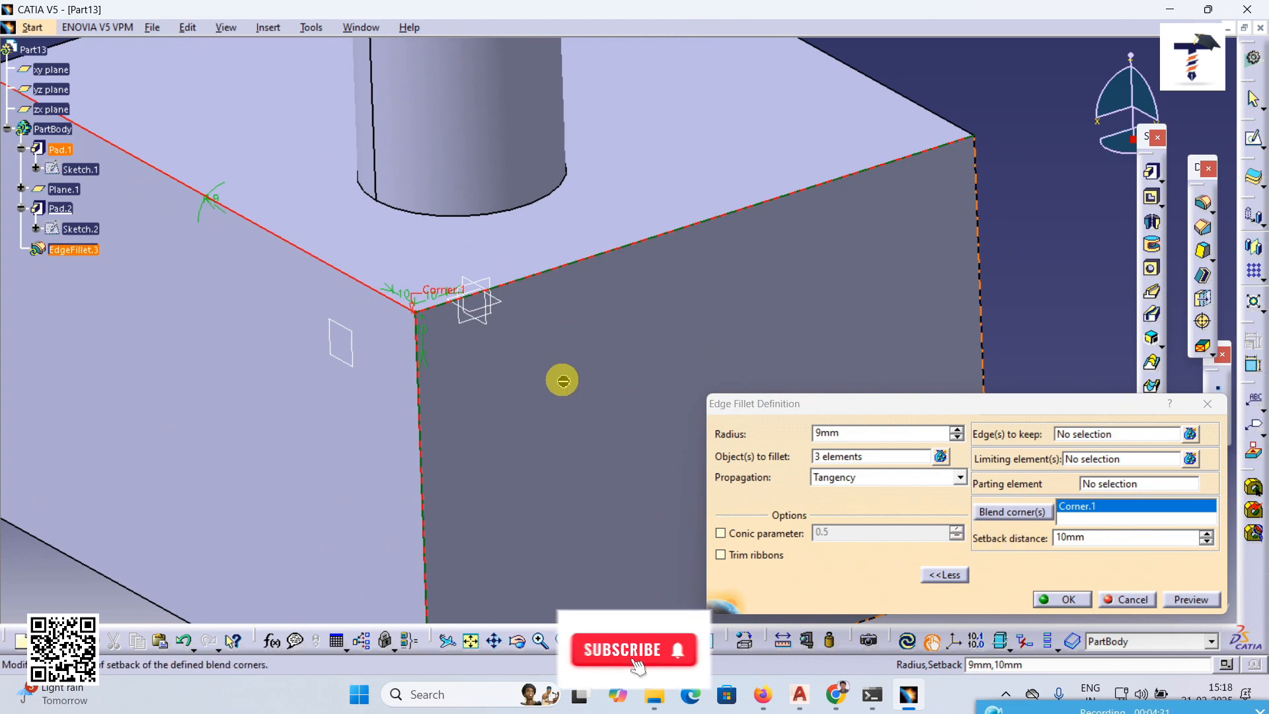
- Set the blend corner's setback along the top left block edge to 29 mm and preview the fillet
double_click(415, 301)
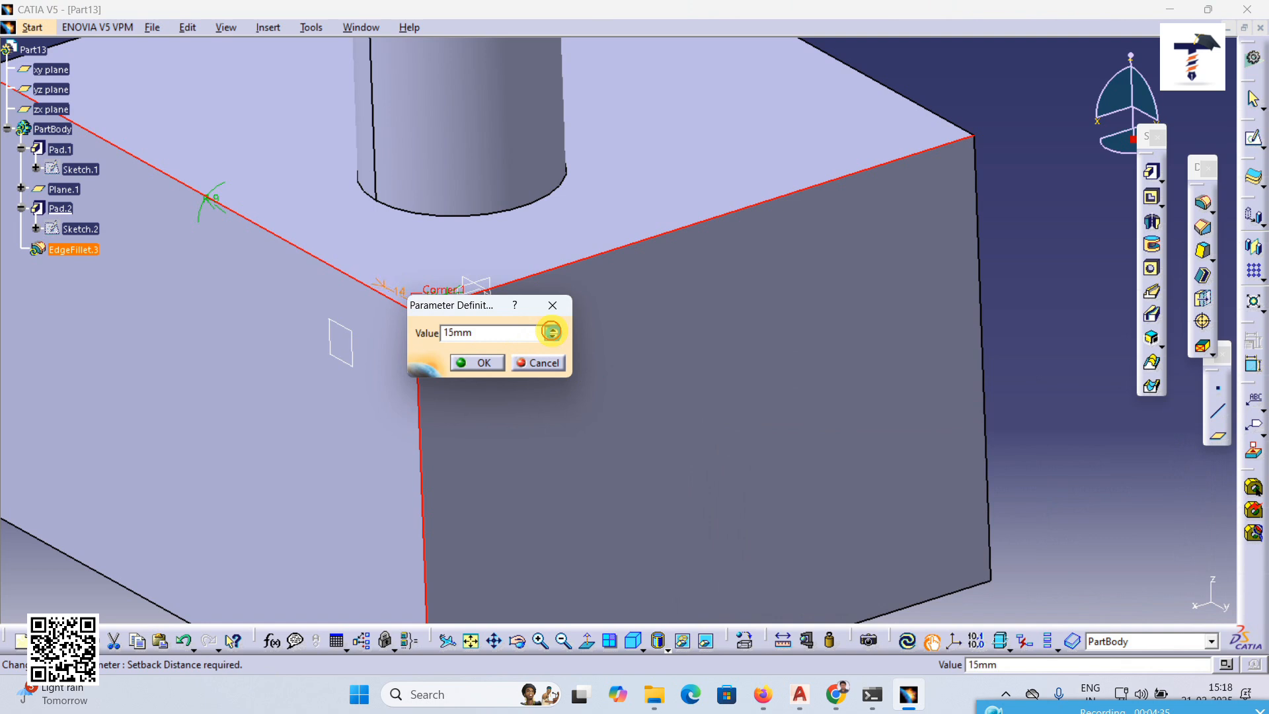
left_click(485, 365)
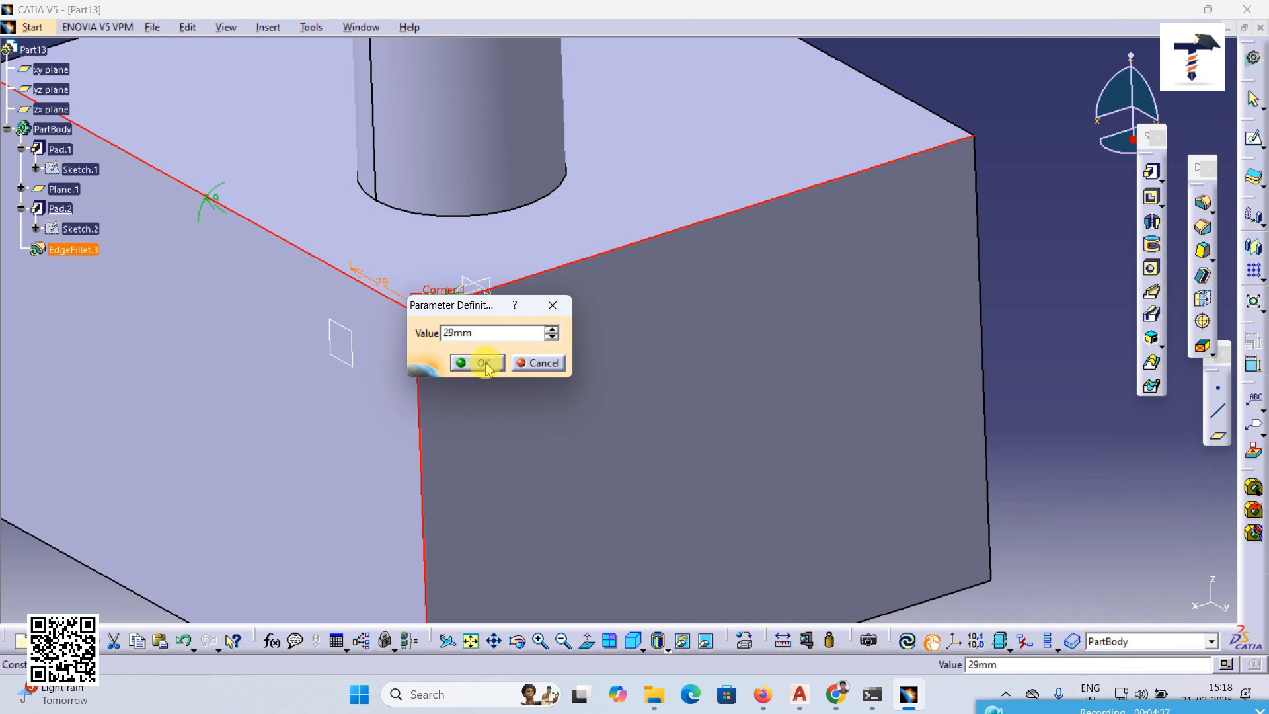
left_click(1189, 603)
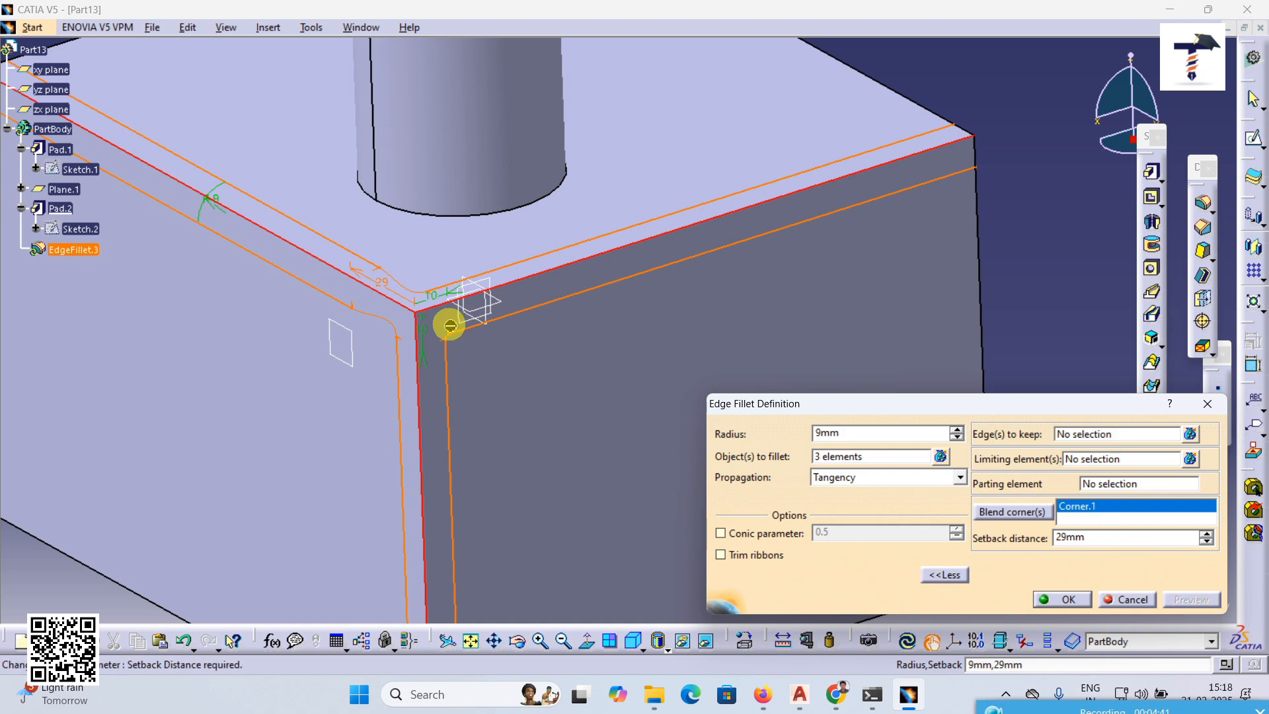
- Set the blend corner's setback along the top right block edge to 14 mm and apply the fillet
double_click(442, 301)
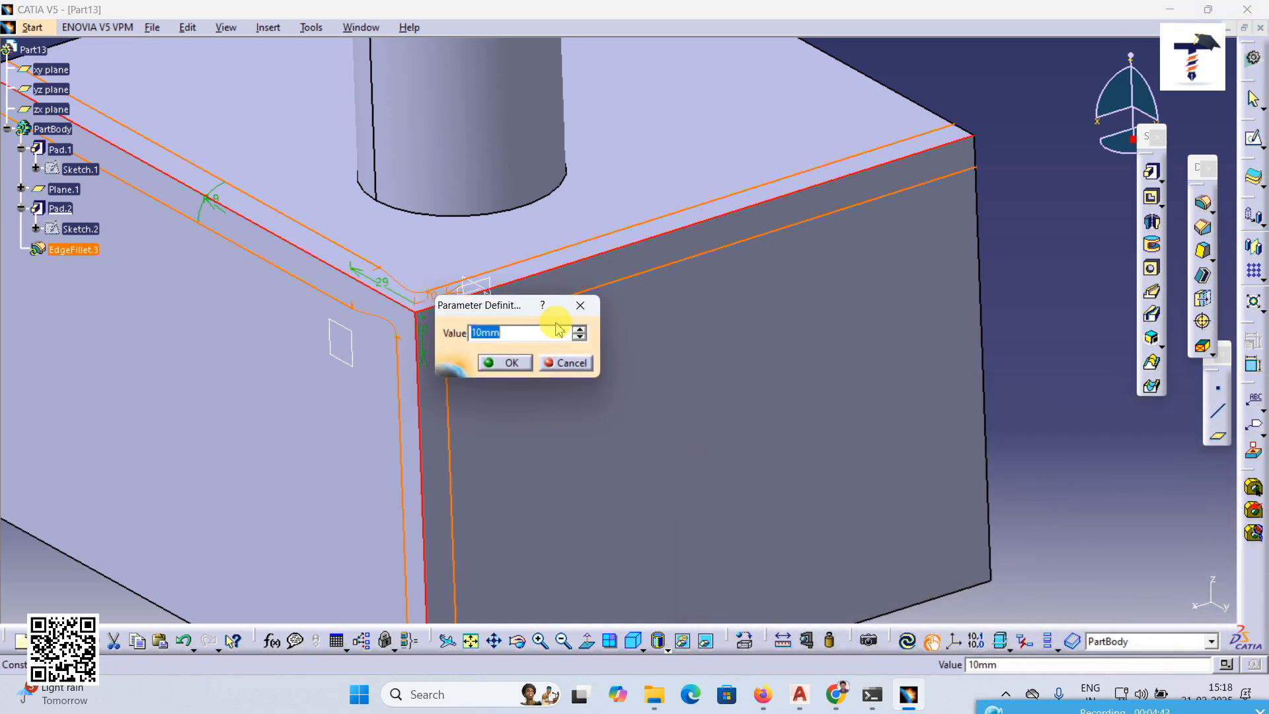
left_click(579, 328)
left_click(579, 329)
left_click(579, 329)
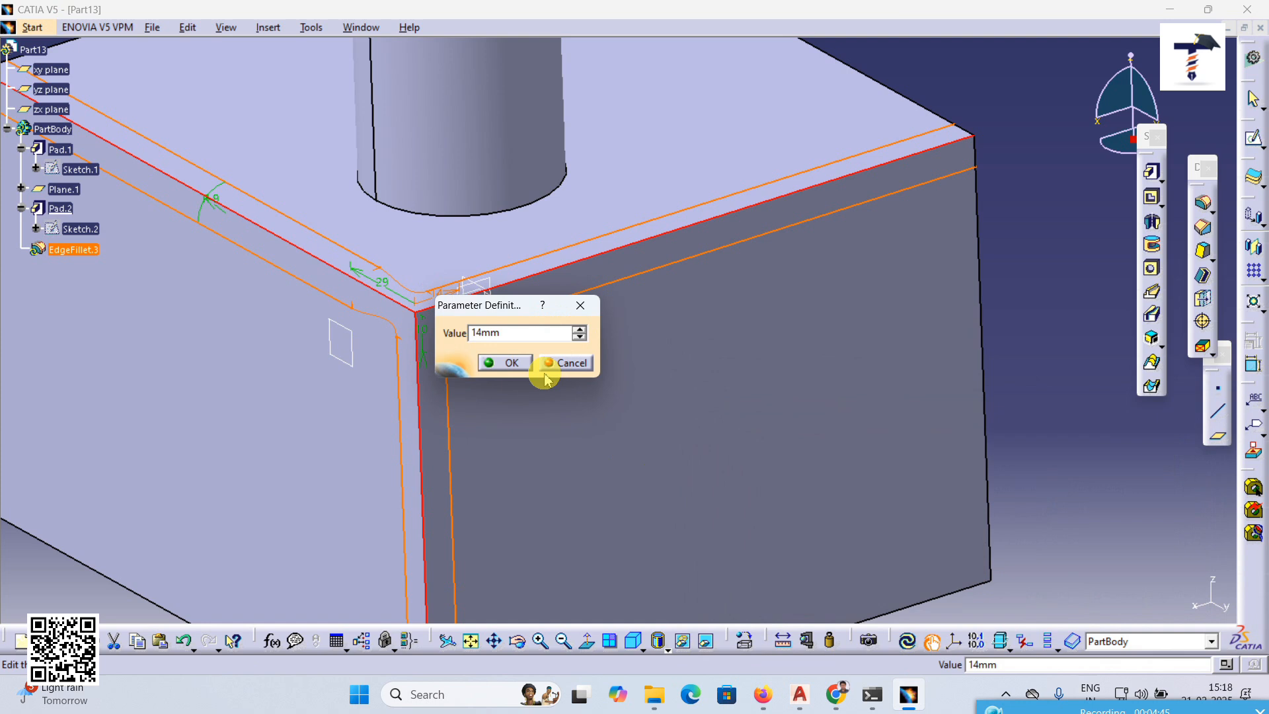
left_click(512, 362)
left_click(1063, 598)
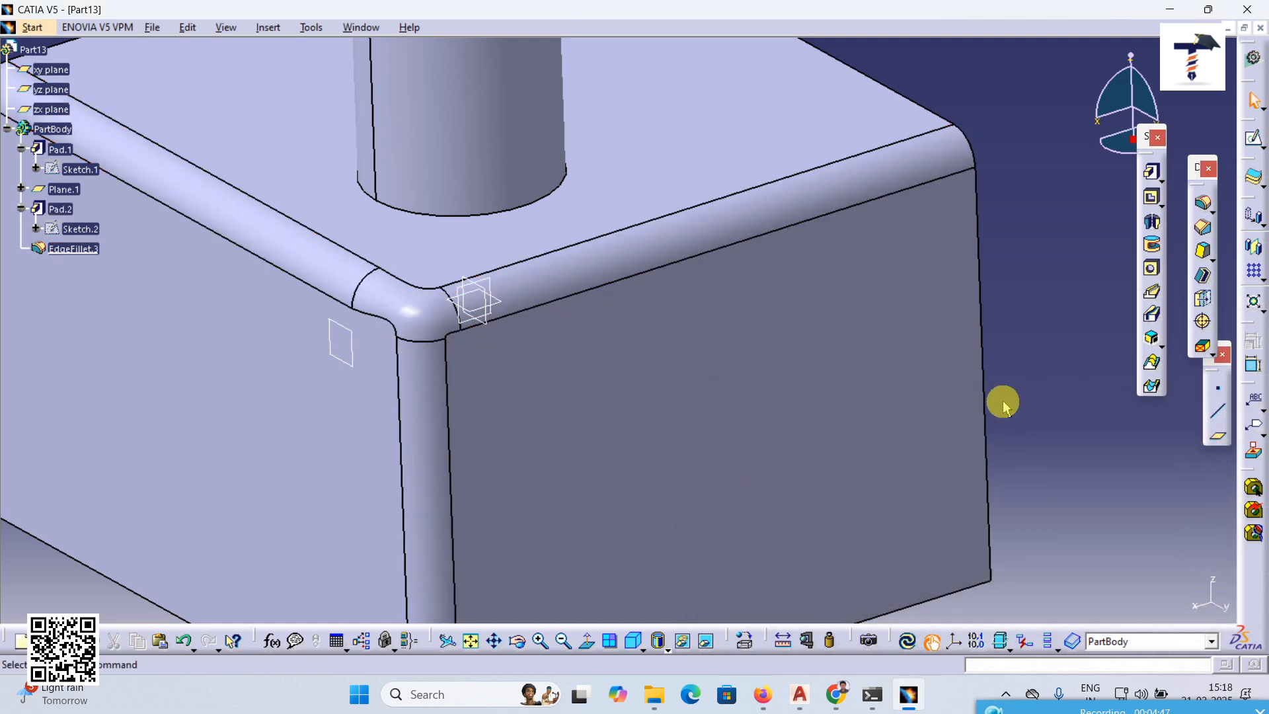
middle_click_drag(569, 421, 585, 487)
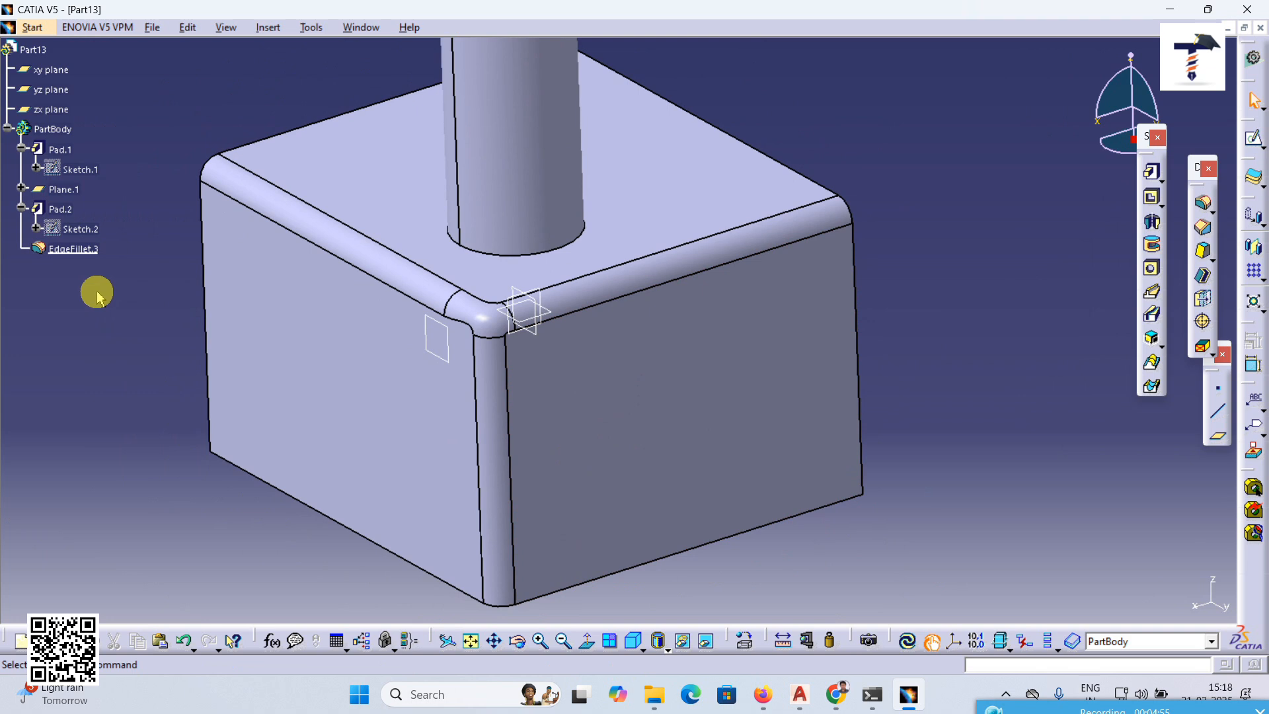
- Undo the last two fillet edits and delete the three-edge fillet
left_click(186, 641)
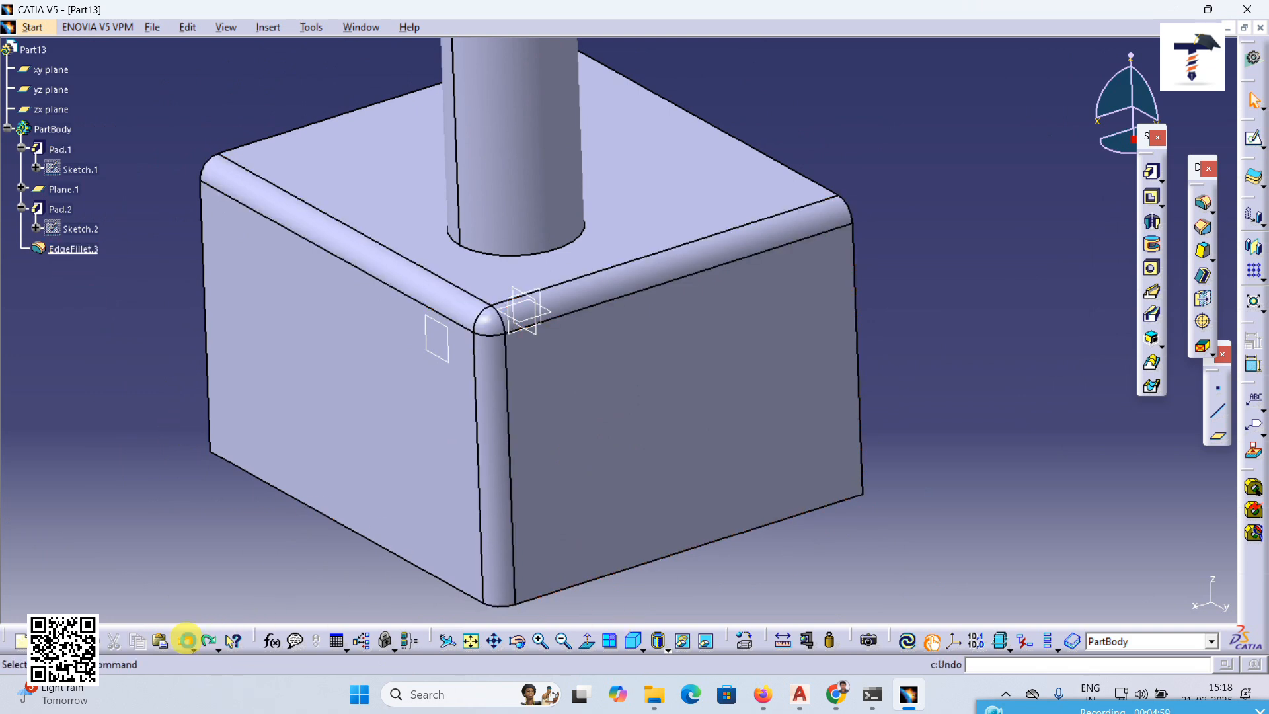
left_click(186, 641)
right_click(72, 249)
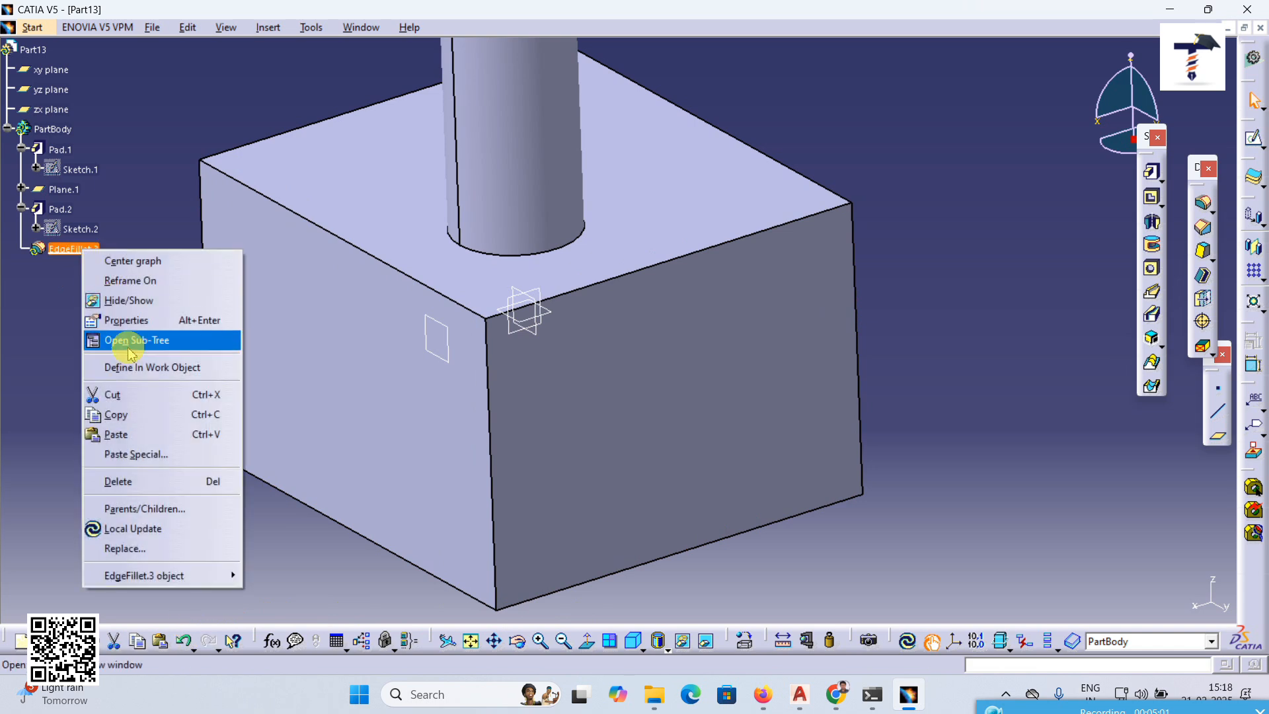
left_click(124, 483)
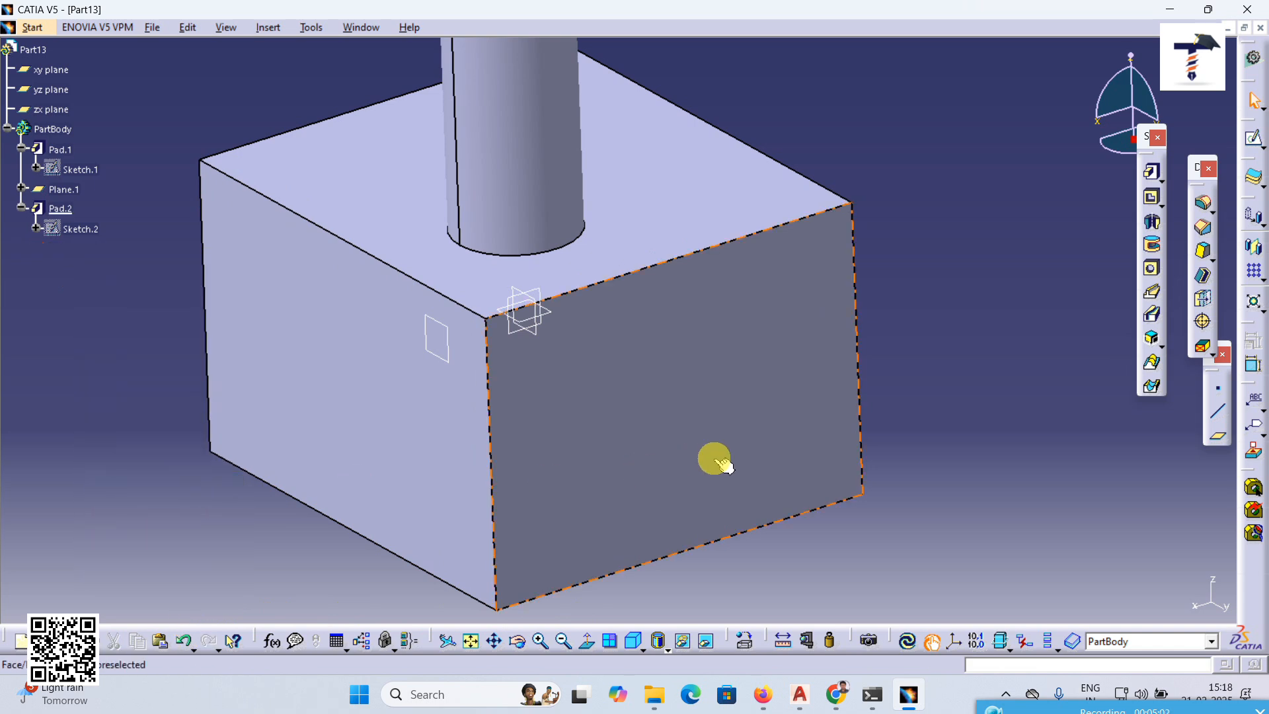
- Delete the cylinder's pad so that only the plain block is left
right_click(66, 210)
left_click(99, 436)
left_click(1130, 598)
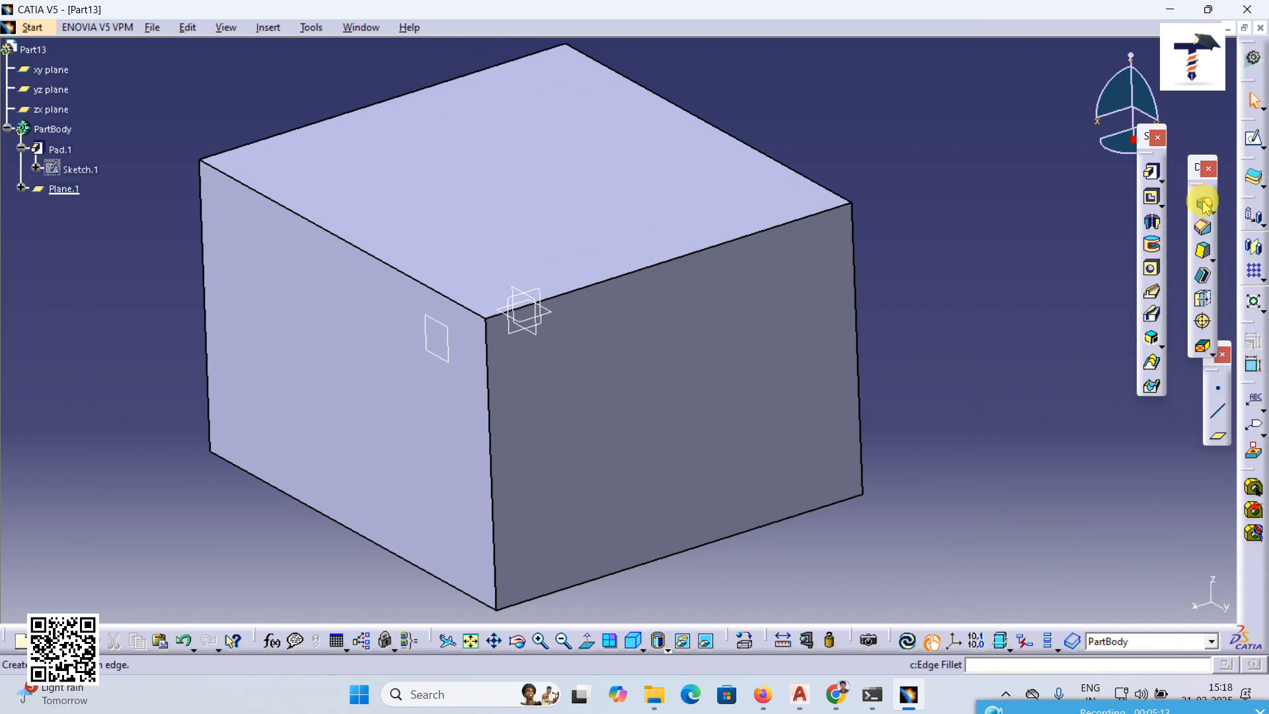
- Start a 9 mm edge fillet on the block's top left edge and preview it with the extended options shown
left_click(1202, 201)
left_click(388, 263)
middle_click_drag(548, 352, 550, 364)
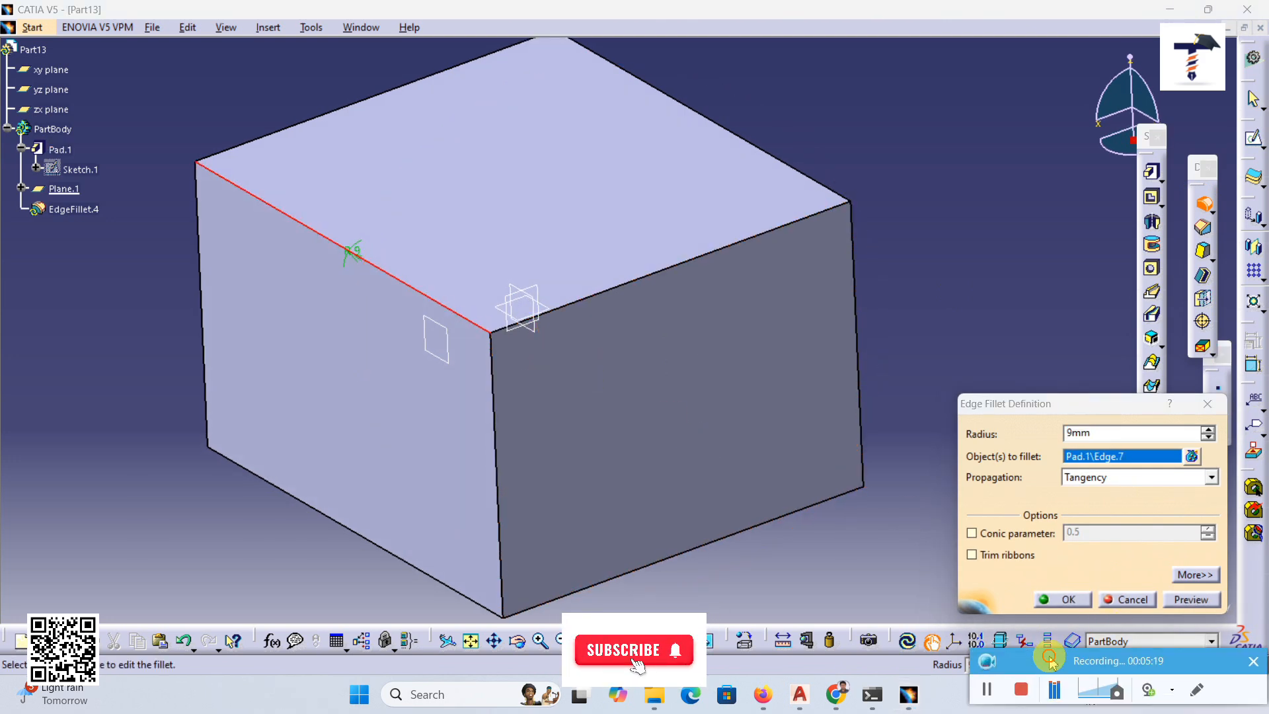
left_click(984, 686)
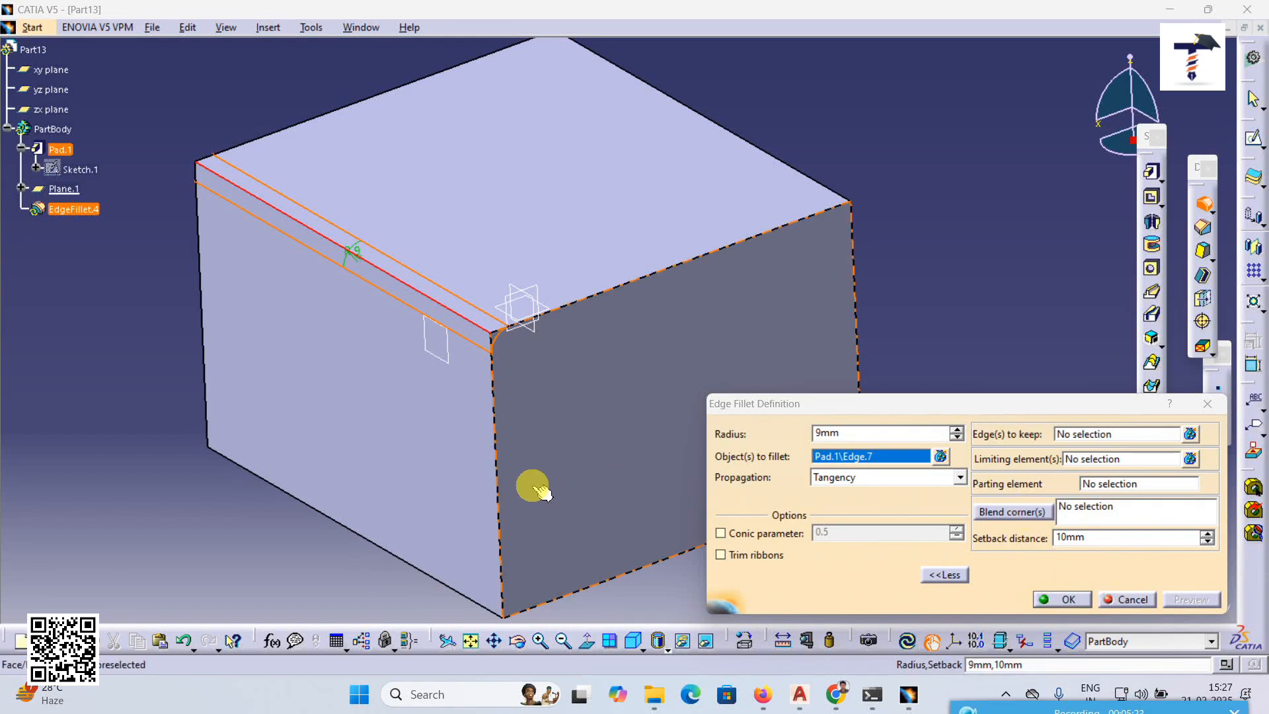
middle_click_drag(531, 485, 490, 479)
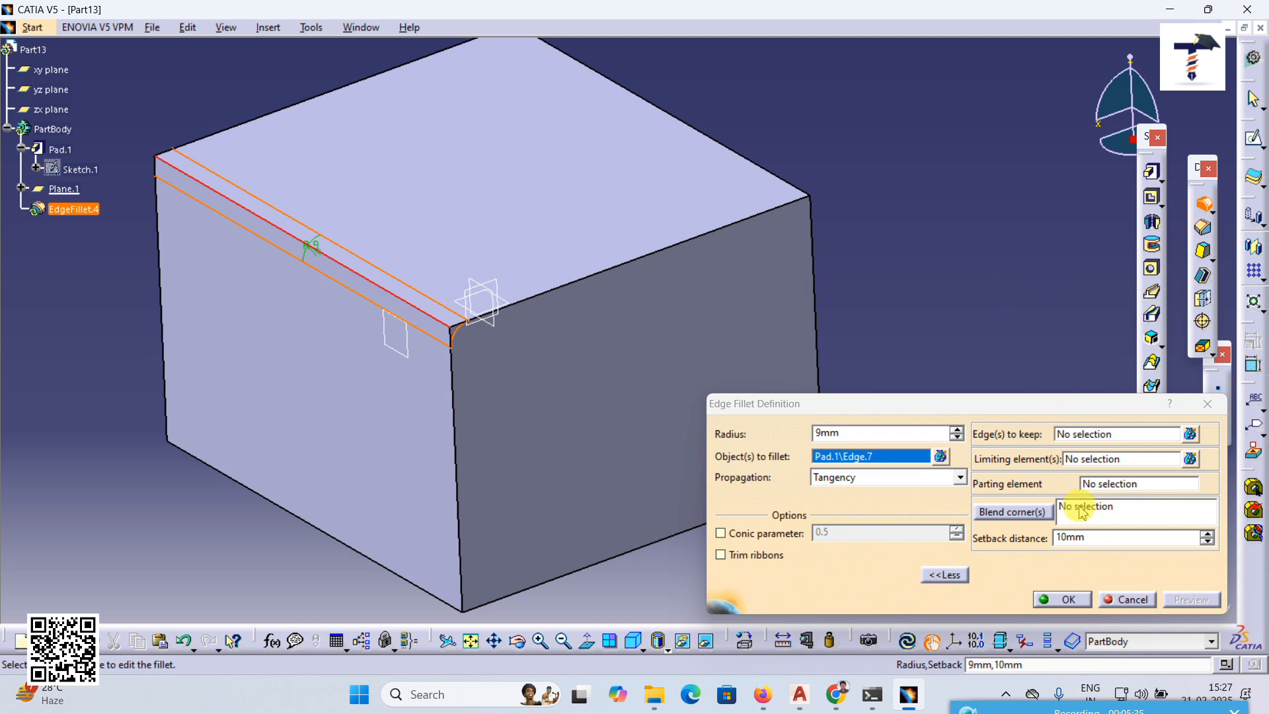
- Set the zx plane as the fillet's parting element and create the fillet
left_click(1090, 483)
middle_click_drag(317, 339, 454, 395)
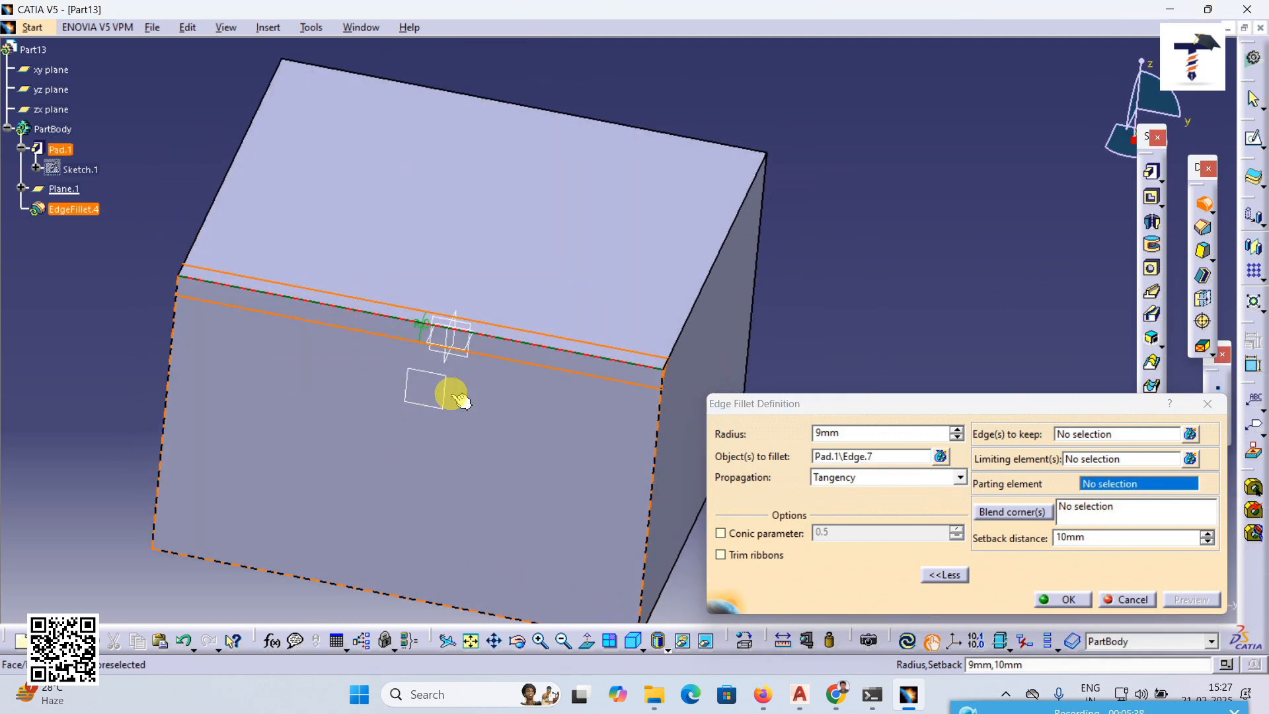
left_click(450, 339)
middle_click_drag(518, 445, 492, 454)
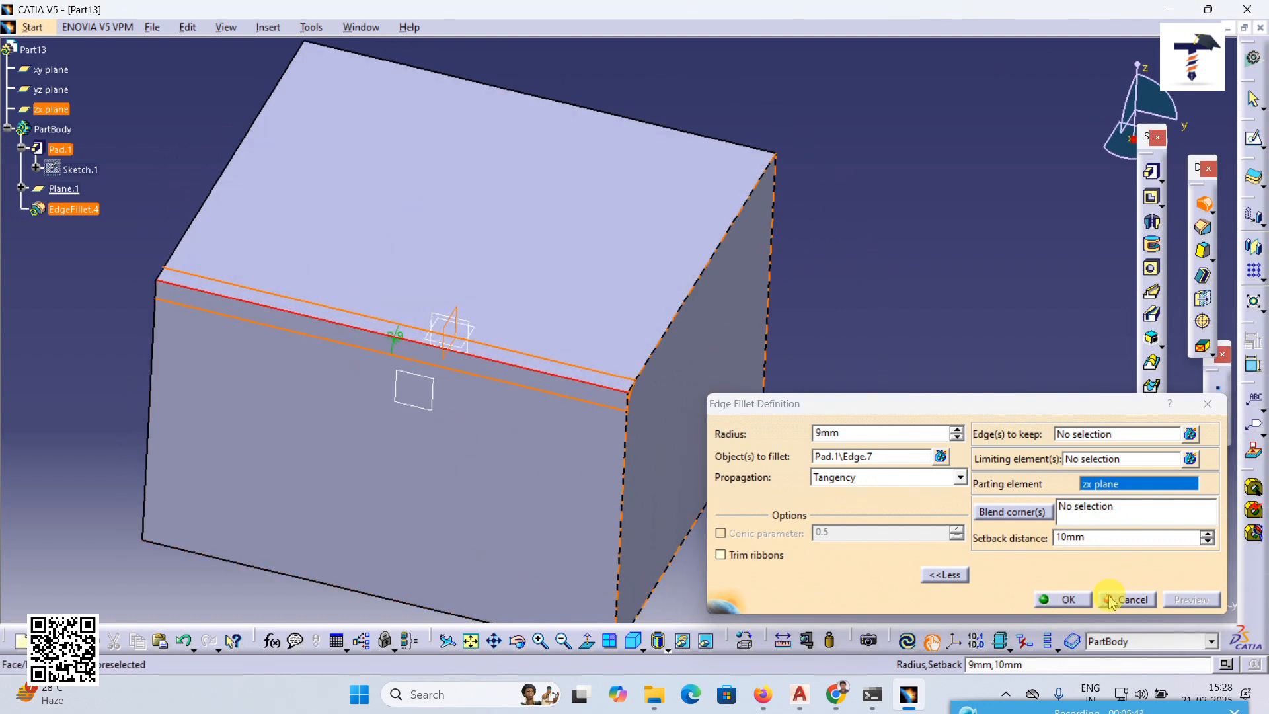
left_click(1065, 599)
- Examine the split fillet on the block and reopen its definition to check the parting element setting
middle_click_drag(454, 363, 482, 365)
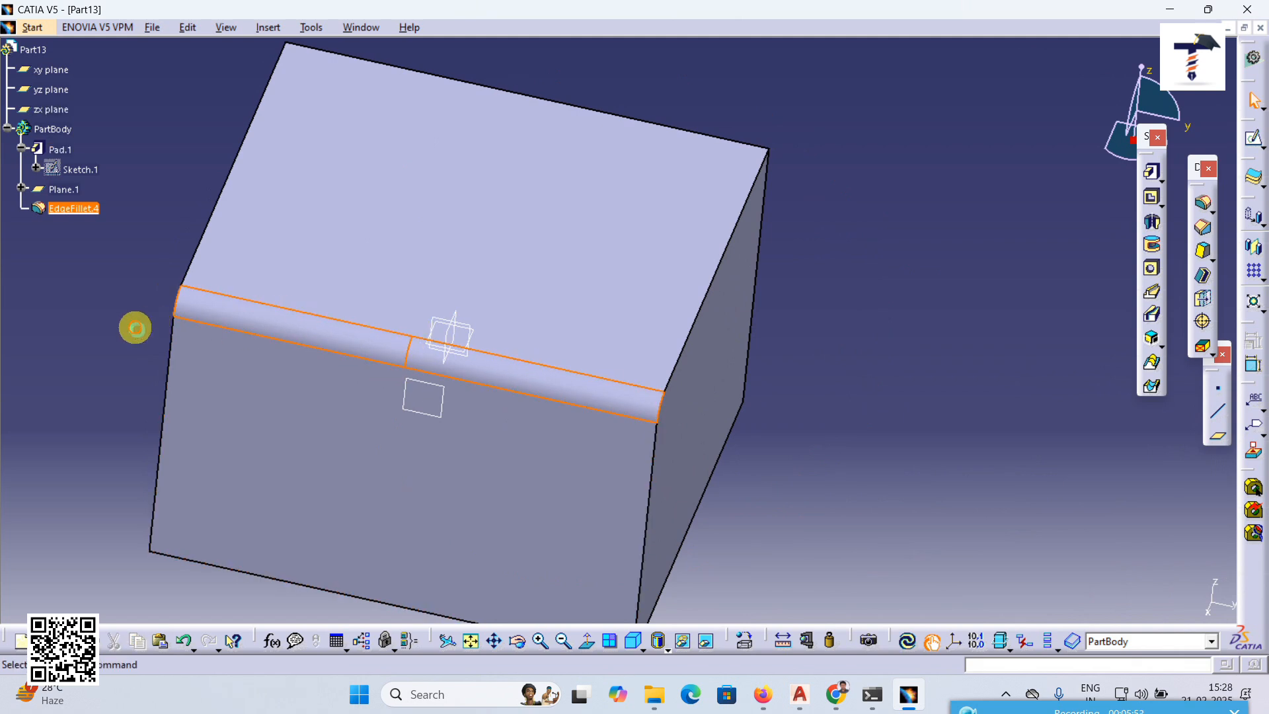
left_click(135, 329)
middle_click_drag(166, 336, 171, 337)
double_click(71, 206)
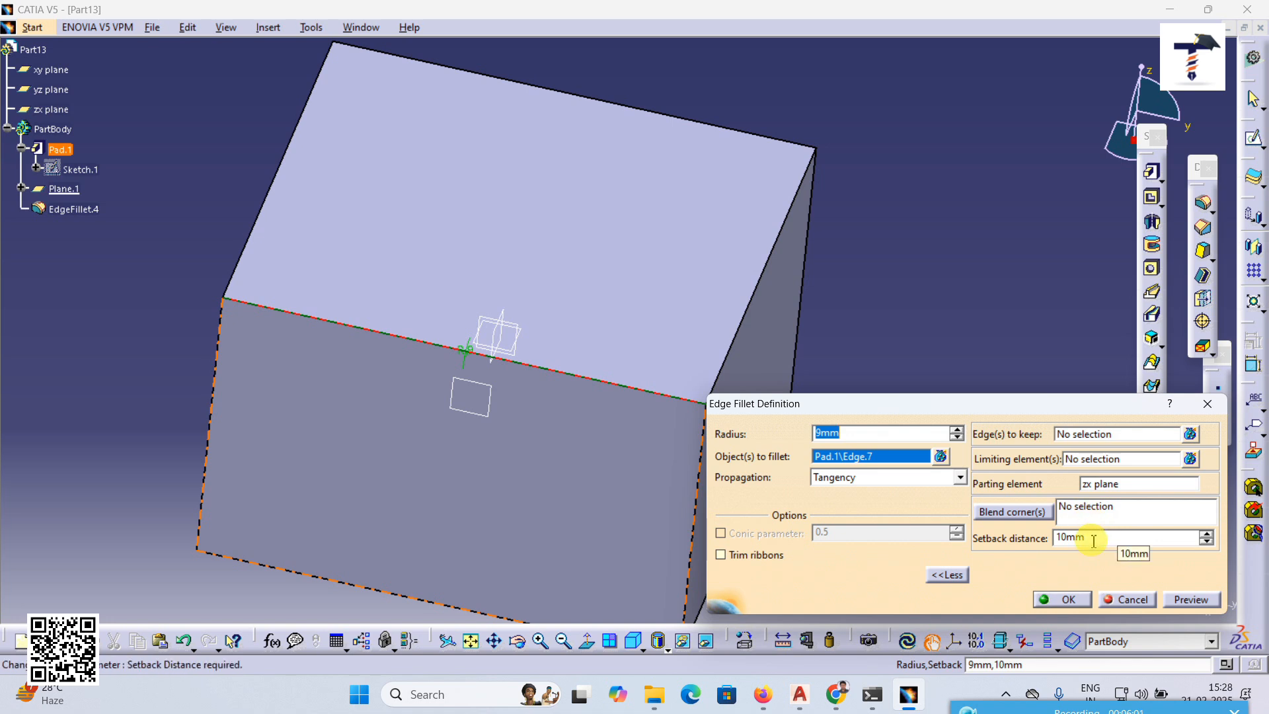
left_click(1067, 598)
middle_click_drag(945, 400, 980, 328)
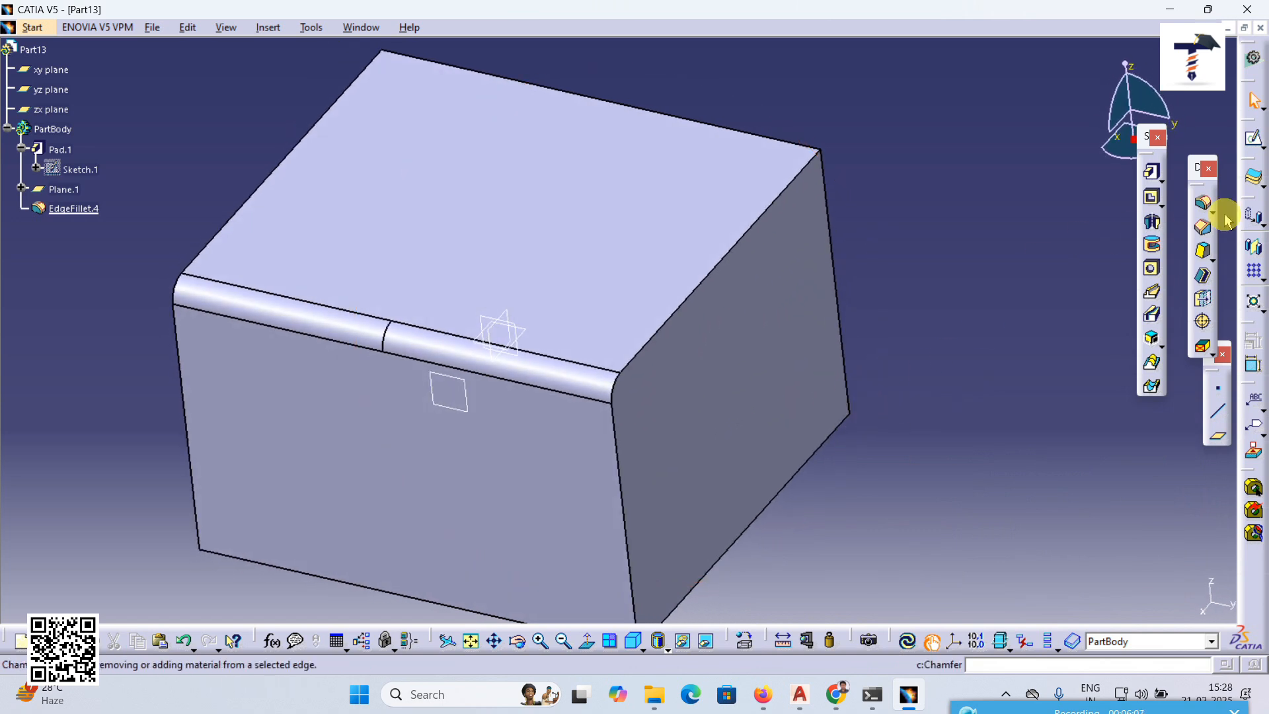
- Undo the parted edge fillet to return to the plain block
left_click(184, 638)
left_click(184, 638)
left_click(185, 638)
middle_click_drag(775, 405, 768, 472)
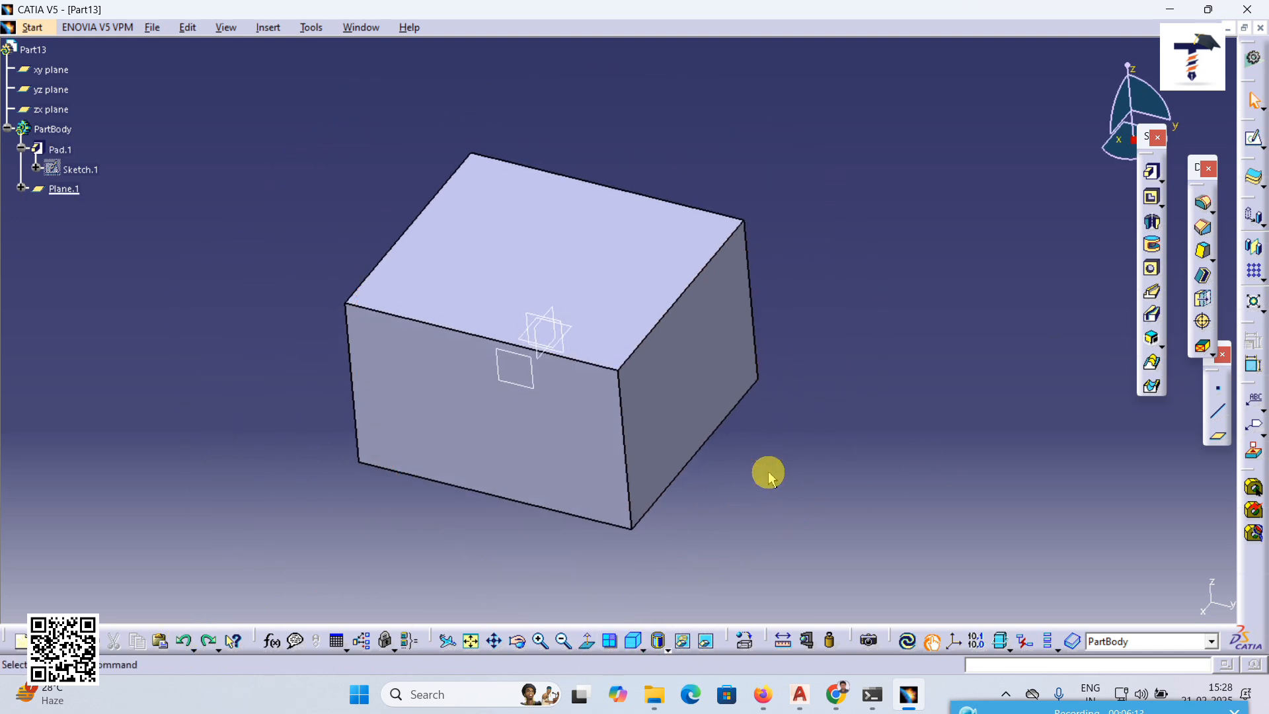
- Start a variable radius fillet on the block's top front edge and show its extended options
left_click(1213, 213)
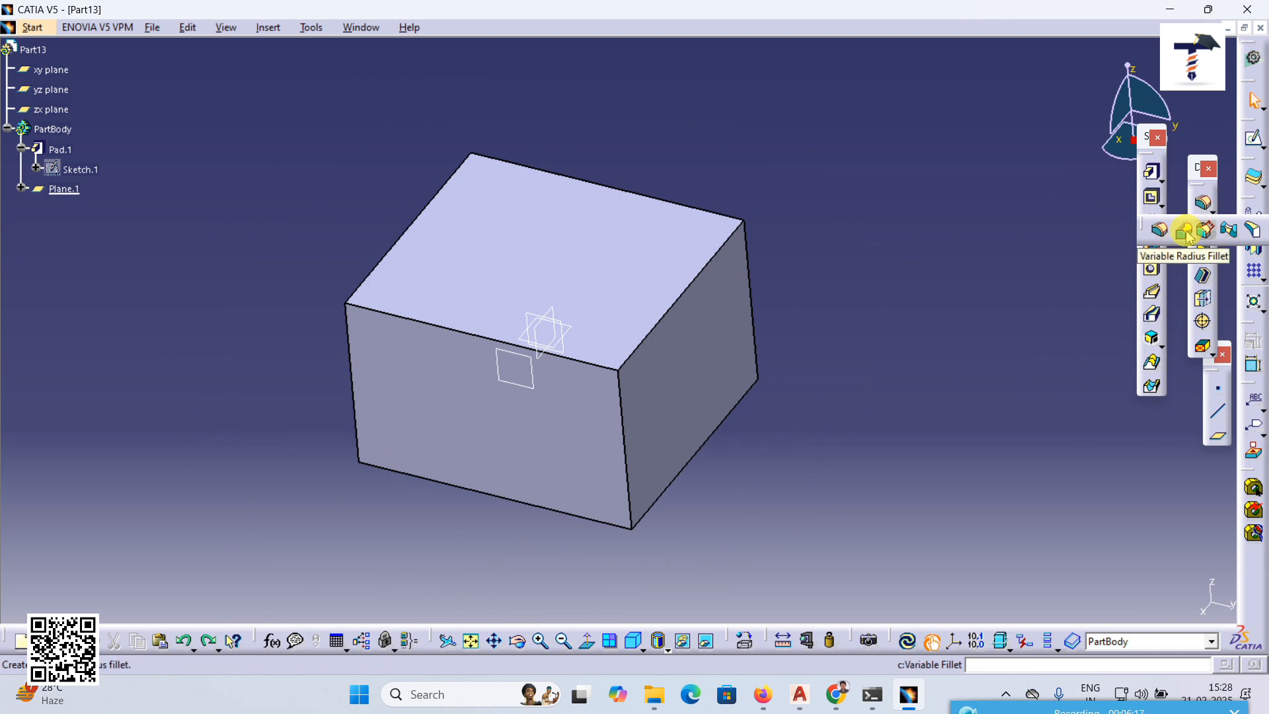
left_click(1185, 231)
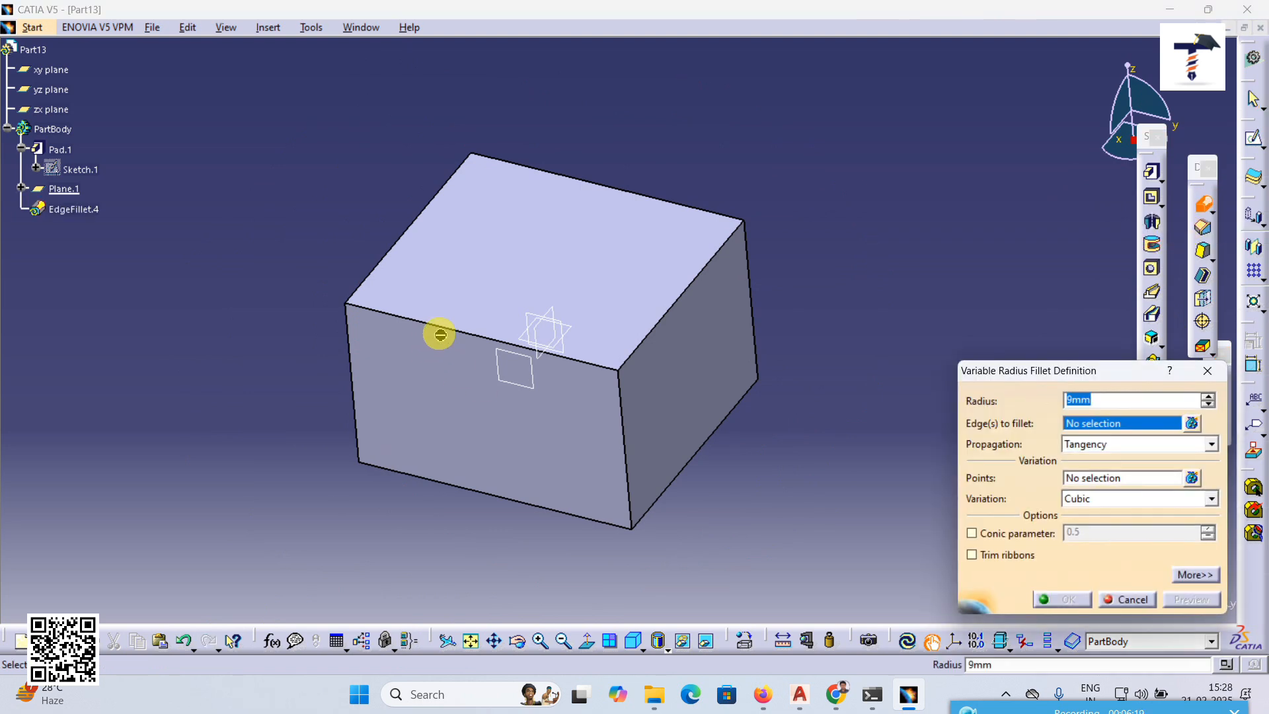
left_click(450, 329)
middle_click_drag(544, 496, 481, 480)
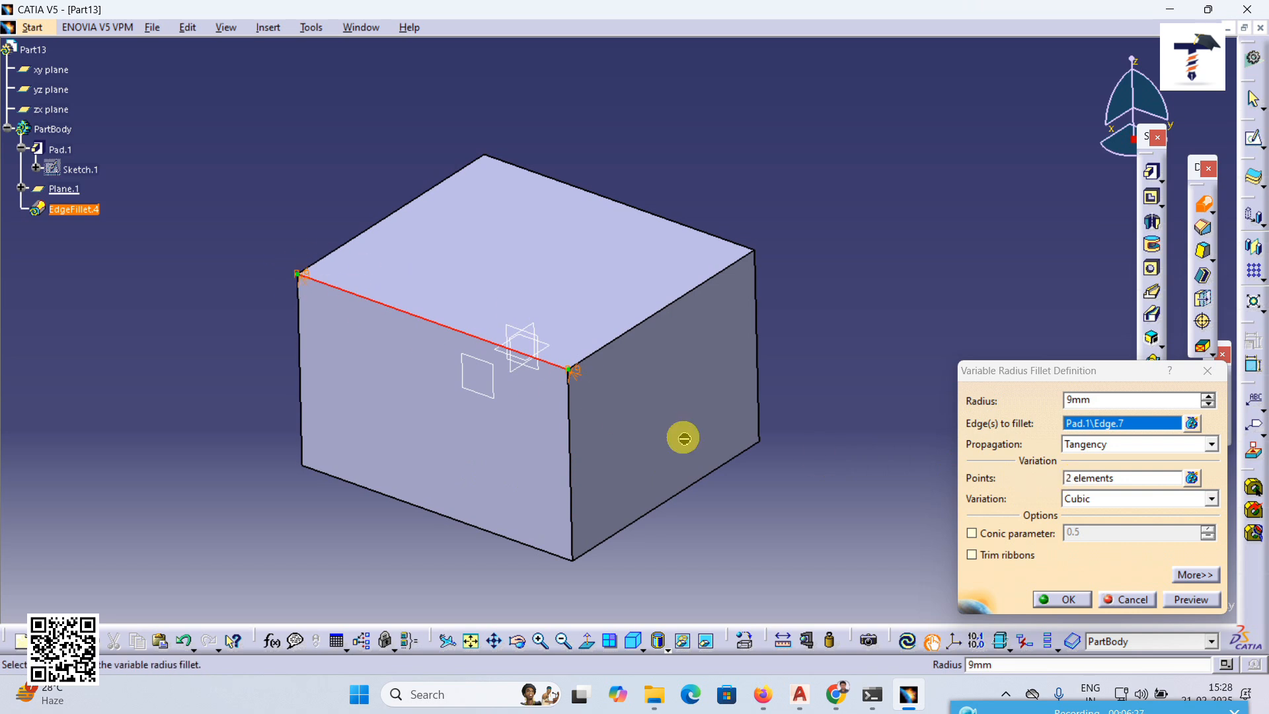
left_click(1195, 574)
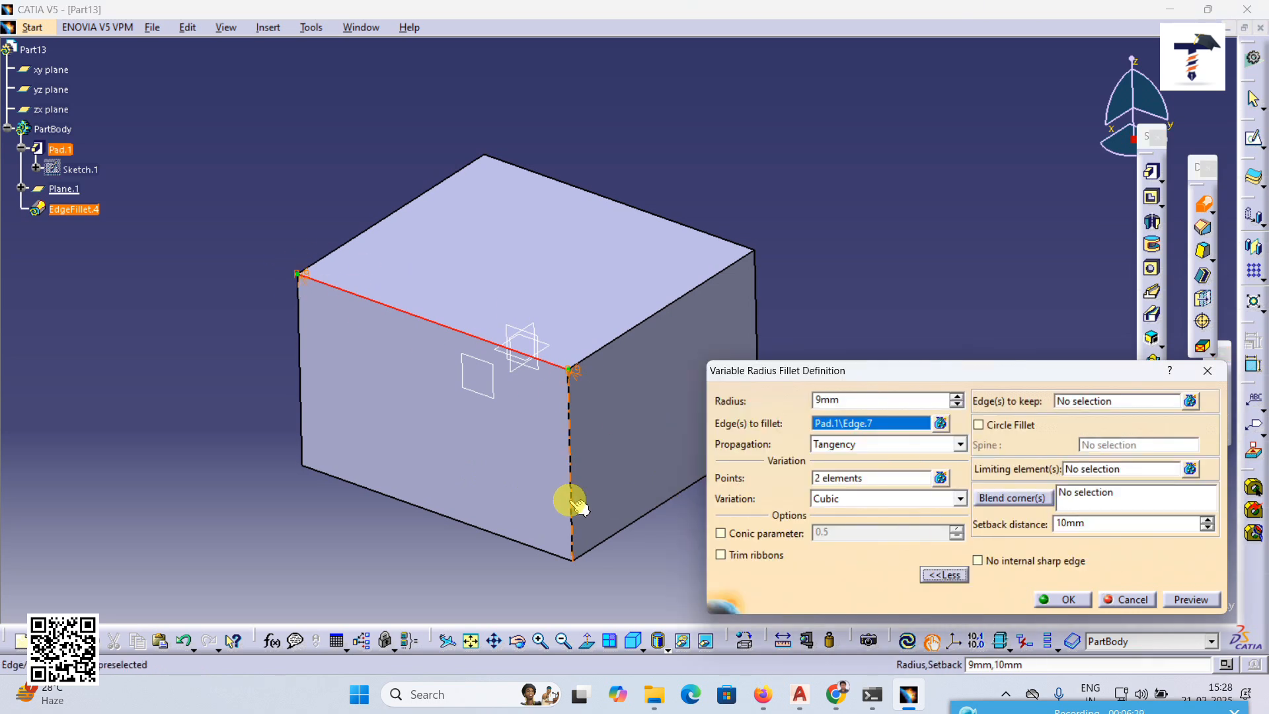
middle_click_drag(567, 504, 487, 490)
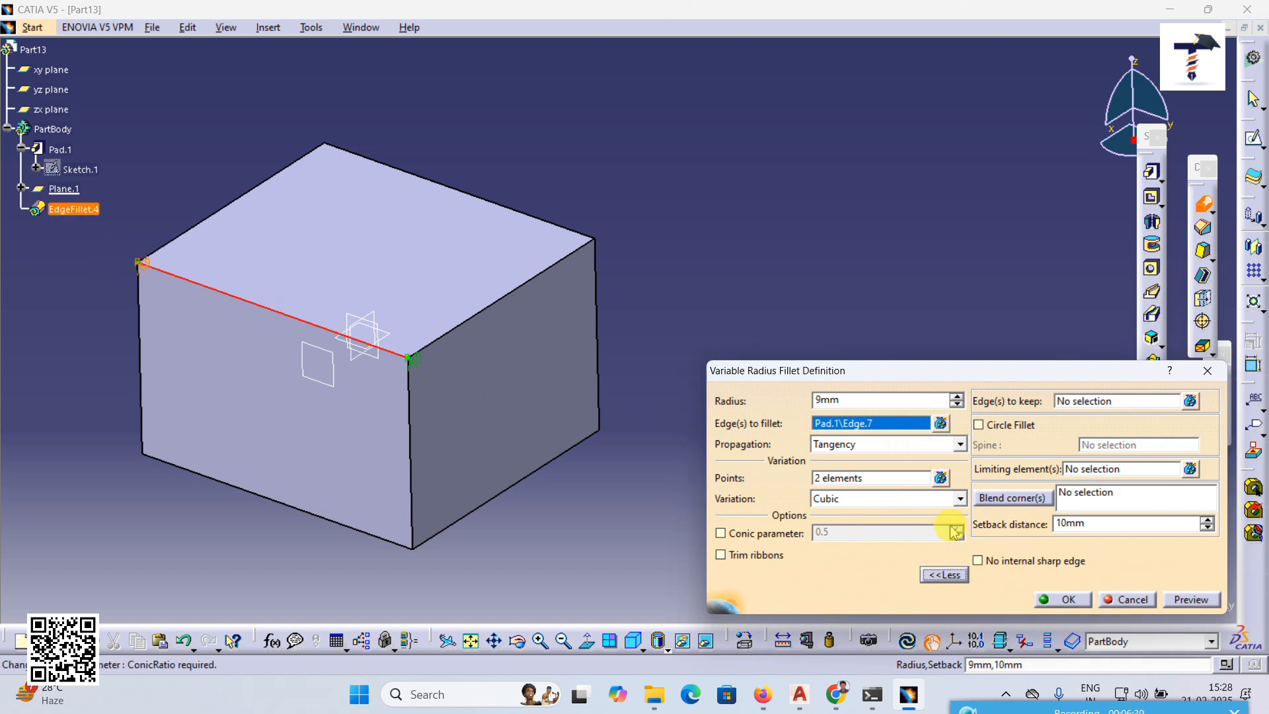
- Set the radius at the edge's left end point to 23 mm and preview the variable fillet
left_click(956, 396)
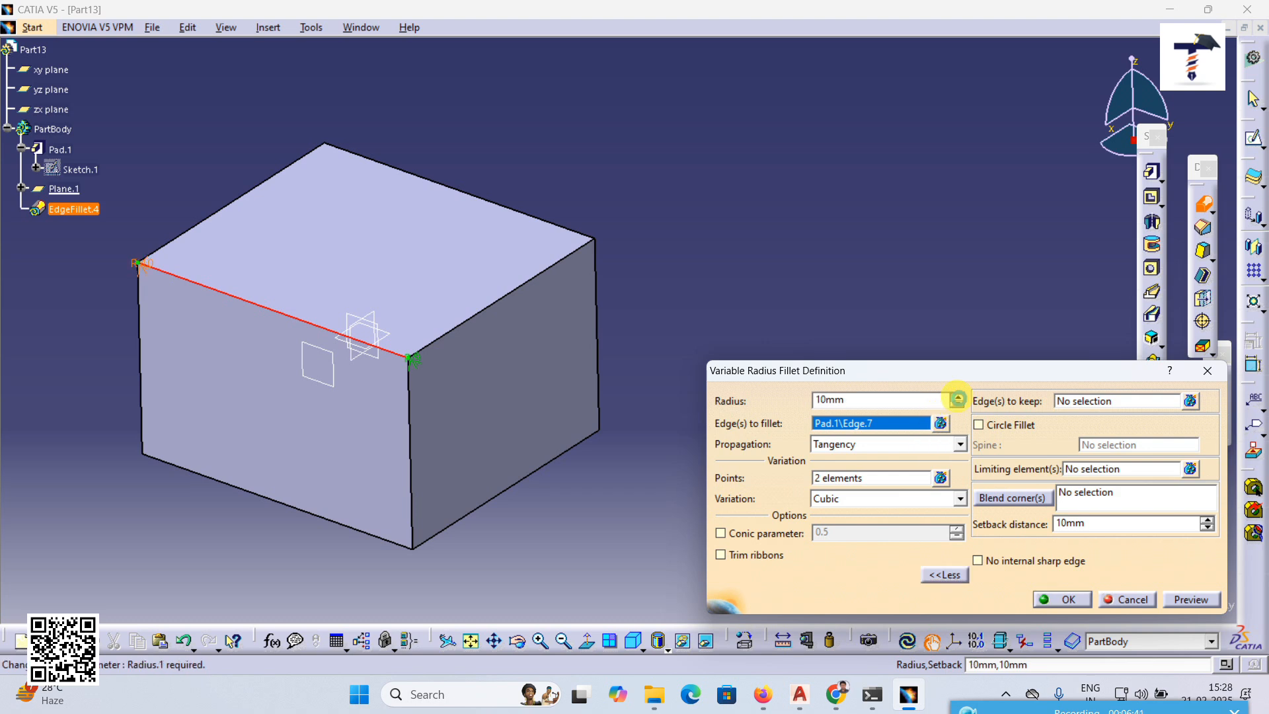
left_click_drag(956, 397, 1021, 448)
left_click(1176, 600)
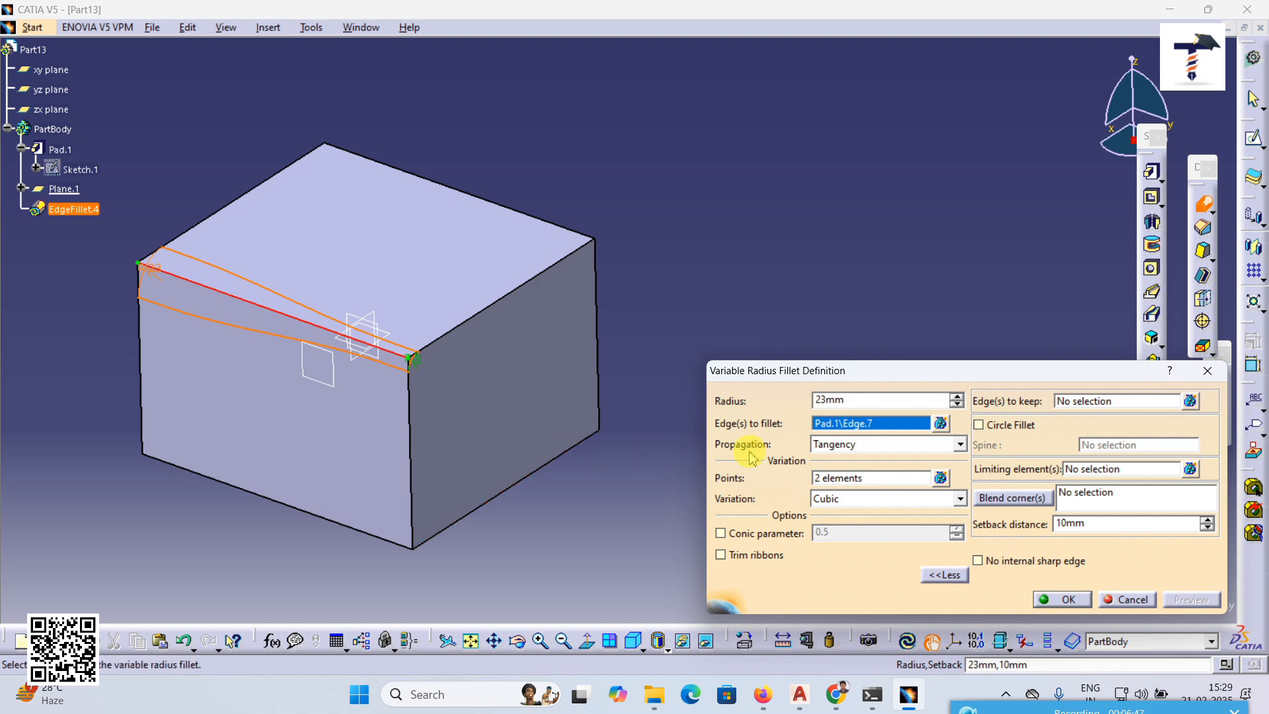
- Add two intermediate variation points along the filleted edge and set the radius at both to 16 mm
left_click(842, 479)
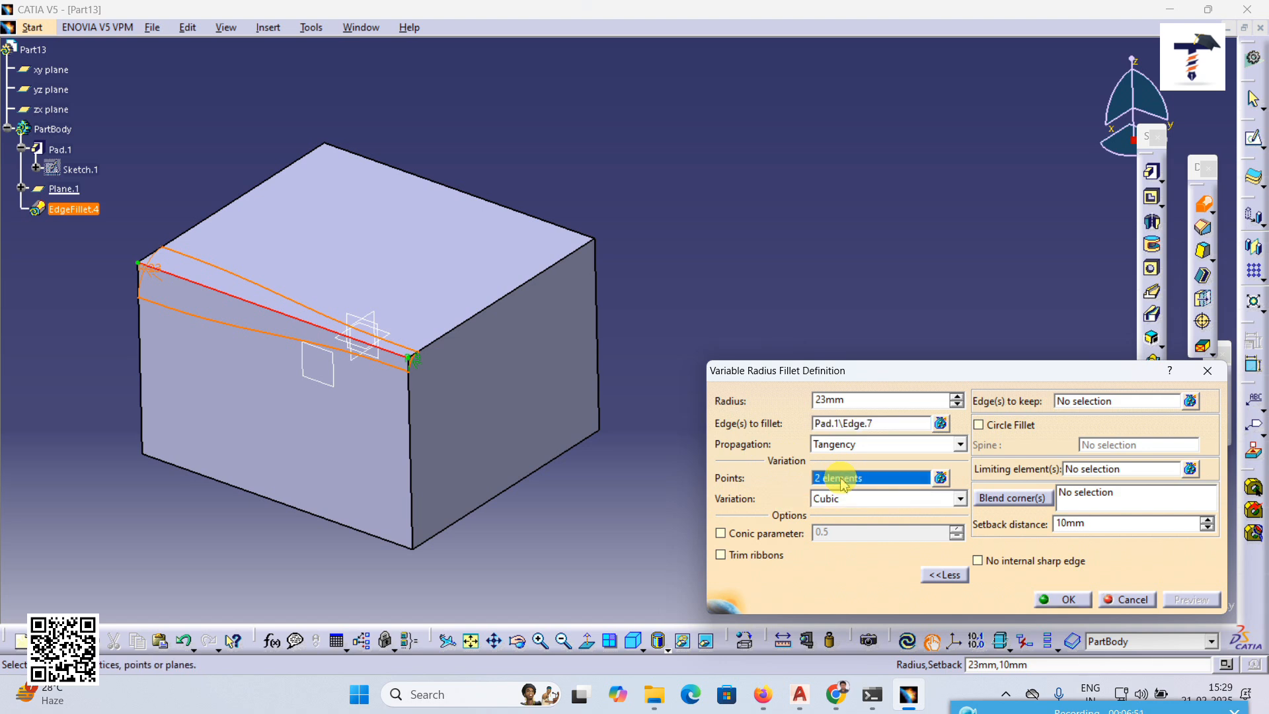
left_click(229, 294)
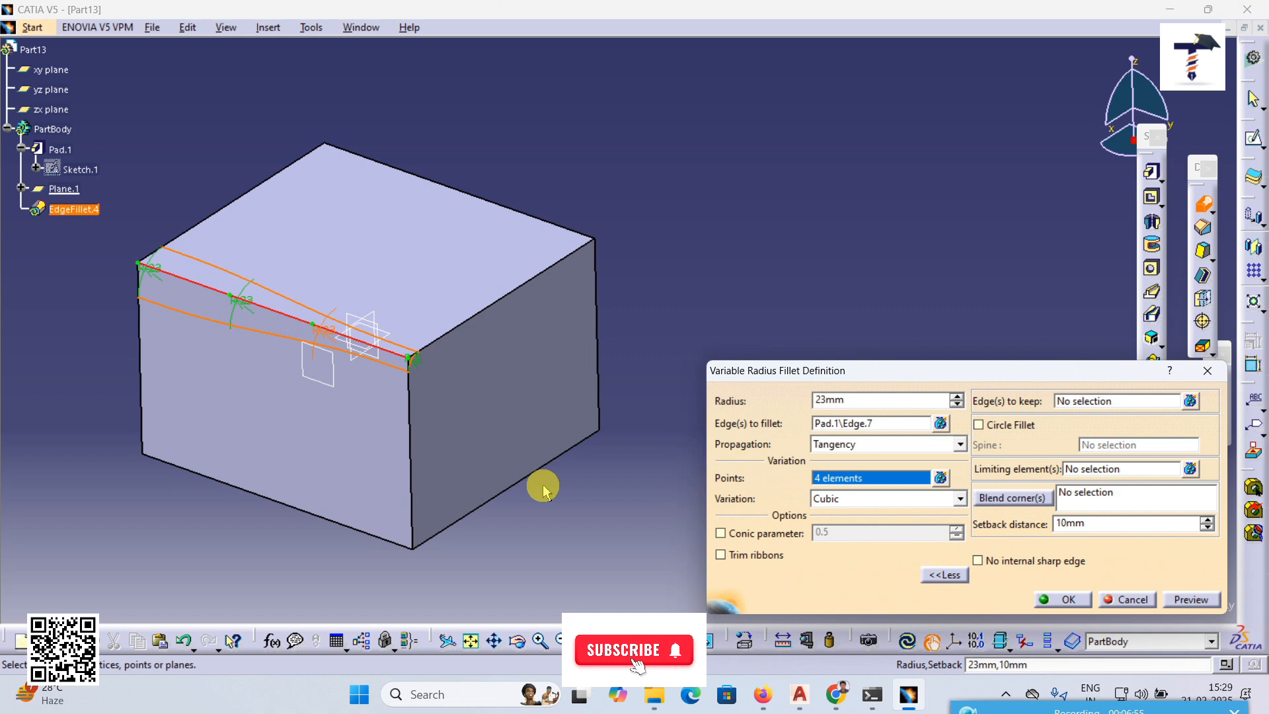
left_click(956, 404)
left_click(956, 404)
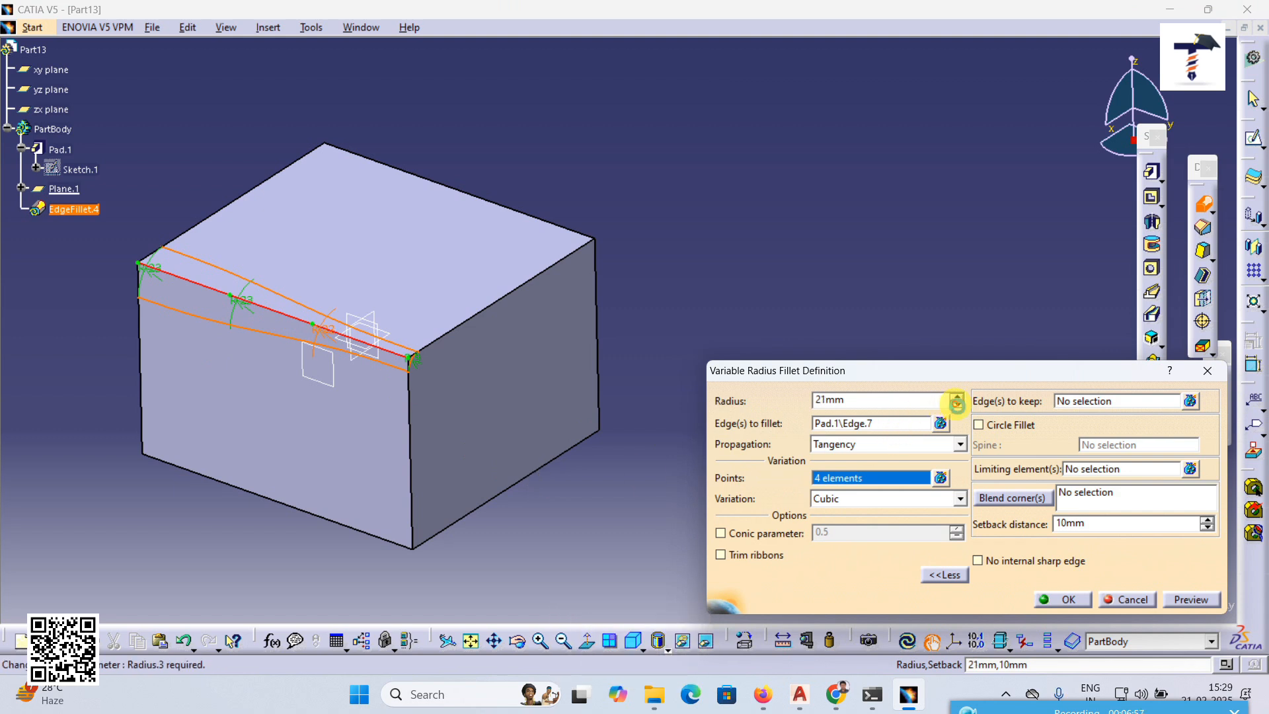
left_click(234, 295)
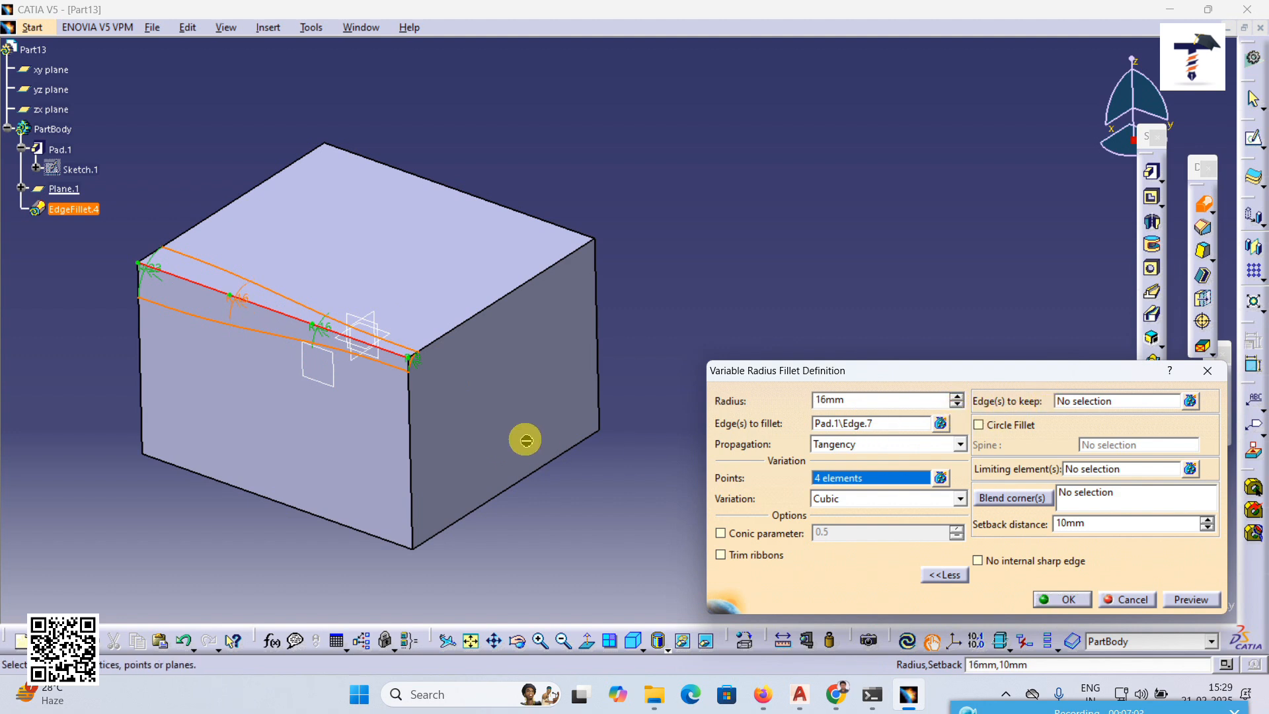
- Increase the radius at the edge's right end point, preview the variable fillet and create it
left_click(419, 362)
left_click(955, 395)
left_click(1185, 595)
left_click(1049, 601)
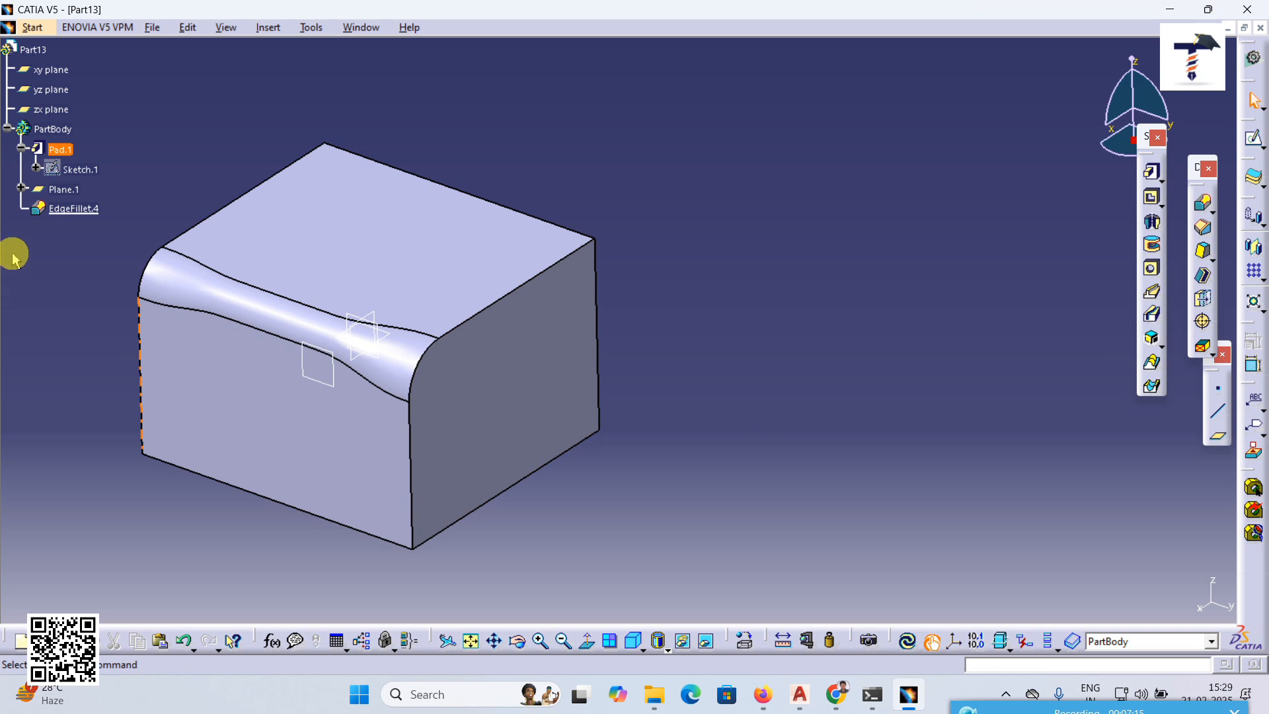
- Reopen the variable fillet's definition to examine its four radius points, leaving it without changes
double_click(69, 210)
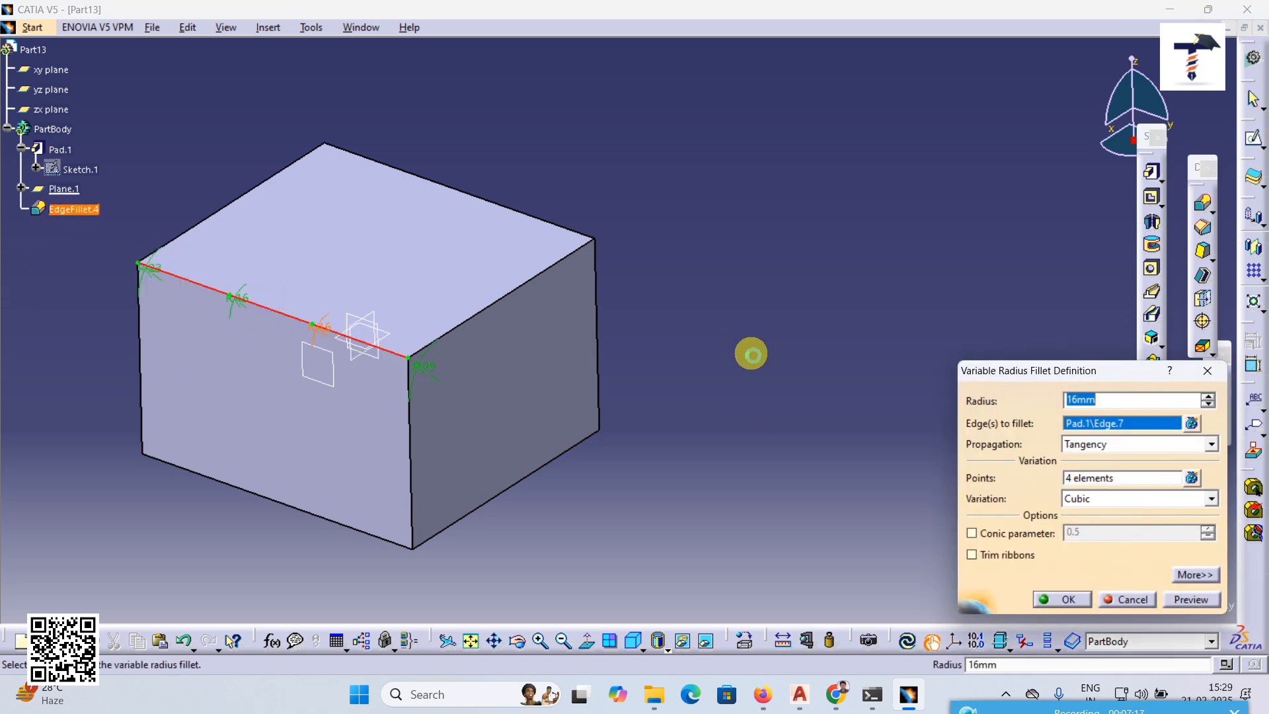
middle_click_drag(749, 414, 661, 442)
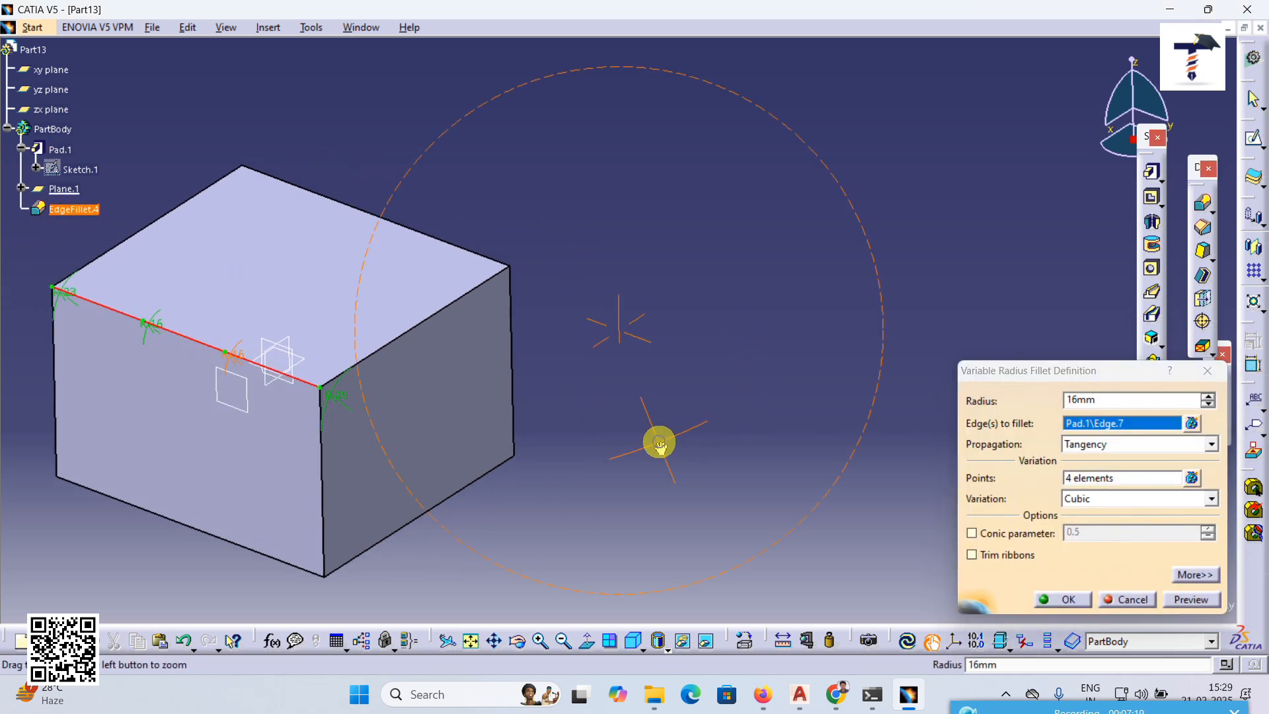
left_click(1132, 599)
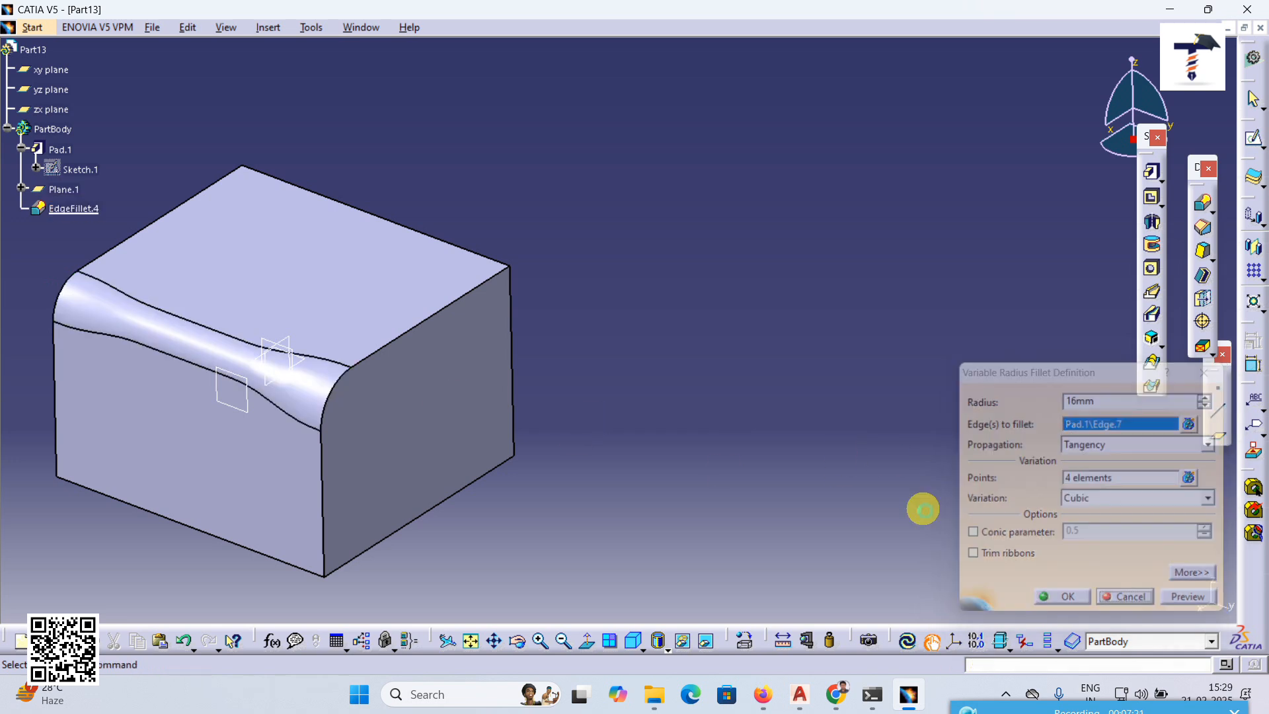
- Delete the variable radius fillet from the block's top front edge
right_click(69, 209)
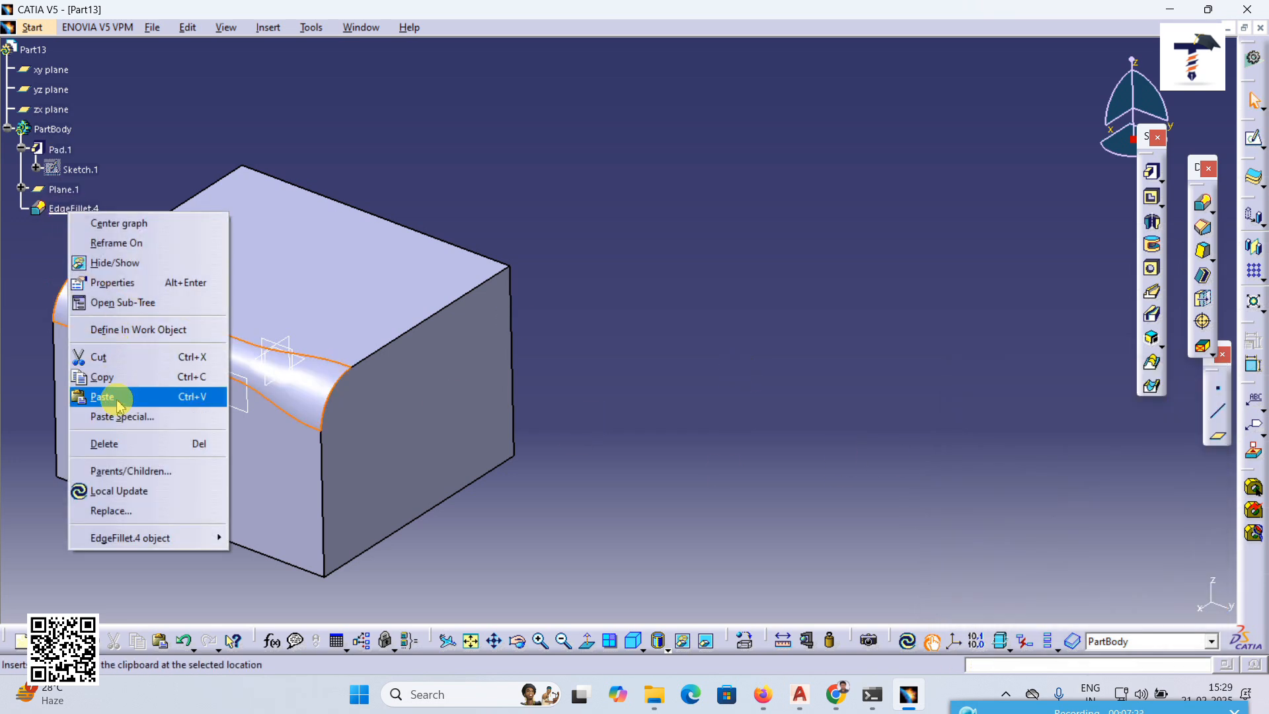
left_click(125, 444)
left_click(1123, 605)
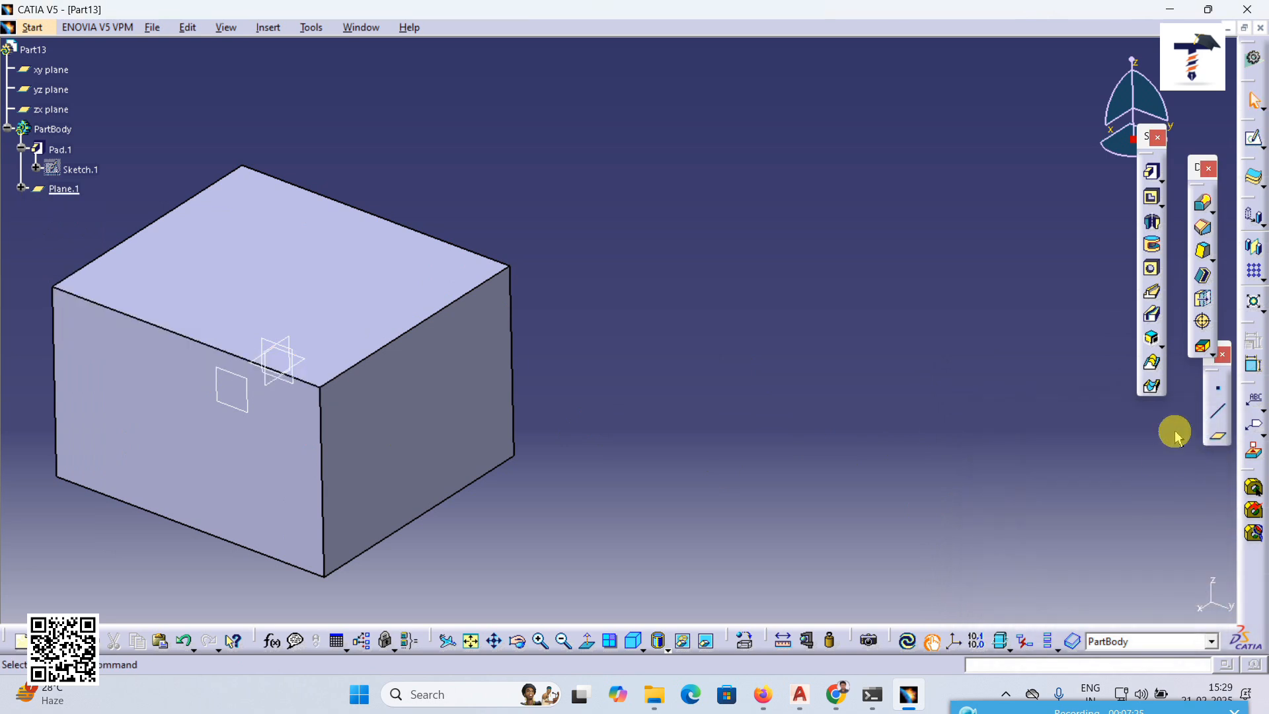
- Start a new 29 mm variable radius fillet on the top front edge and set its right end point radius to 18 mm
left_click(1202, 203)
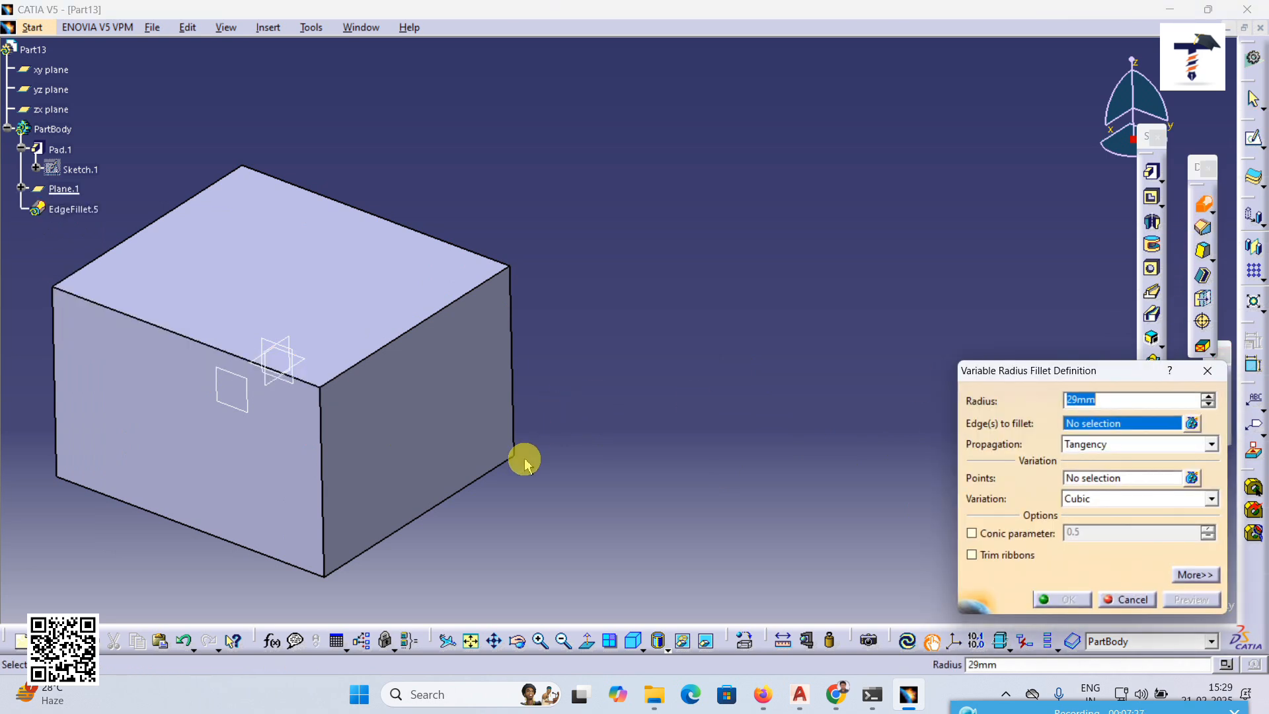
middle_click_drag(524, 458, 608, 439)
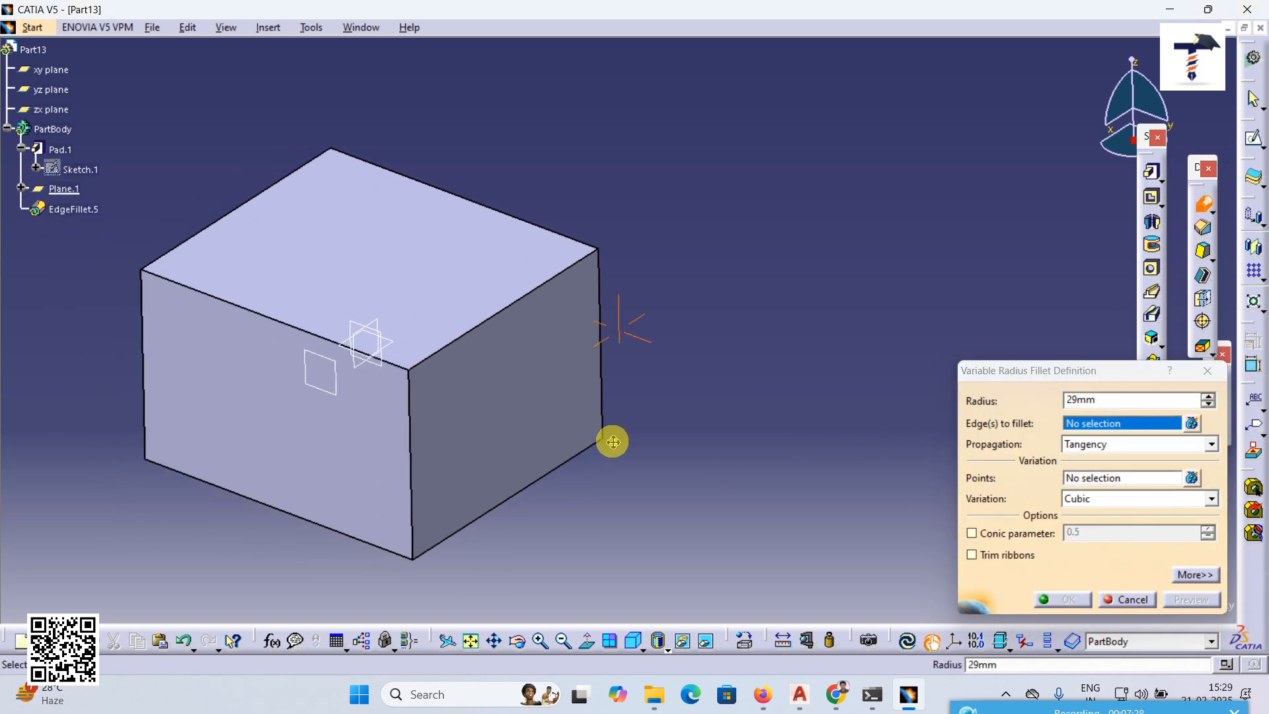
left_click(301, 333)
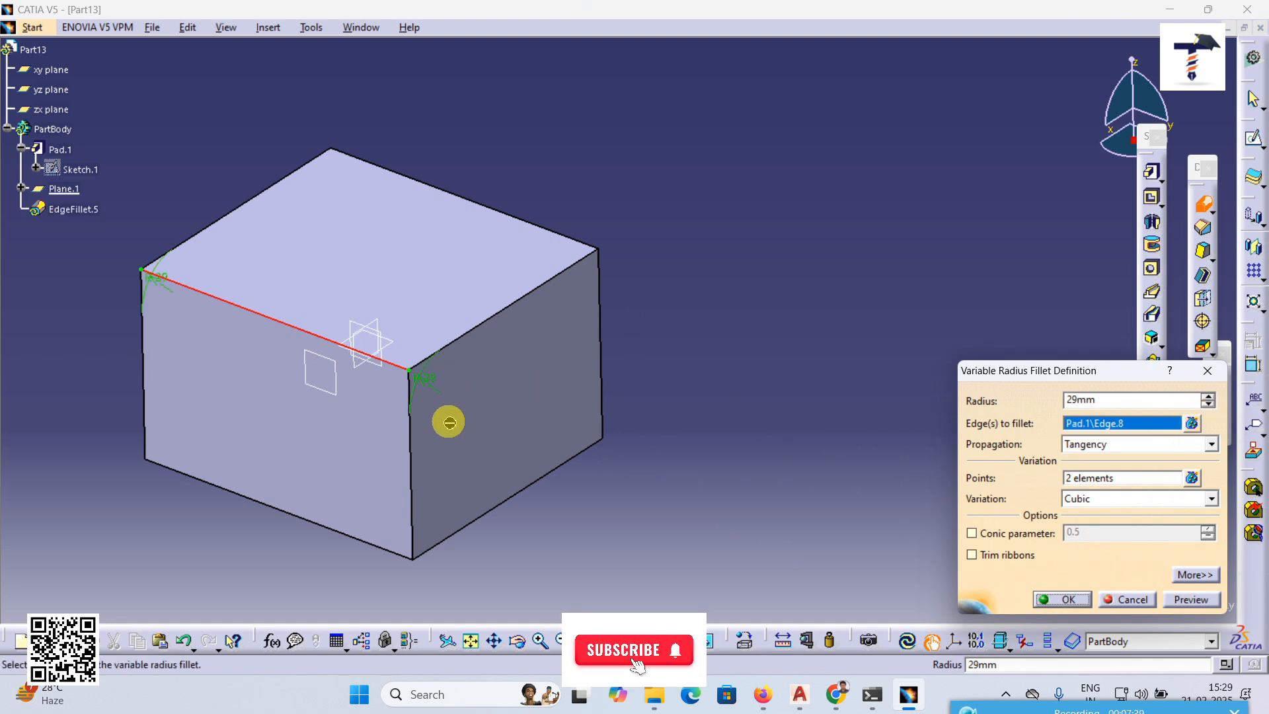
left_click(424, 377)
left_click(1208, 405)
left_click_drag(1208, 403, 1208, 418)
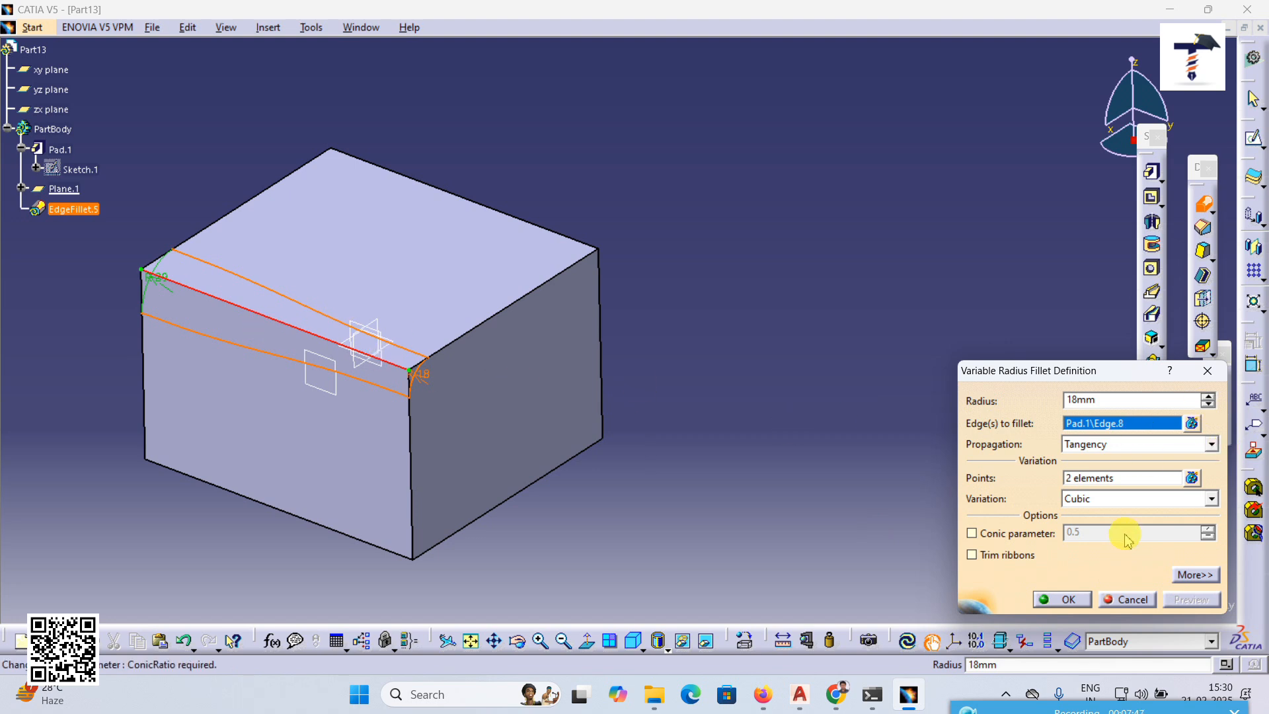
- Add a variation point near the middle of the edge with a 31 mm radius and preview the fillet
left_click(1110, 486)
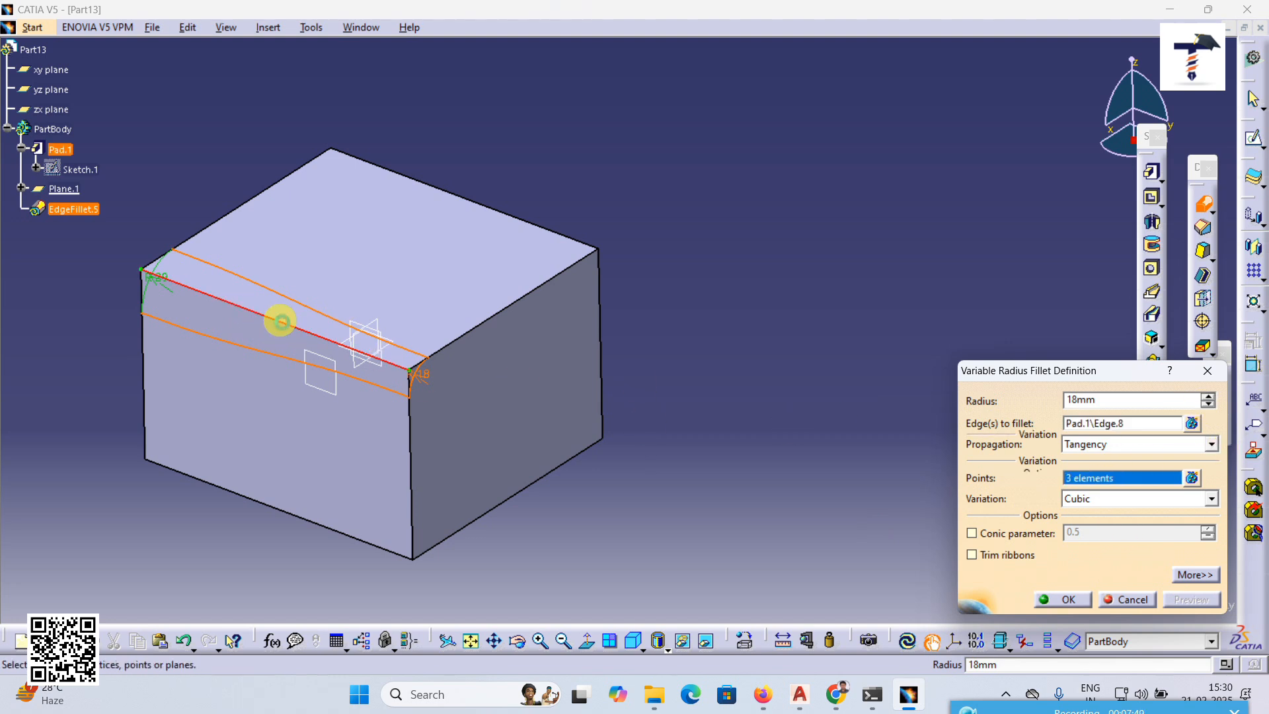
left_click(1208, 396)
left_click(1189, 600)
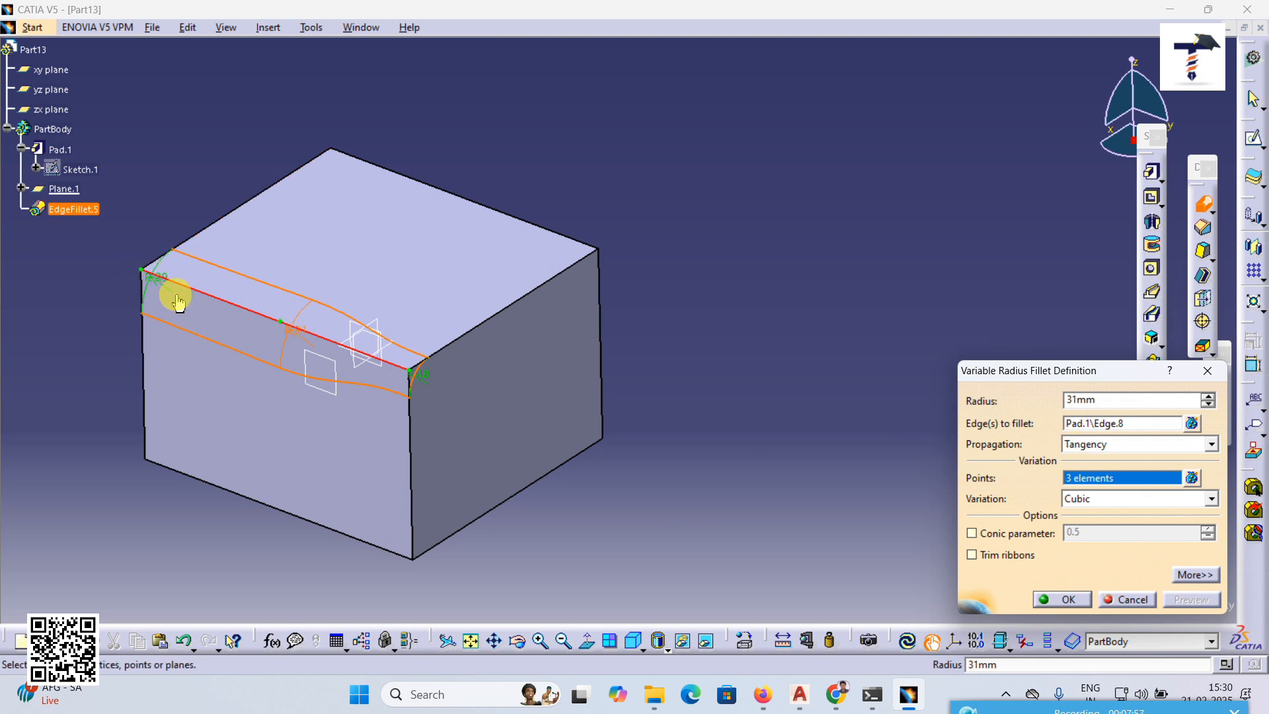
- Set the radius at the edge's left end point to 15 mm, preview it and create the variable fillet
left_click(158, 275)
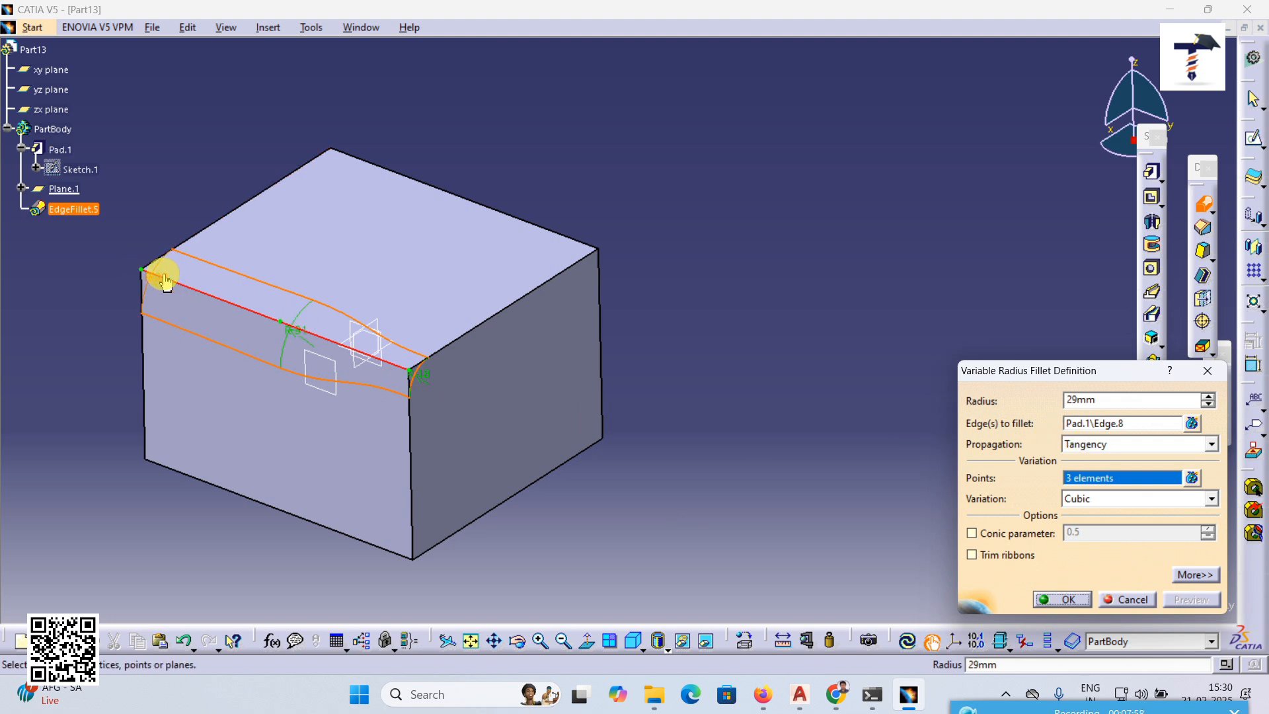
left_click(1208, 405)
left_click(1202, 599)
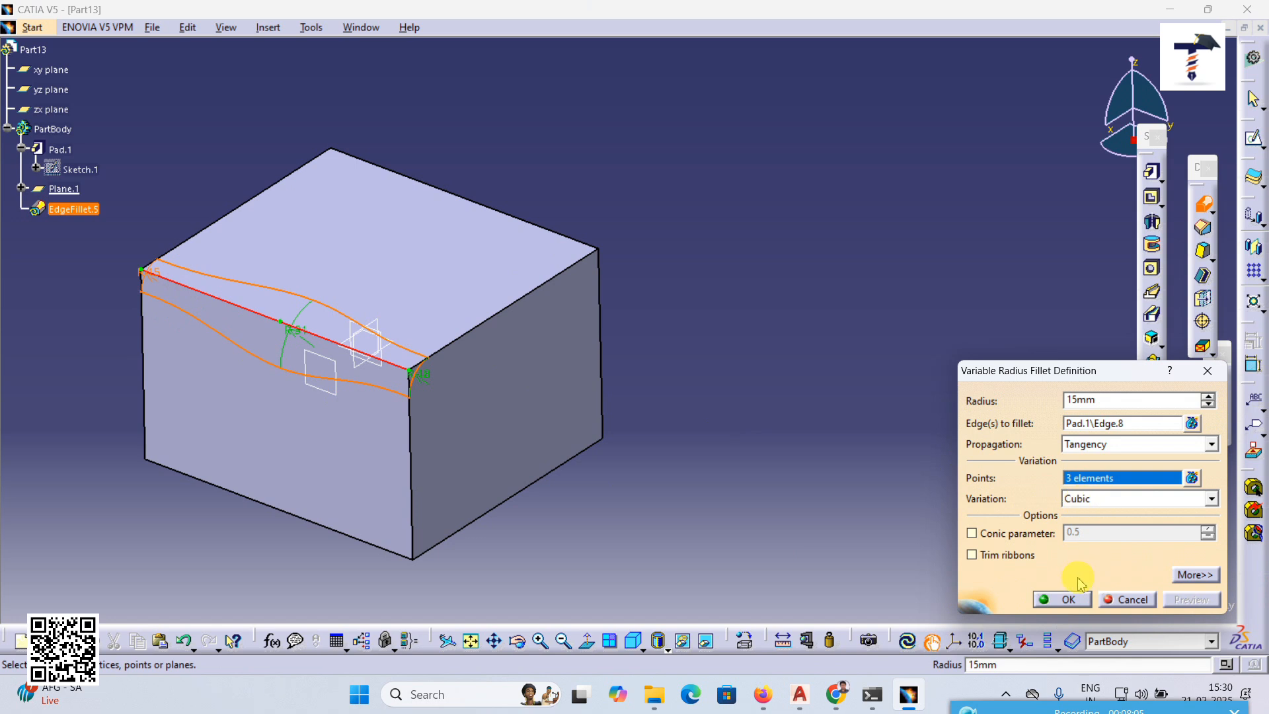
left_click(1064, 597)
- Start a 15 mm variable radius fillet on the opposite top edge and set its variation to Linear
middle_click_drag(823, 440, 631, 490)
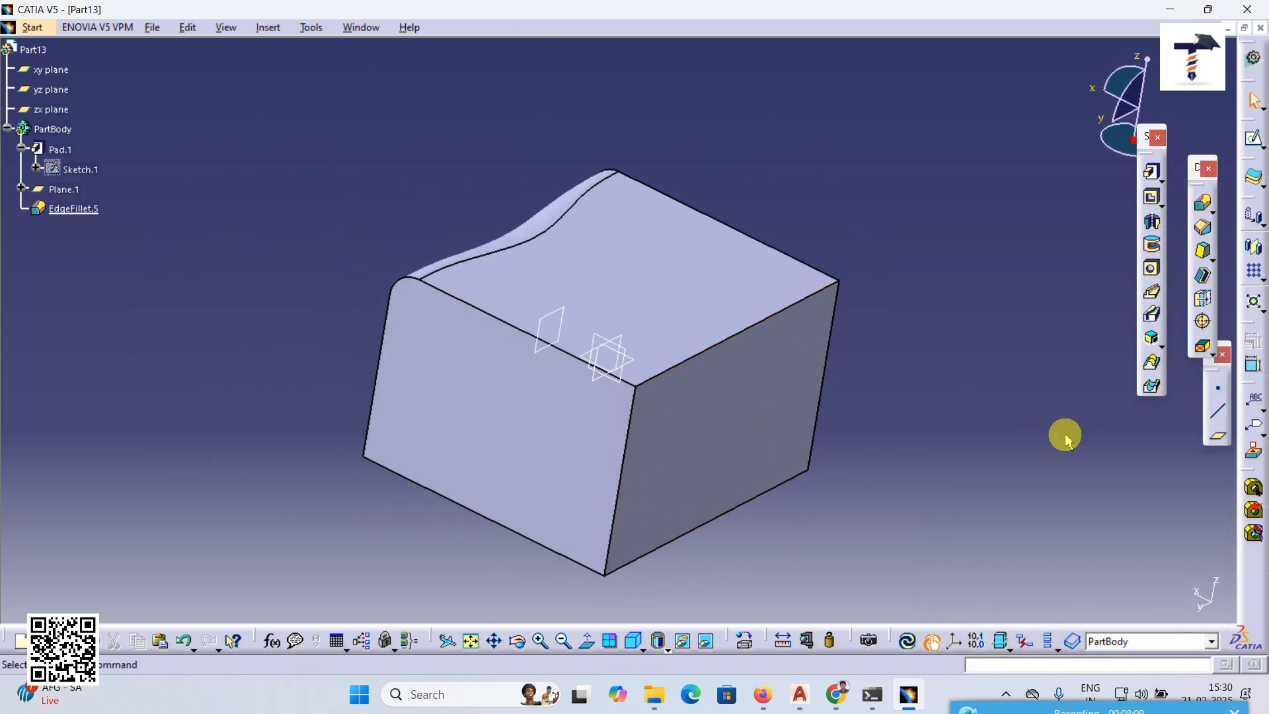
left_click(1206, 204)
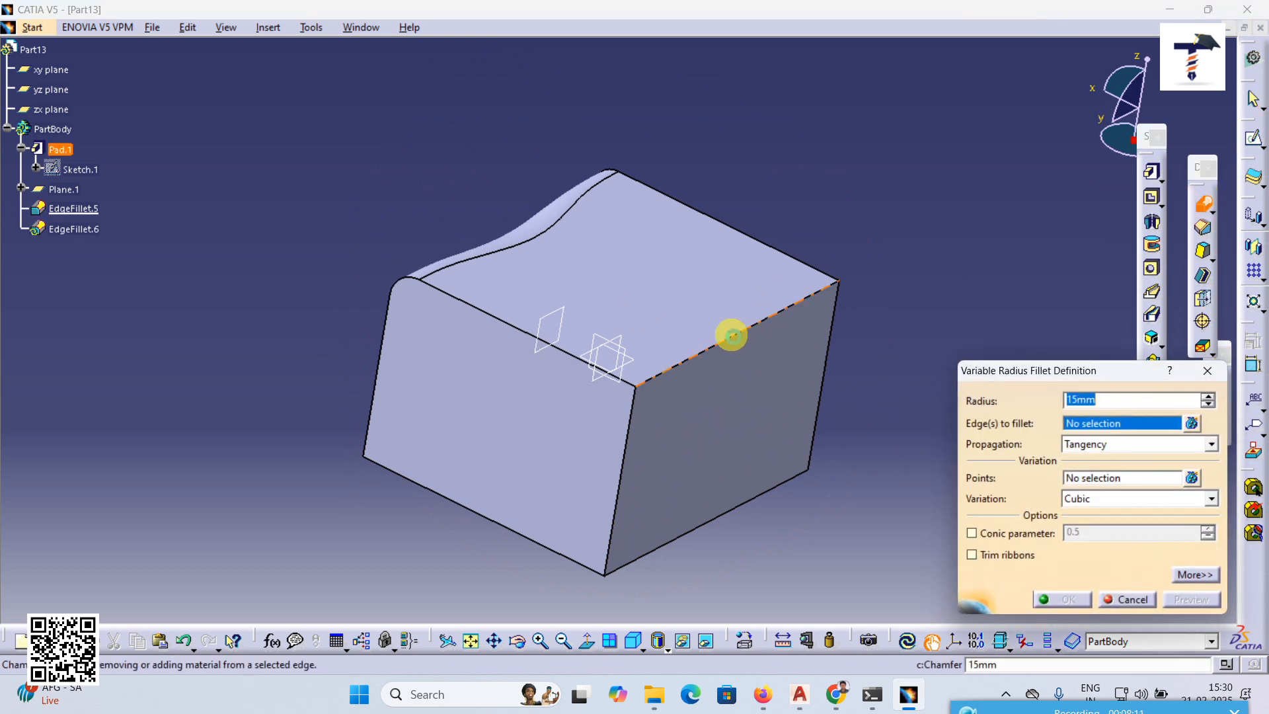
left_click(731, 334)
middle_click_drag(812, 319, 728, 307)
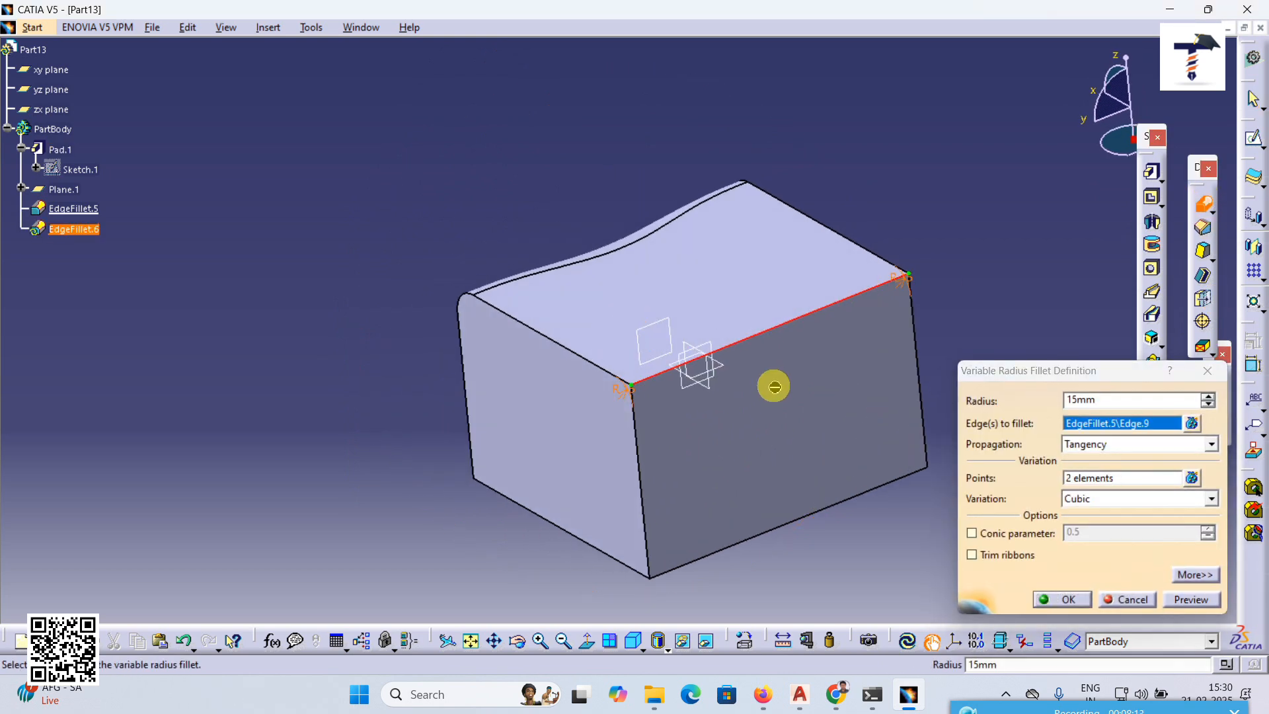
middle_click_drag(773, 385, 643, 392)
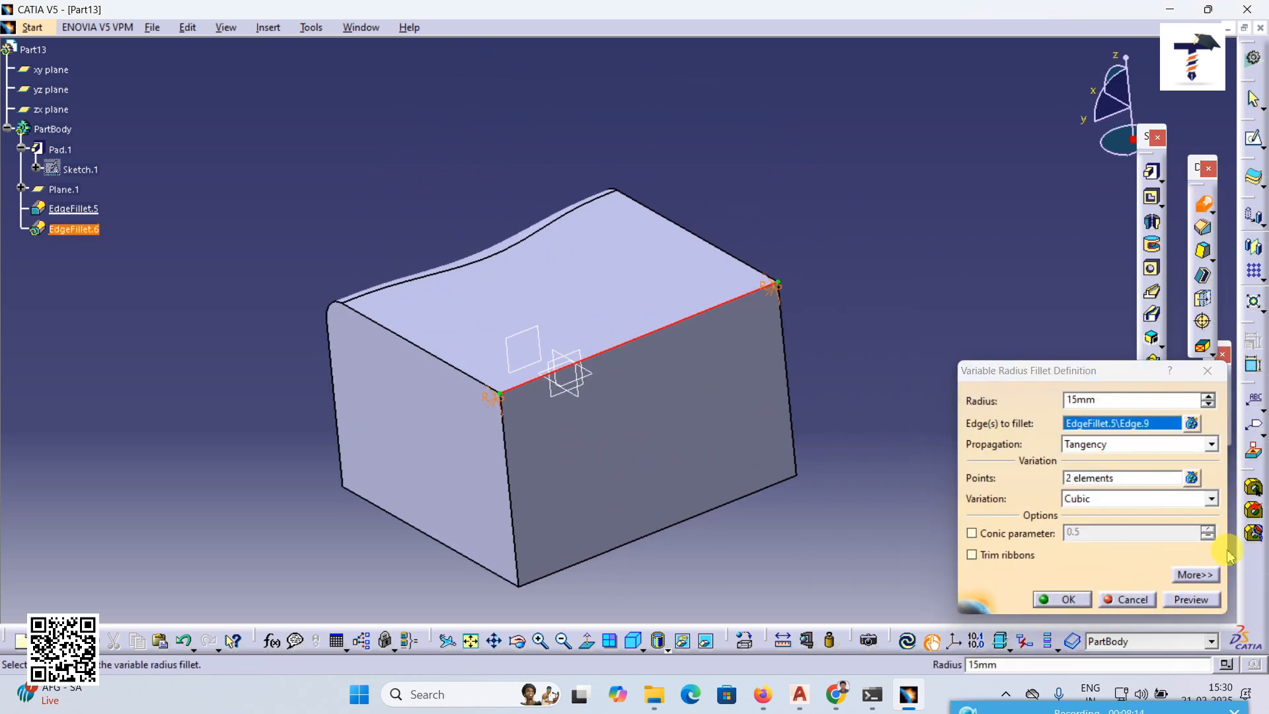
left_click(1105, 500)
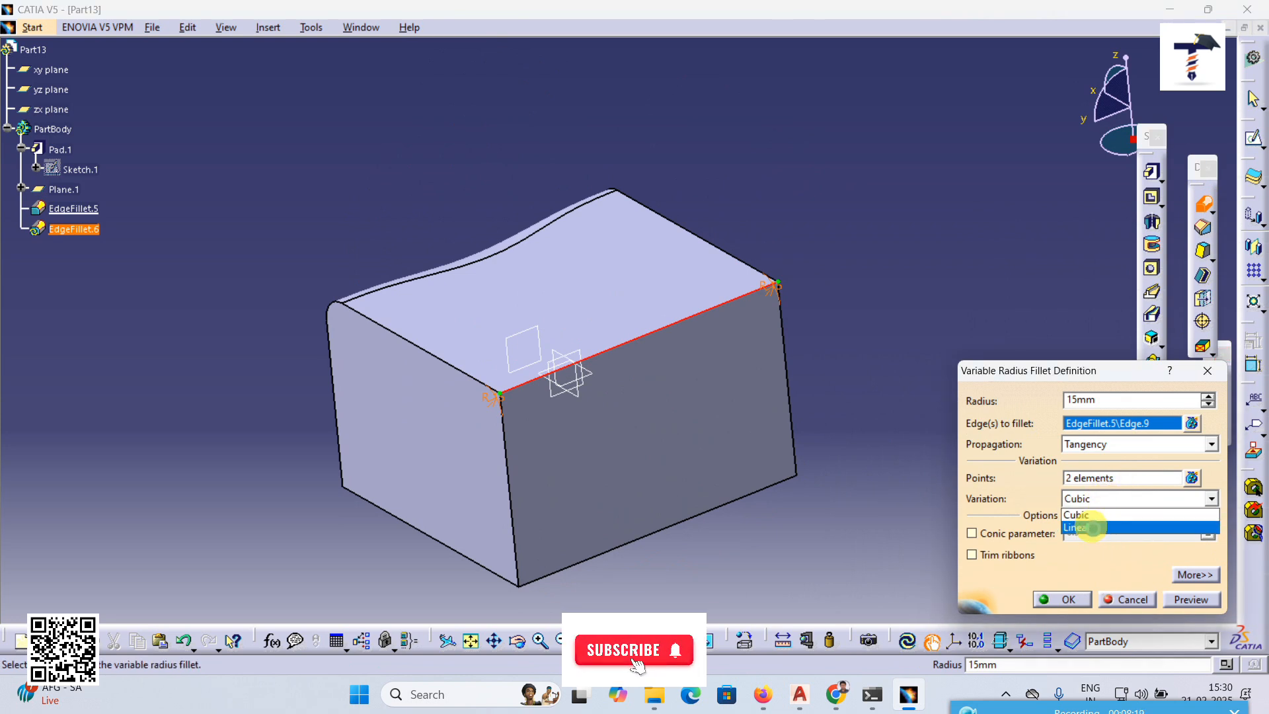
left_click(1092, 527)
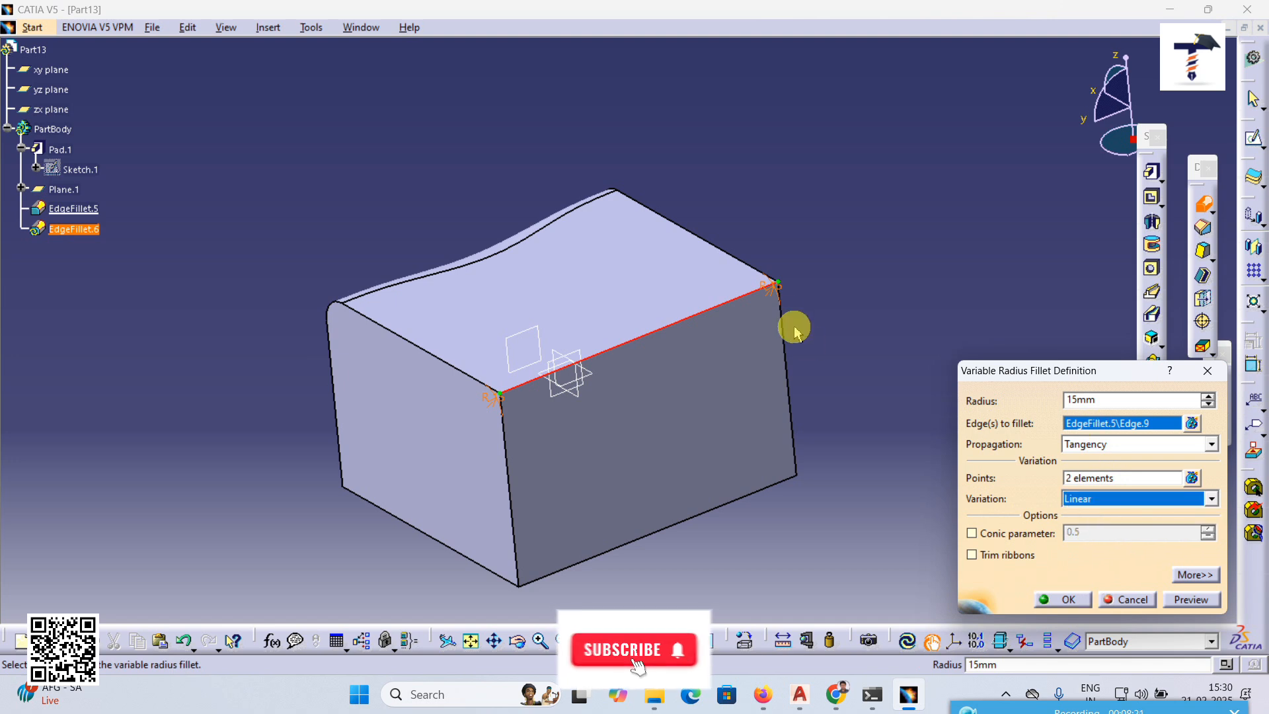
- Set the radius at the far right end point of this edge to 26 mm and preview the linear fillet
left_click(781, 291)
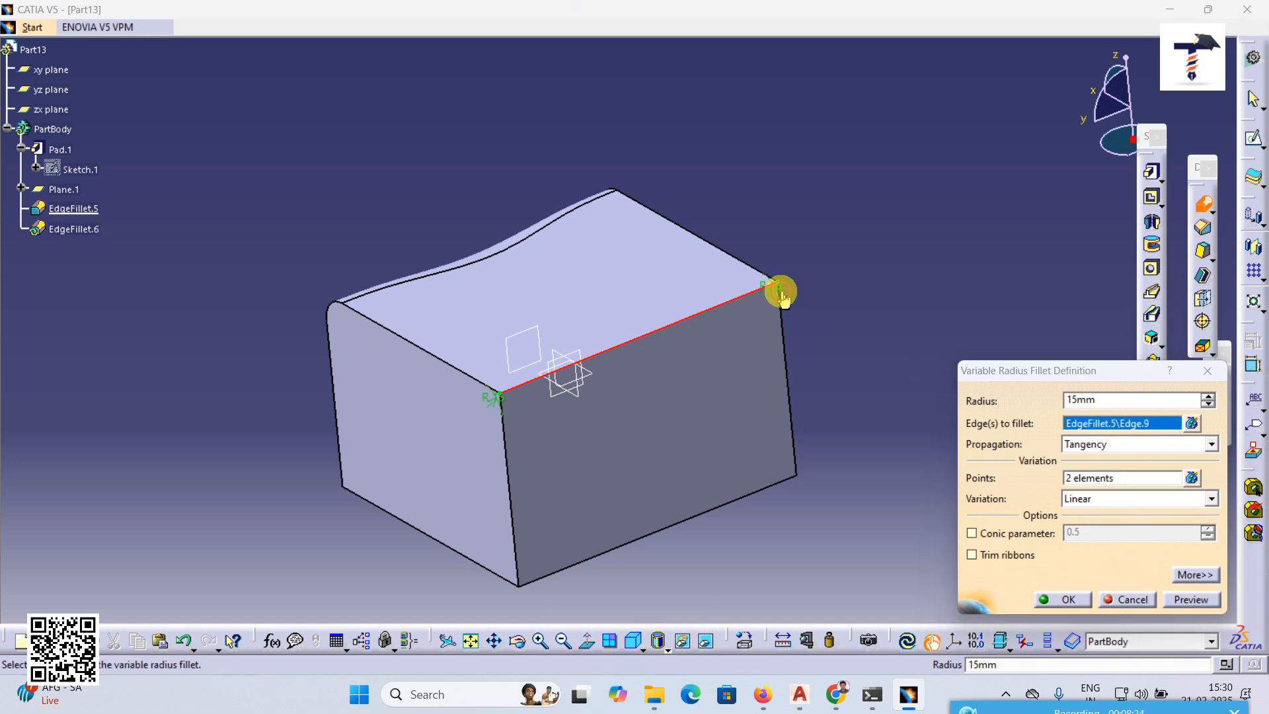
left_click(1208, 395)
left_click(1208, 395)
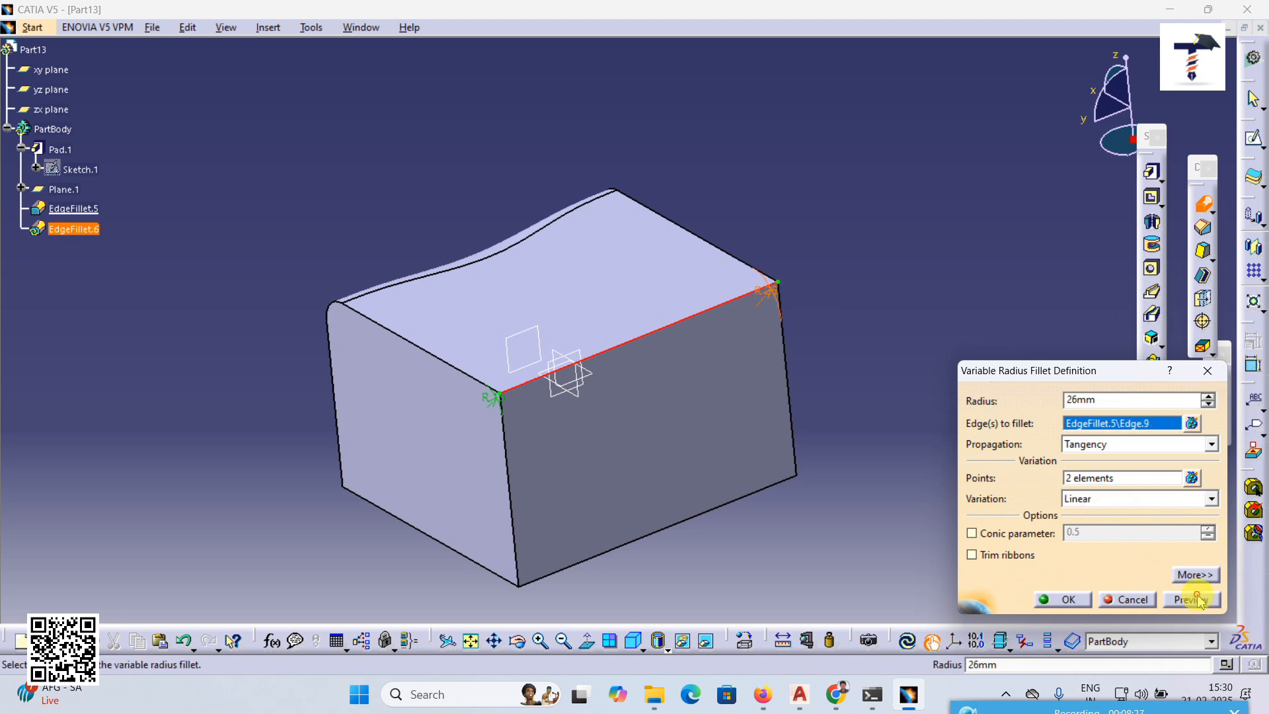
- Add a variation point near the middle of this edge with a 10 mm radius and preview the result
middle_click_drag(608, 397, 667, 416)
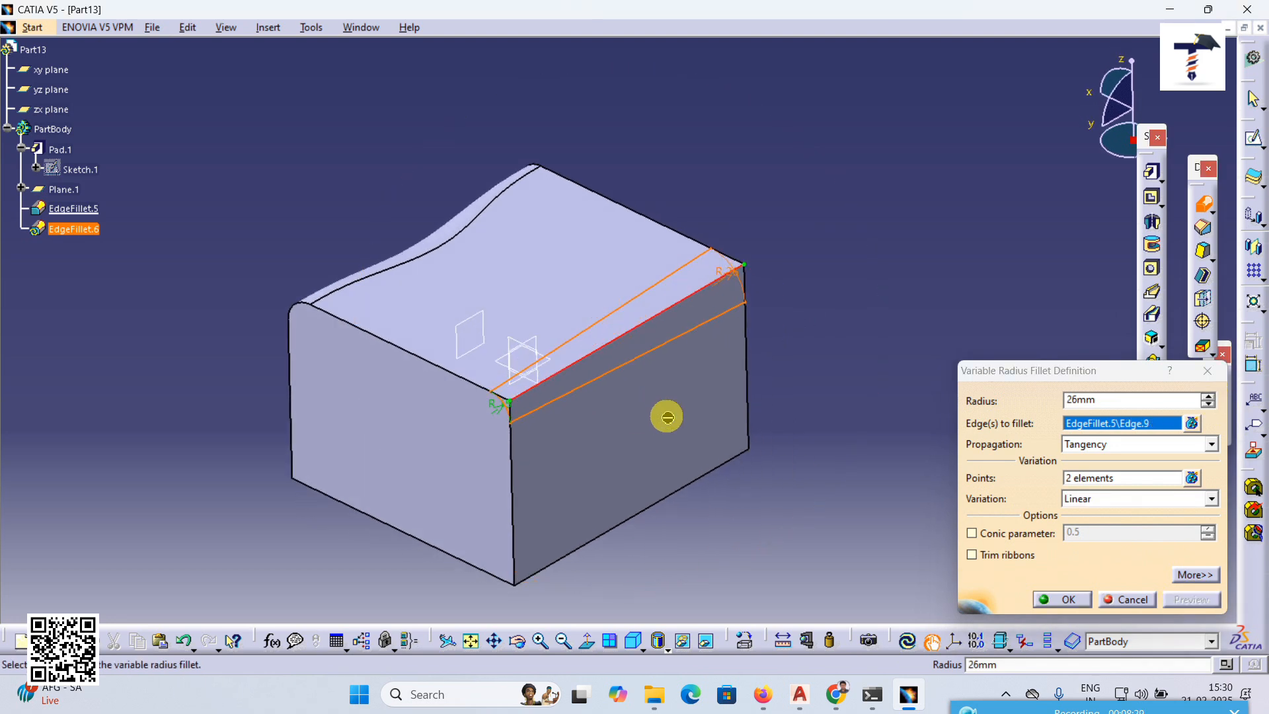
middle_click_drag(840, 491, 795, 511)
left_click(1097, 479)
left_click(563, 362)
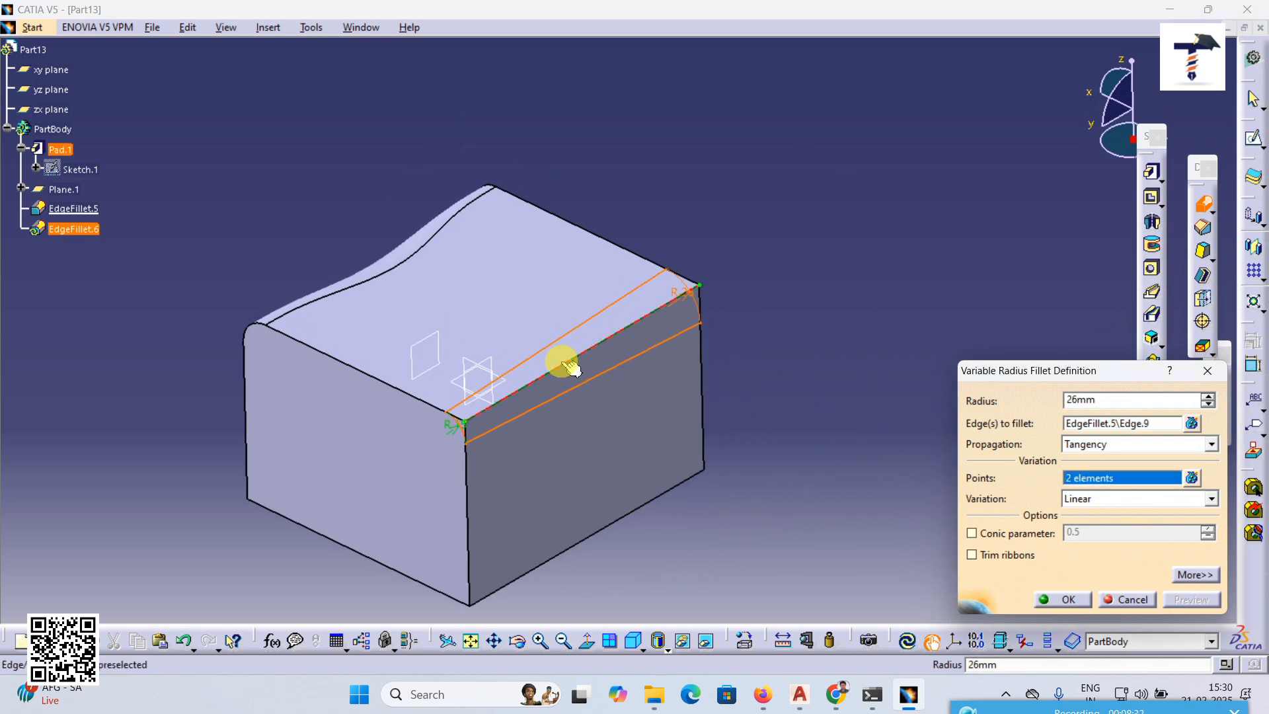
left_click(1207, 404)
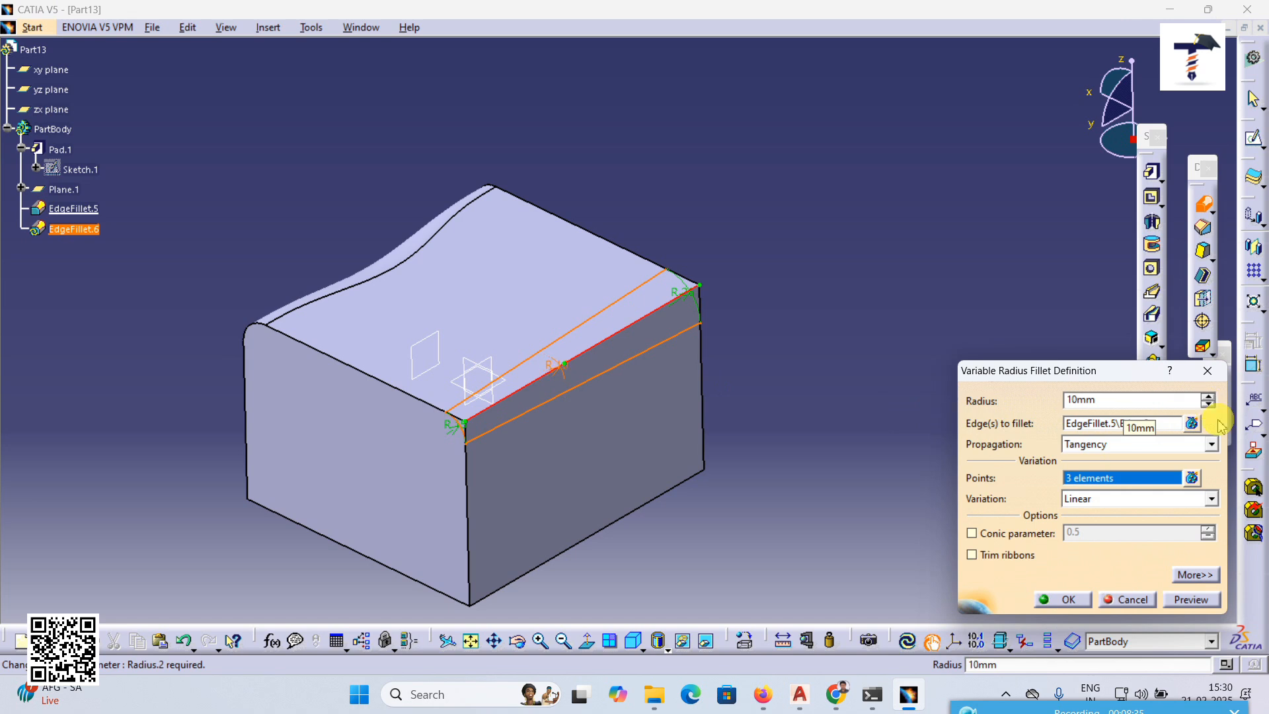
left_click(1180, 602)
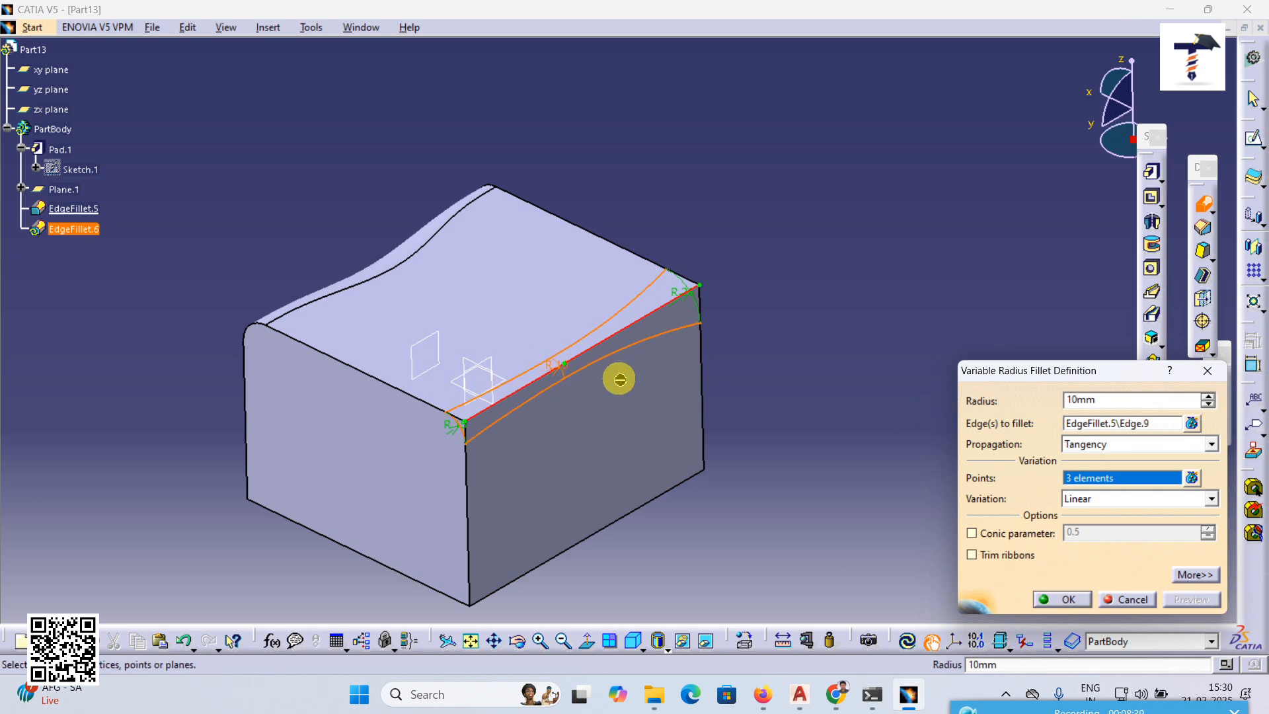
- Set the radius at the edge's near end point to 35 mm and create the linear variable fillet
left_click(454, 425)
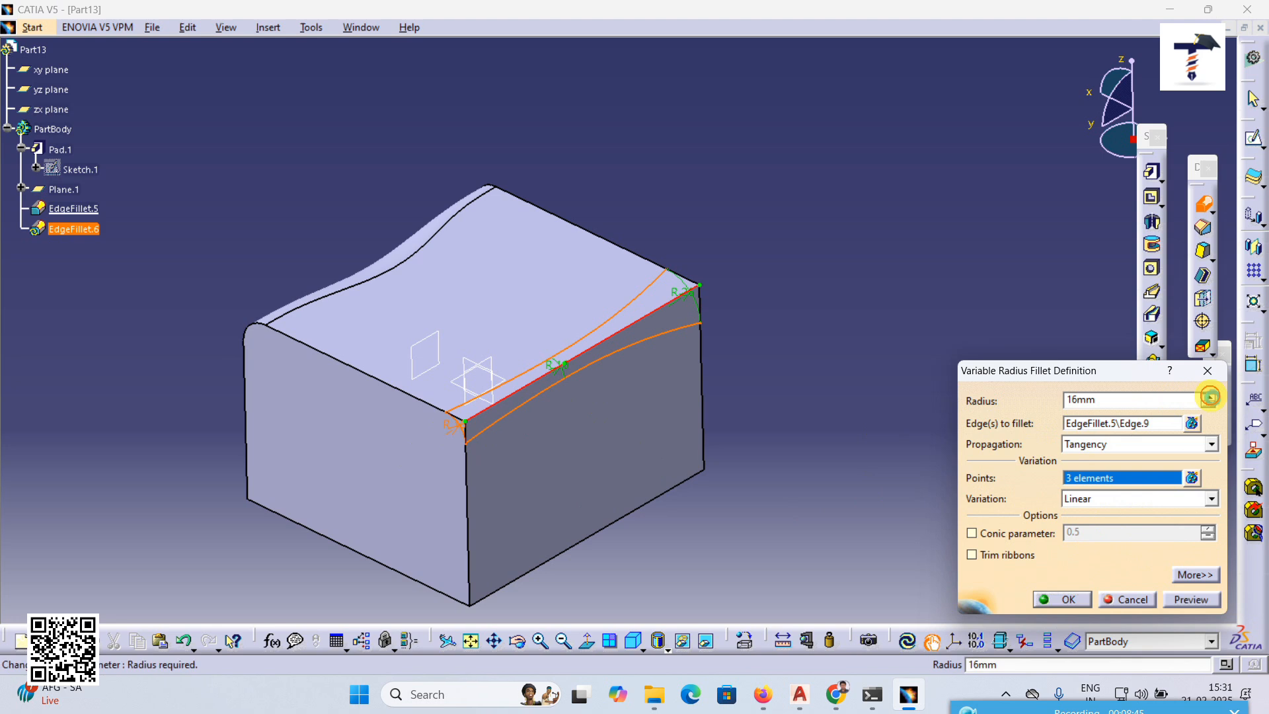
left_click(1208, 395)
left_click(1176, 602)
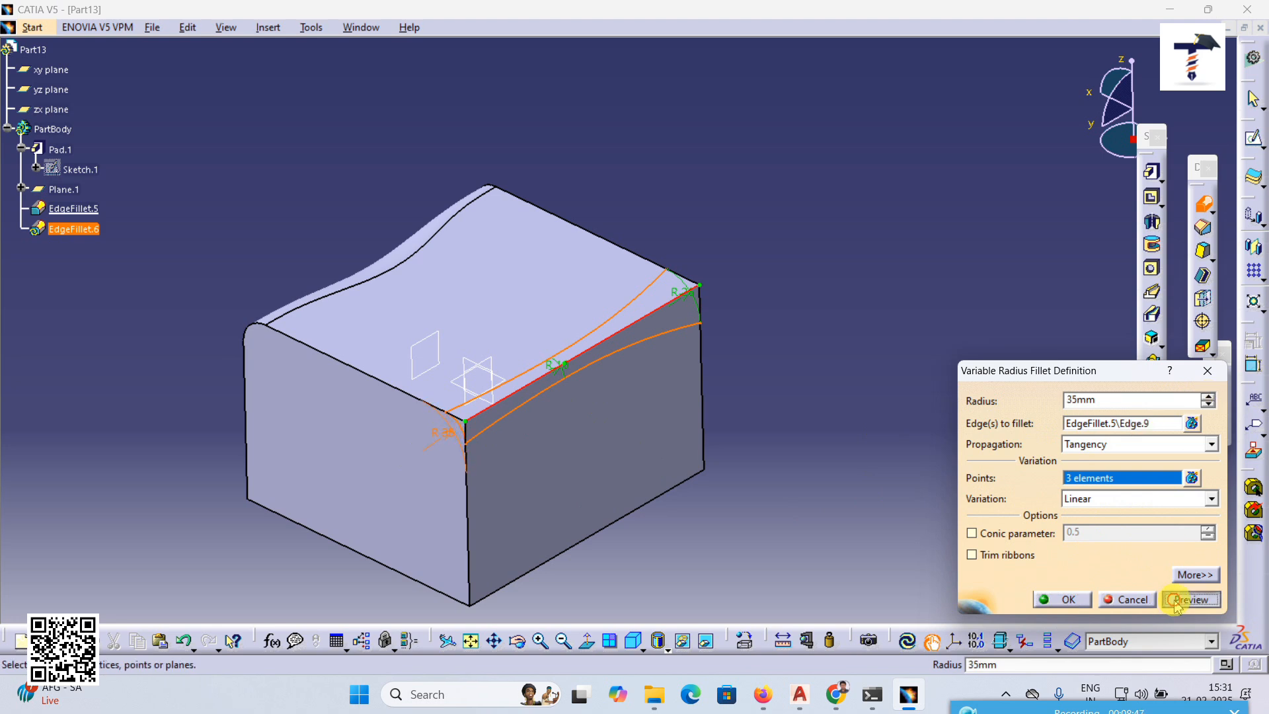
left_click(1062, 599)
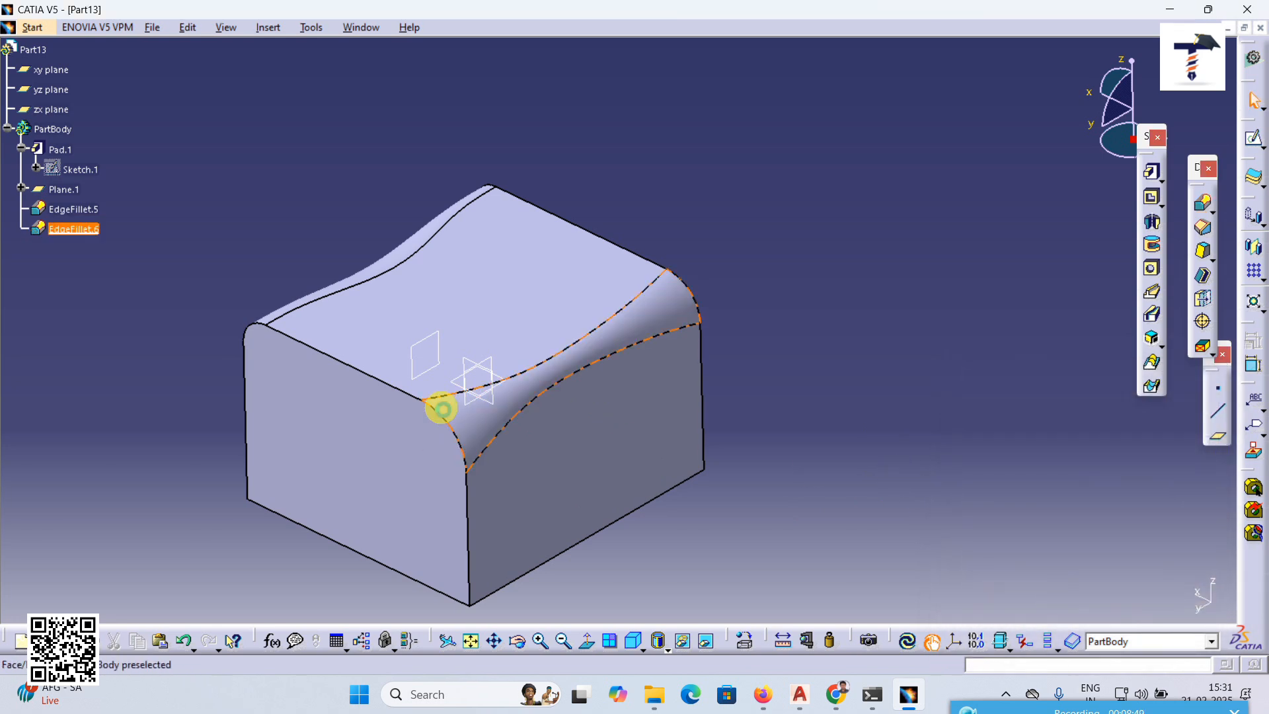
mouse_move(766, 705)
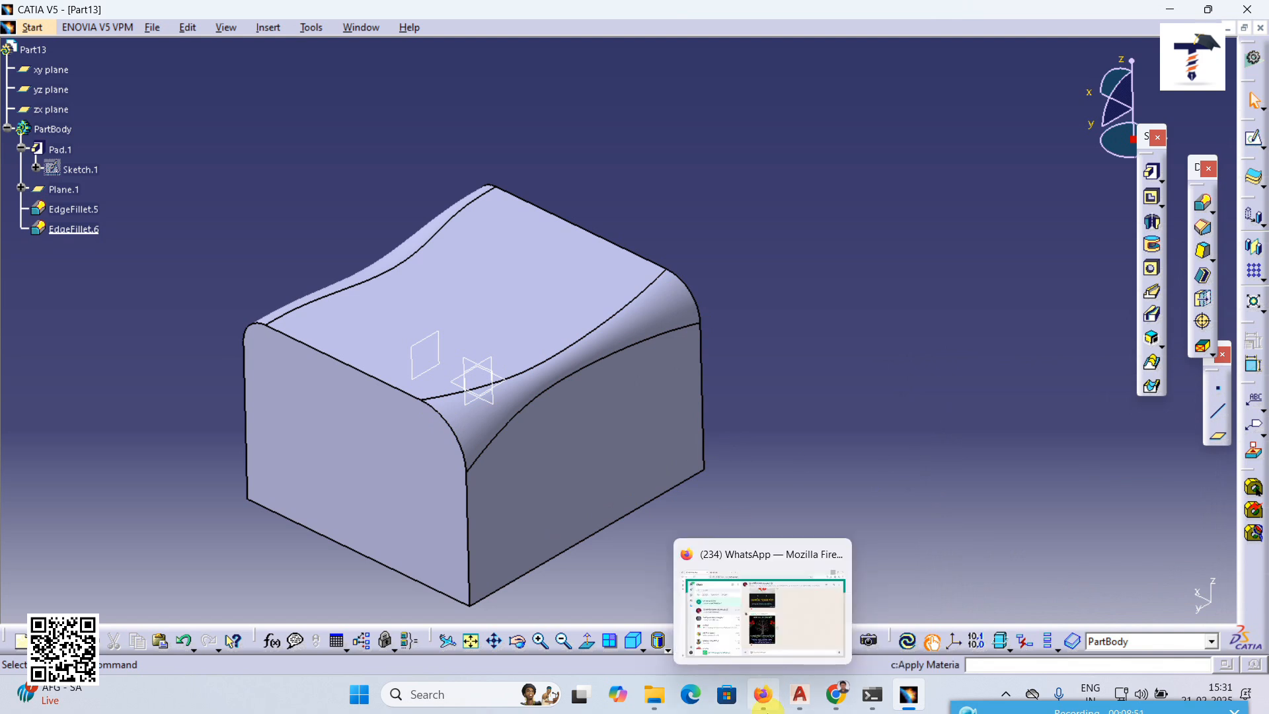
middle_click_drag(320, 402, 305, 376)
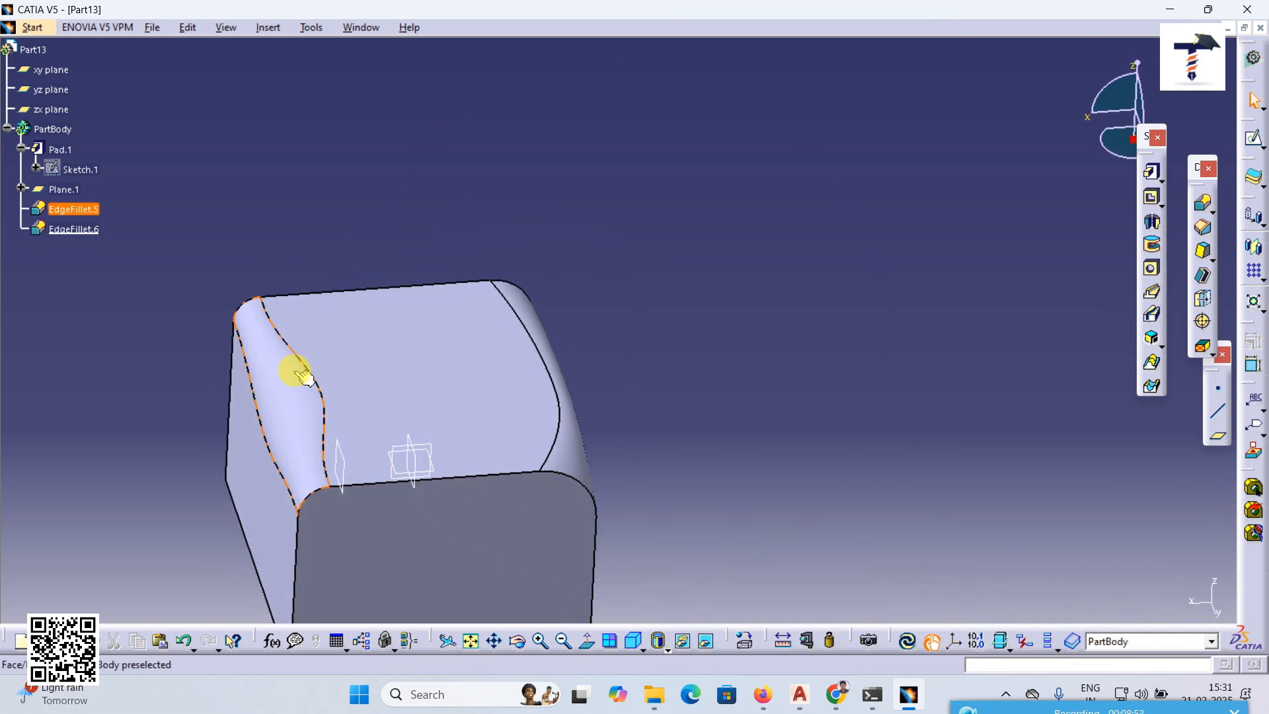
- Delete the two variable radius fillets from the top edges of the block
middle_click_drag(334, 447, 1044, 291)
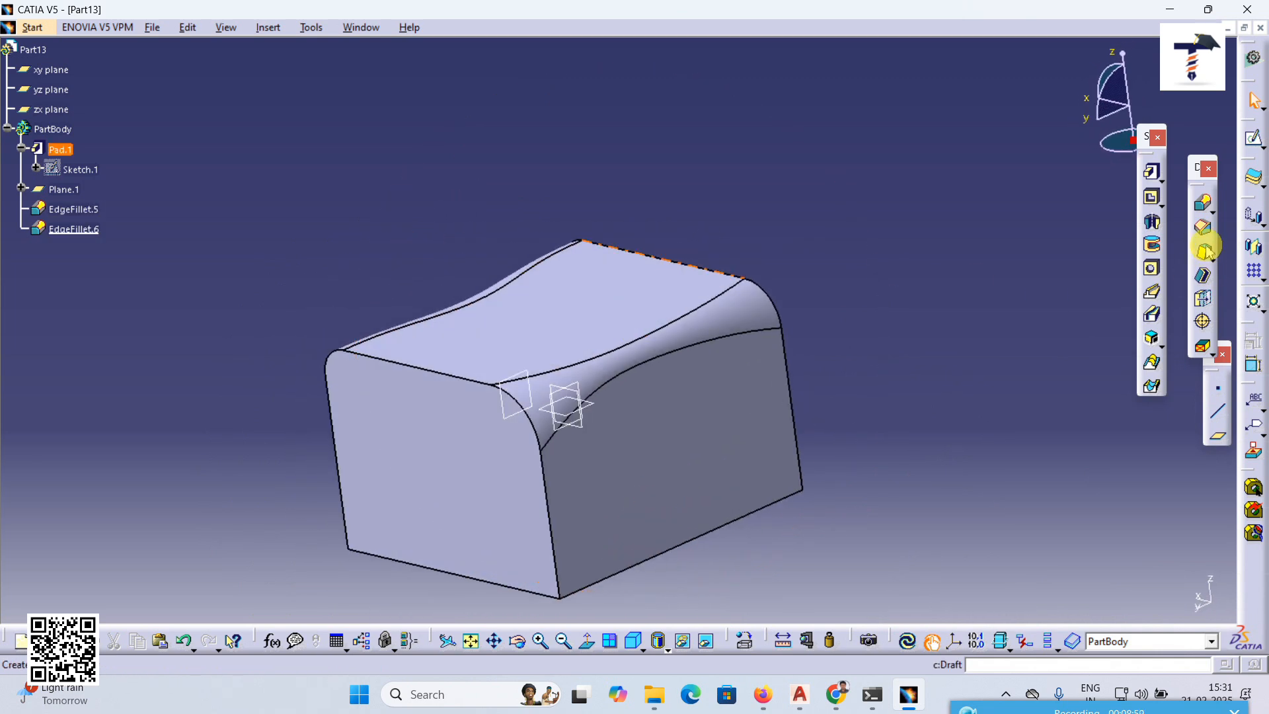
right_click(87, 216)
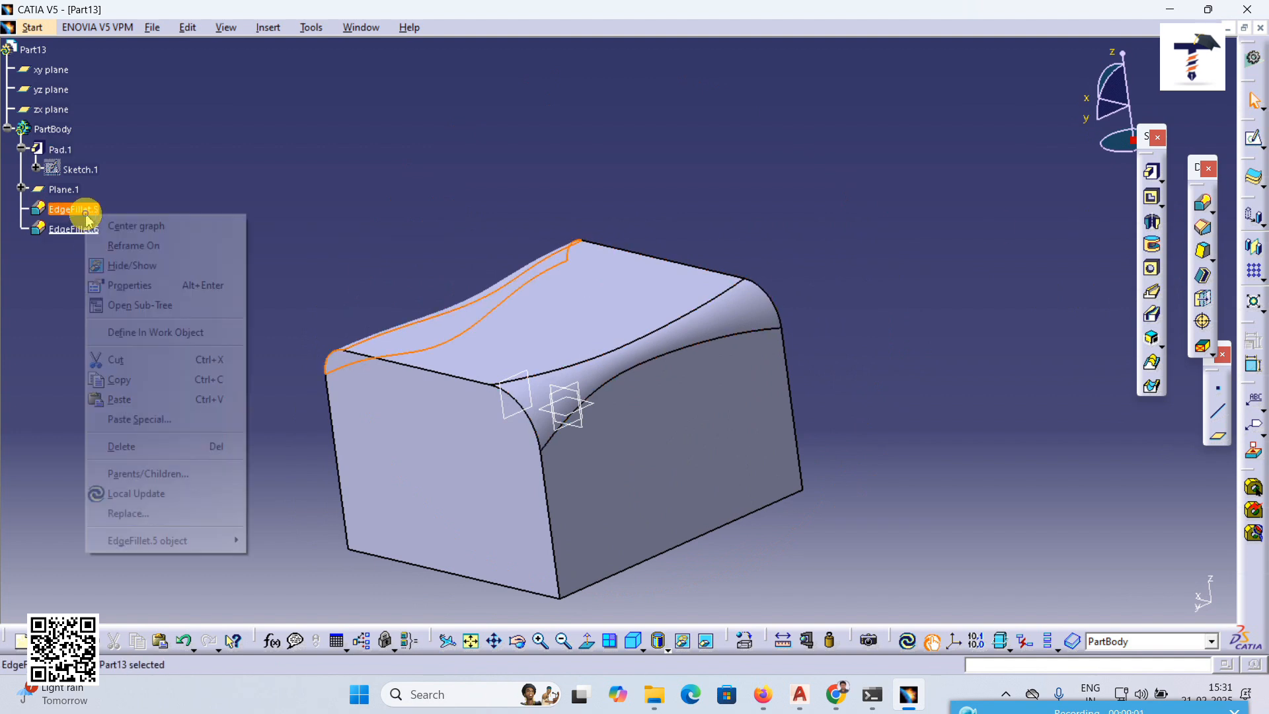
left_click(121, 446)
right_click(96, 210)
left_click(224, 438)
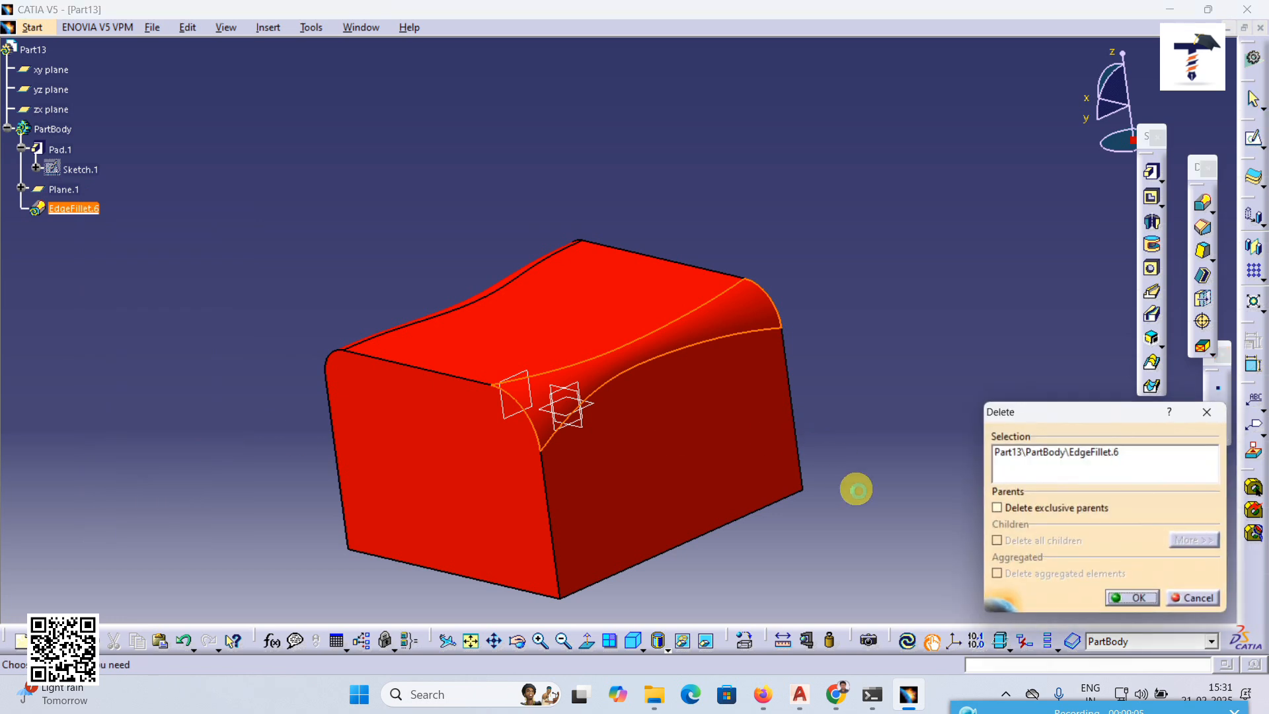
left_click(1130, 597)
middle_click_drag(660, 236, 634, 212)
- Start a 29 mm variable radius fillet with cubic variation on one long top edge and preview it
left_click(1199, 205)
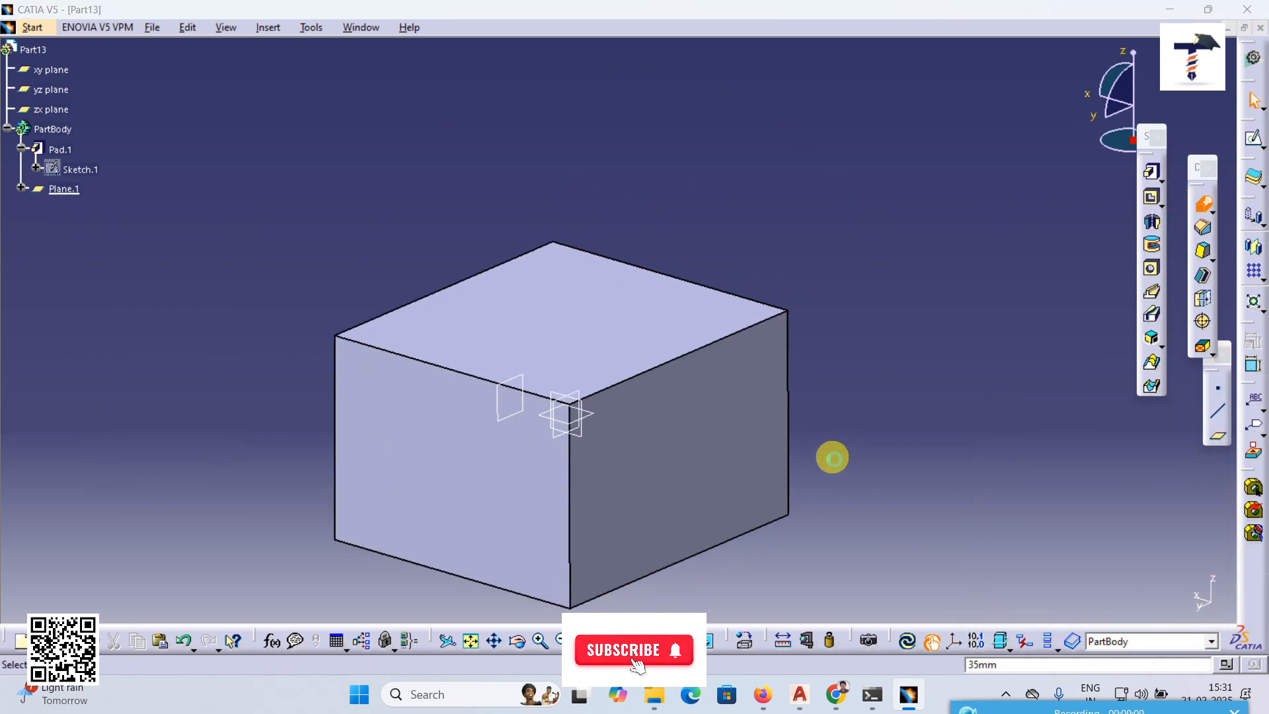
middle_click_drag(754, 448, 669, 443)
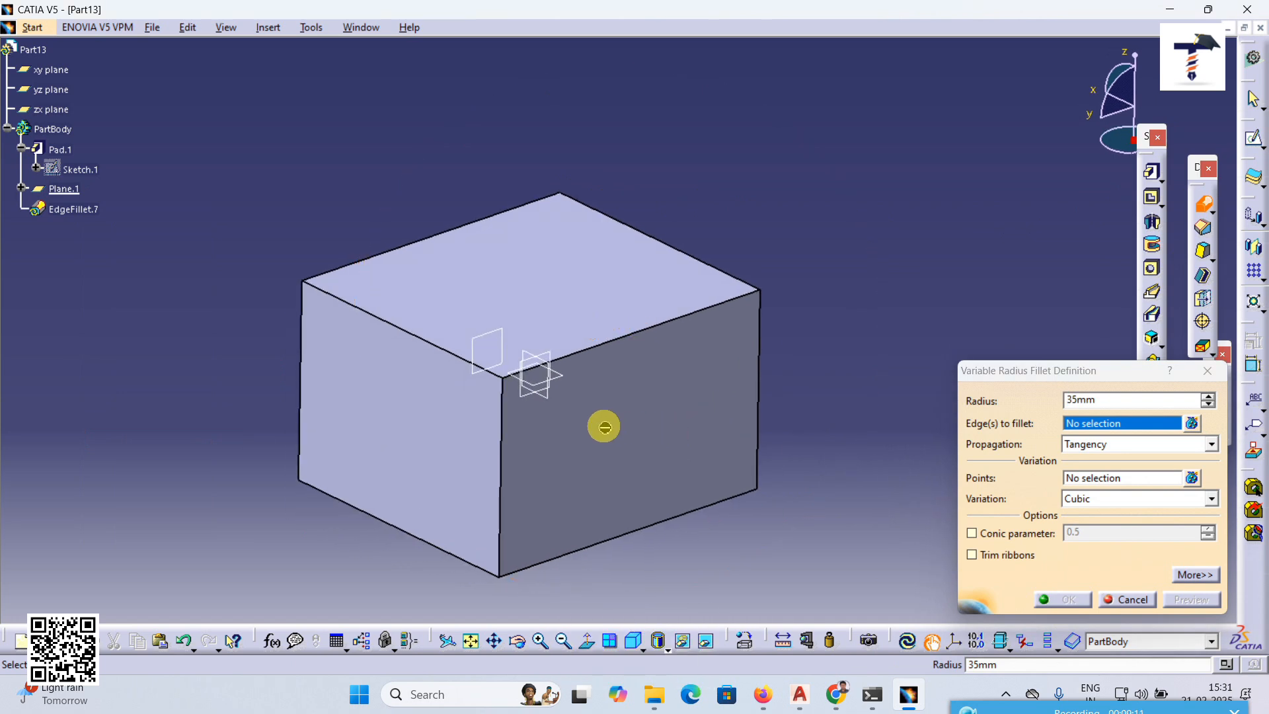
middle_click_drag(524, 436, 513, 439)
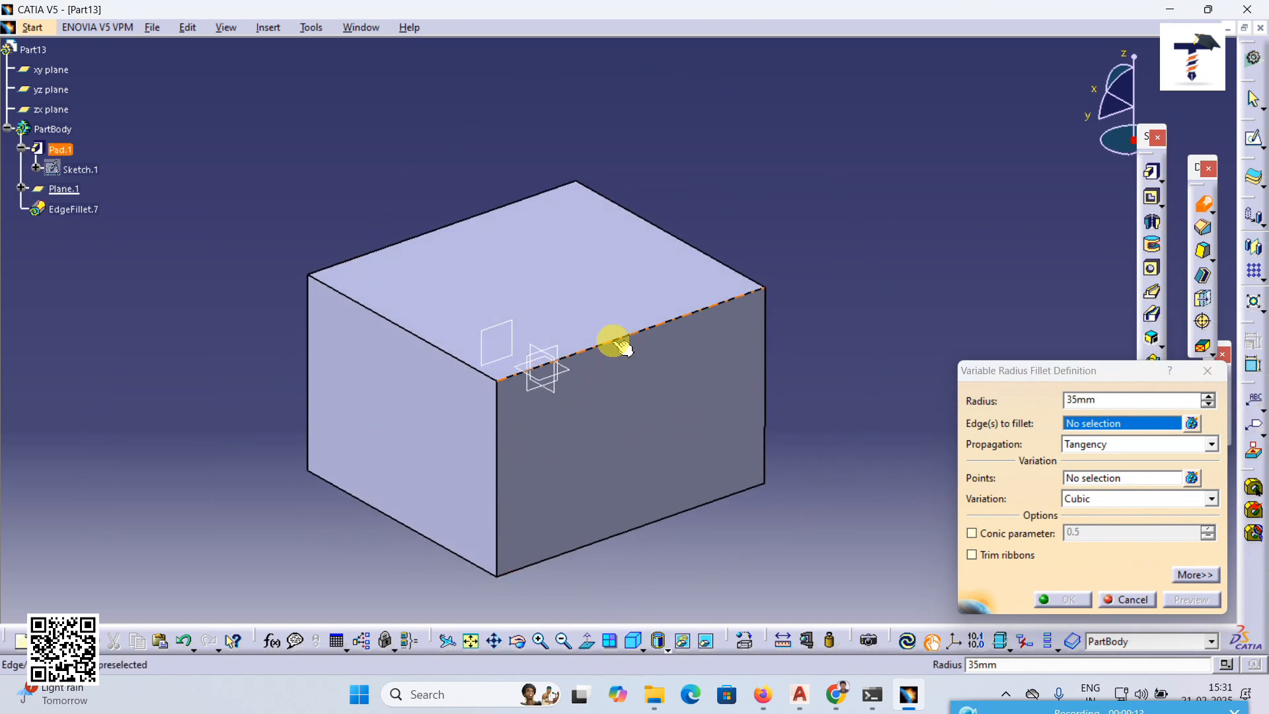
left_click(638, 353)
middle_click_drag(793, 418, 743, 371)
left_click(1208, 404)
left_click(1208, 405)
left_click(1190, 599)
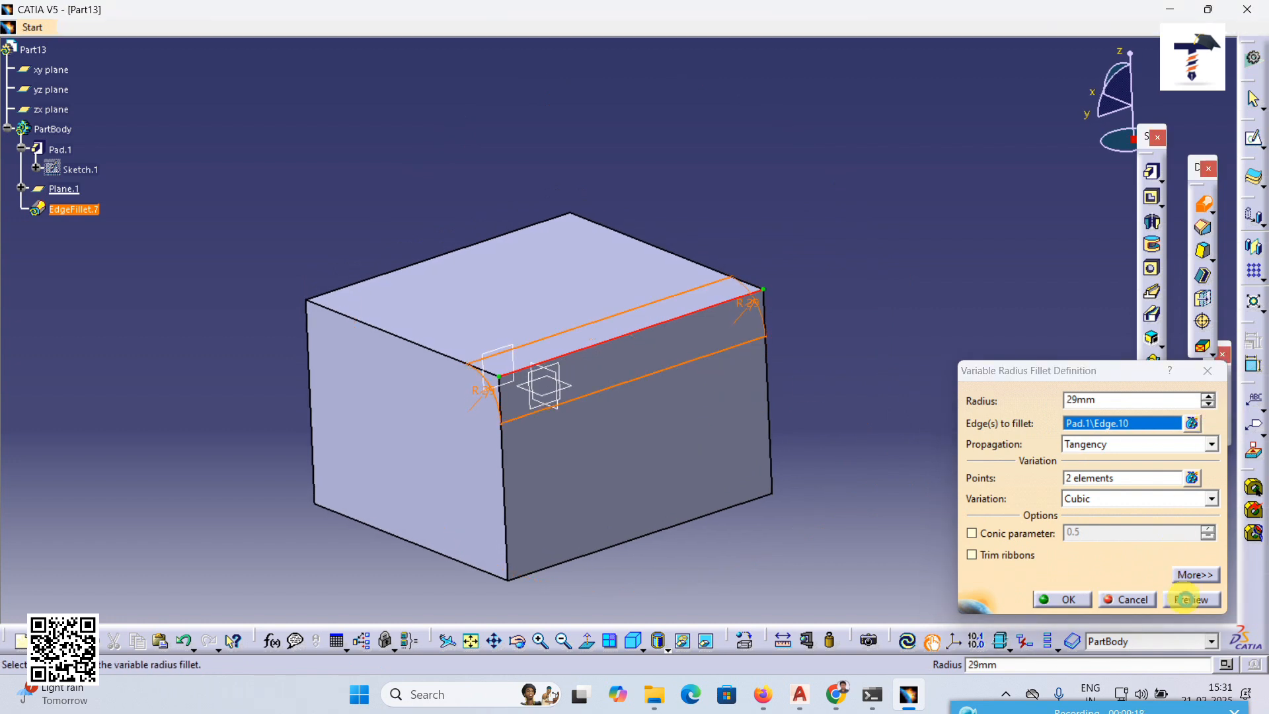
- Enable the conic parameter at 0.5, preview the result and create the fillet
left_click(971, 533)
left_click(1189, 602)
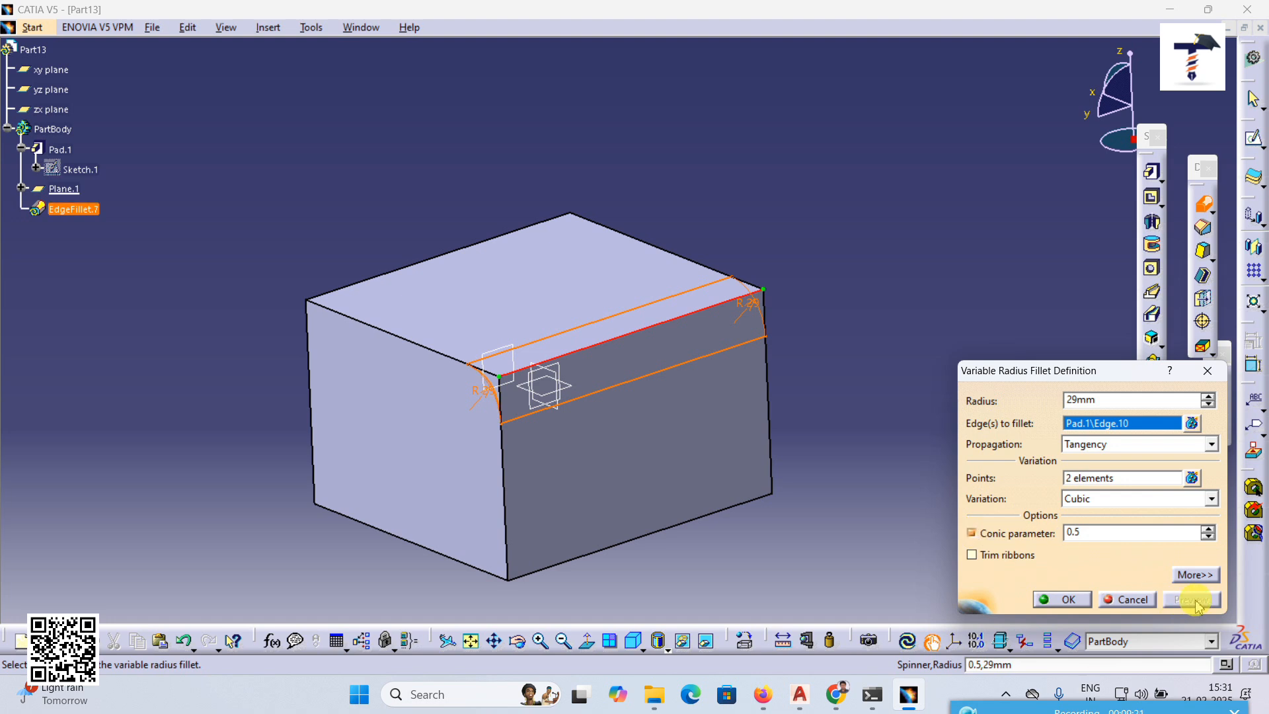
left_click(1079, 600)
- Create a 29 mm variable radius fillet on the opposite top edge with the conic parameter switched off
middle_click_drag(586, 368, 795, 345)
left_click(1202, 203)
middle_click_drag(513, 346, 623, 430)
left_click(483, 374)
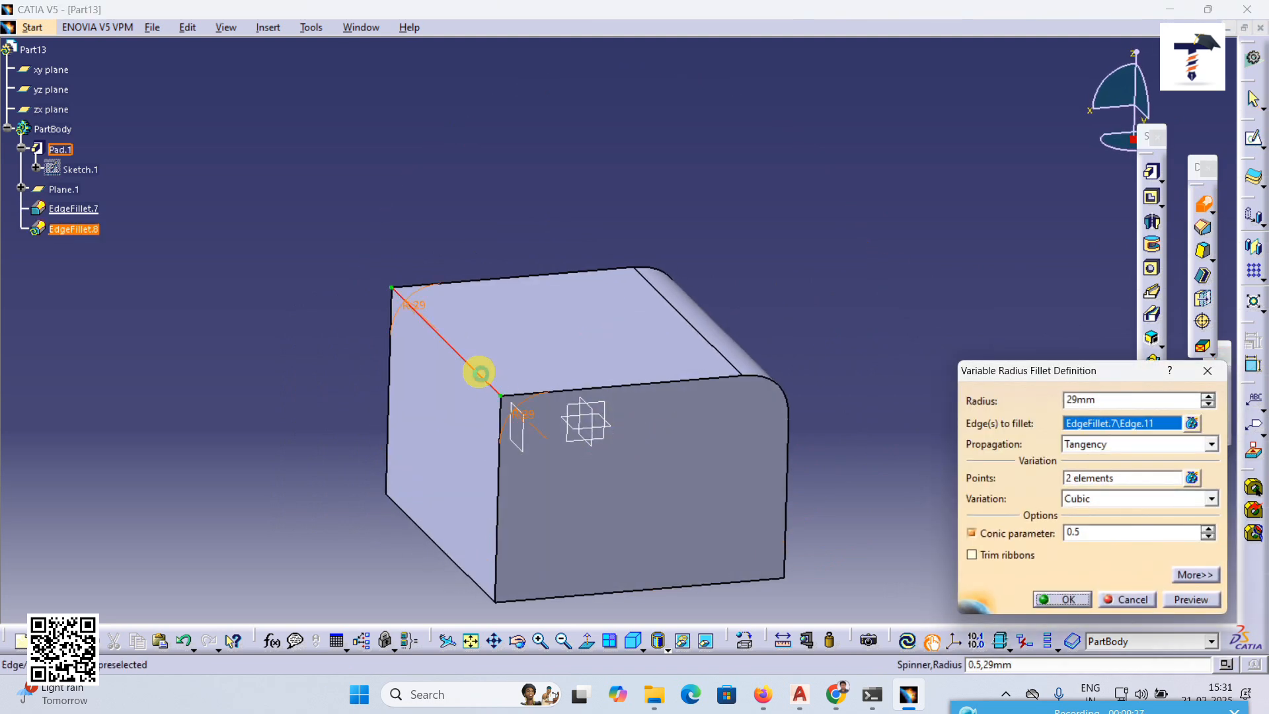
left_click(973, 533)
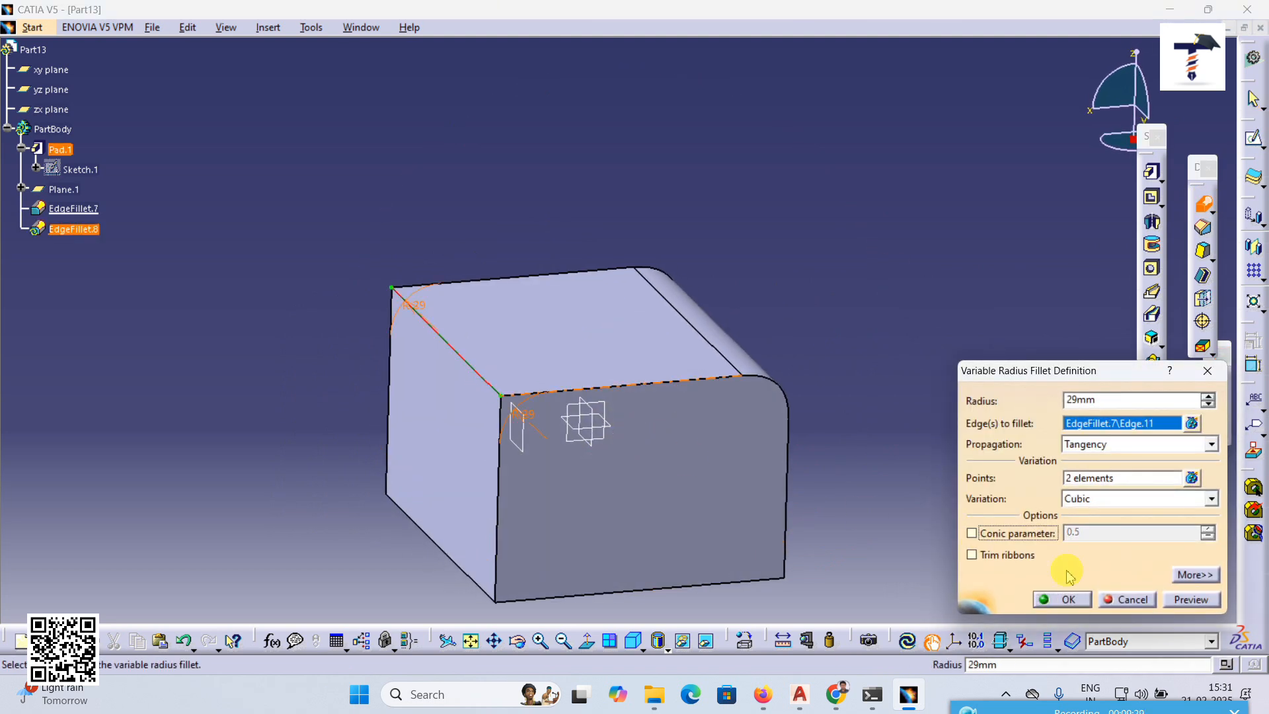
left_click(1067, 602)
middle_click_drag(844, 394, 729, 423)
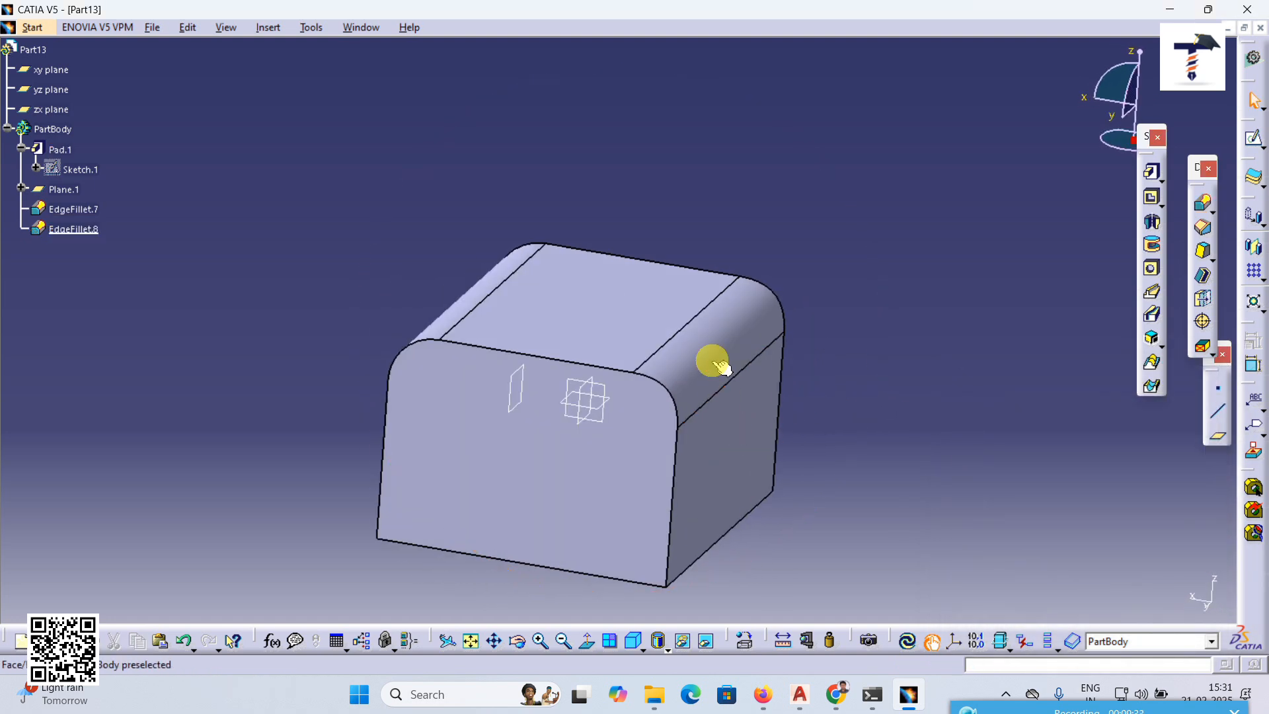
- Change the first variable radius fillet's conic parameter to 0.9 and update the part
double_click(713, 361)
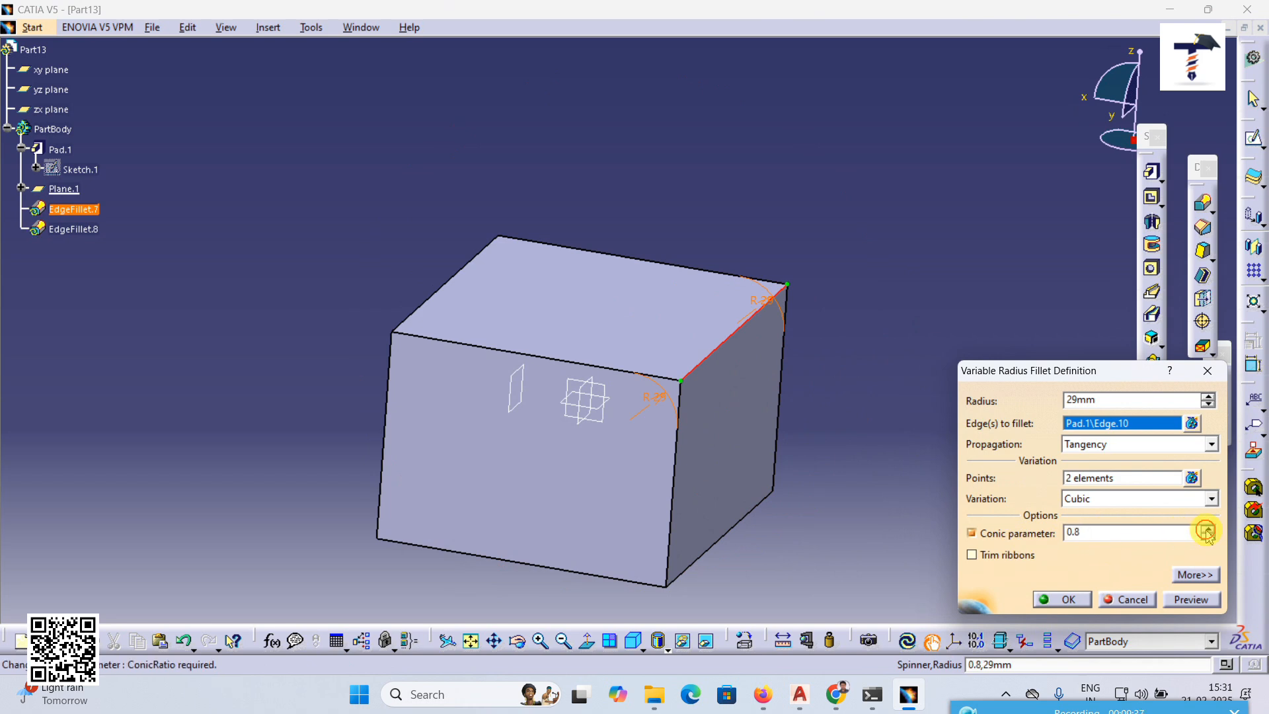
left_click(1065, 600)
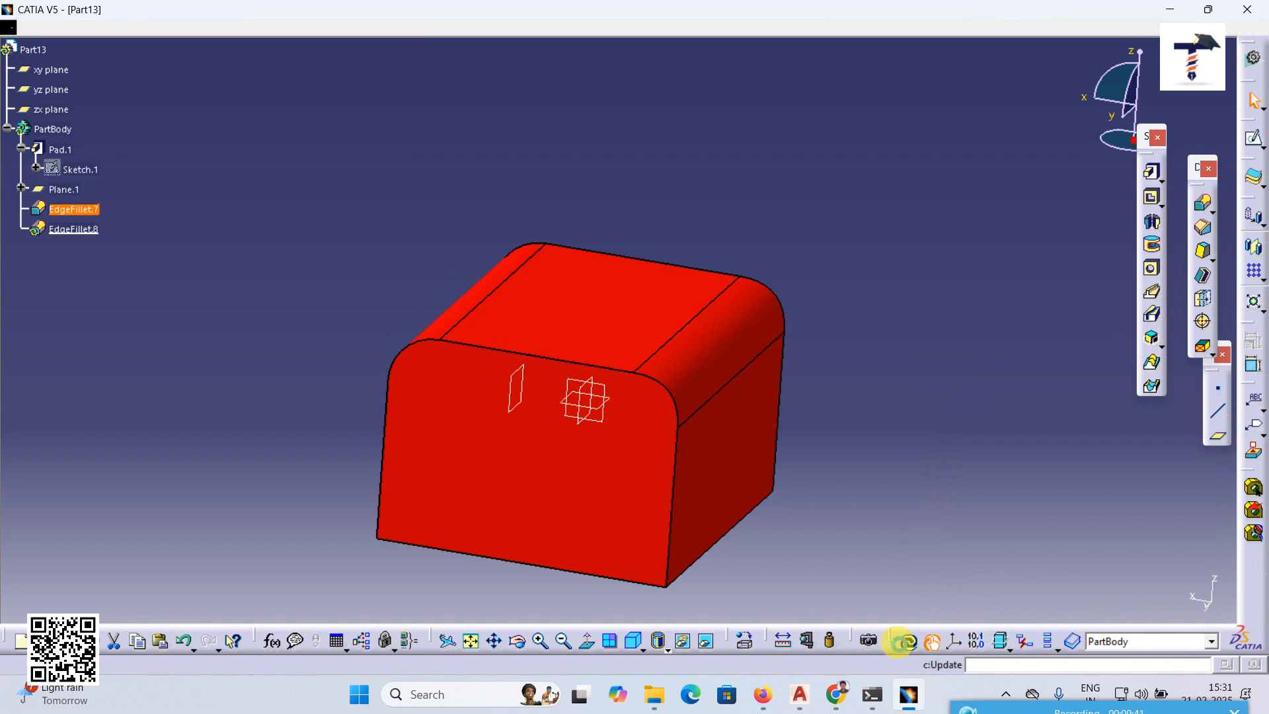
middle_click_drag(617, 444, 740, 350)
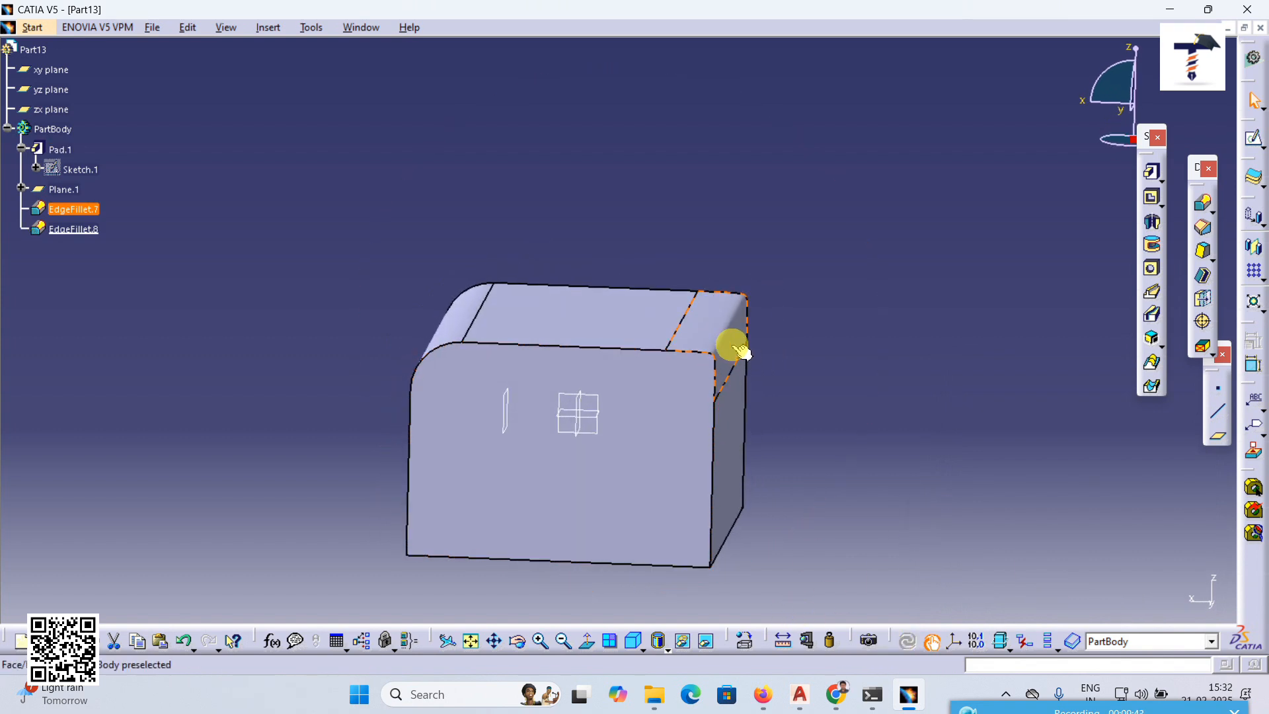
- Compare the radius and conic parameter settings of the two variable radius fillets
double_click(80, 210)
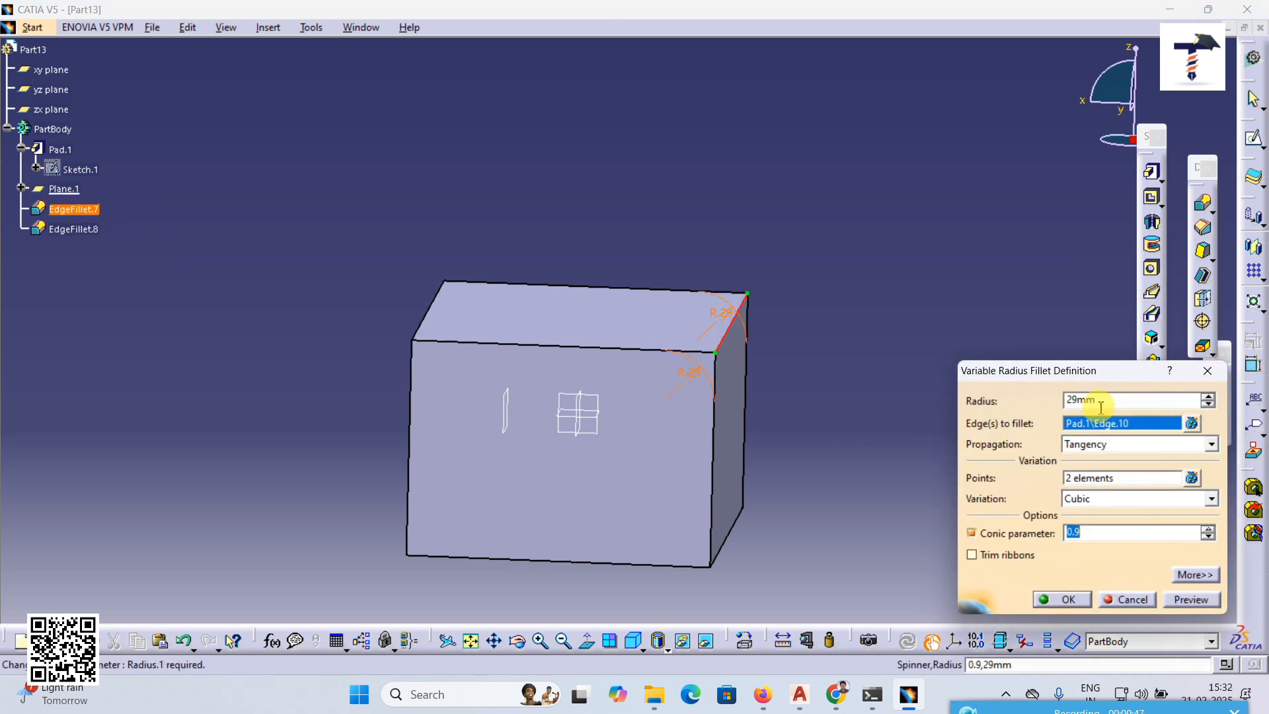
left_click(1065, 605)
double_click(89, 229)
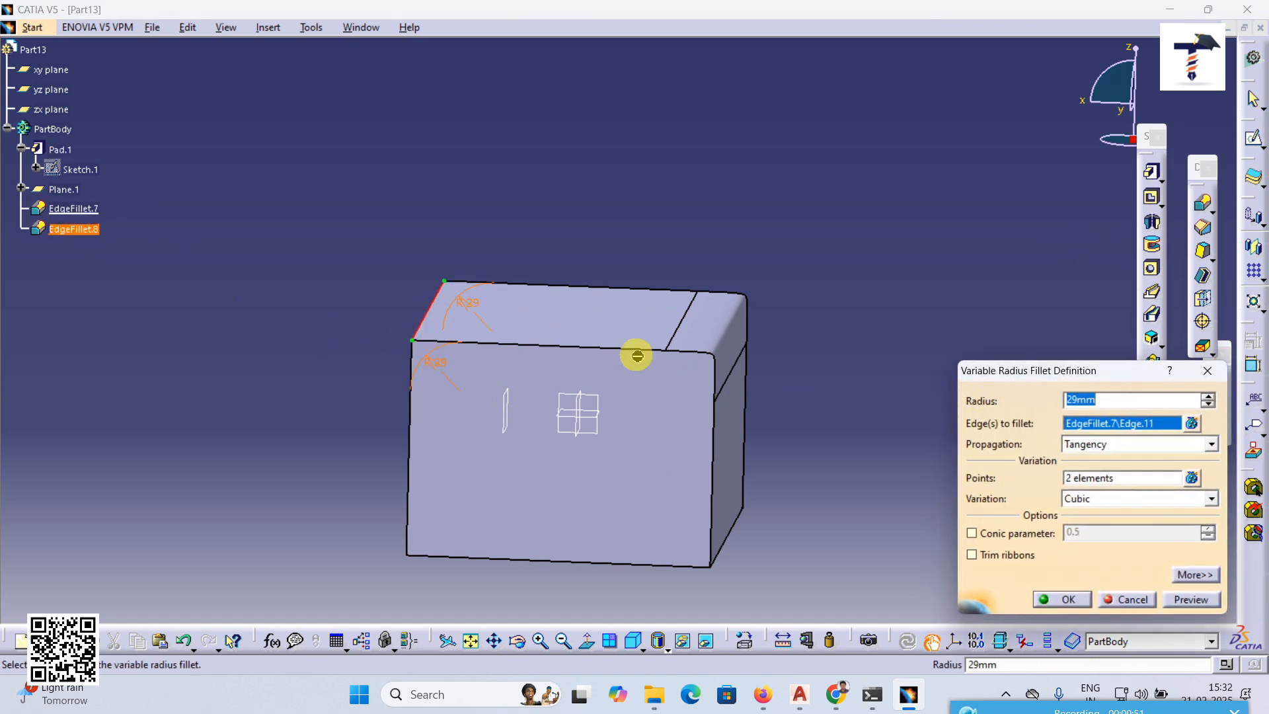
left_click(1060, 601)
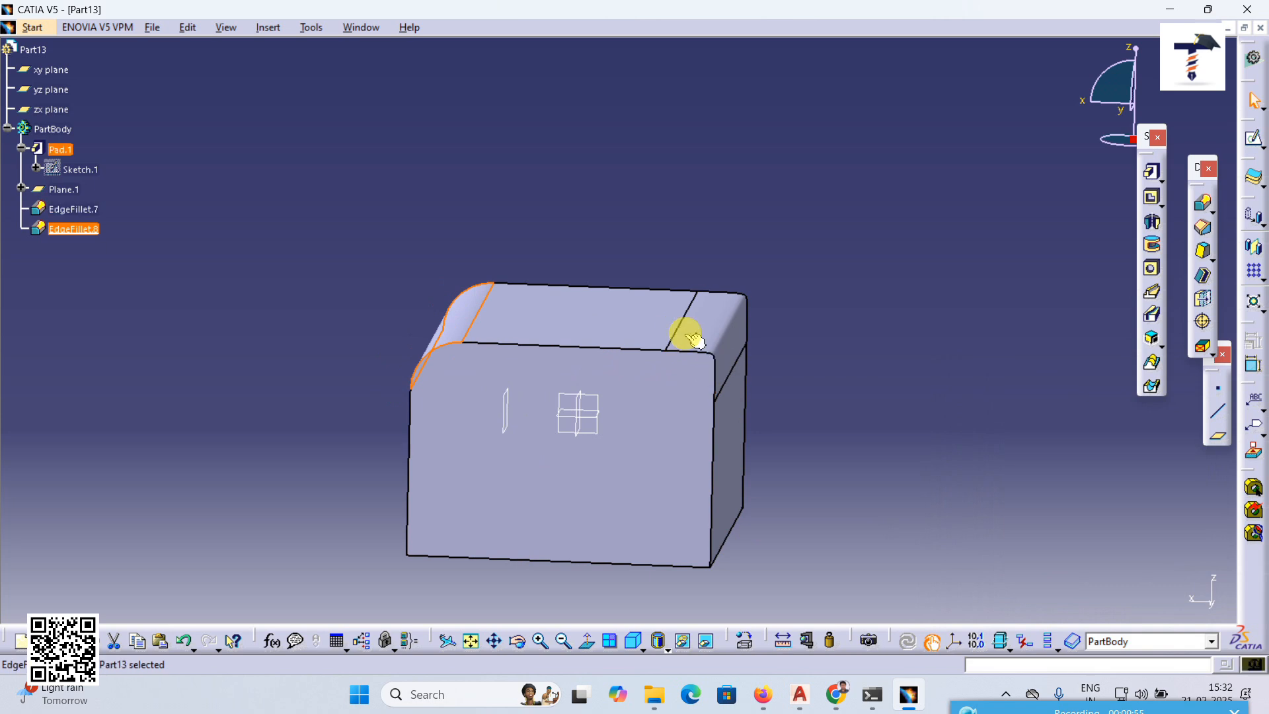
- Undo both variable radius fillets on the block's top edges
middle_click_drag(739, 388, 616, 313)
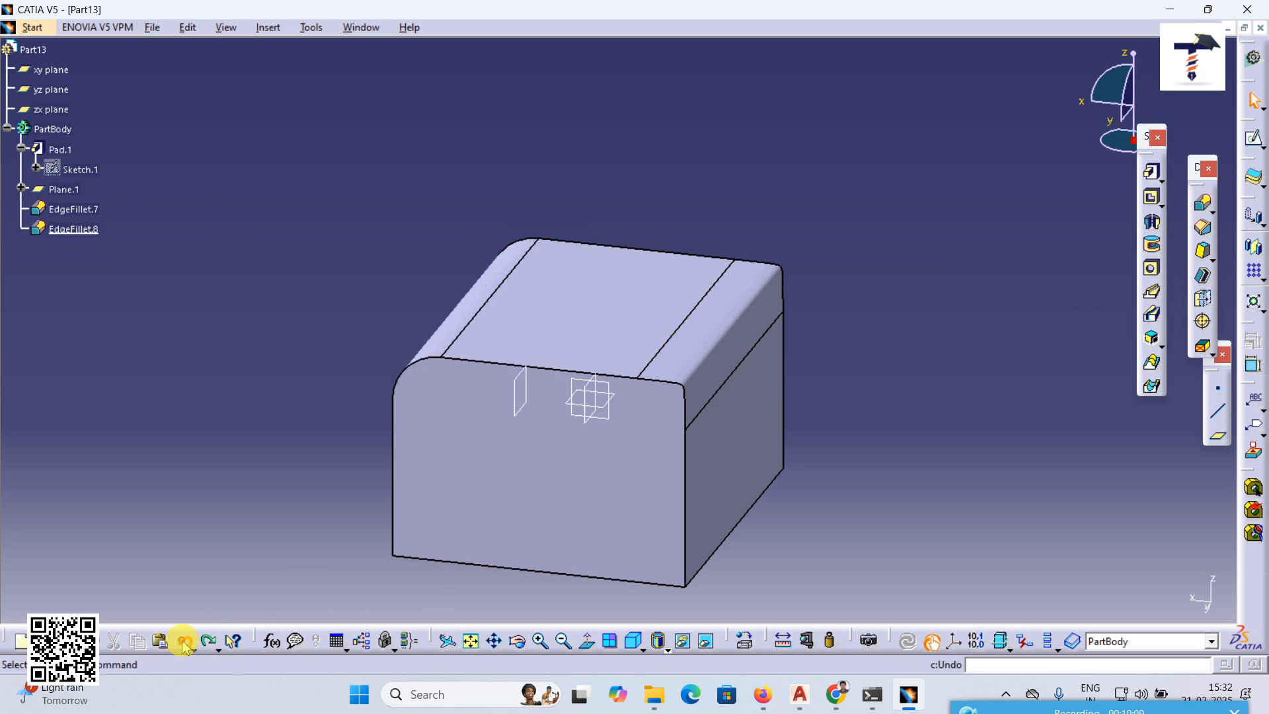
left_click(185, 643)
left_click(185, 642)
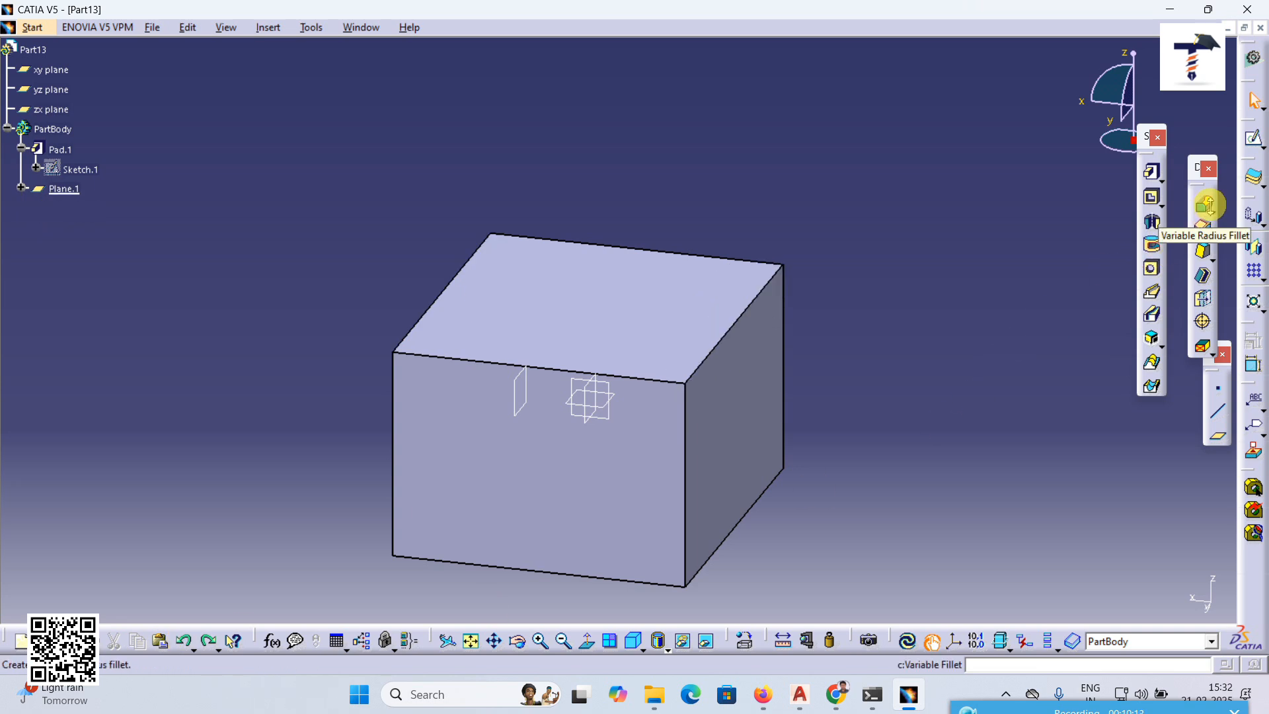
- Create a chordal fillet with a 35 mm chordal length on one long top edge, previewing it first
left_click(1217, 213)
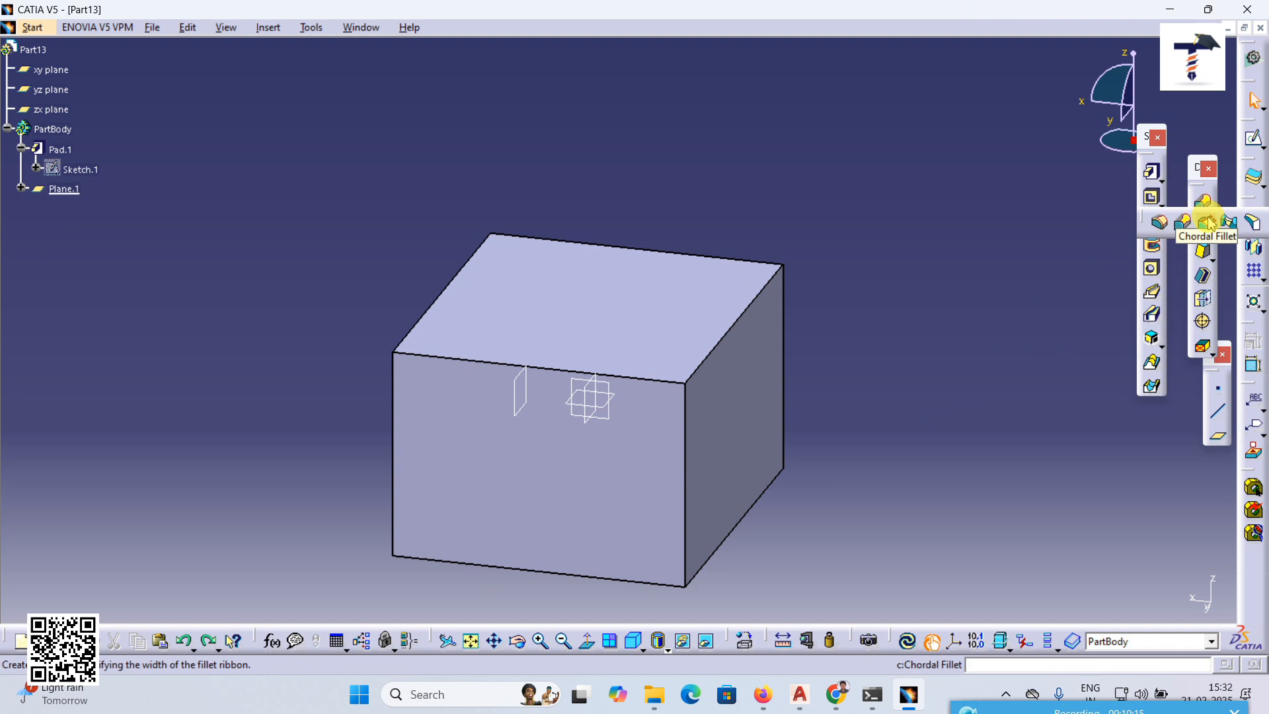
left_click(1206, 222)
middle_click_drag(810, 362, 716, 376)
left_click(722, 355)
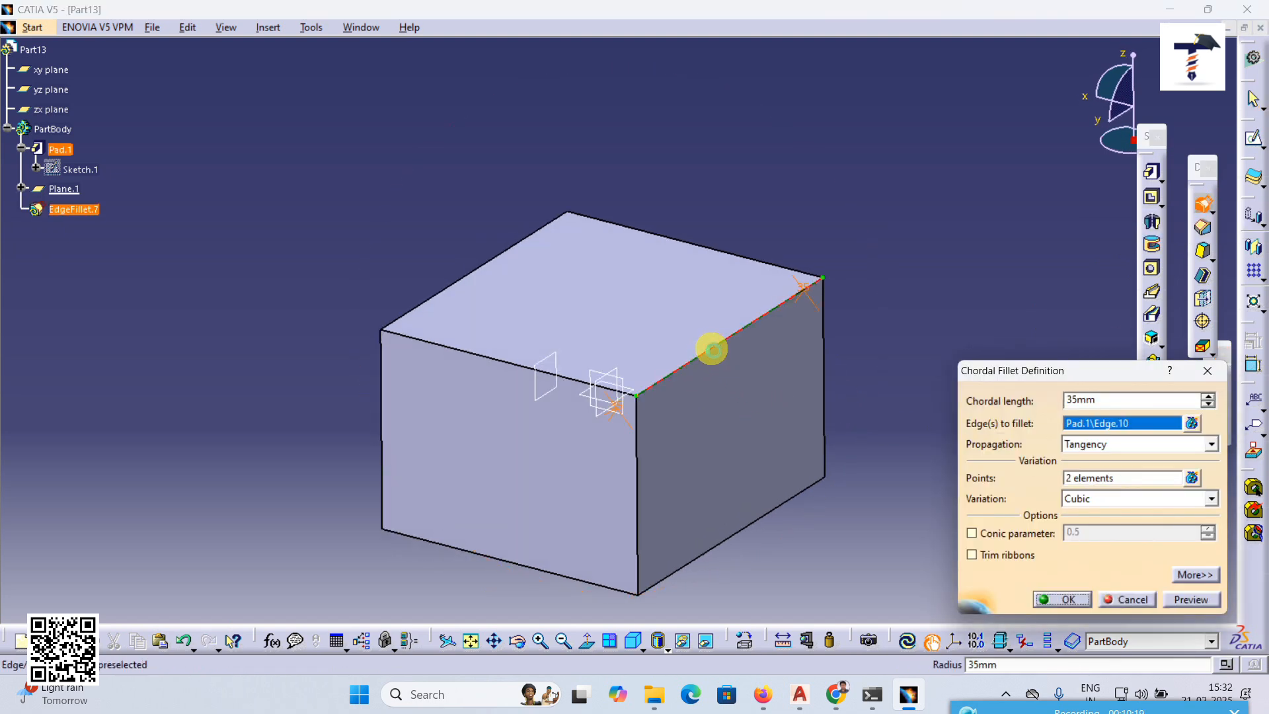
middle_click_drag(711, 419, 668, 425)
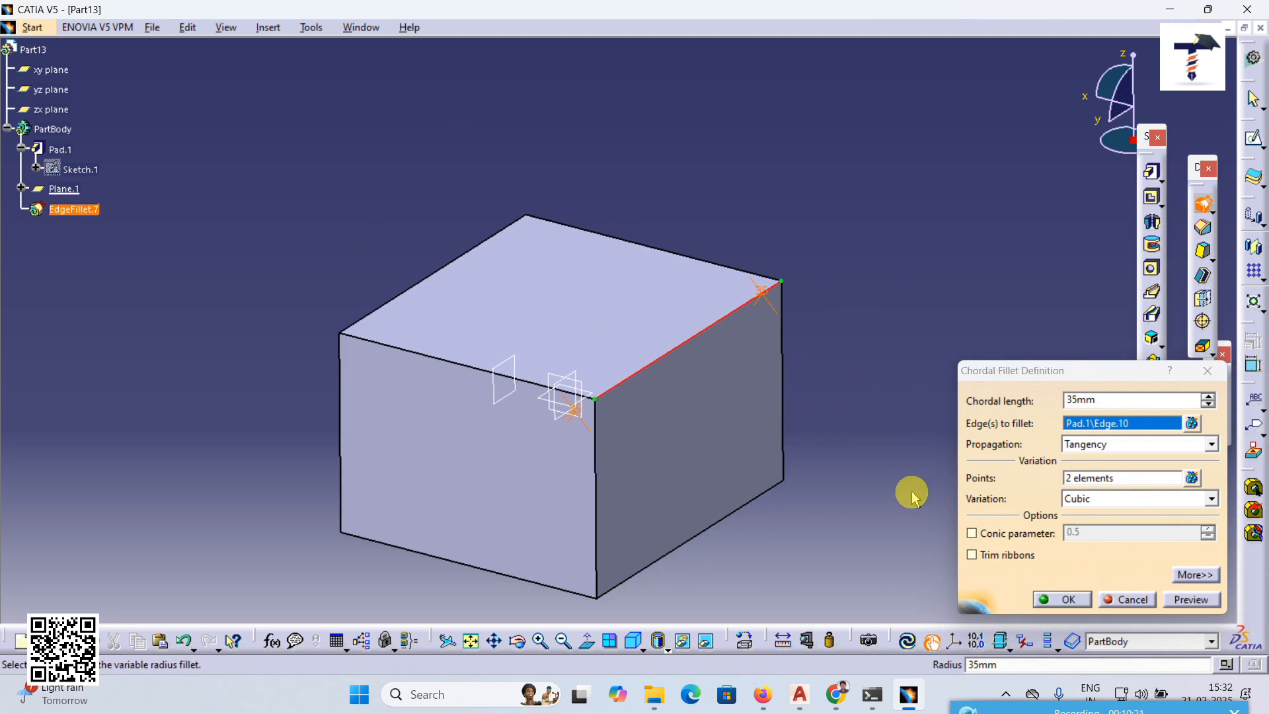
left_click(1199, 603)
middle_click_drag(589, 404, 567, 330, "ctrl")
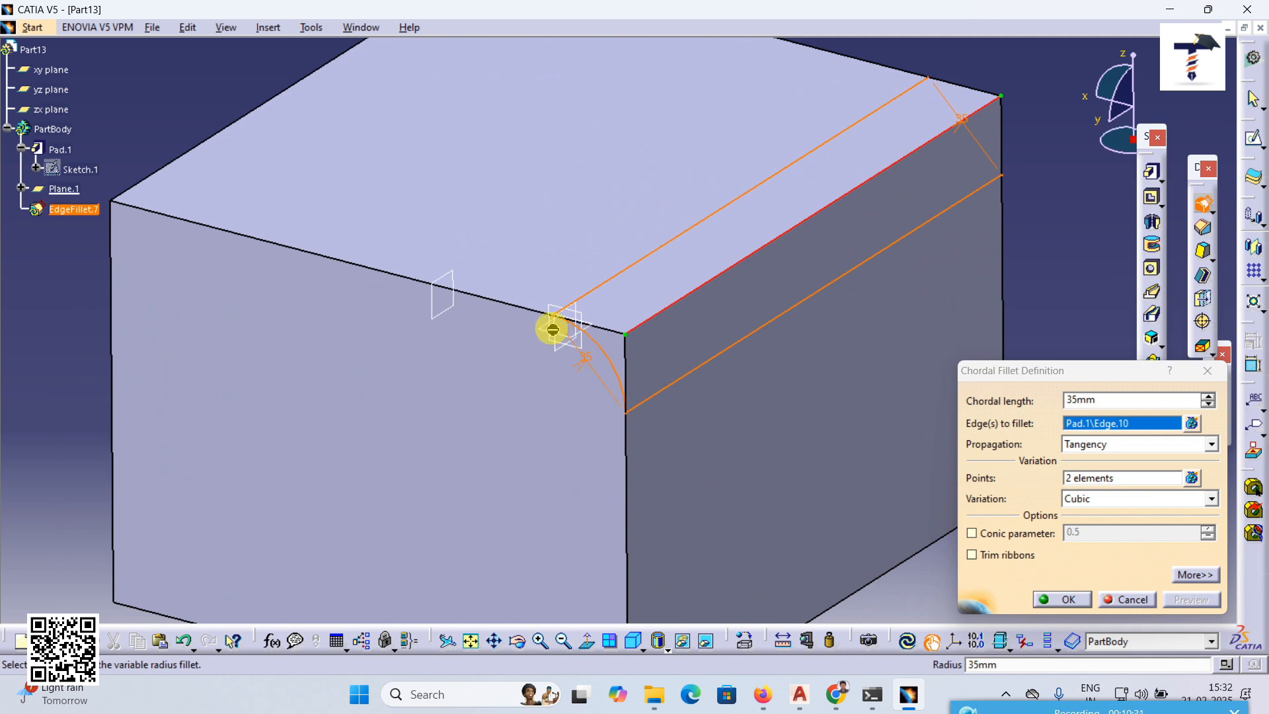
middle_click_drag(575, 425, 618, 363)
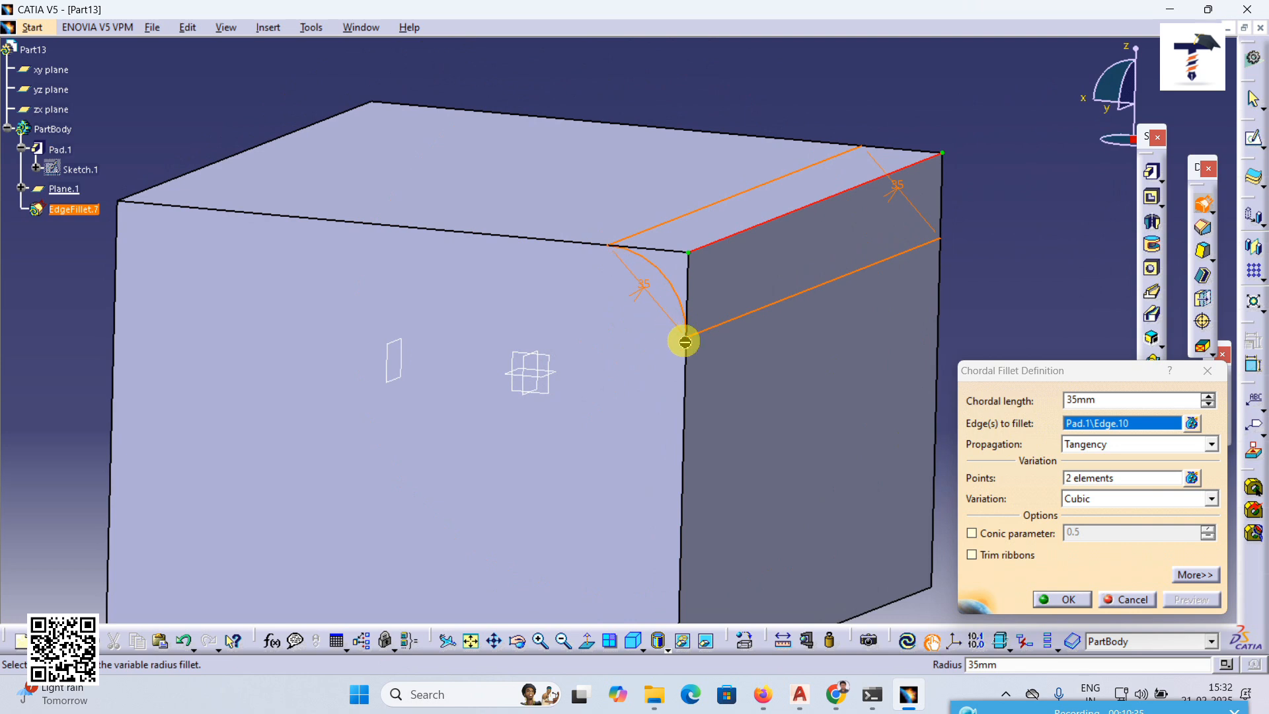
left_click(1064, 598)
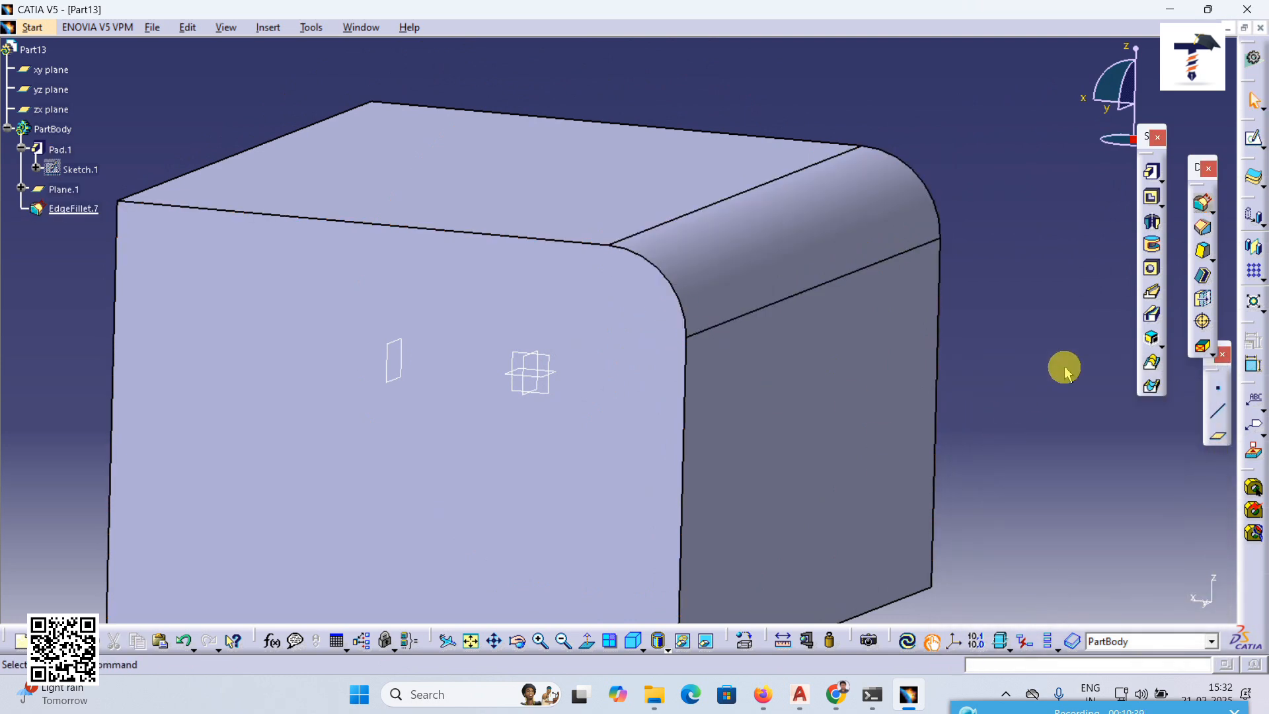
- Create an edge fillet with a 35 mm radius on the opposite top edge and compare it with the chordal fillet
left_click(1207, 232)
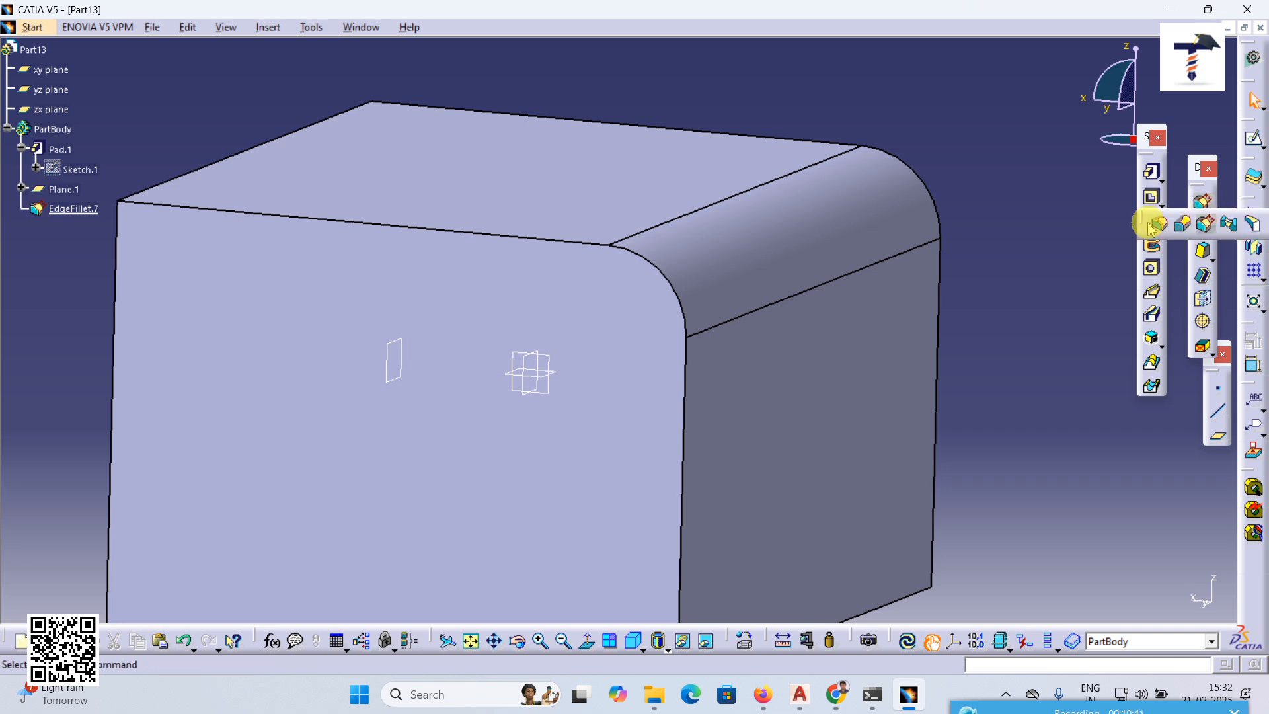
middle_click_drag(524, 344, 529, 402)
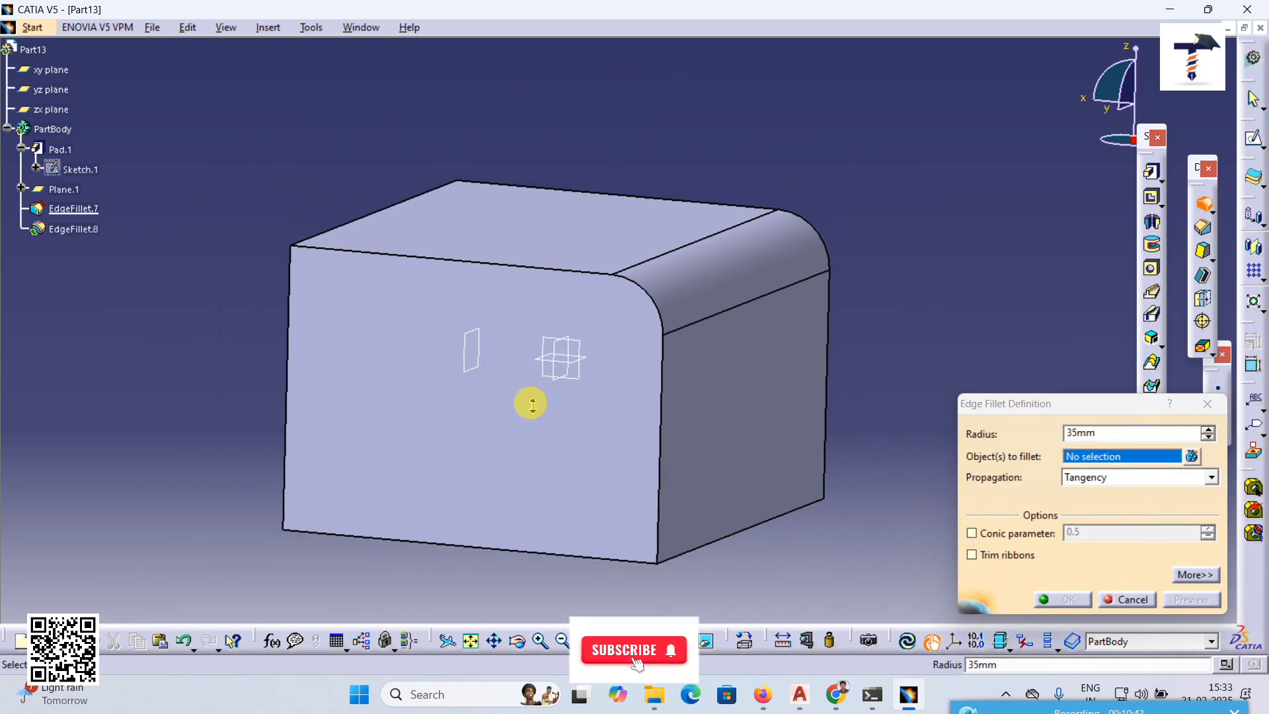
middle_click_drag(436, 373, 677, 429)
left_click(411, 355)
mouse_move(496, 388)
middle_mouse_down()
mouse_move(523, 428)
mouse_move(489, 403)
middle_mouse_up()
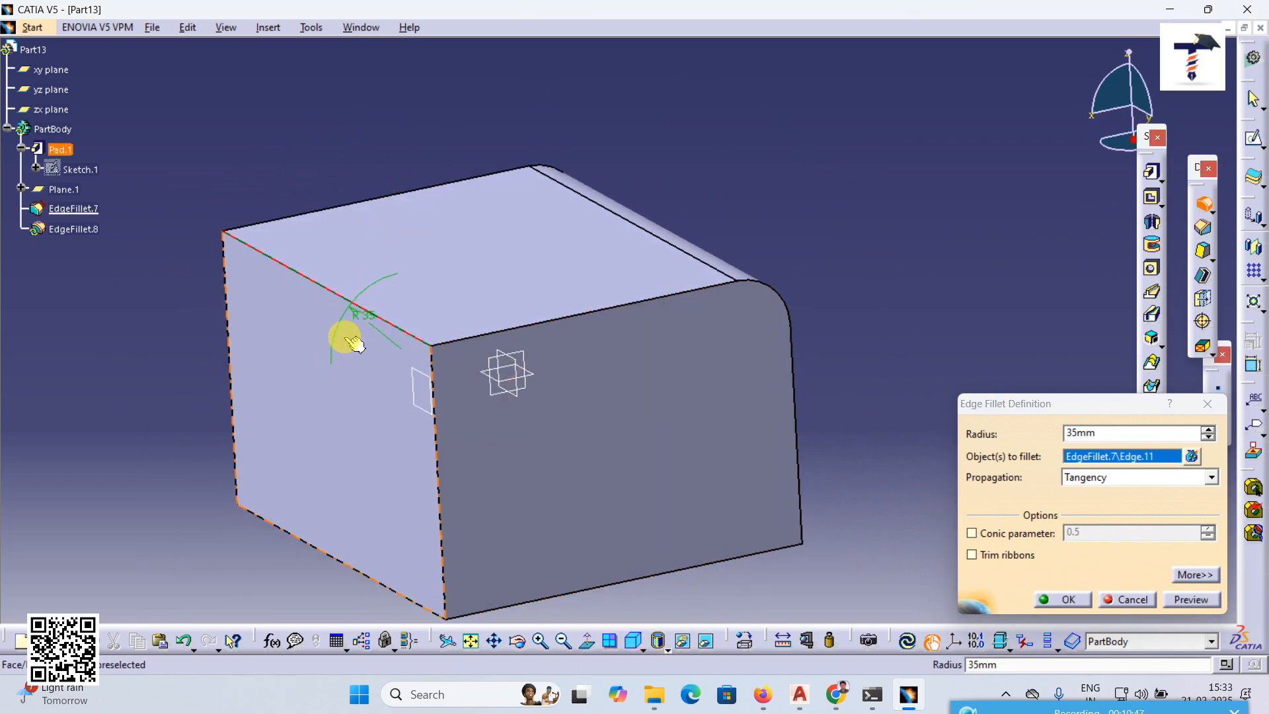
left_click(1058, 598)
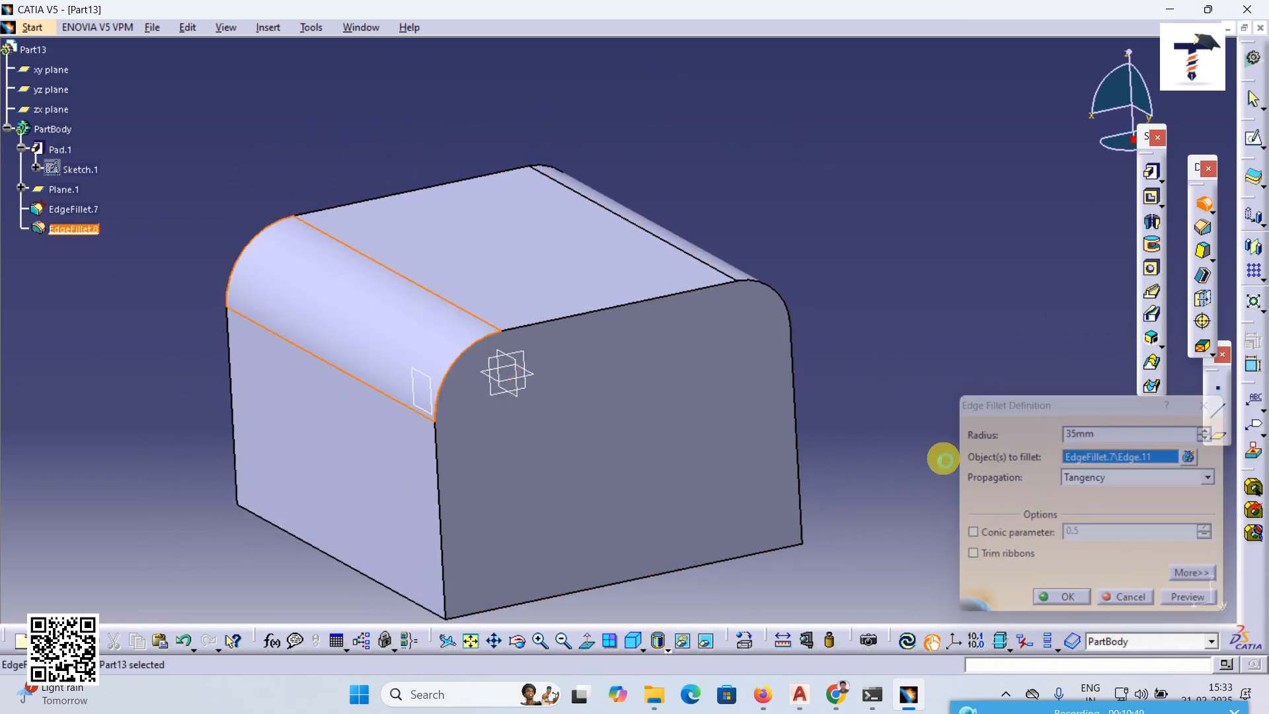
middle_click_drag(850, 426, 746, 499)
middle_click_drag(823, 348, 780, 306)
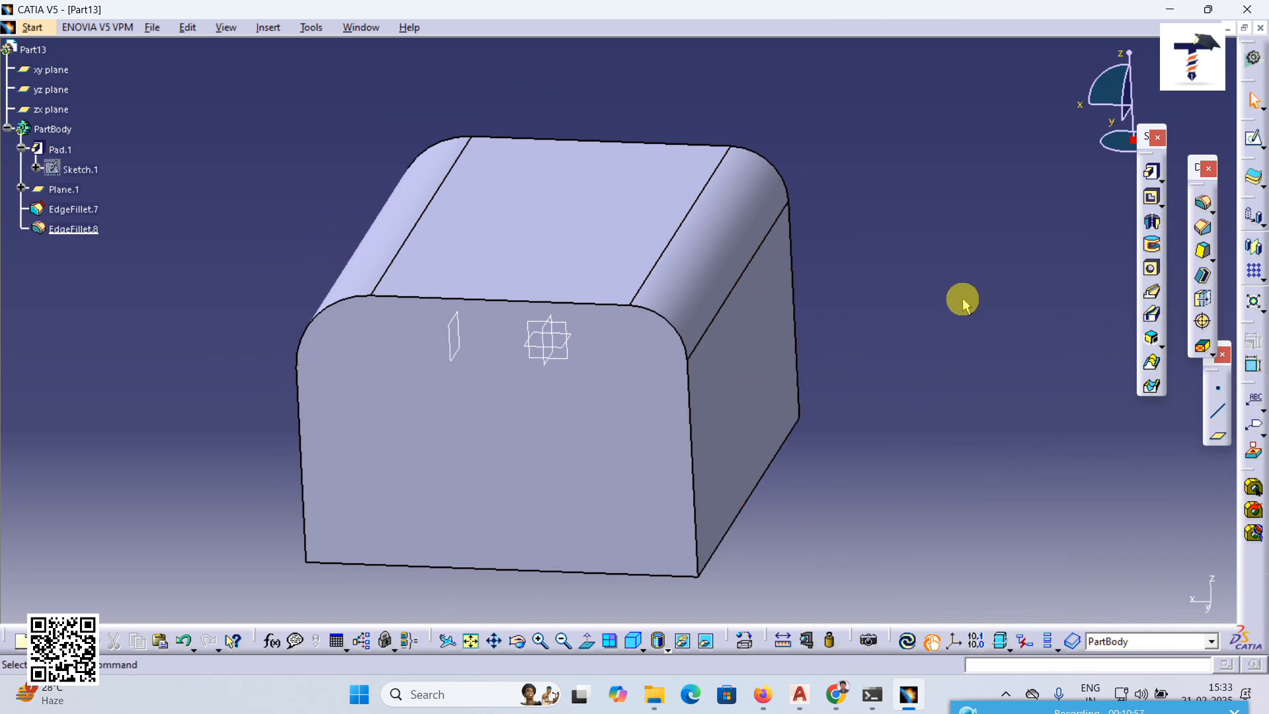
- Start a chordal fillet with a 35 mm chordal length on one long bottom edge of the block
left_click(1212, 212)
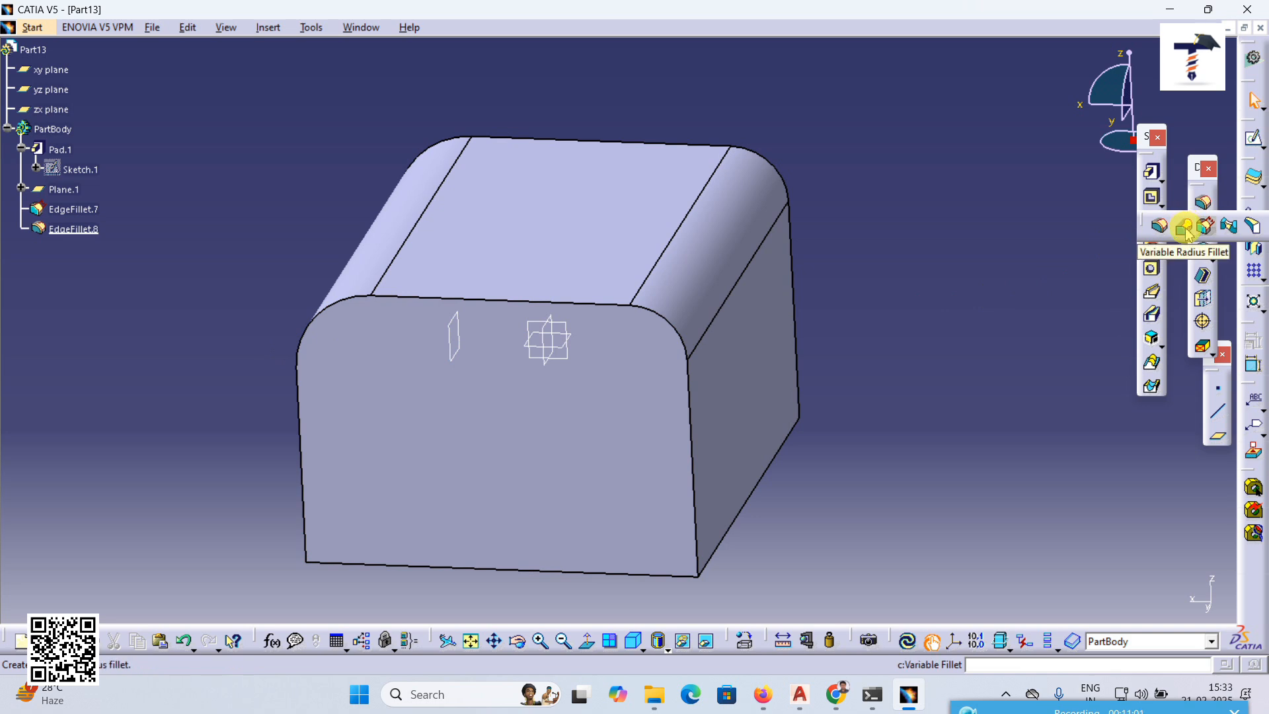
left_click(160, 303)
middle_click_drag(754, 566, 680, 388)
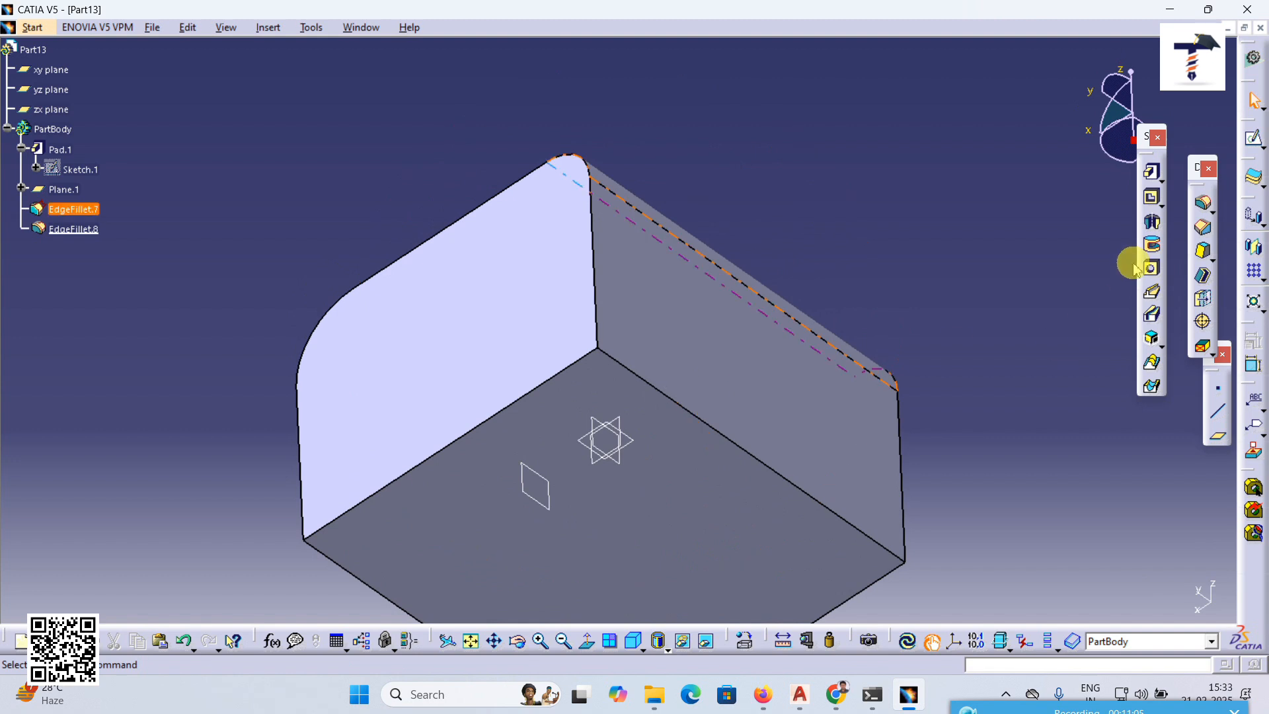
left_click(1212, 211)
left_click(1219, 223)
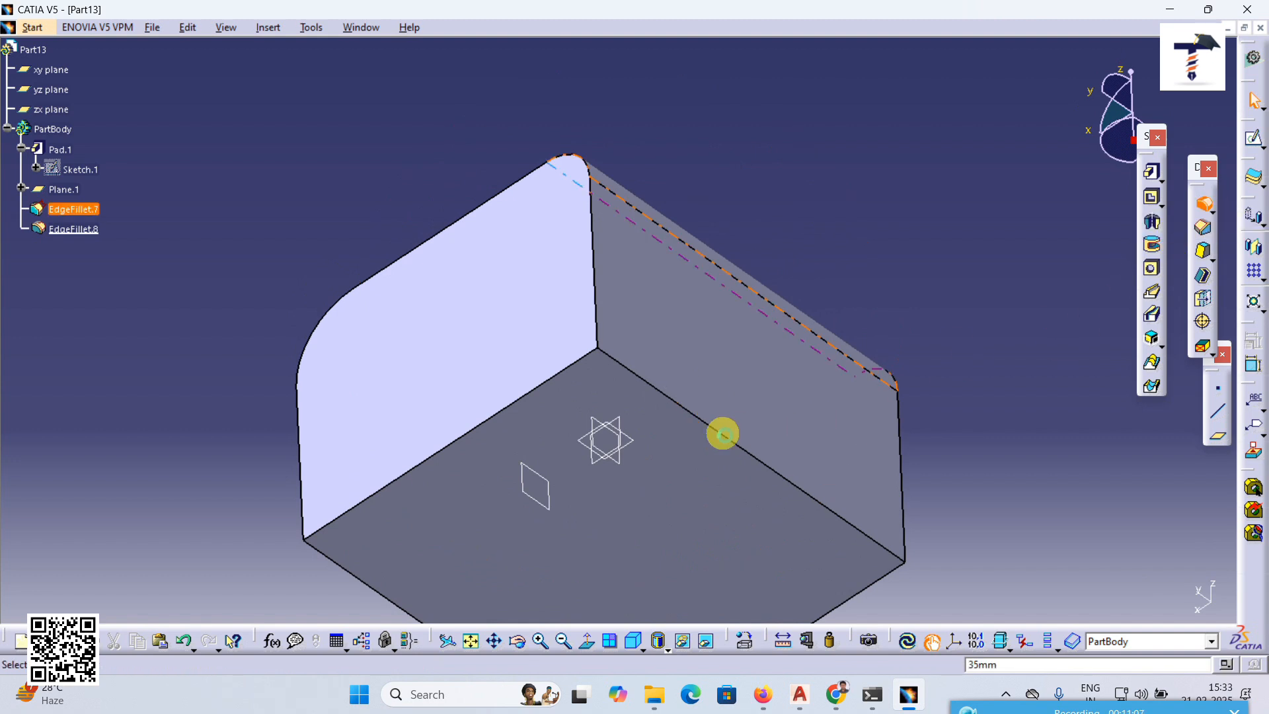
left_click(718, 434)
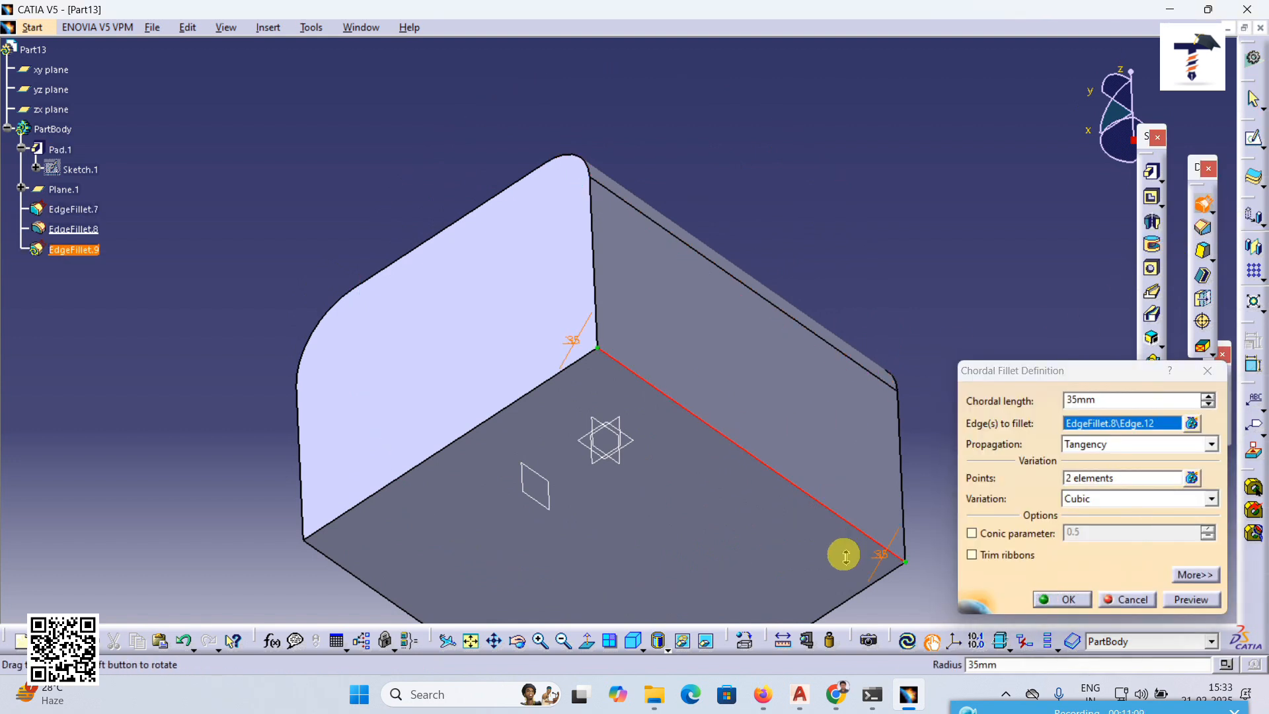
middle_click_drag(855, 580, 640, 490)
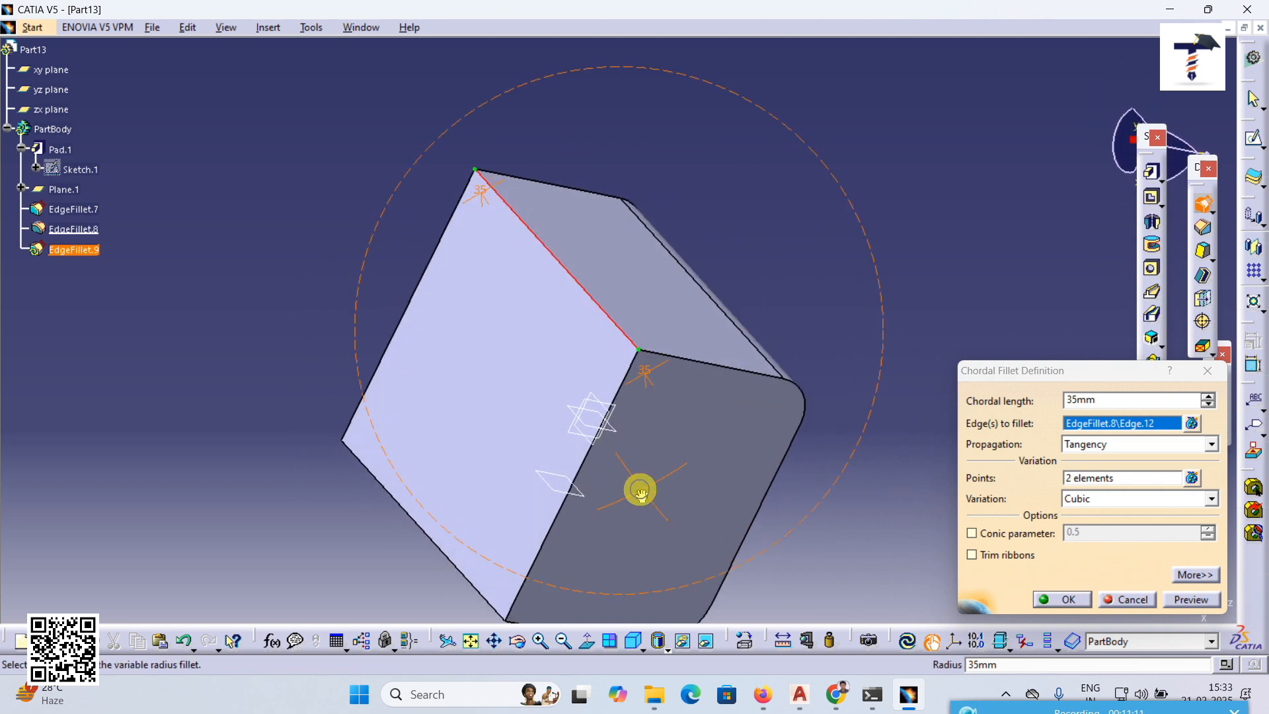
- Add two intermediate variation points on the edge, set the chordal length at one to 45 mm, and create the fillet
left_click(1132, 478)
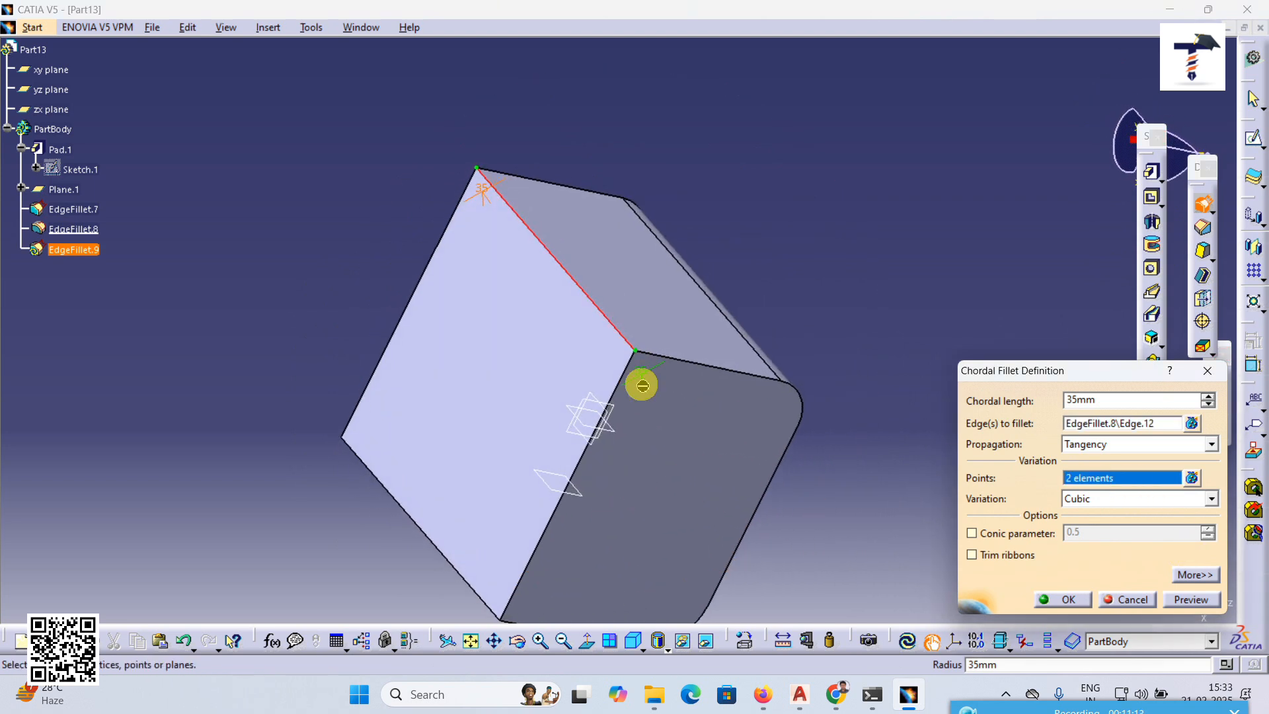
left_click(583, 291)
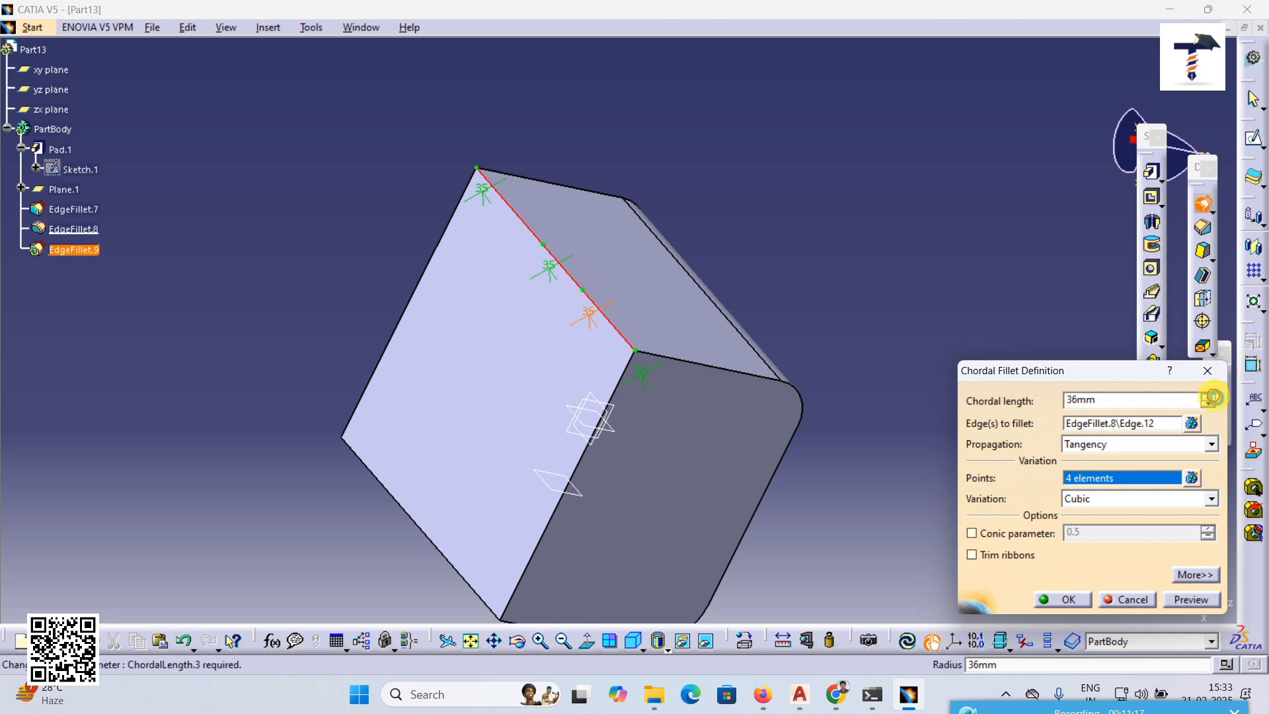
left_click(1204, 598)
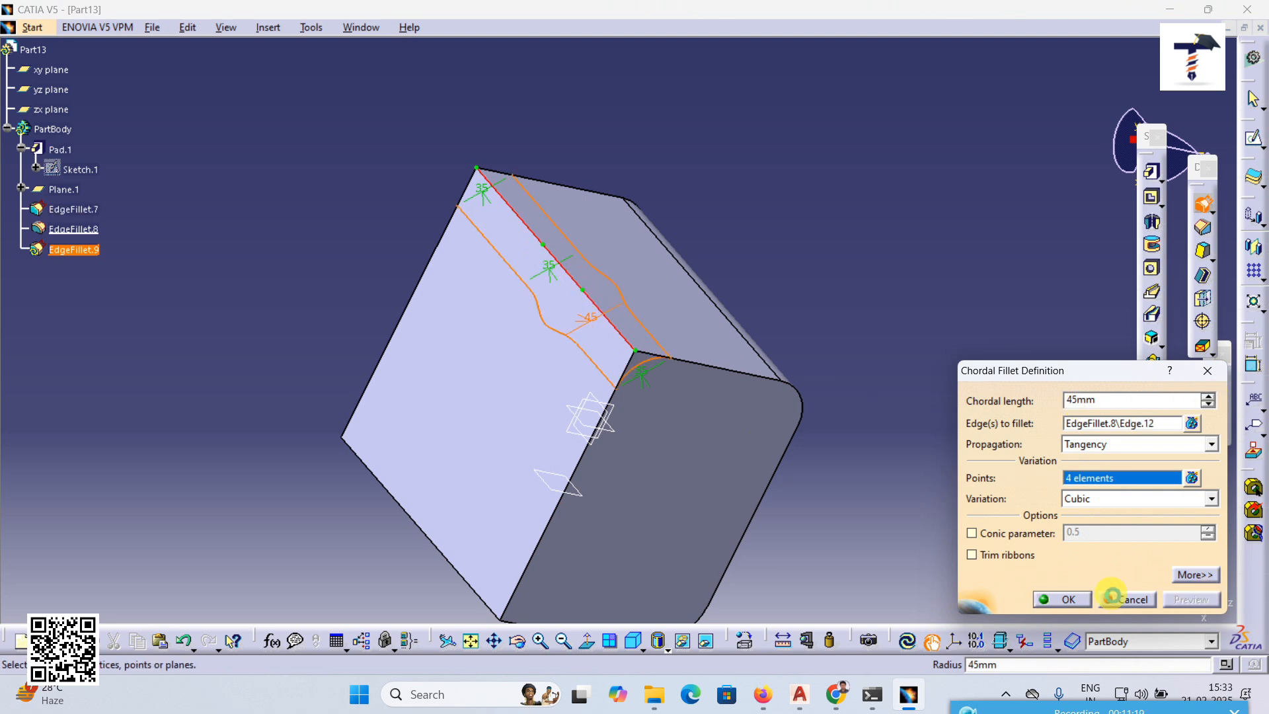
left_click(1069, 599)
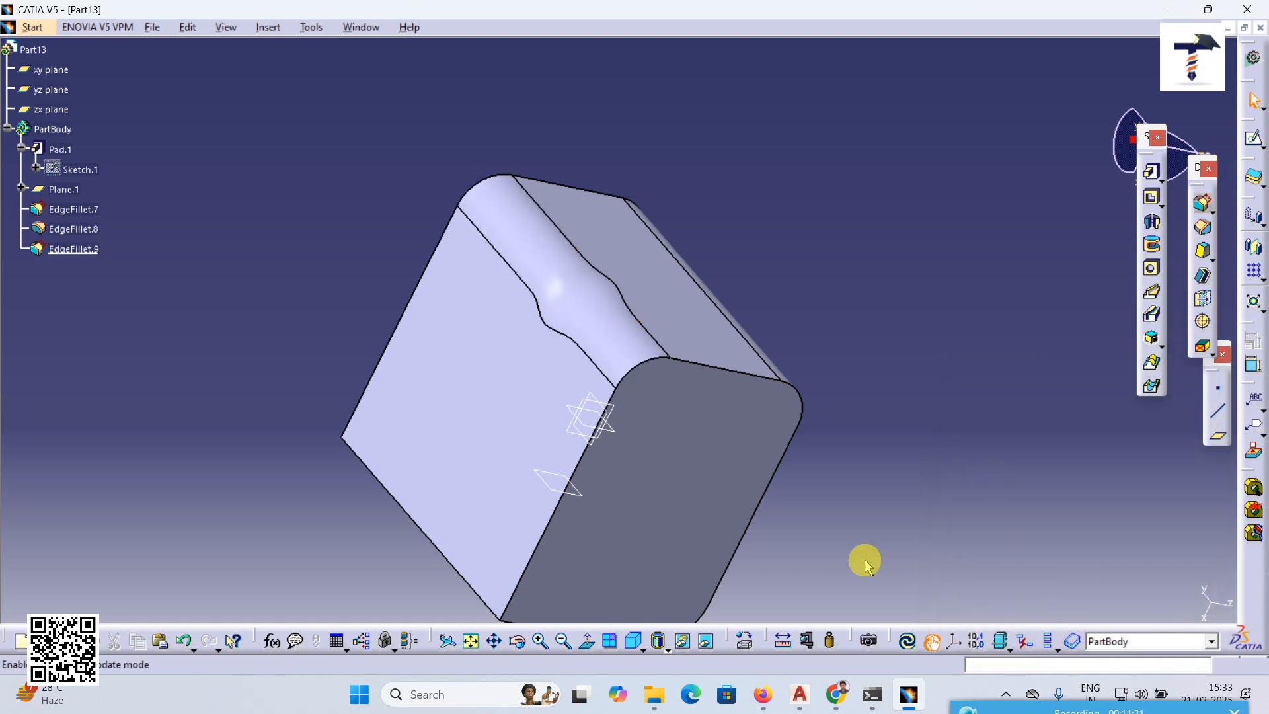
middle_click_drag(683, 230, 476, 331)
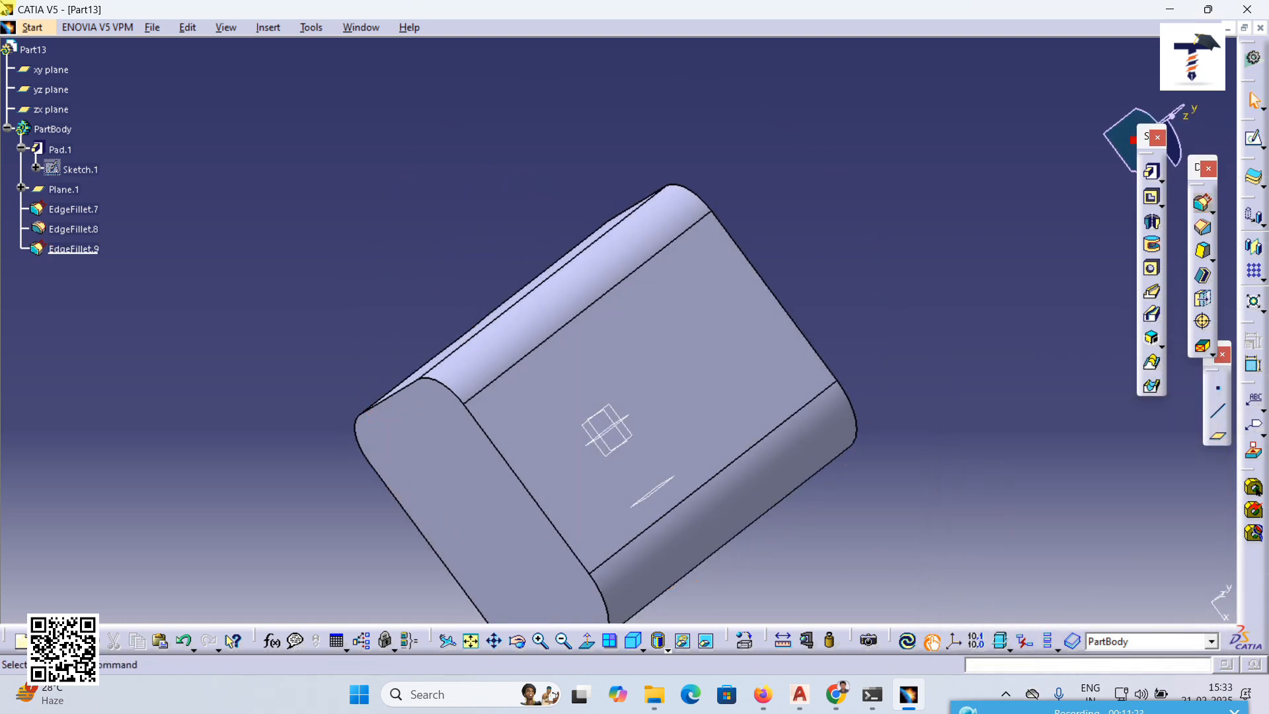
- Create a new Part Design part named Part14 with hybrid design enabled
left_click(32, 28)
mouse_move(112, 65)
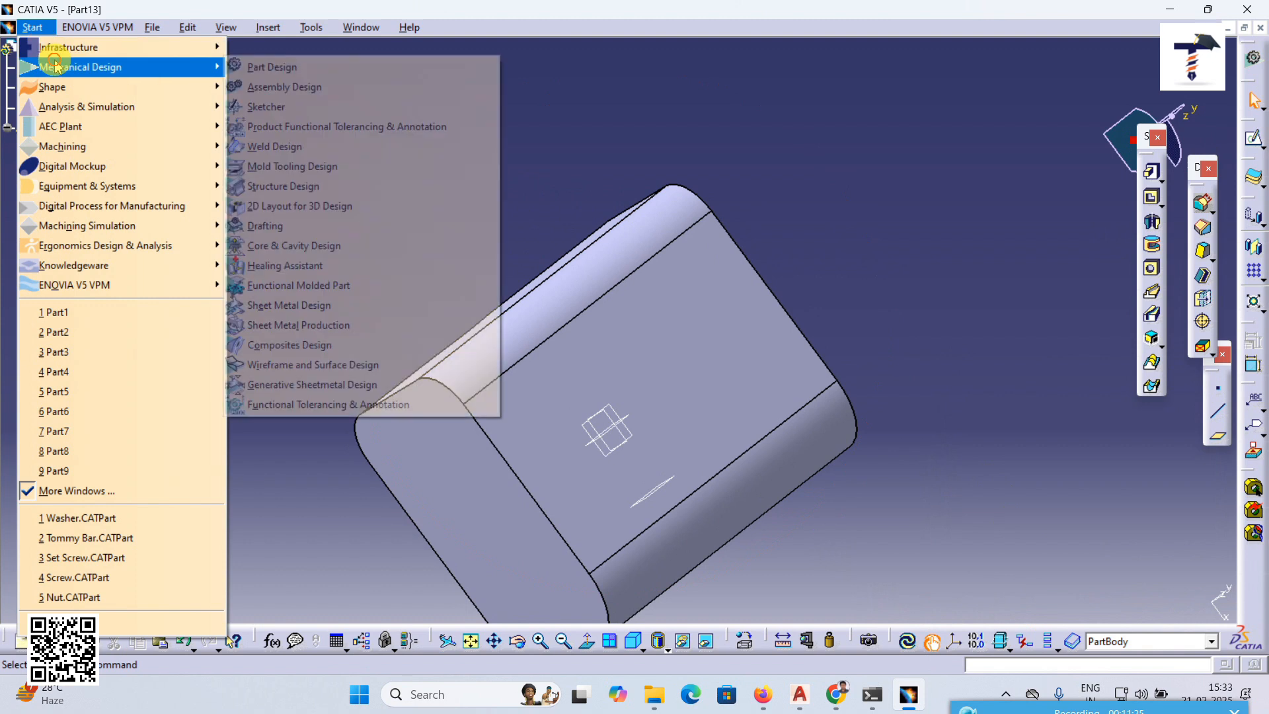
left_click(286, 69)
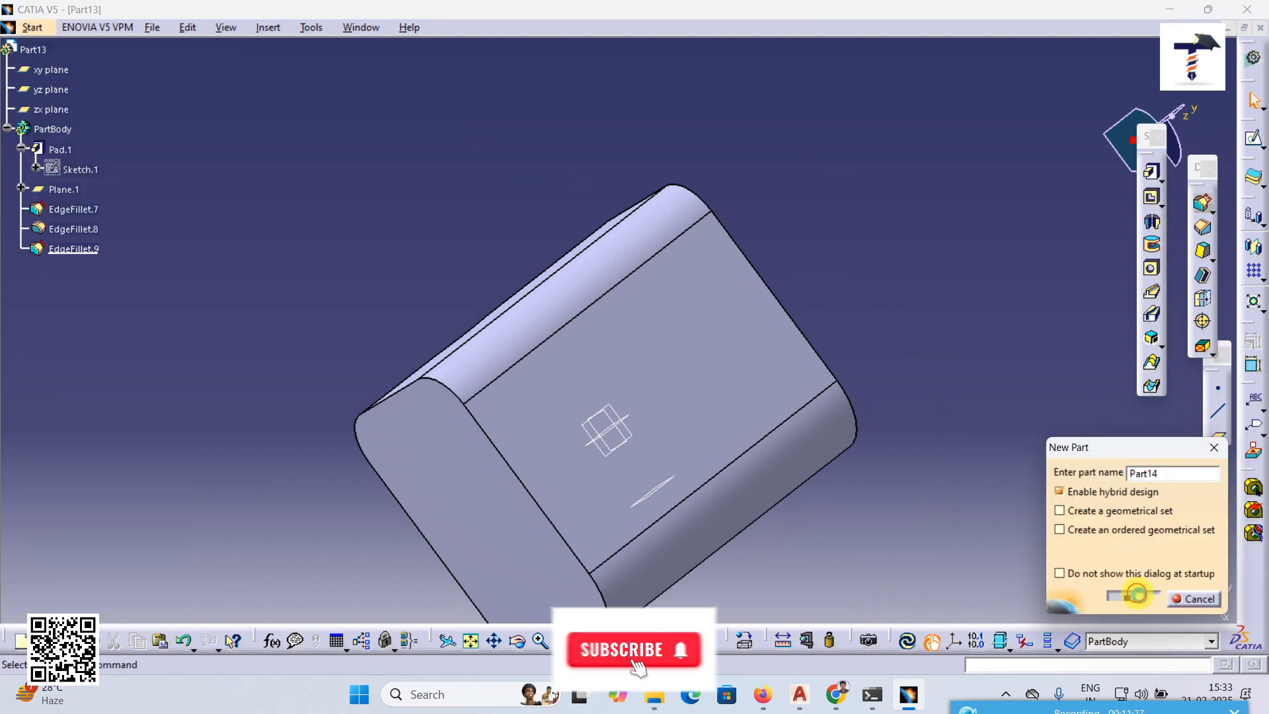
left_click(1120, 595)
- Open a sketch on the yz plane and draw a vertical line to the left of the origin
middle_click_drag(696, 448, 636, 370)
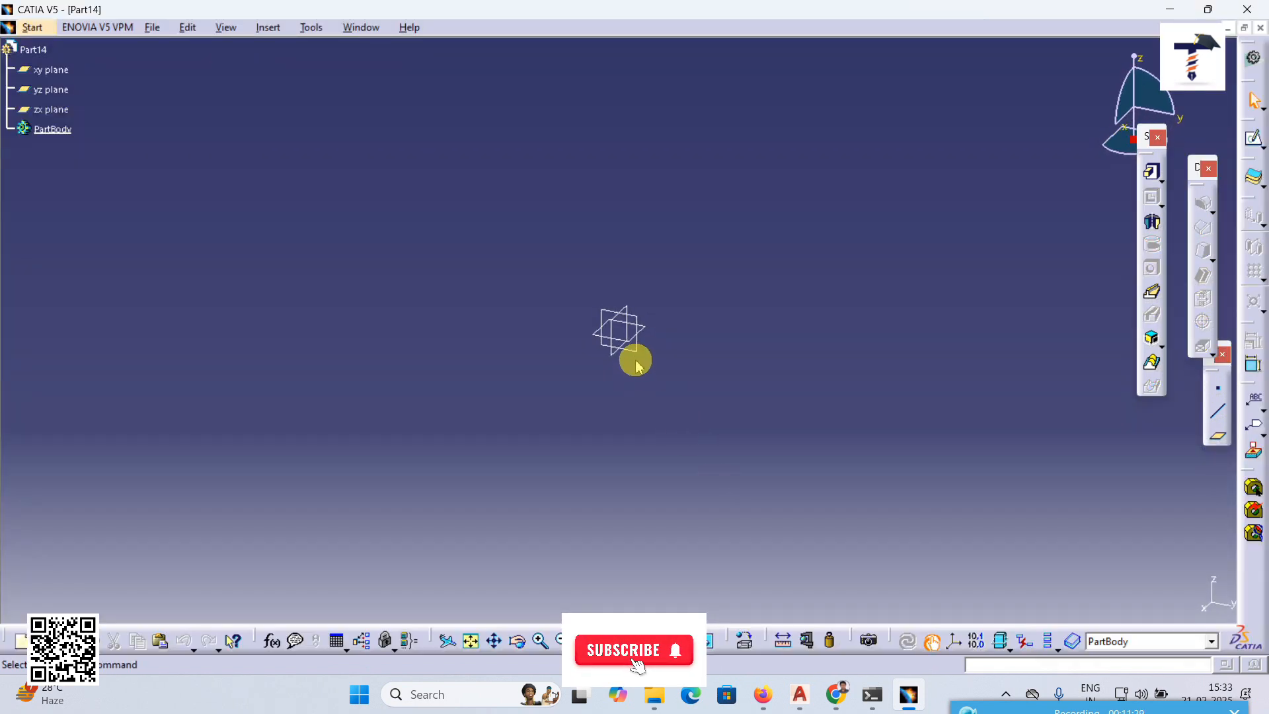
left_click(636, 365)
left_click(1254, 139)
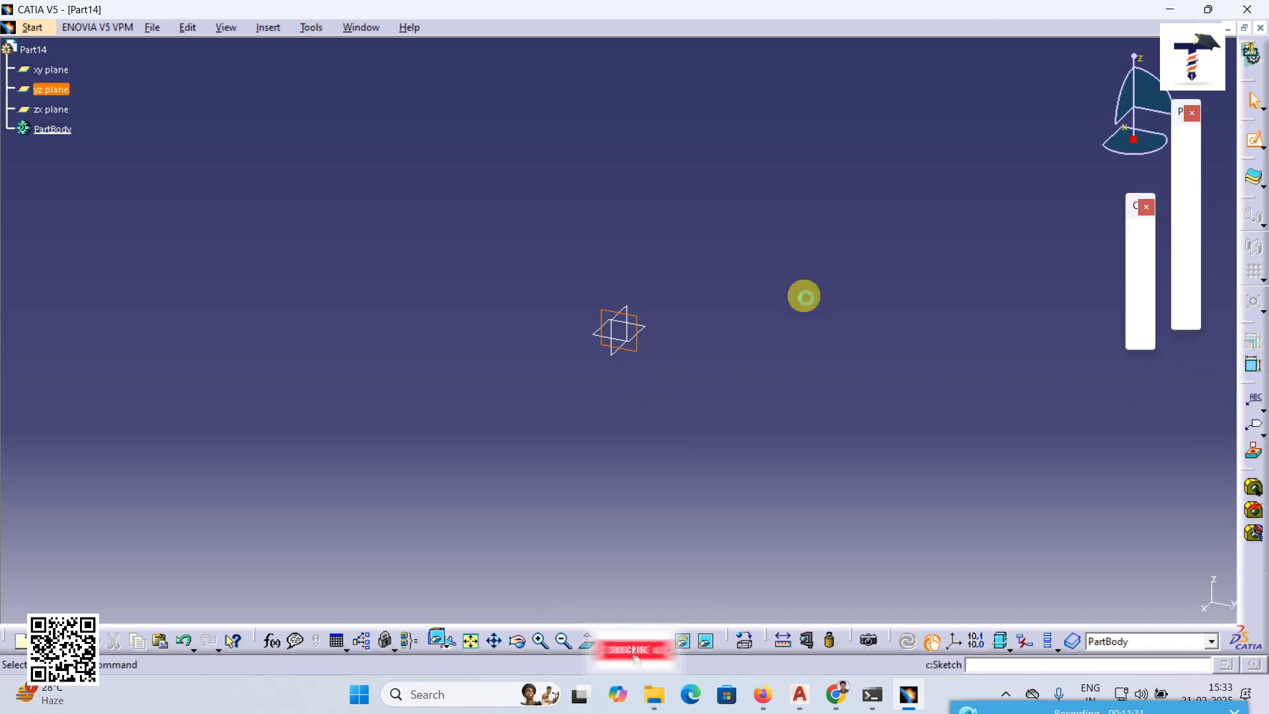
left_click(1188, 193)
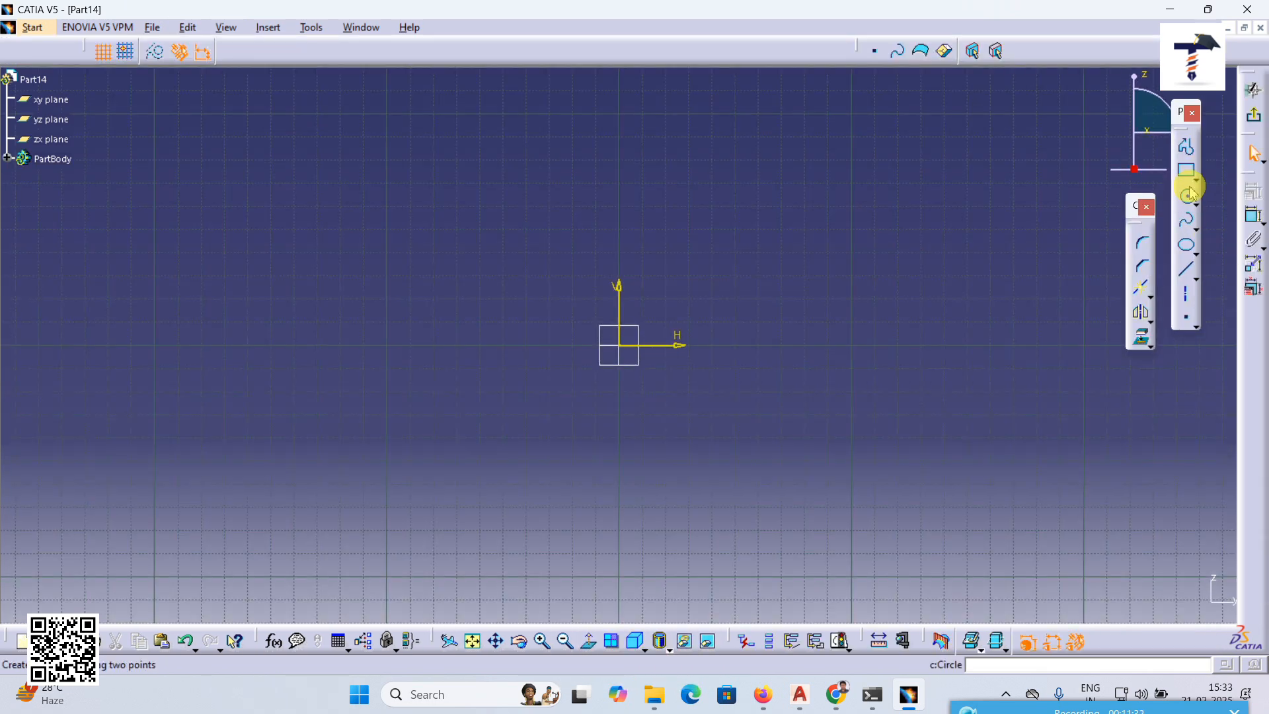
left_click(1190, 271)
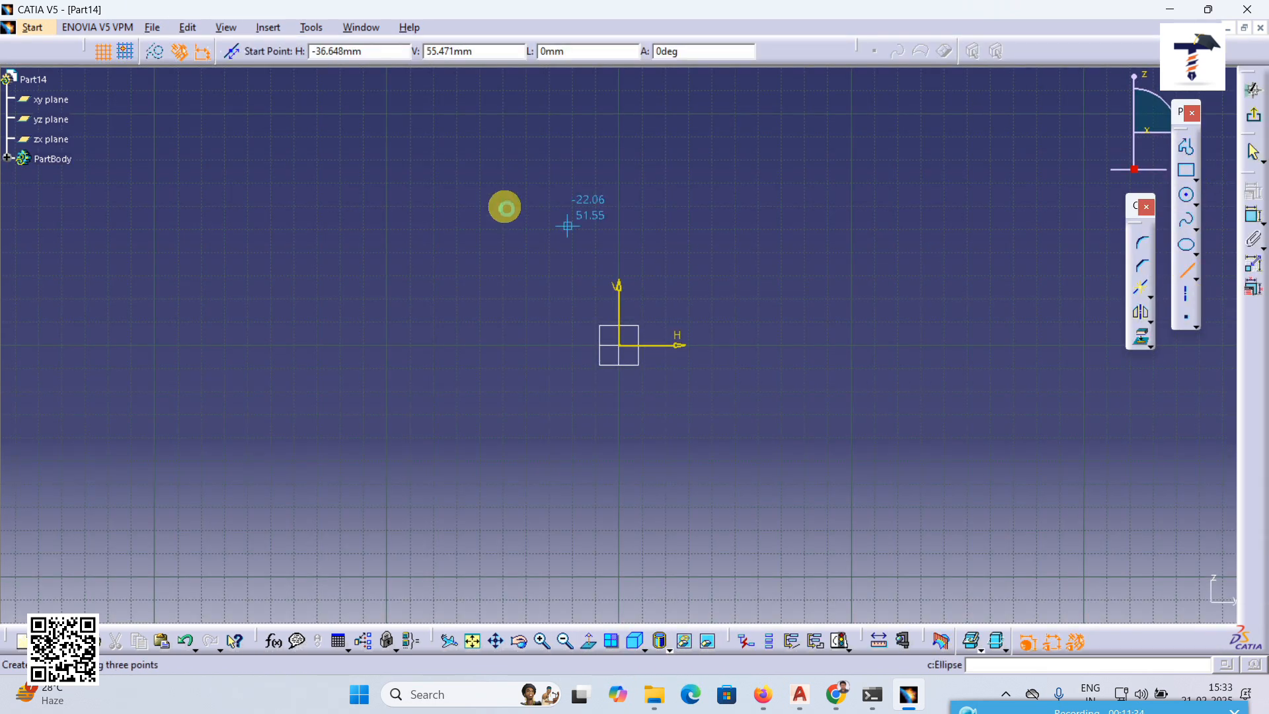
left_click(389, 200)
left_click(389, 439)
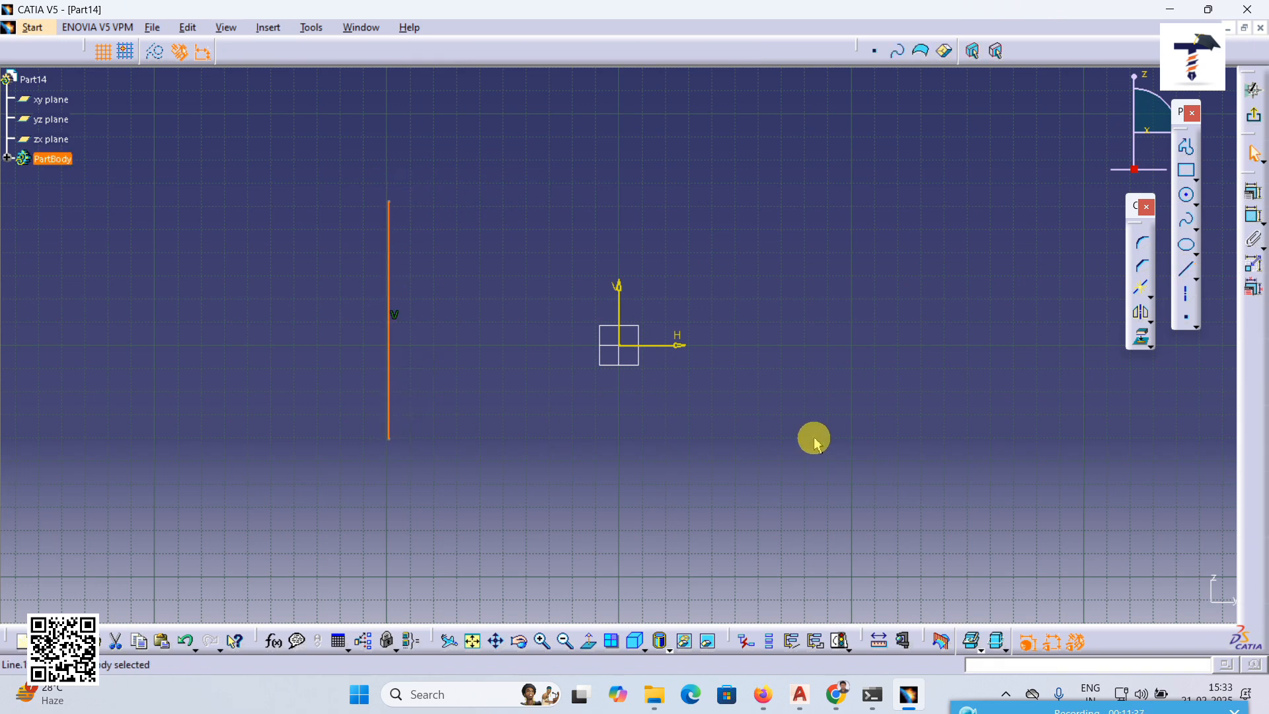
- Complete the closed outline with a horizontal base, an opposite vertical side and a recessed top with two sloped flanks, then exit the sketch
left_click(1188, 148)
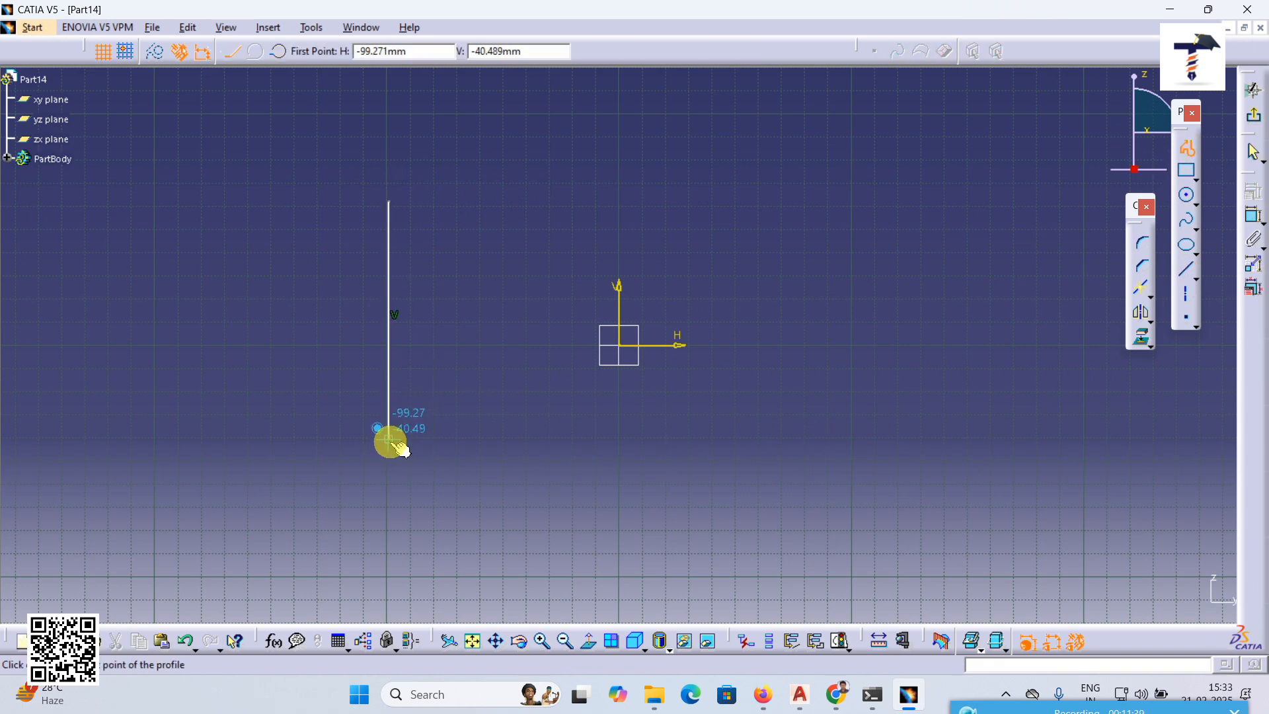
left_click(389, 440)
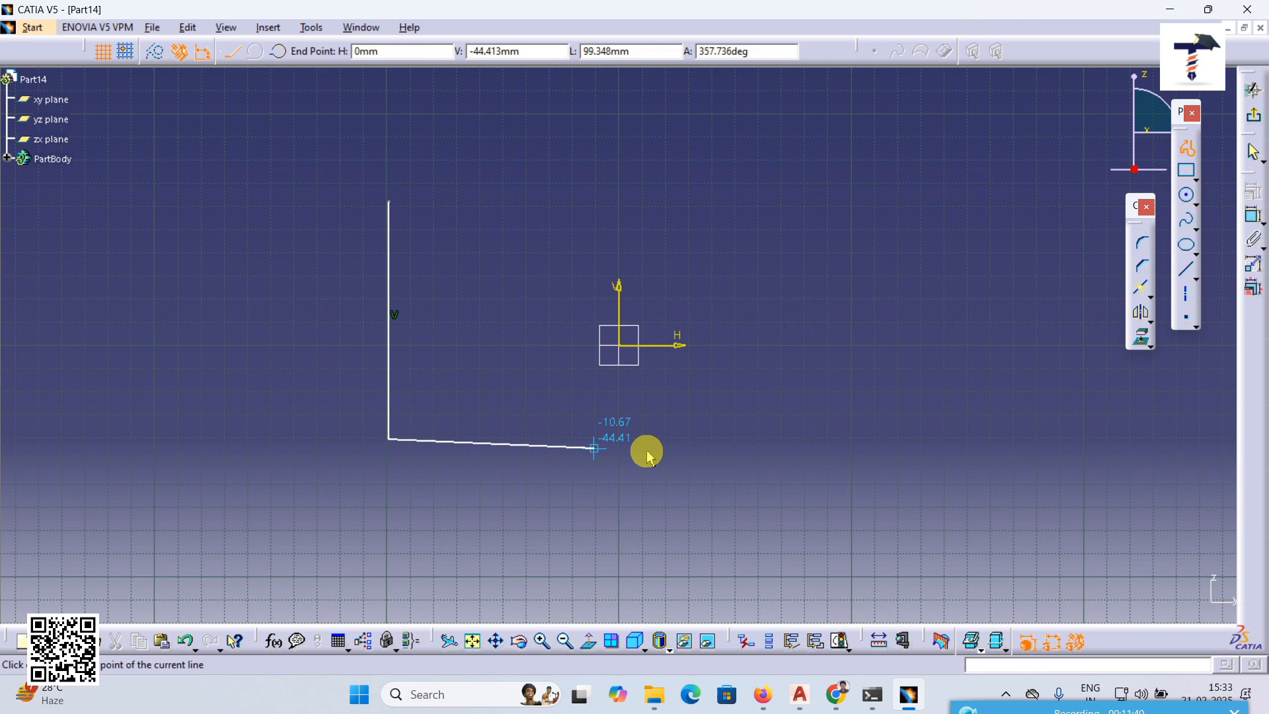
left_click(853, 439)
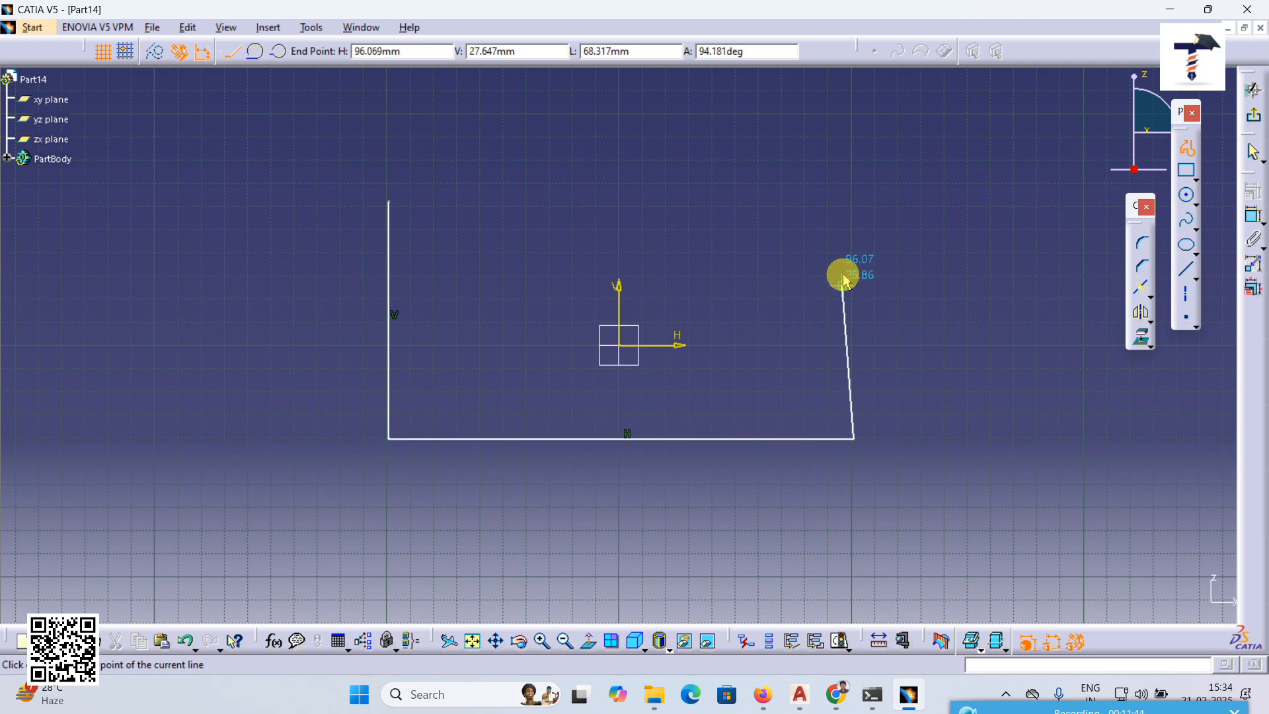
left_click(854, 203)
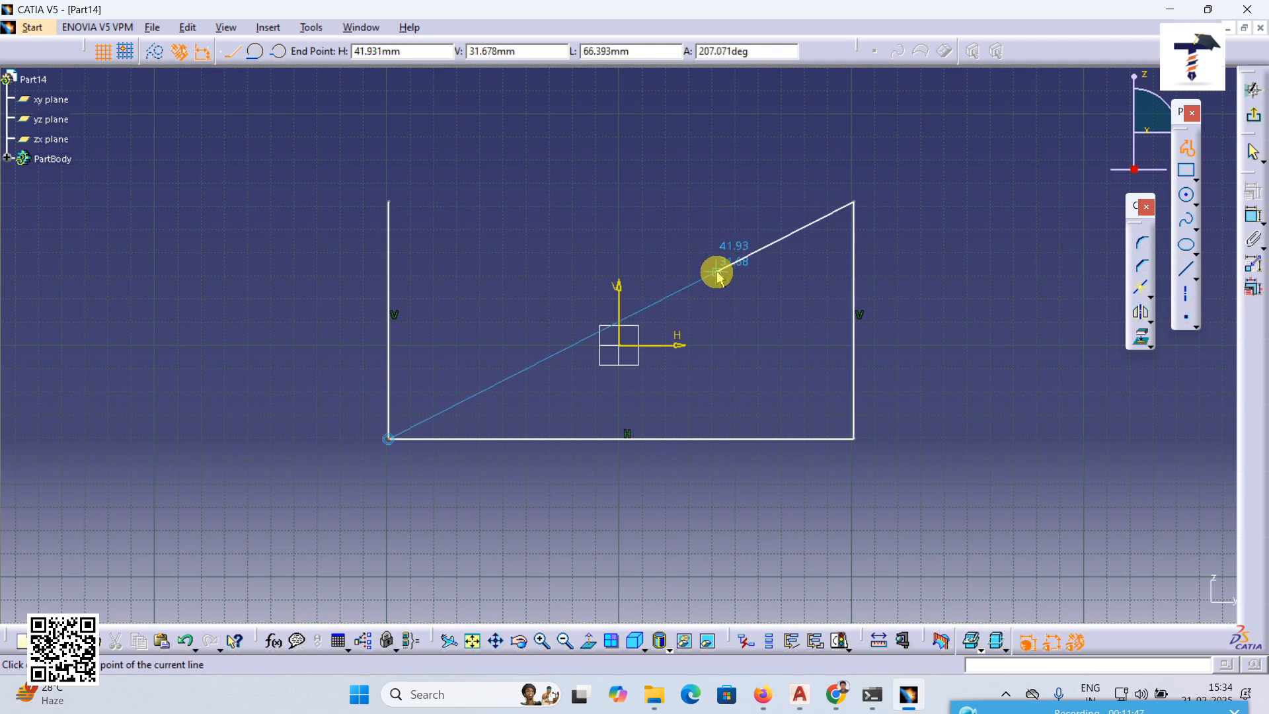
left_click(718, 270)
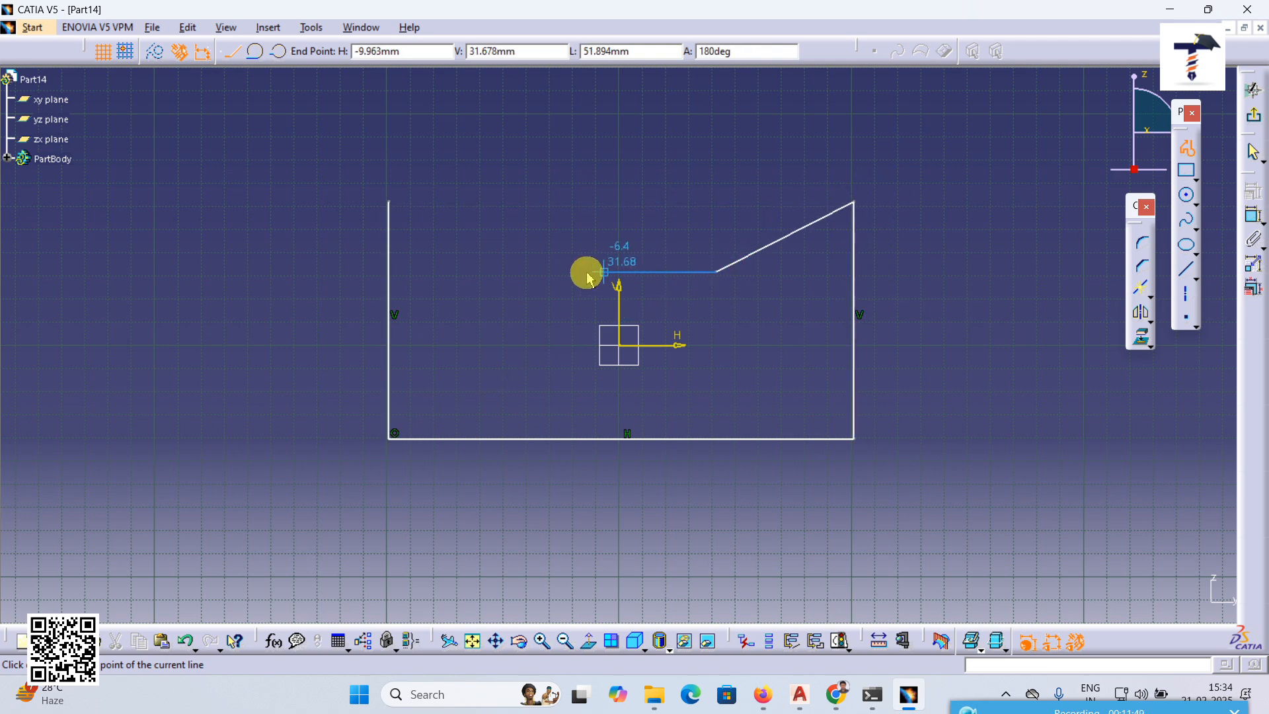
left_click(551, 271)
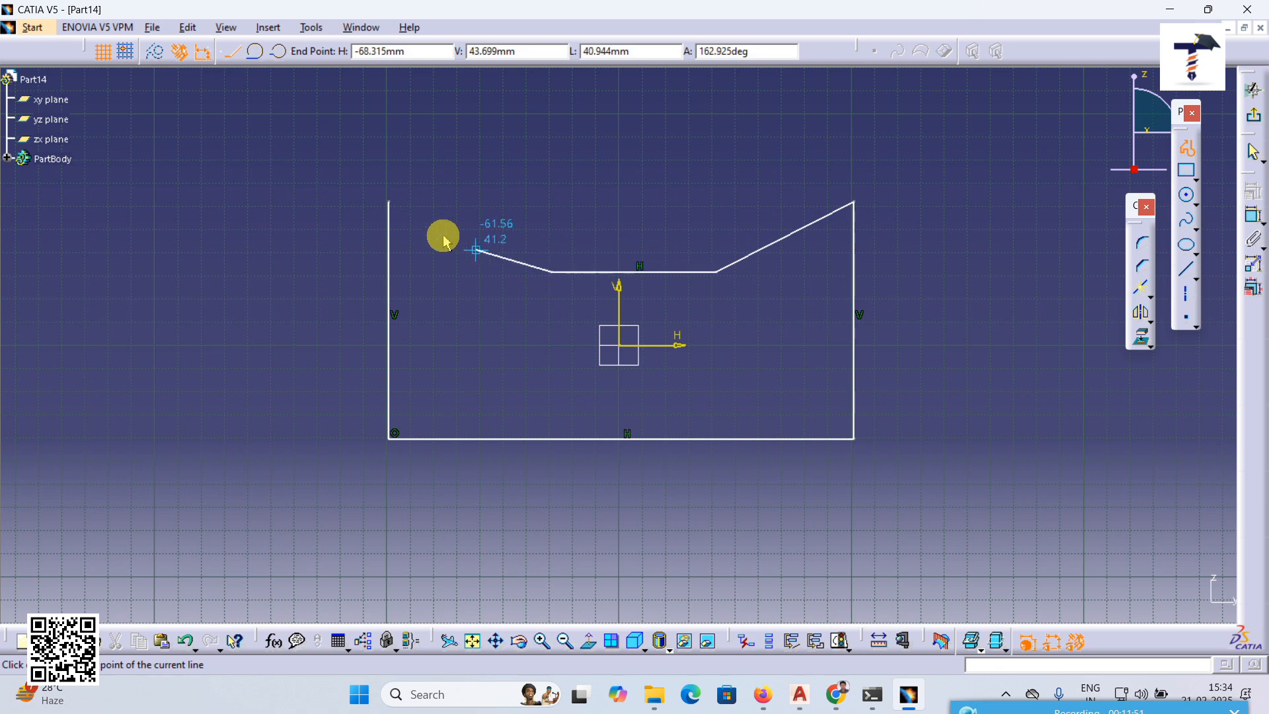
left_click(388, 202)
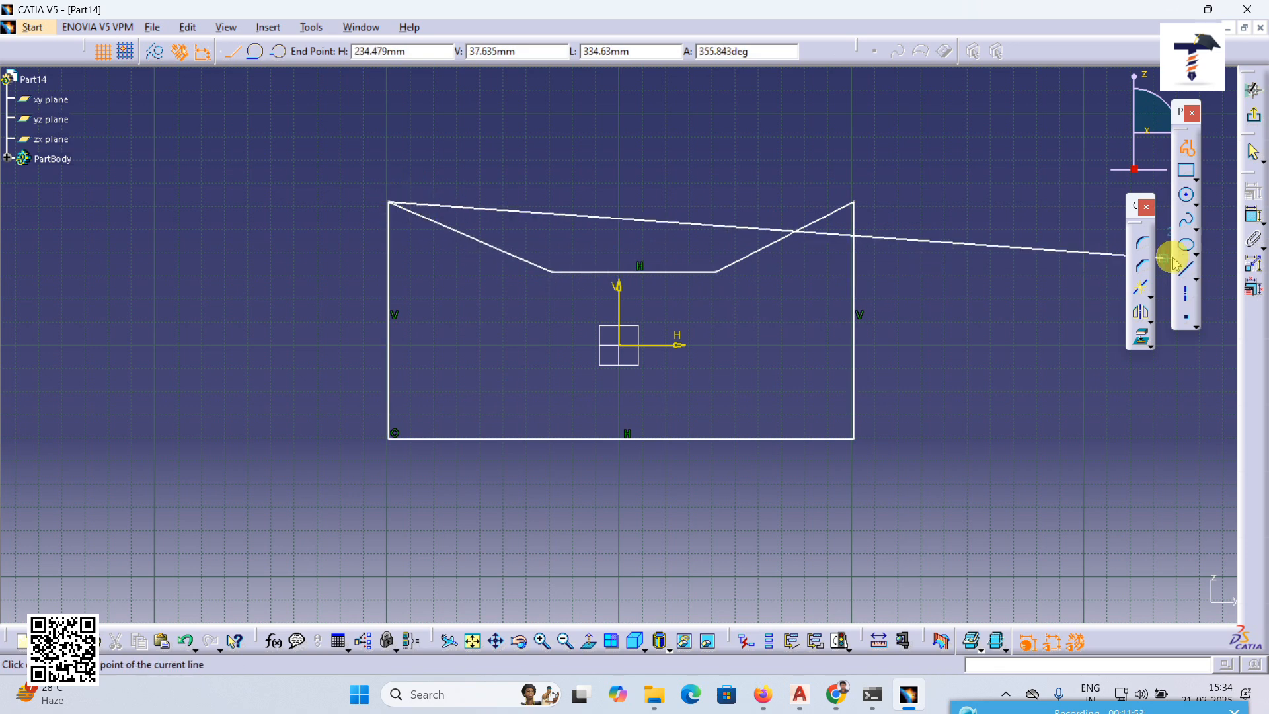
left_click(1253, 118)
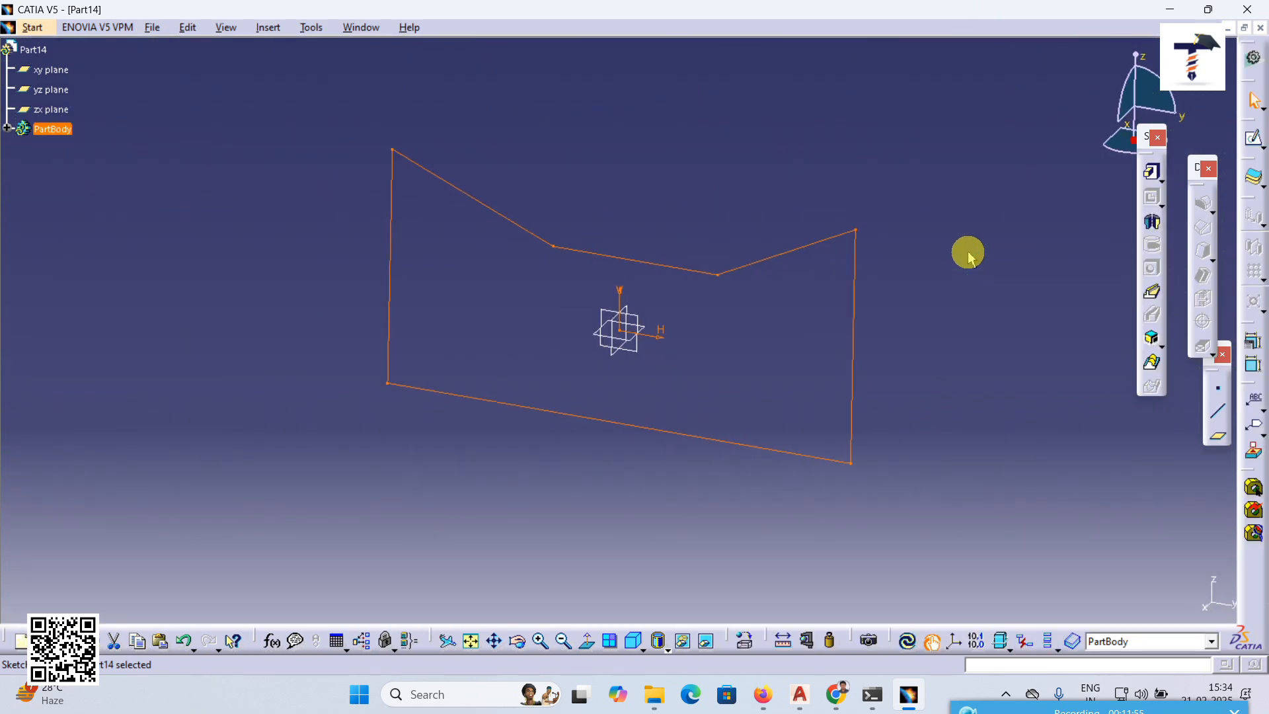
- Pad the recessed profile 20 mm with mirrored extent
left_click(1153, 173)
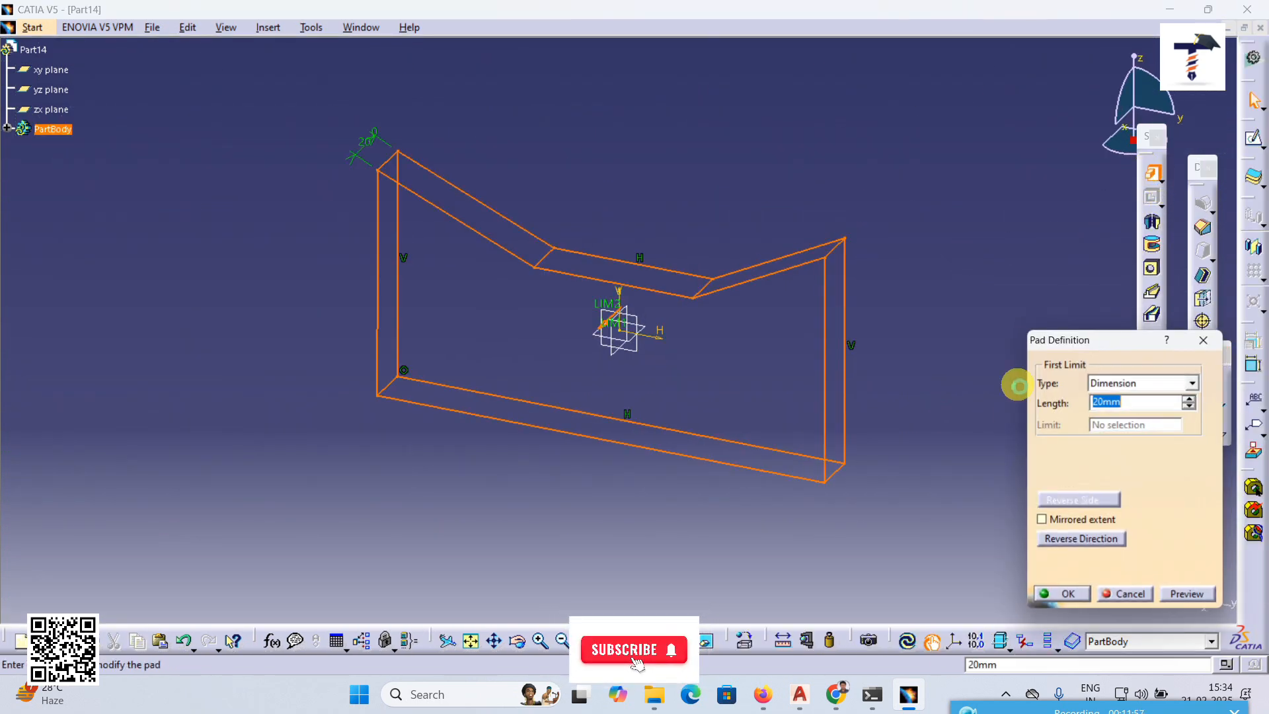
left_click(1075, 527)
left_click(1062, 599)
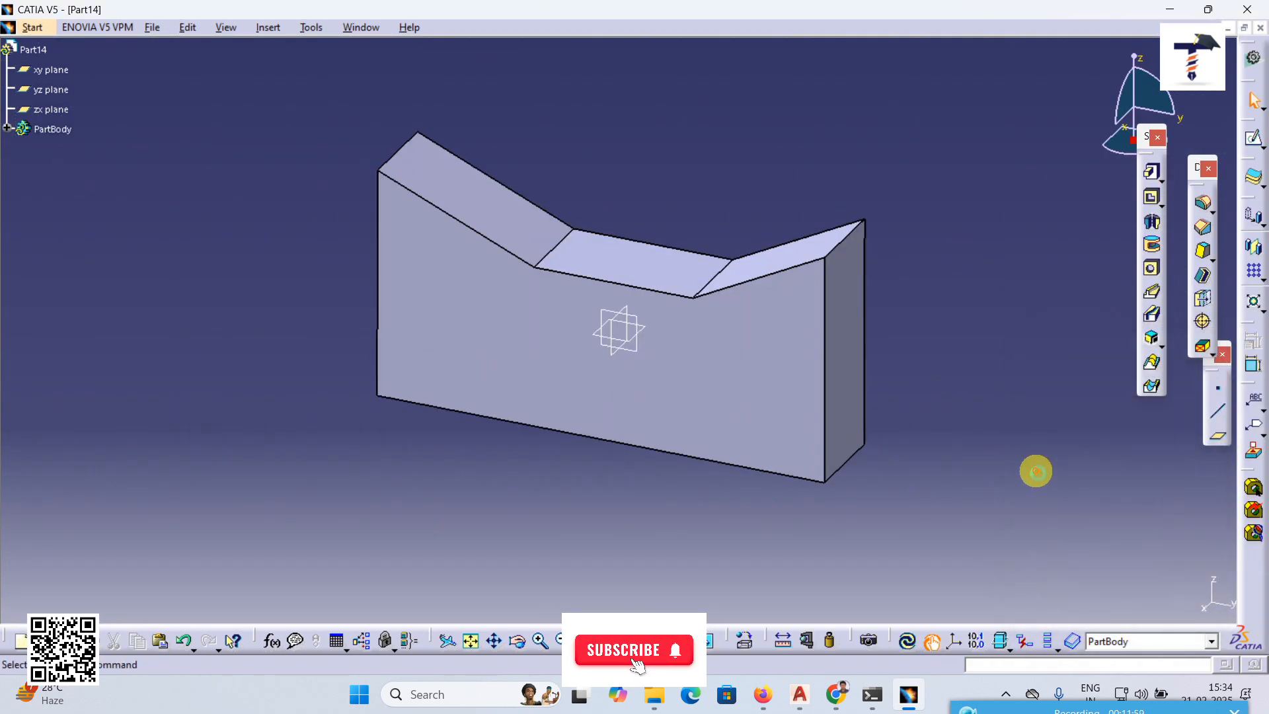
- Start a face-face fillet and select the two sloped top faces on either side of the flat recess
left_click(1201, 322)
left_click(1211, 232)
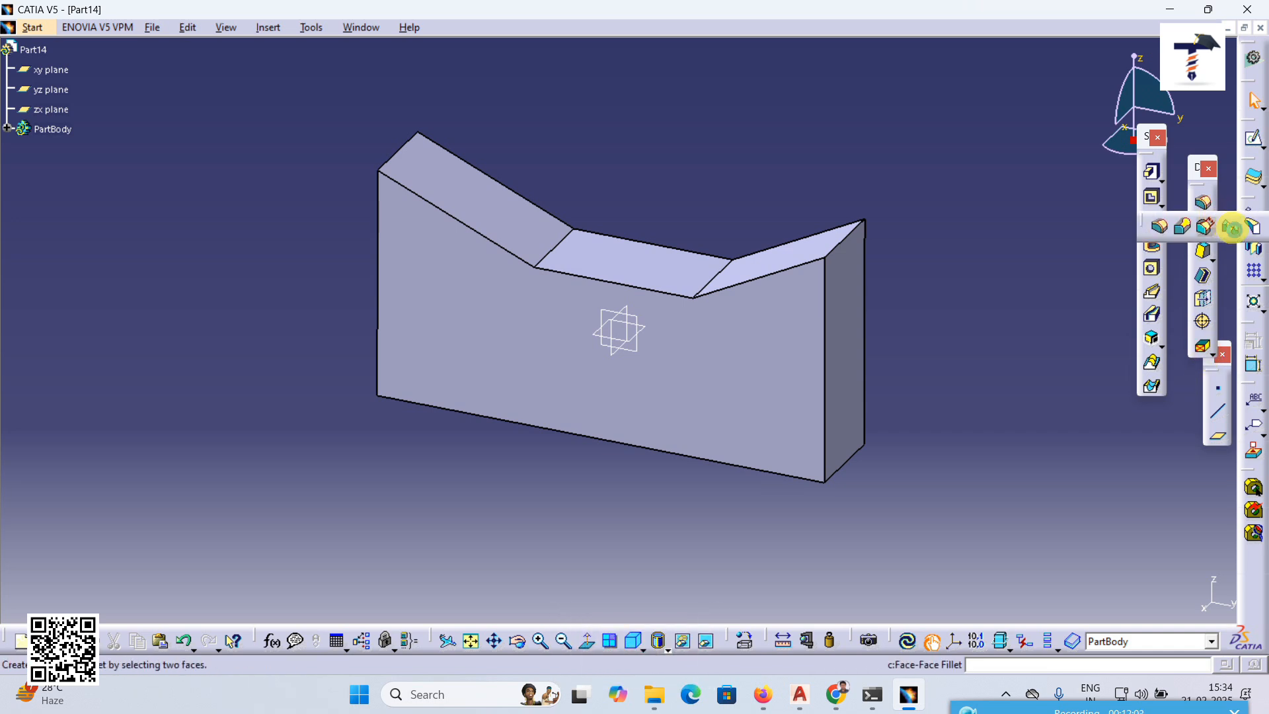
left_click(1232, 227)
middle_click_drag(573, 332, 555, 354)
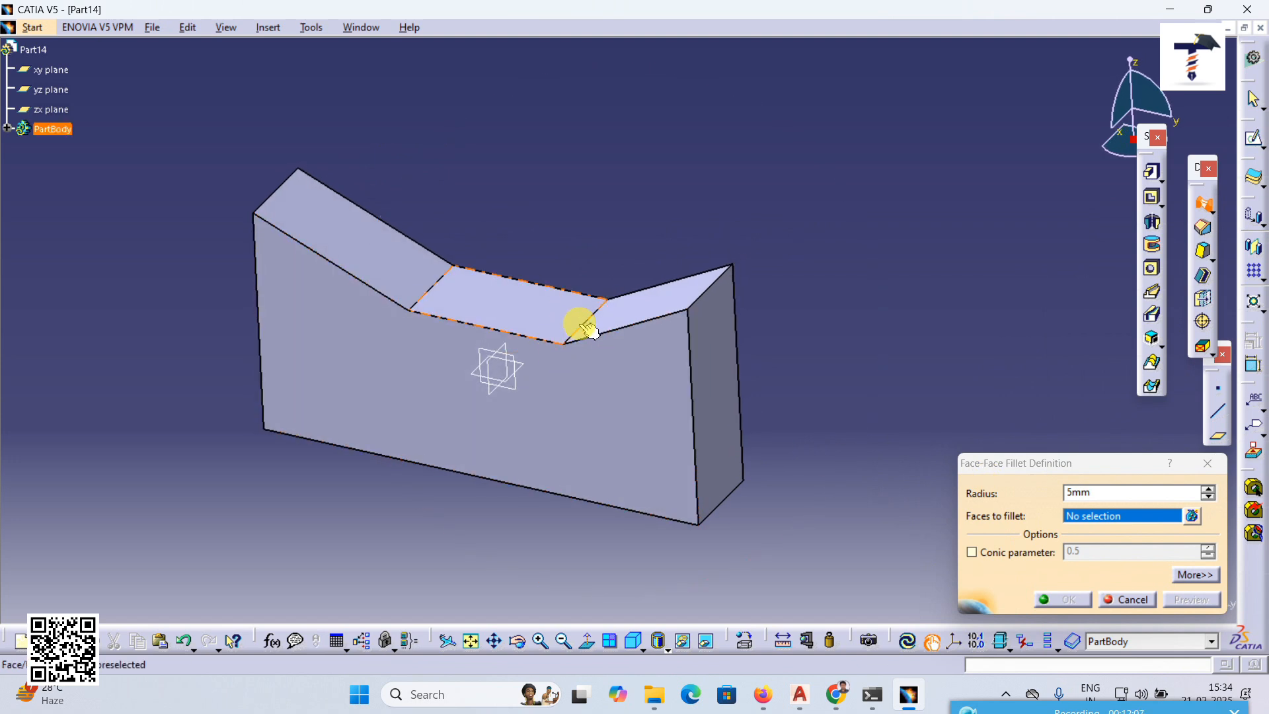
left_click(627, 323)
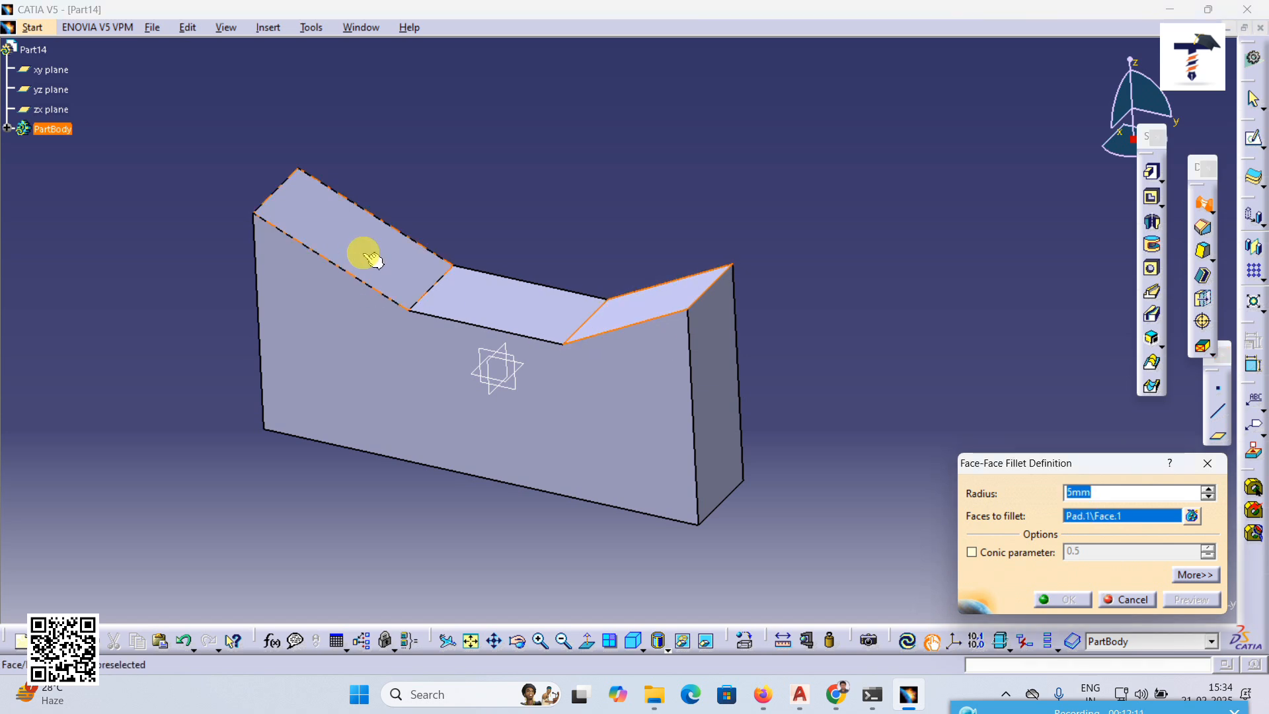
left_click(370, 255)
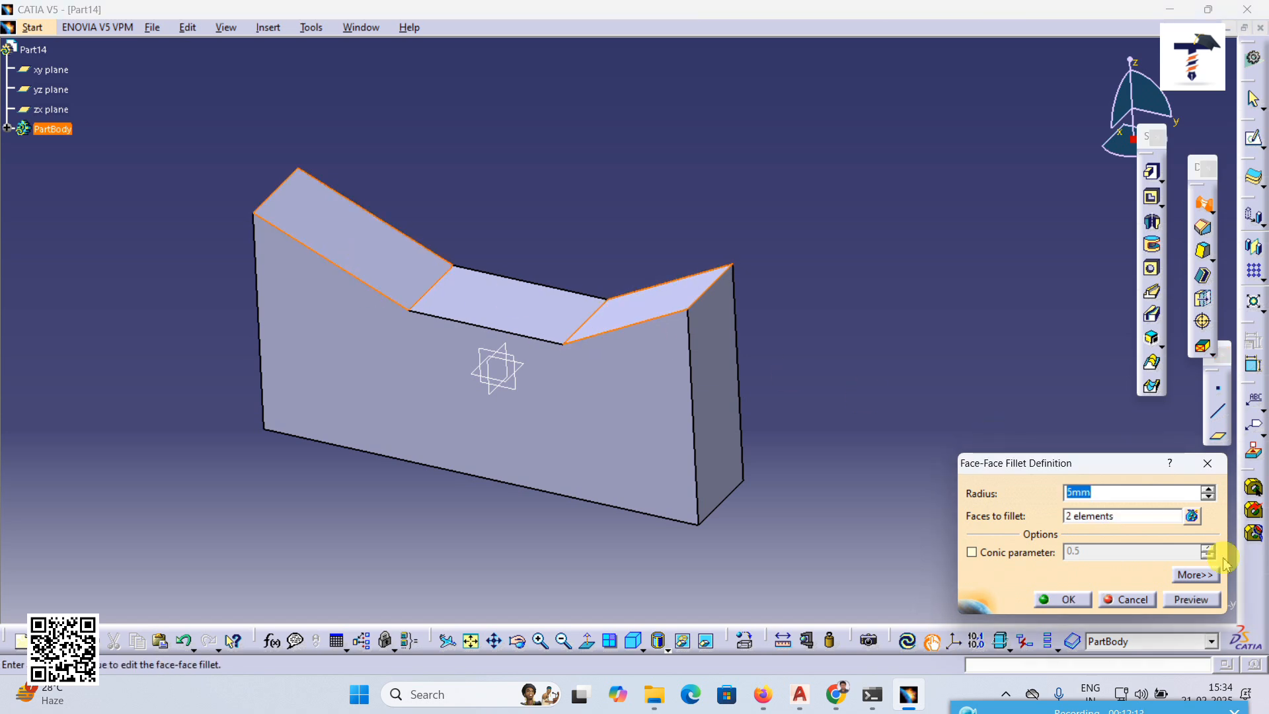
- Try the face-face fillet at 5 mm, then preview it at increasing radii up to 126 mm
left_click(1189, 599)
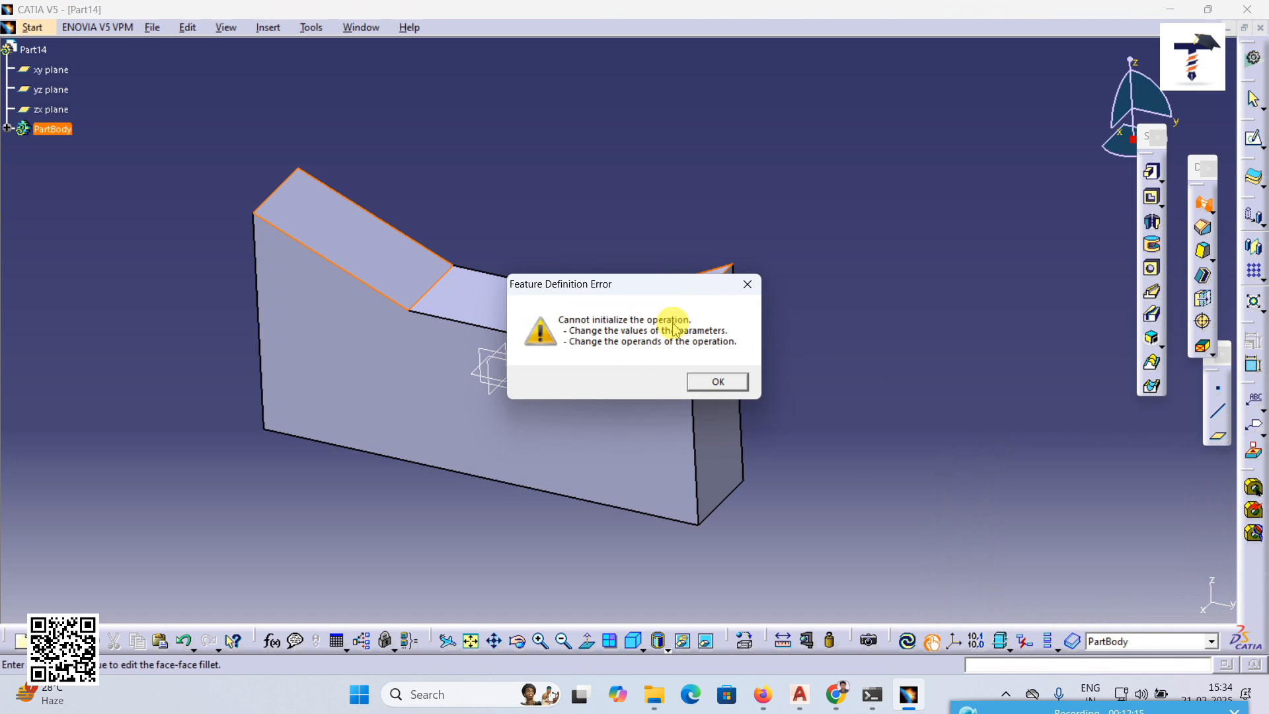
left_click(712, 383)
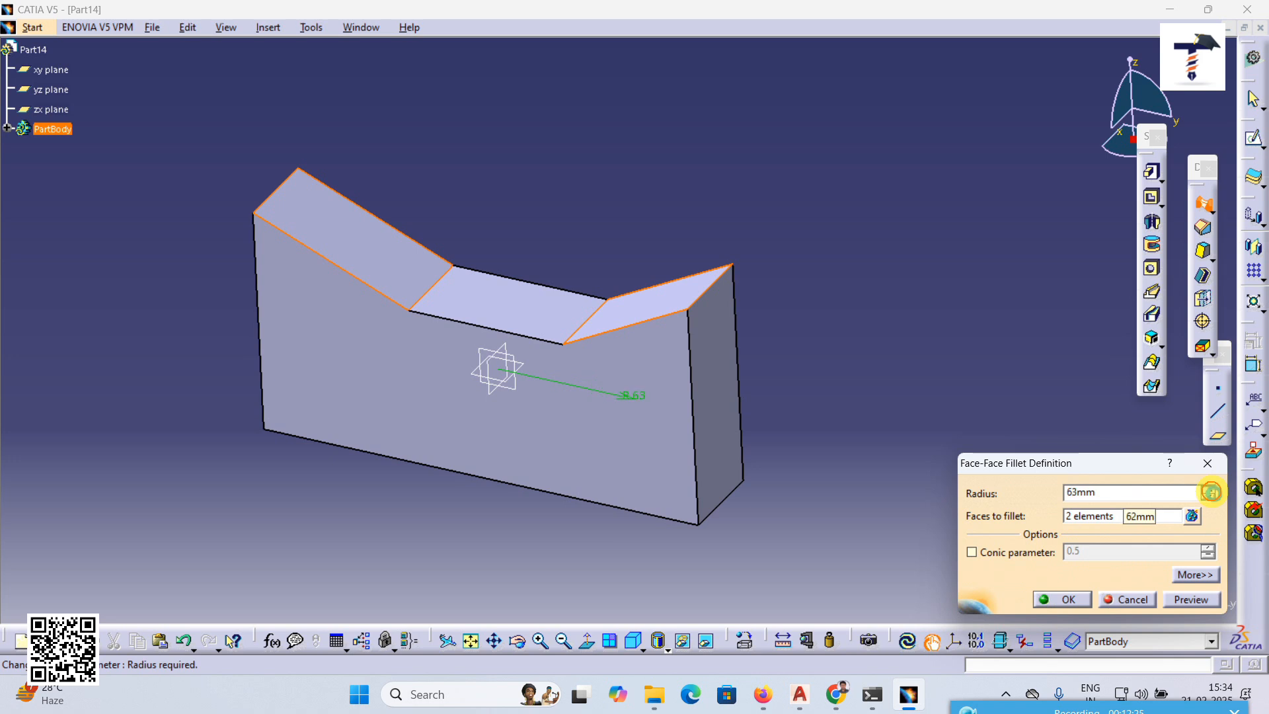
left_click(1211, 492)
left_click(1189, 600)
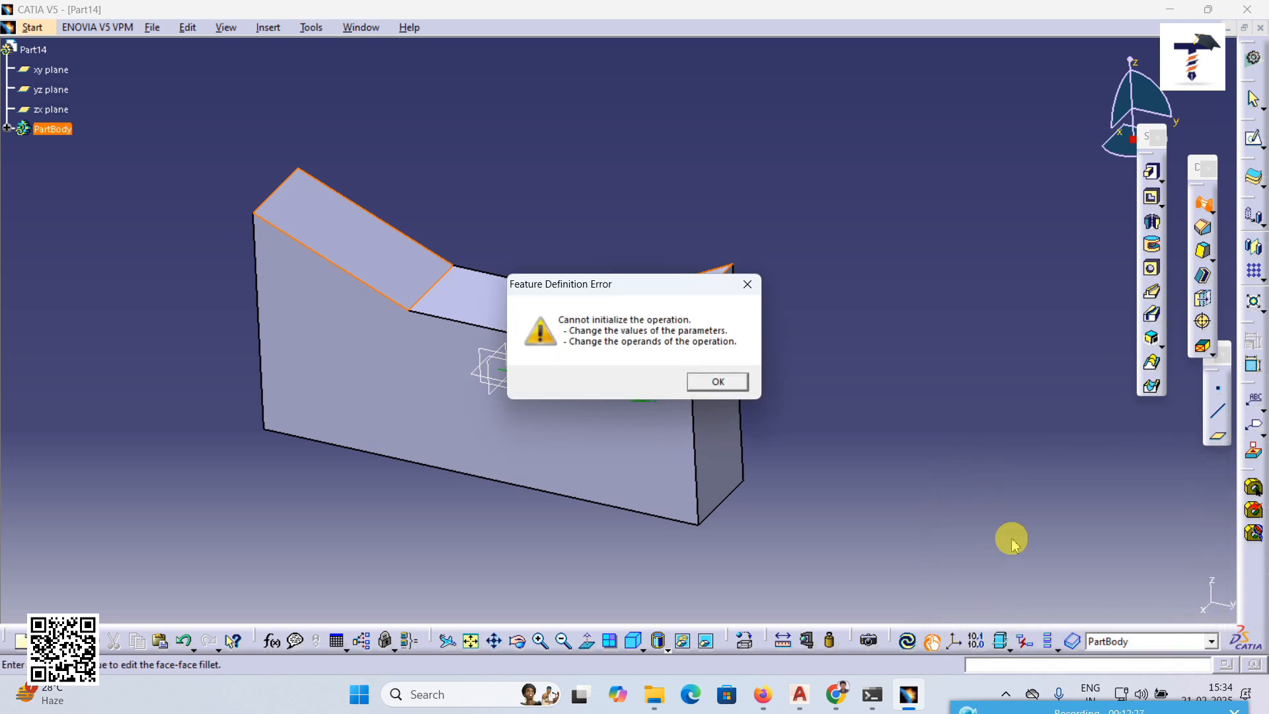
left_click(718, 382)
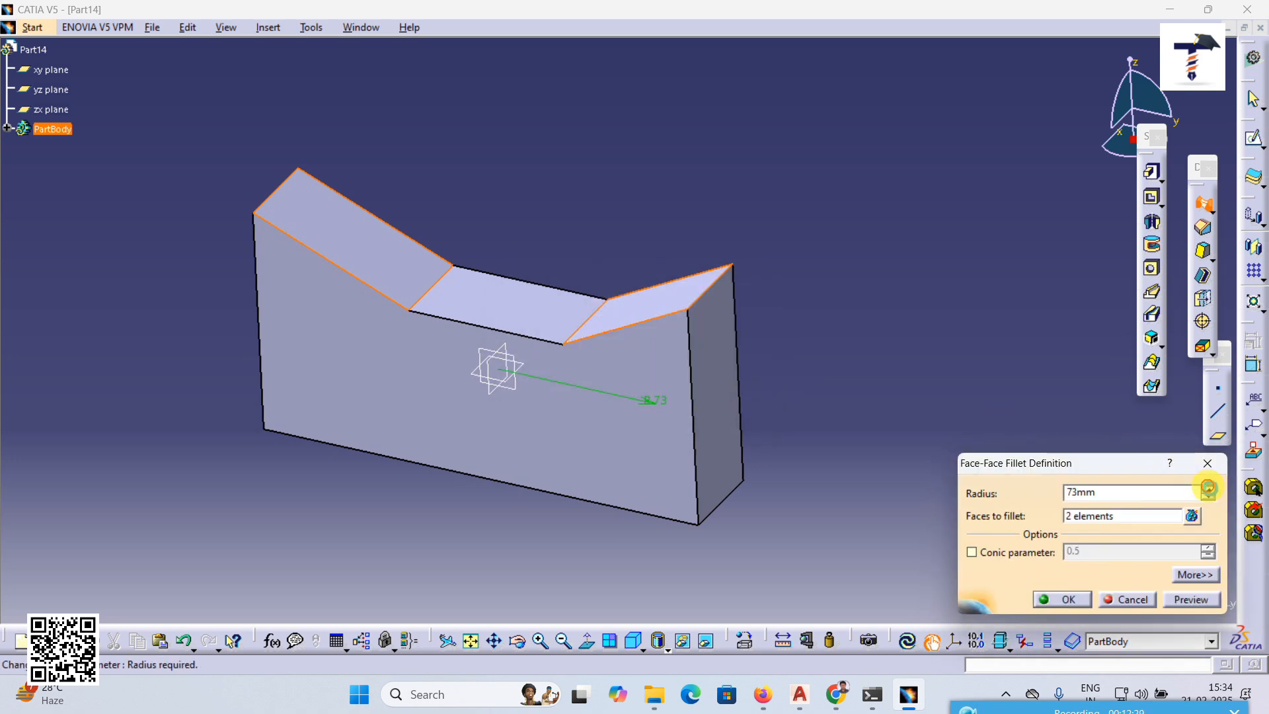
left_click(1209, 489)
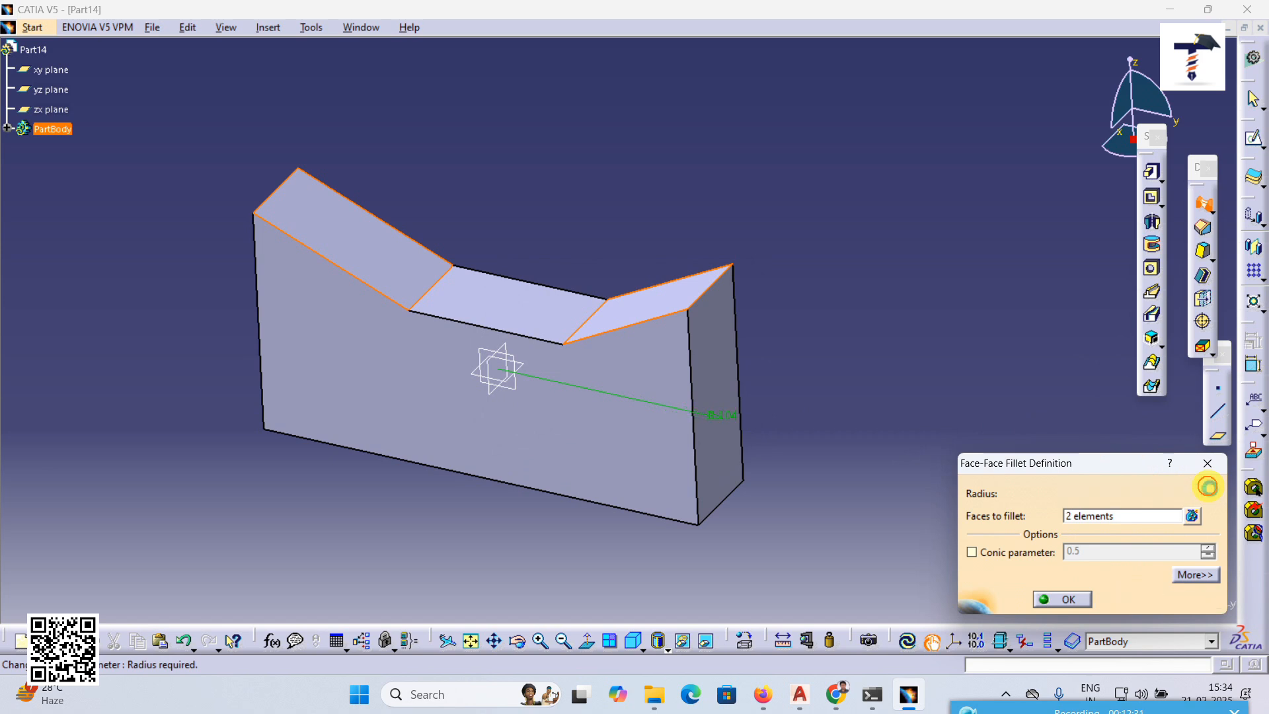
left_click(1175, 599)
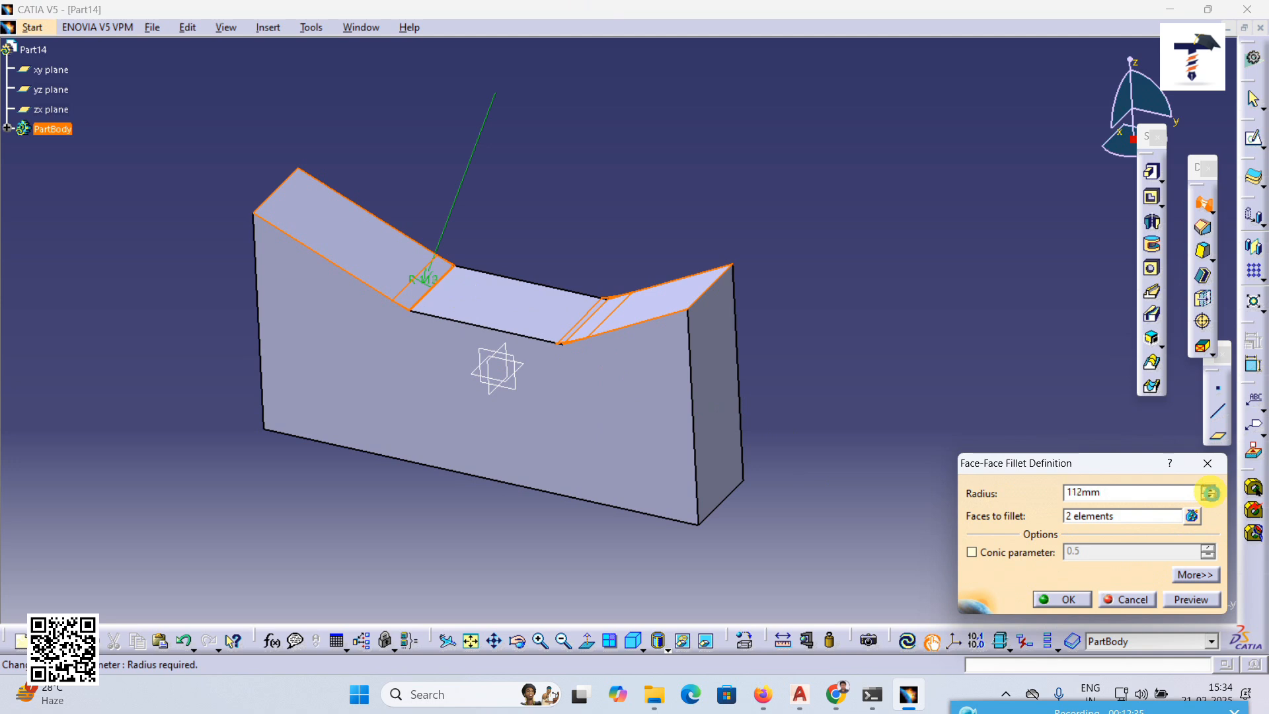
left_click(1209, 491)
left_click(1193, 599)
middle_click_drag(508, 470, 529, 423)
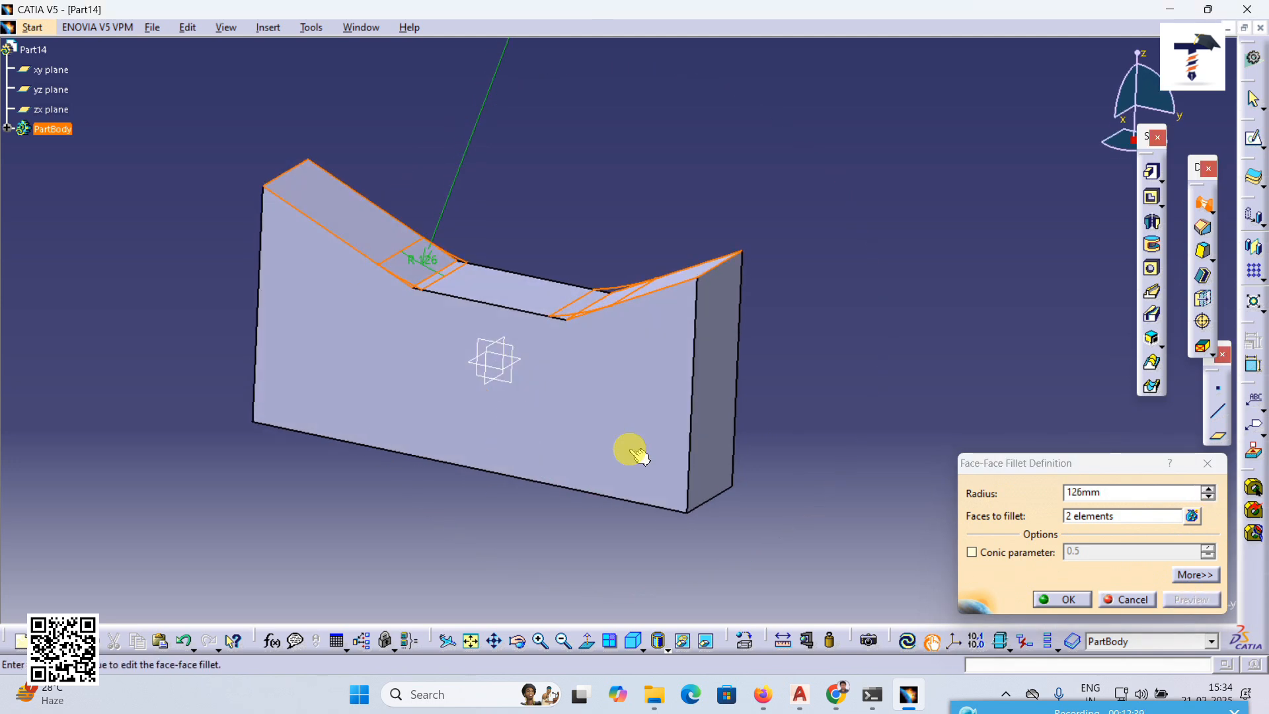
- Set the face-face fillet radius to 200 mm and create the fillet
double_click(1190, 494)
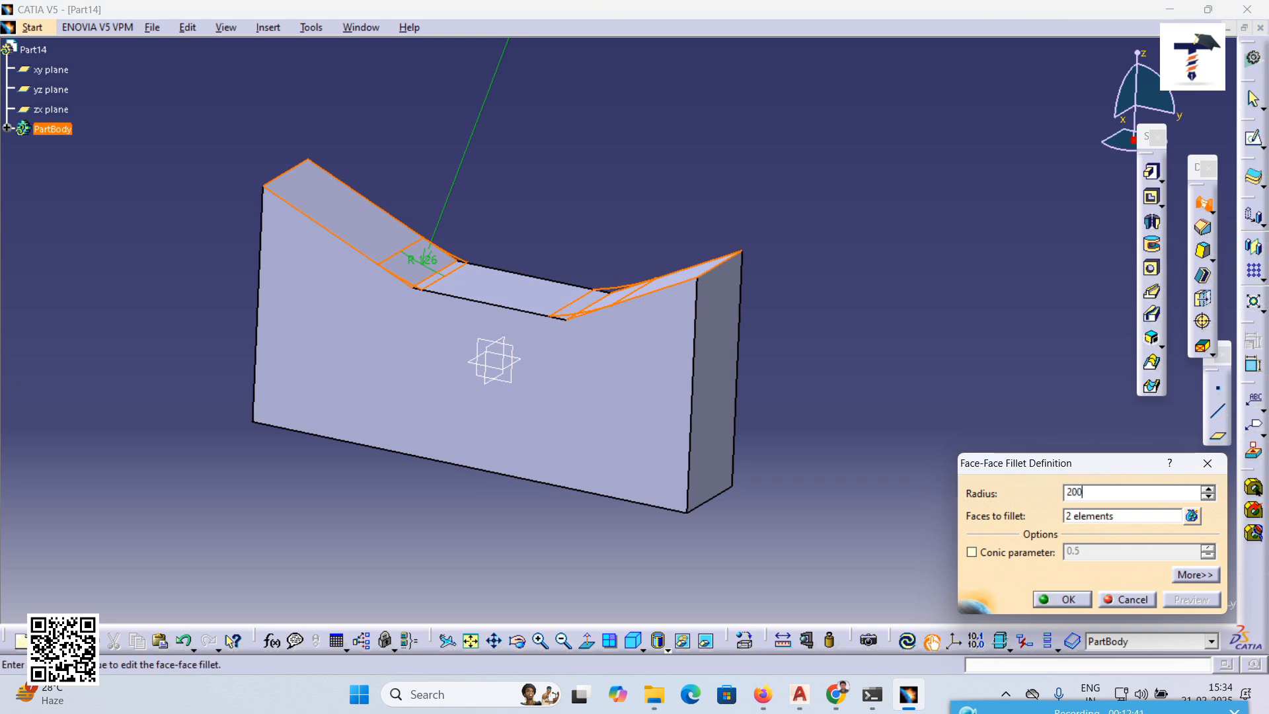
key("Return")
middle_click_drag(656, 206, 632, 223)
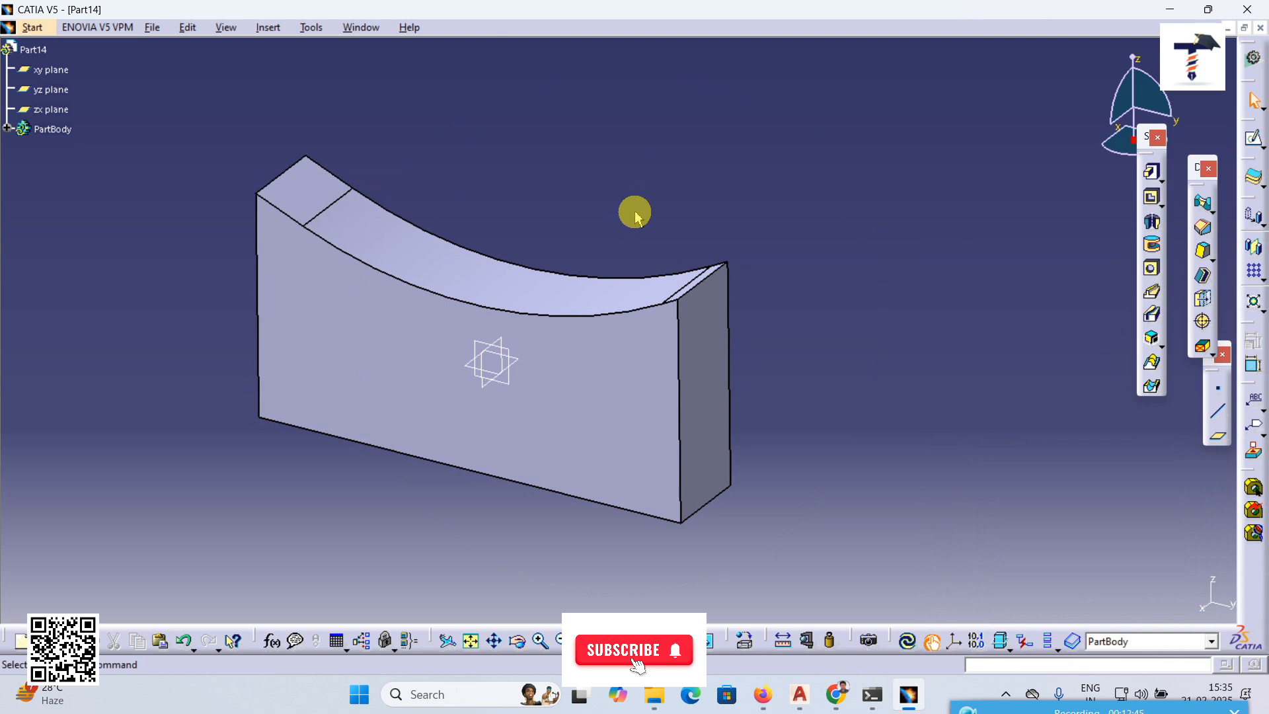
- Reopen the face-face fillet definition to examine its radius arc against the two sloped faces, then close it
left_click(25, 132)
left_click(9, 129)
left_click(70, 189)
double_click(526, 313)
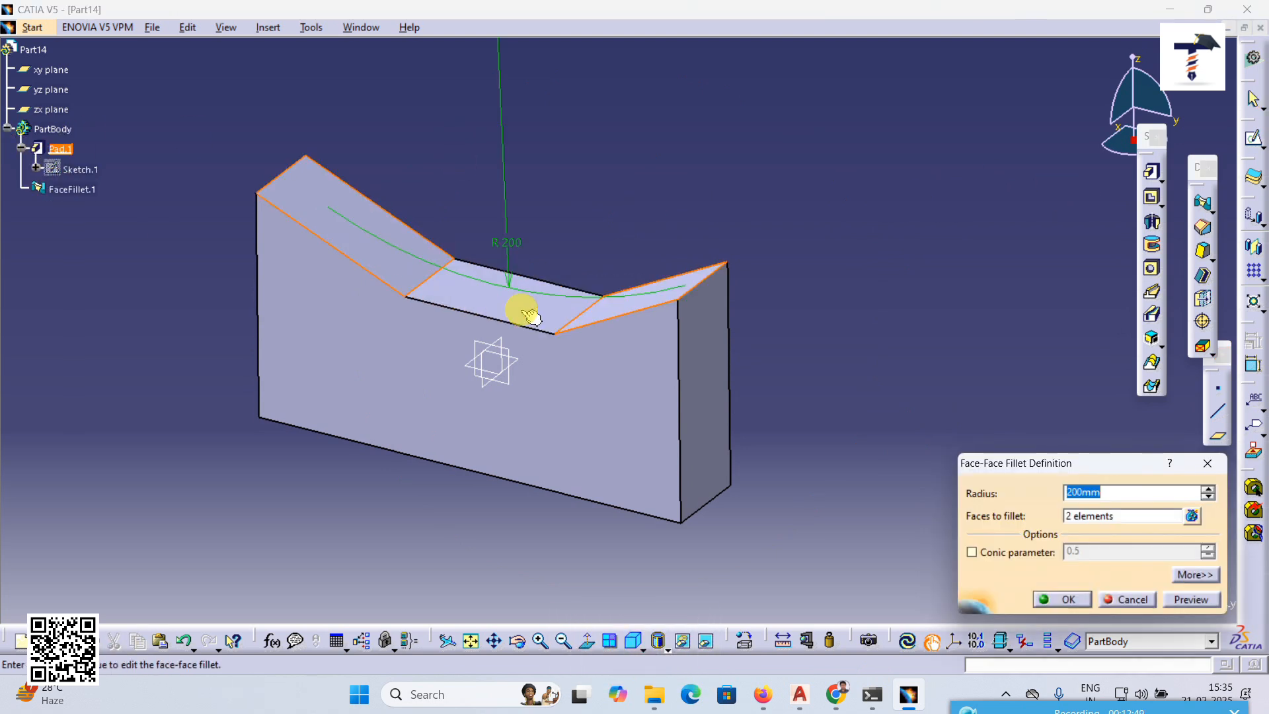
middle_click_drag(504, 291, 526, 410)
mouse_move(626, 388)
middle_mouse_down()
mouse_move(692, 305)
mouse_move(614, 383)
middle_mouse_up()
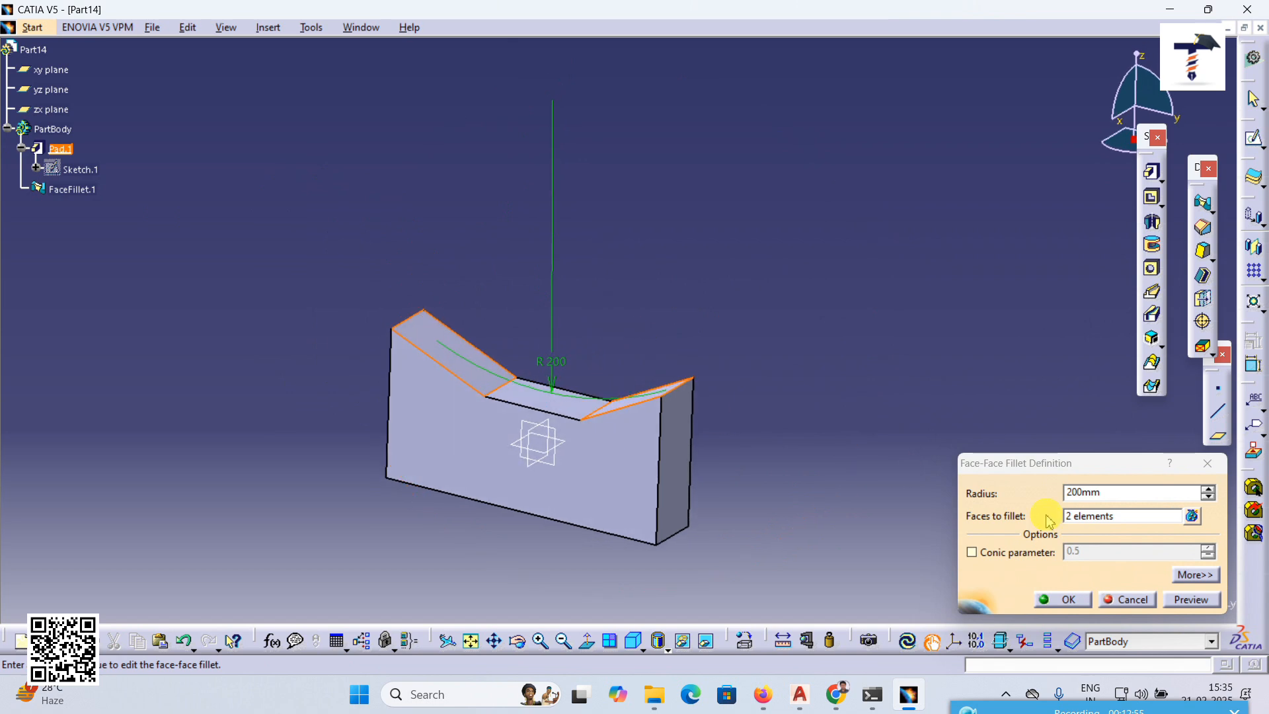
left_click(1071, 600)
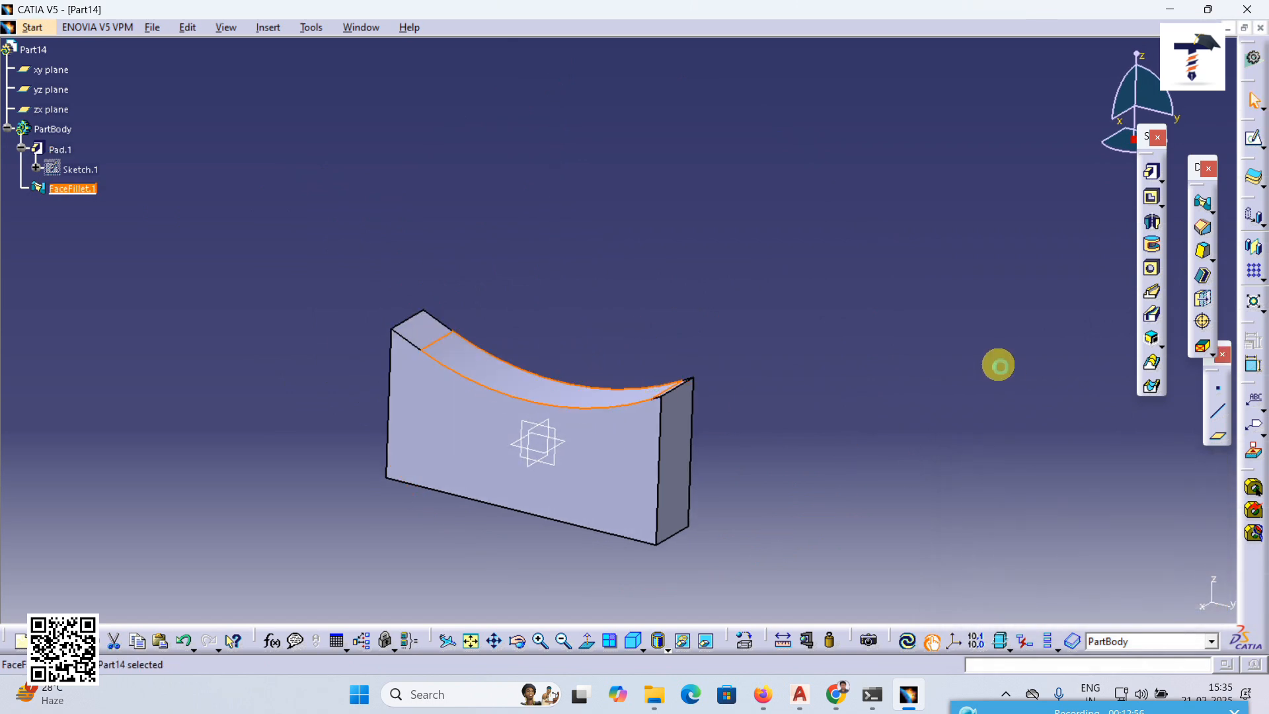
- Create a new part in Part Design and open a sketch on the yz plane
left_click(1212, 210)
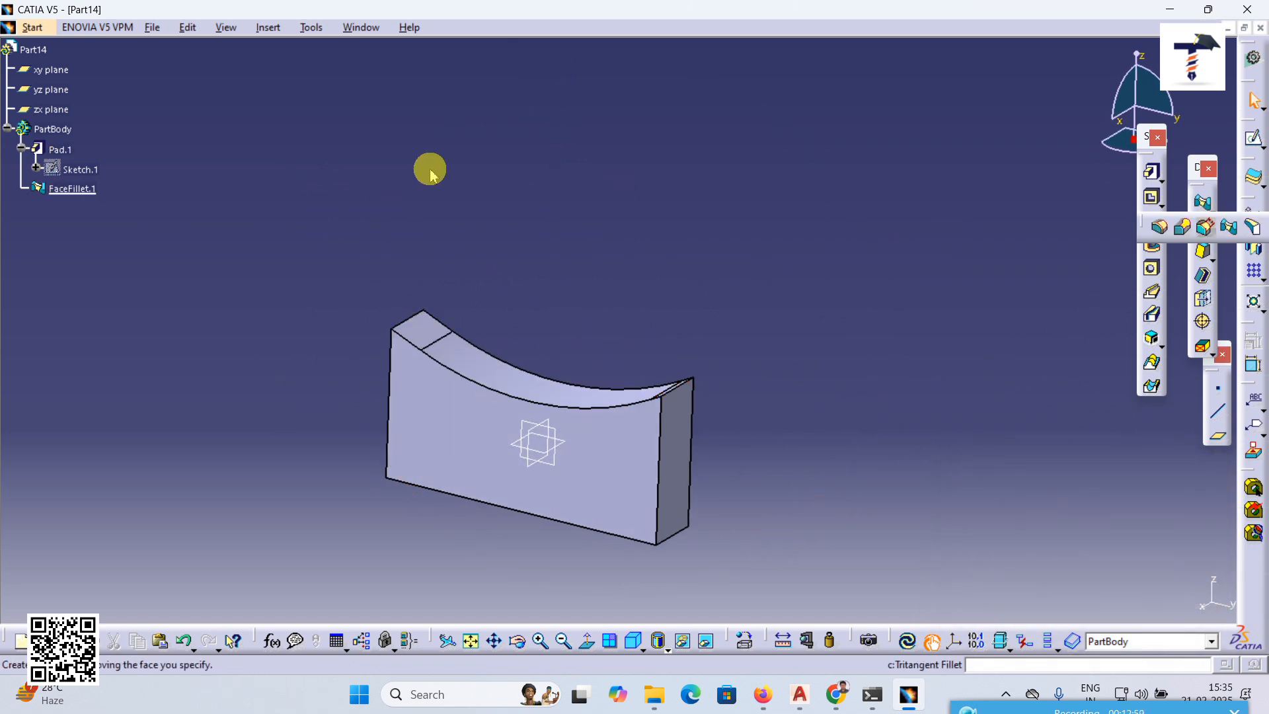
left_click(34, 28)
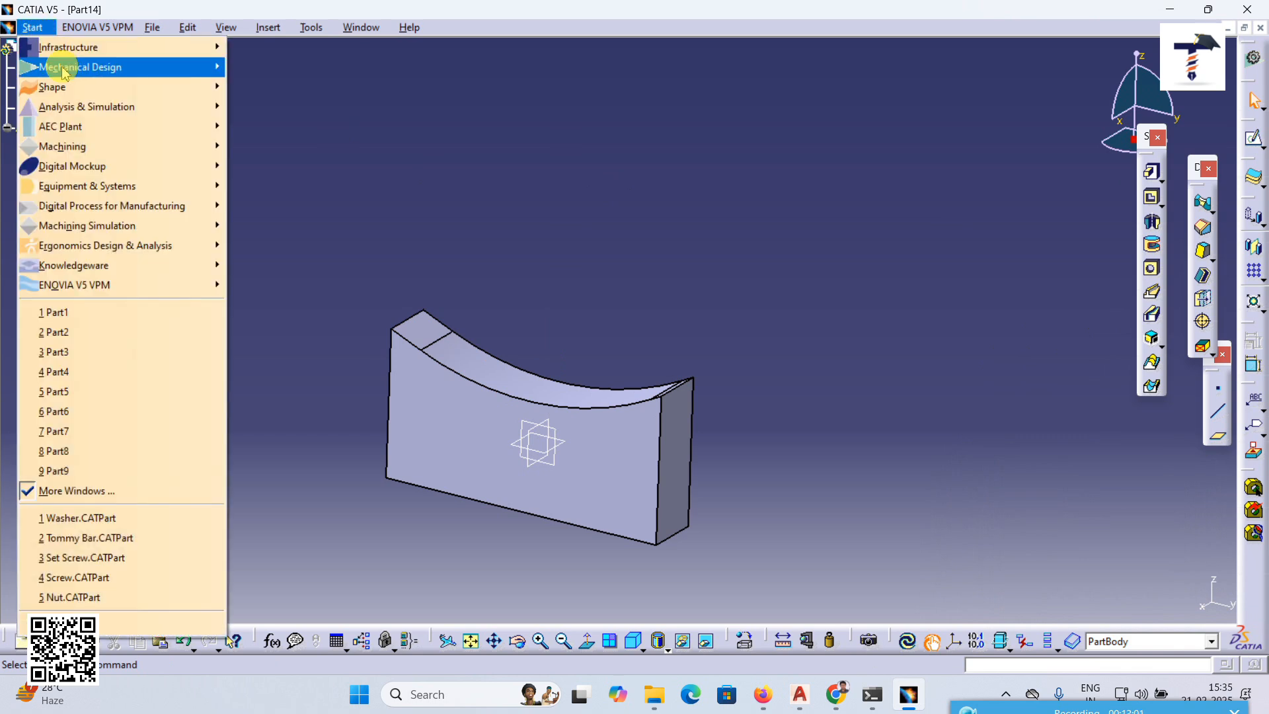
mouse_move(80, 66)
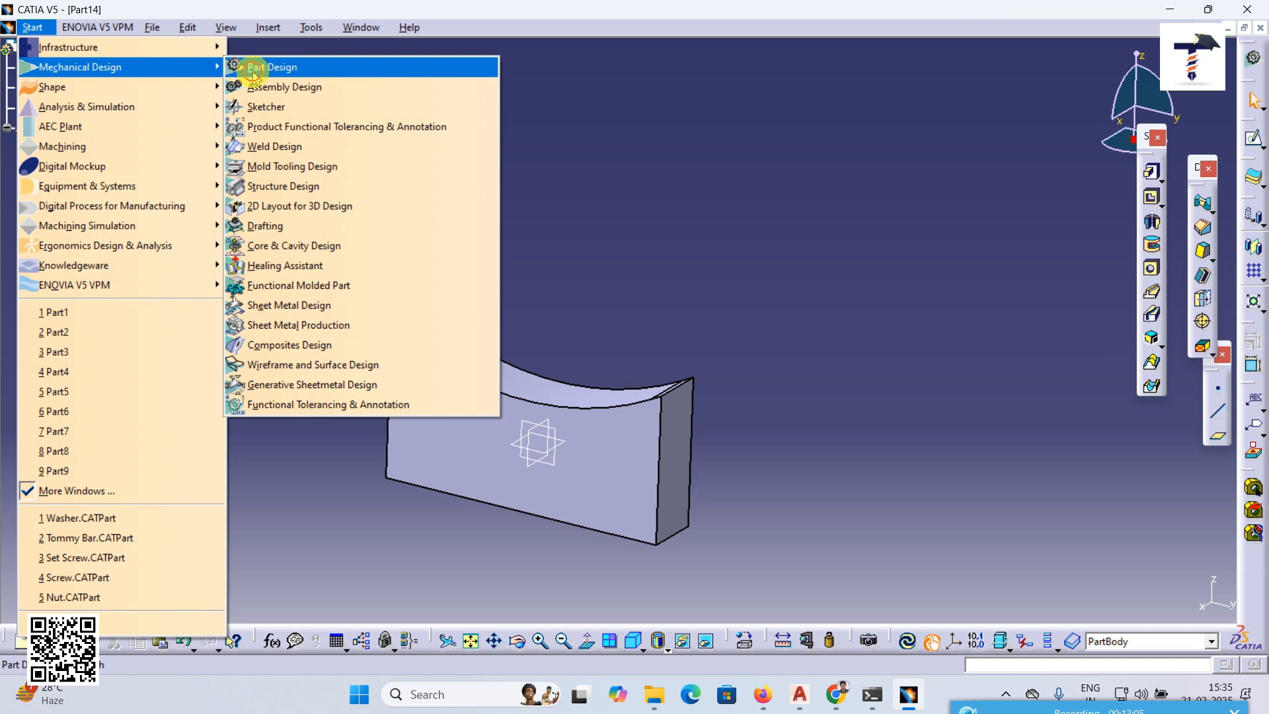
left_click(253, 67)
left_click(1135, 600)
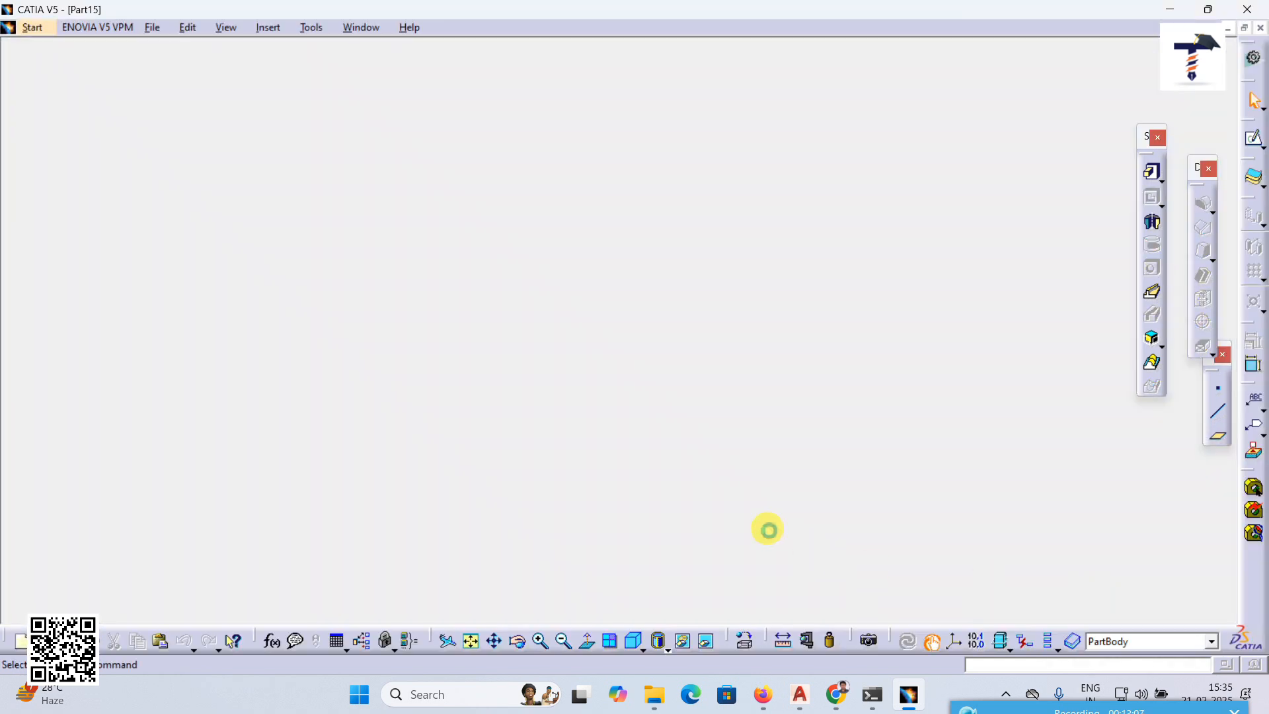
left_click(648, 356)
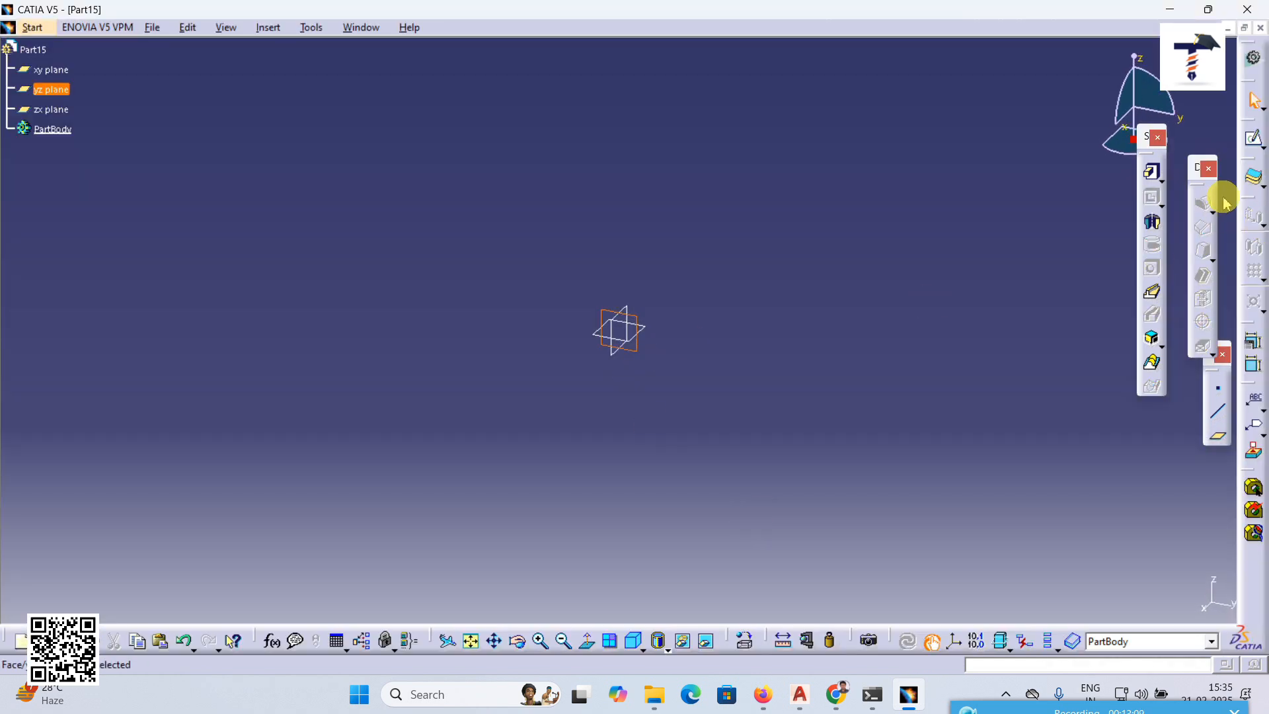
left_click(1253, 139)
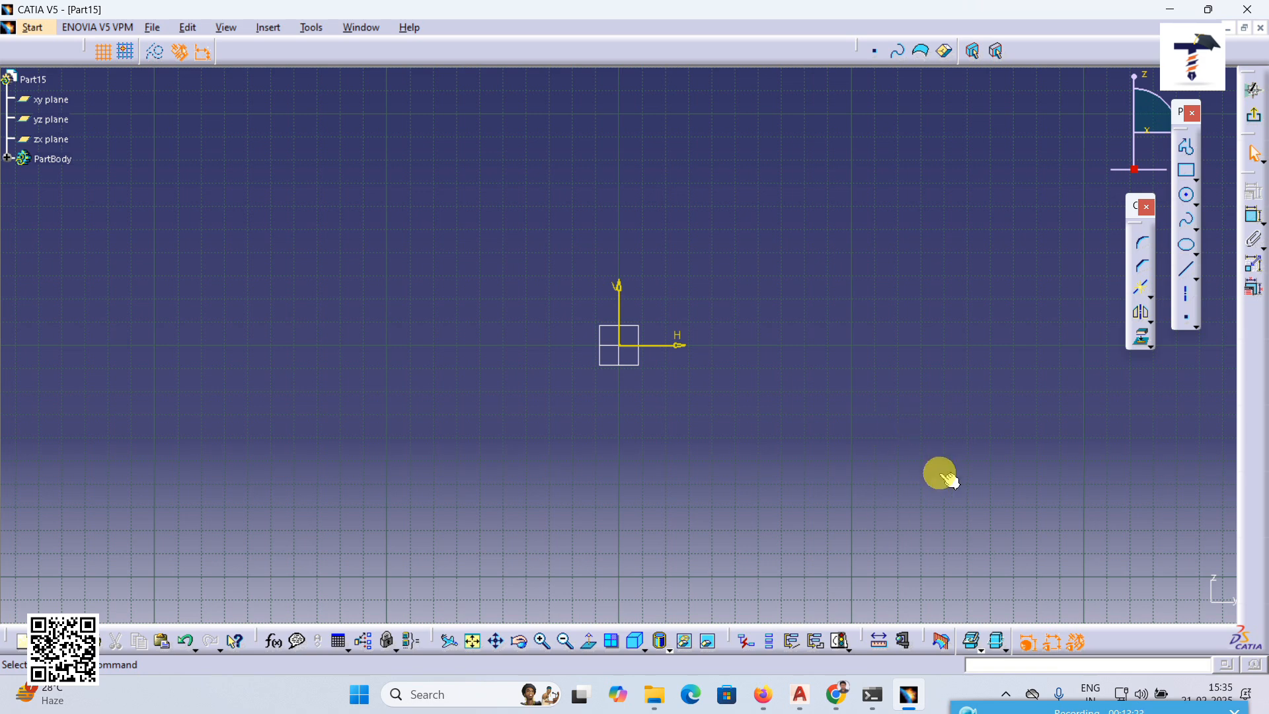
- Draw a rectangle enclosing the origin and exit the sketch
left_click(1185, 171)
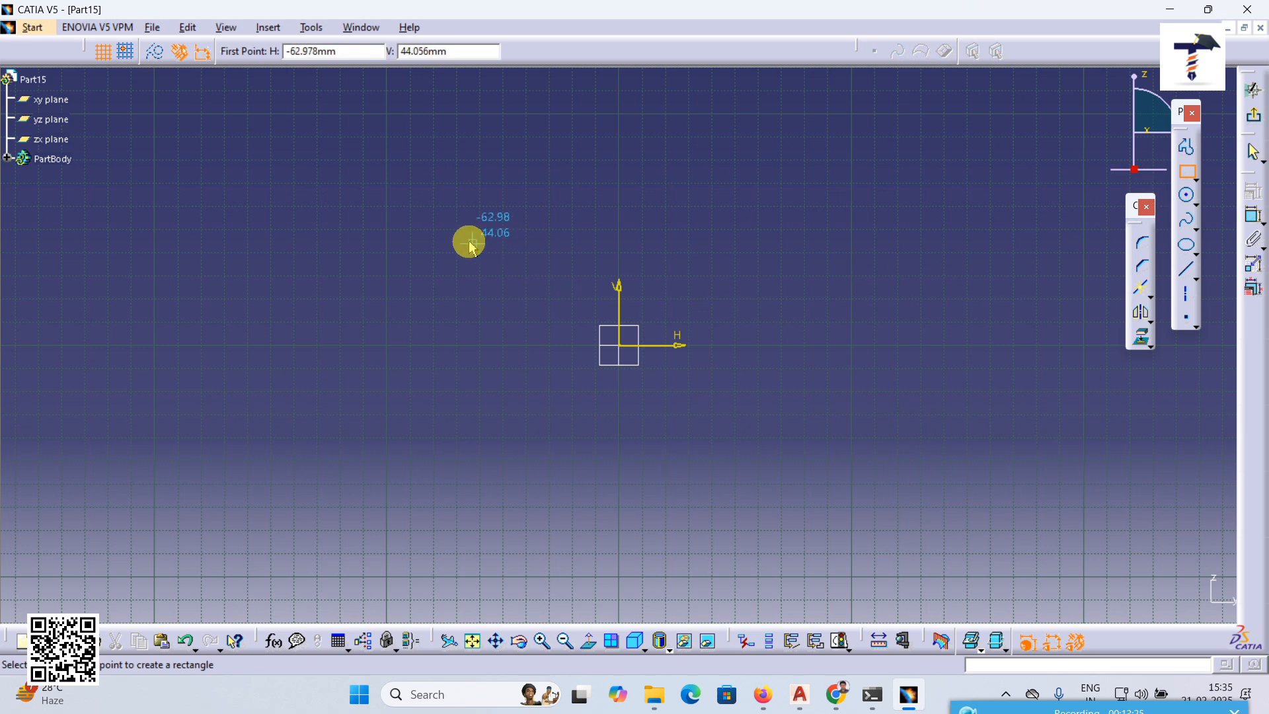
left_click(444, 230)
left_click(831, 500)
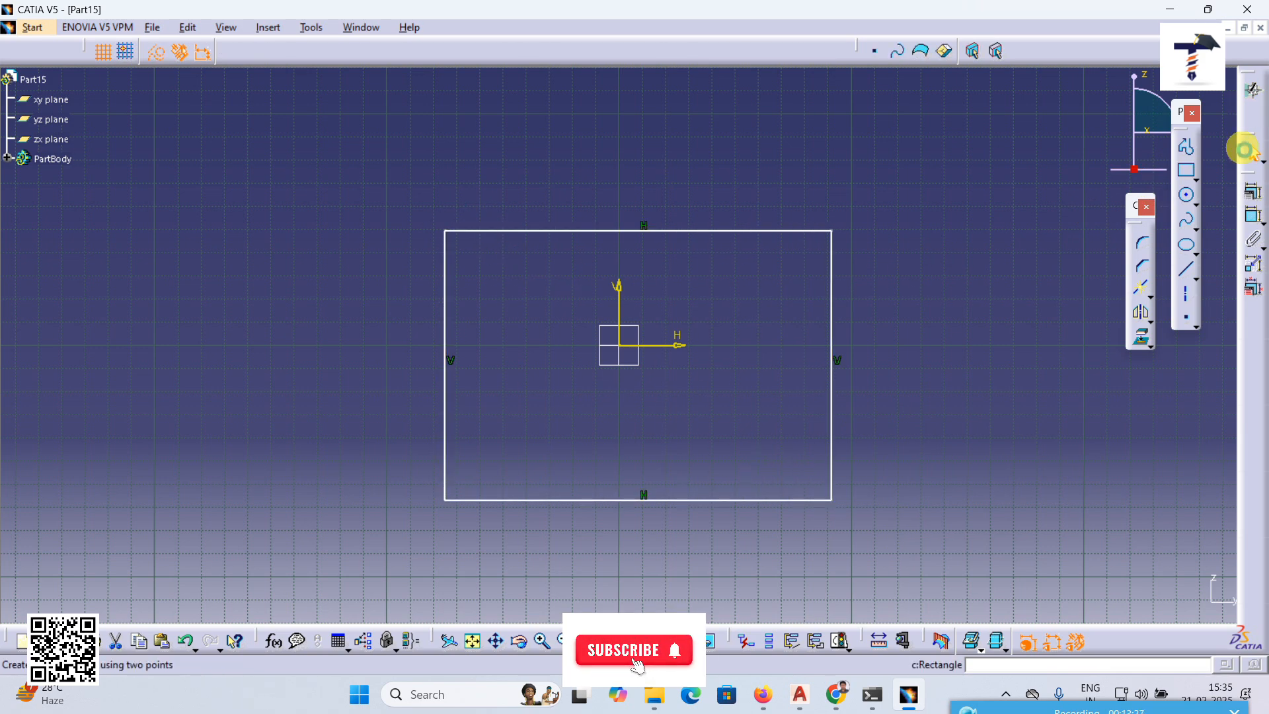
left_click(1251, 117)
- Pad the rectangle 46 mm with mirrored extent
left_click(1041, 522)
left_click(1195, 398)
left_click(1194, 399)
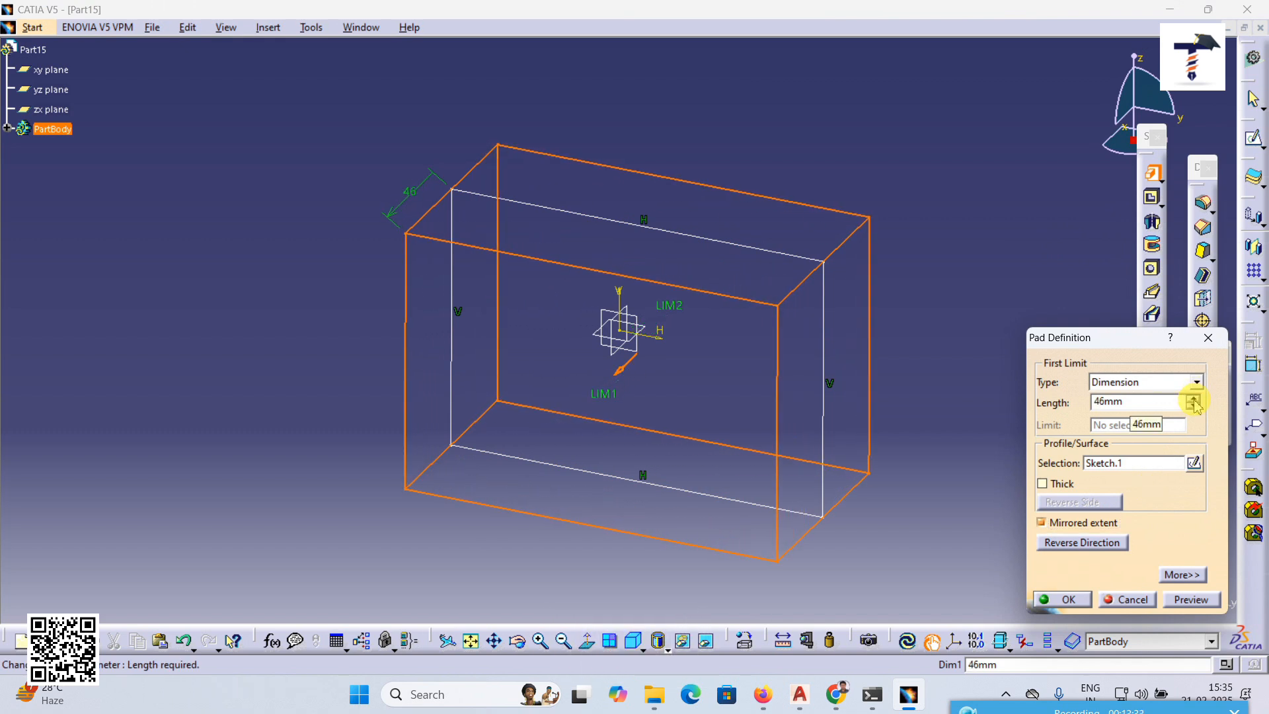
left_click(1061, 599)
- Create a tritangent fillet between the block's top and bottom faces, with the end face between them as the face to remove
left_click(1214, 213)
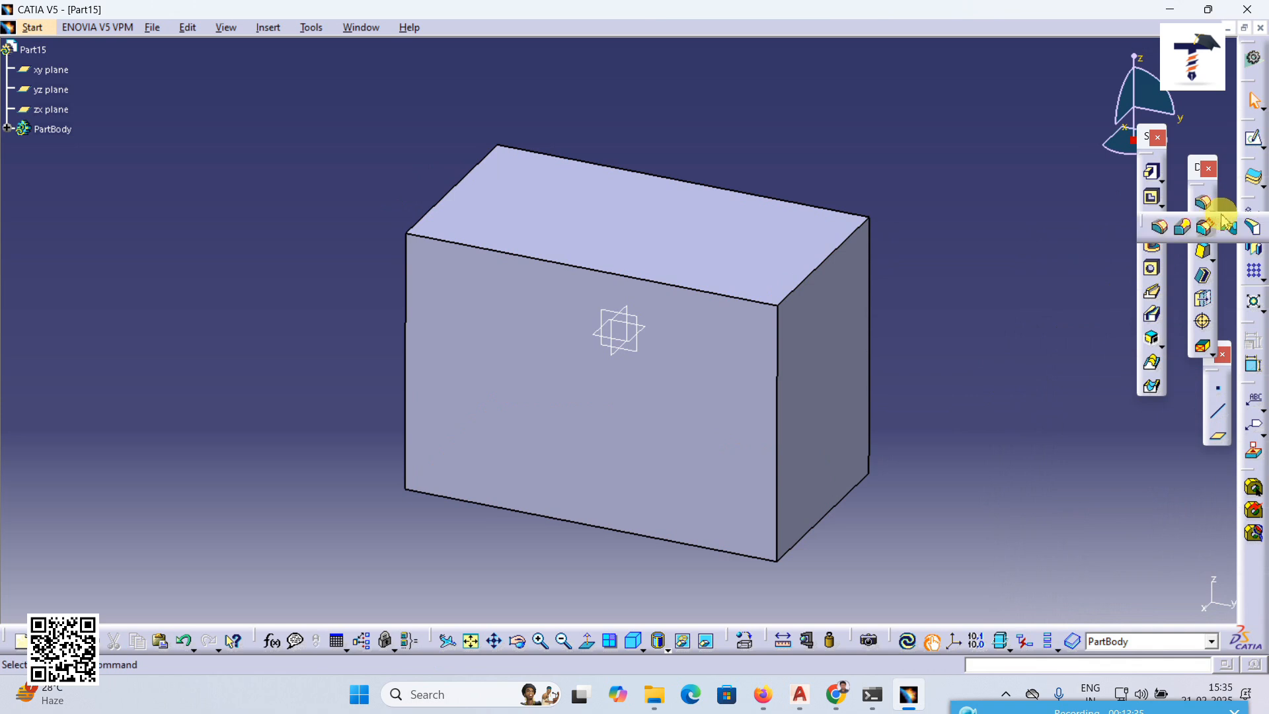
left_click(1255, 228)
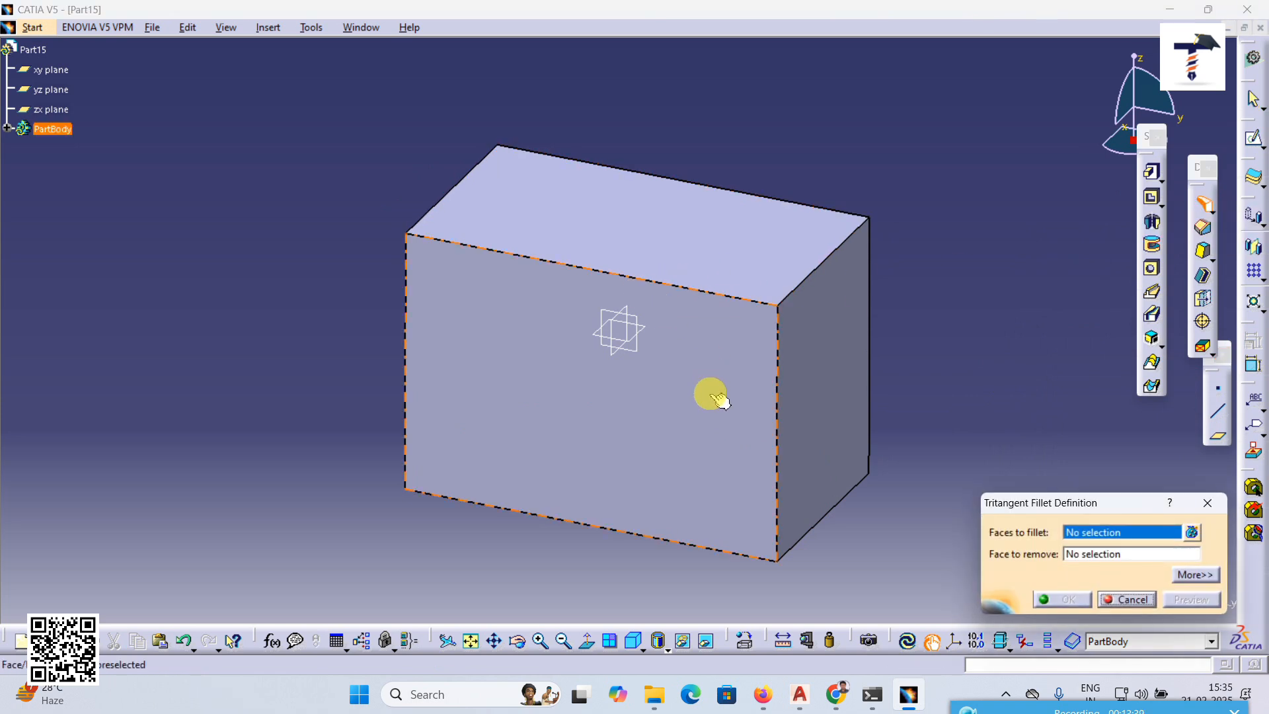
left_click(721, 261)
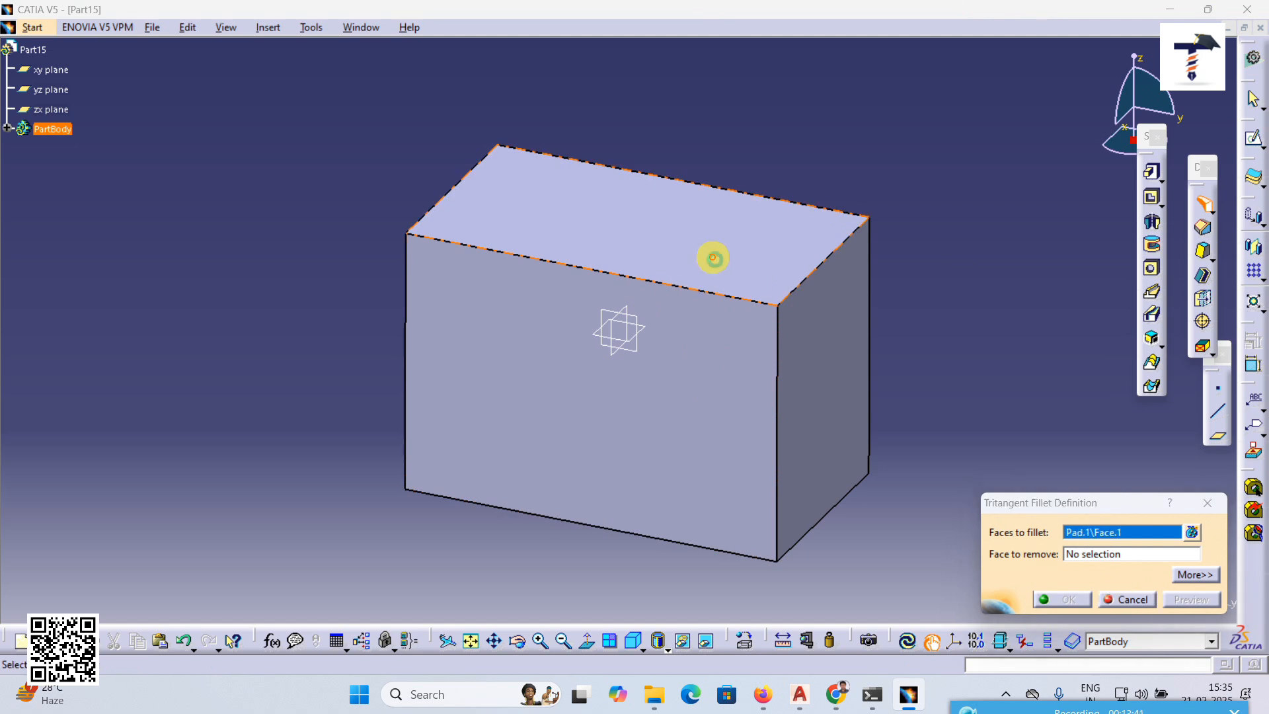
middle_click_drag(900, 461, 793, 300)
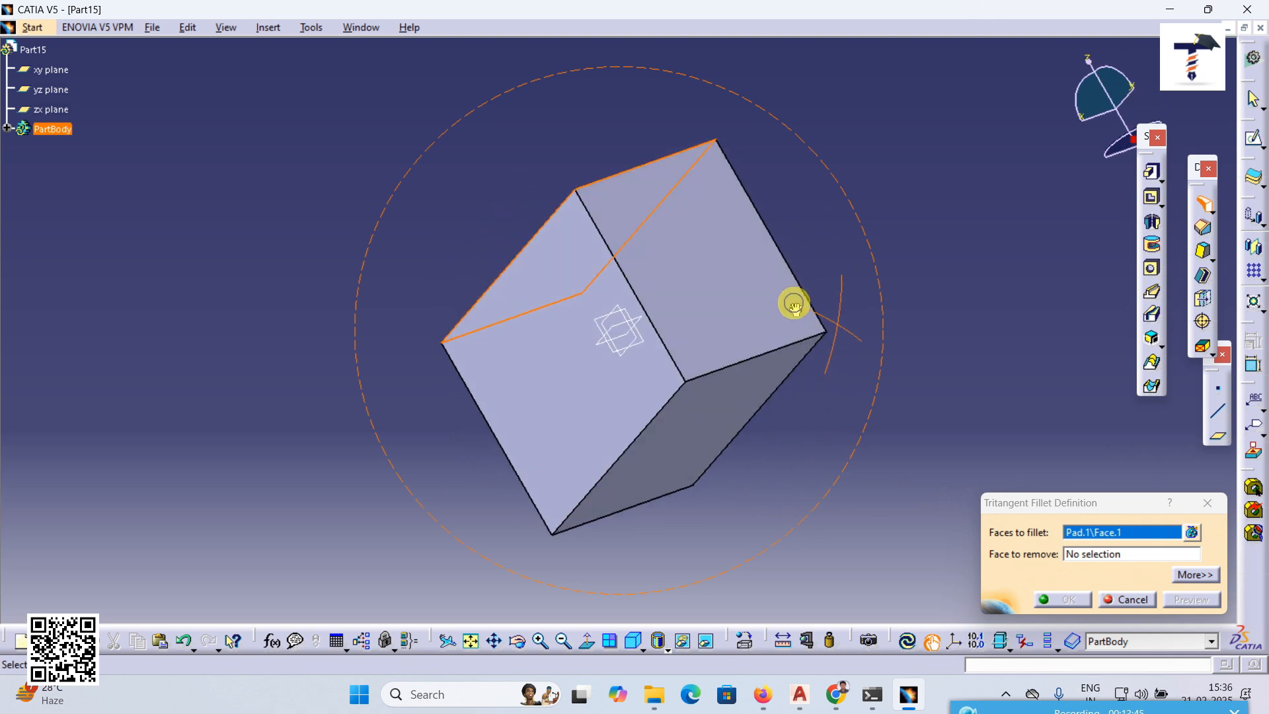
left_click(714, 415)
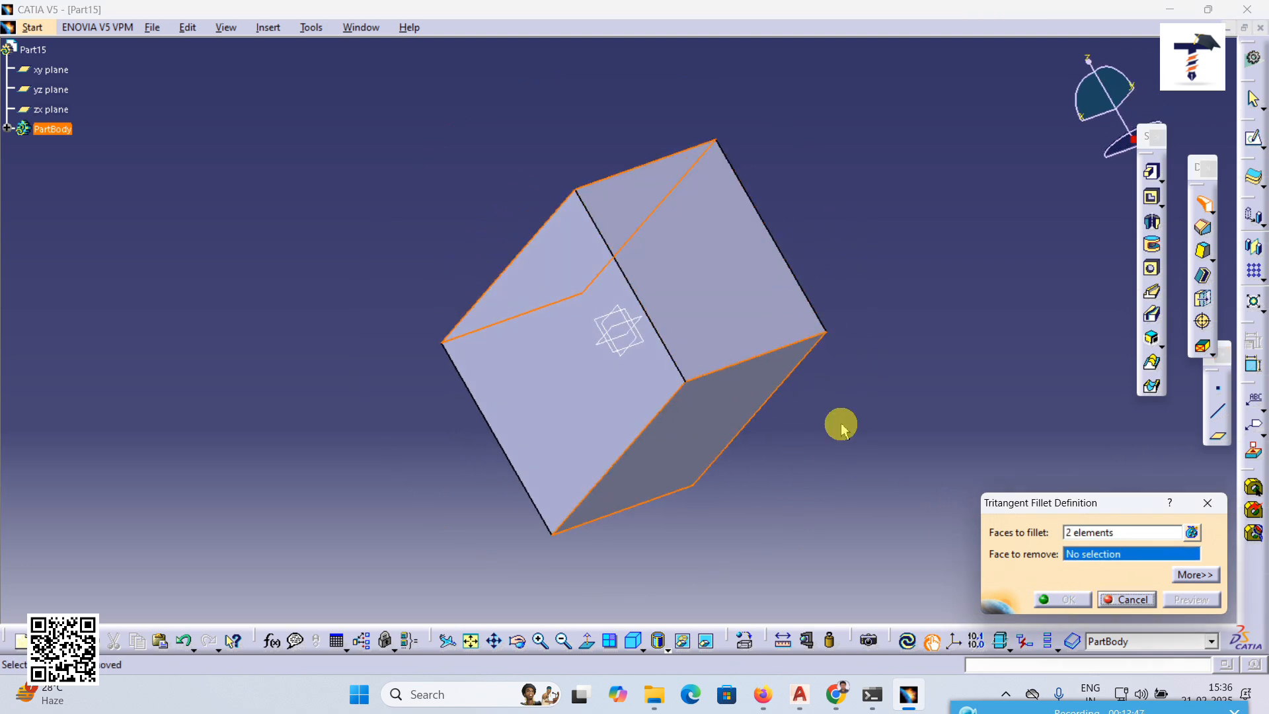
left_click(694, 303)
middle_click_drag(720, 515, 753, 442)
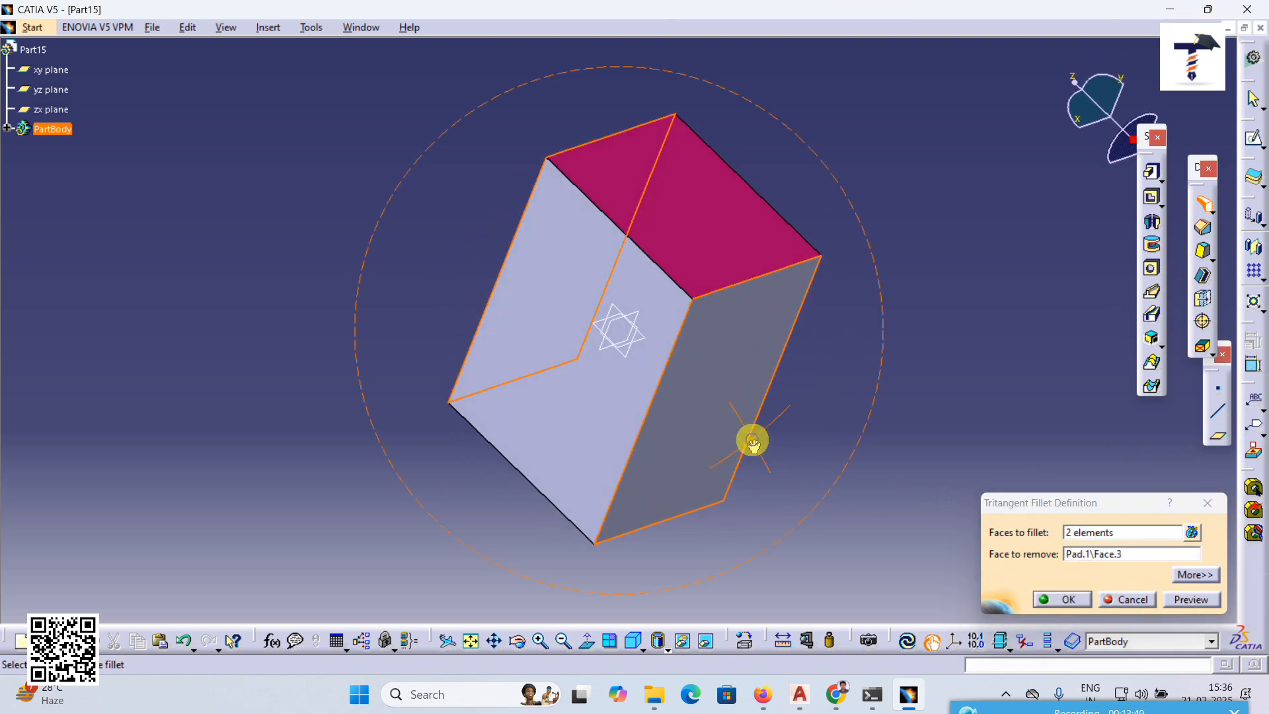
left_click(1186, 600)
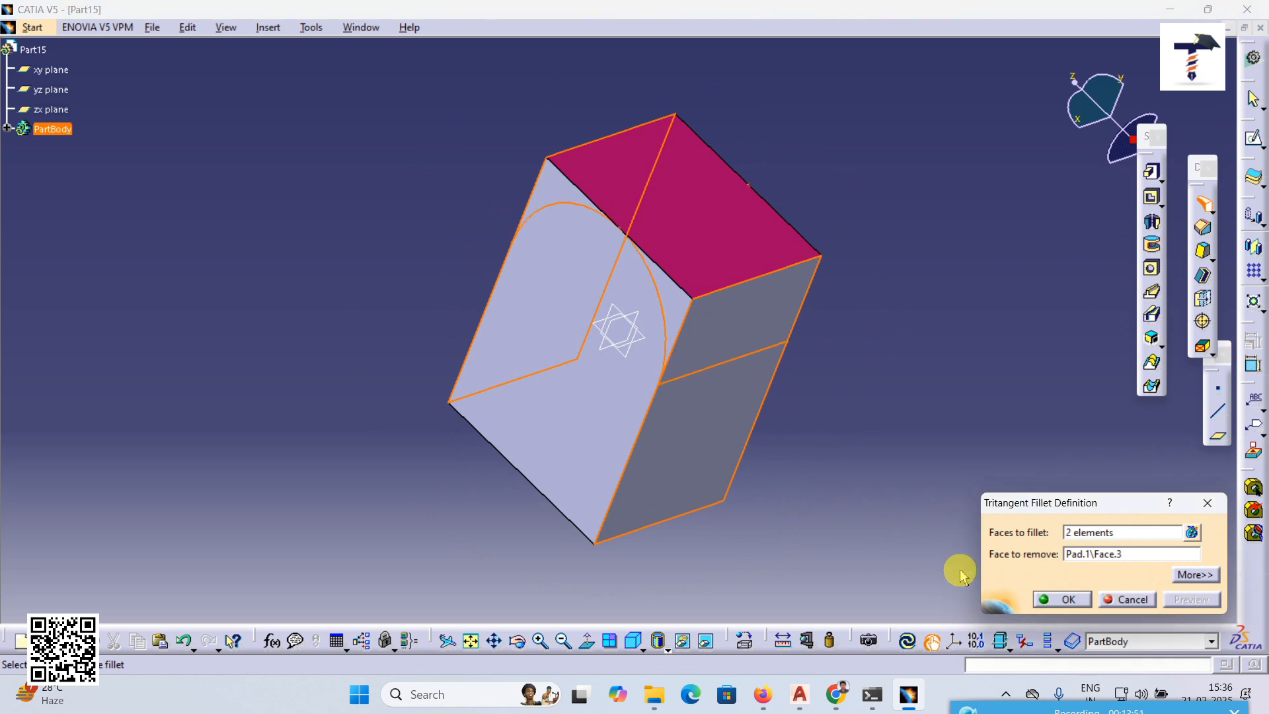
left_click(1069, 599)
- Inspect the rounded end of the block from several sides, then undo the tritangent fillet
middle_click_drag(623, 422, 559, 389)
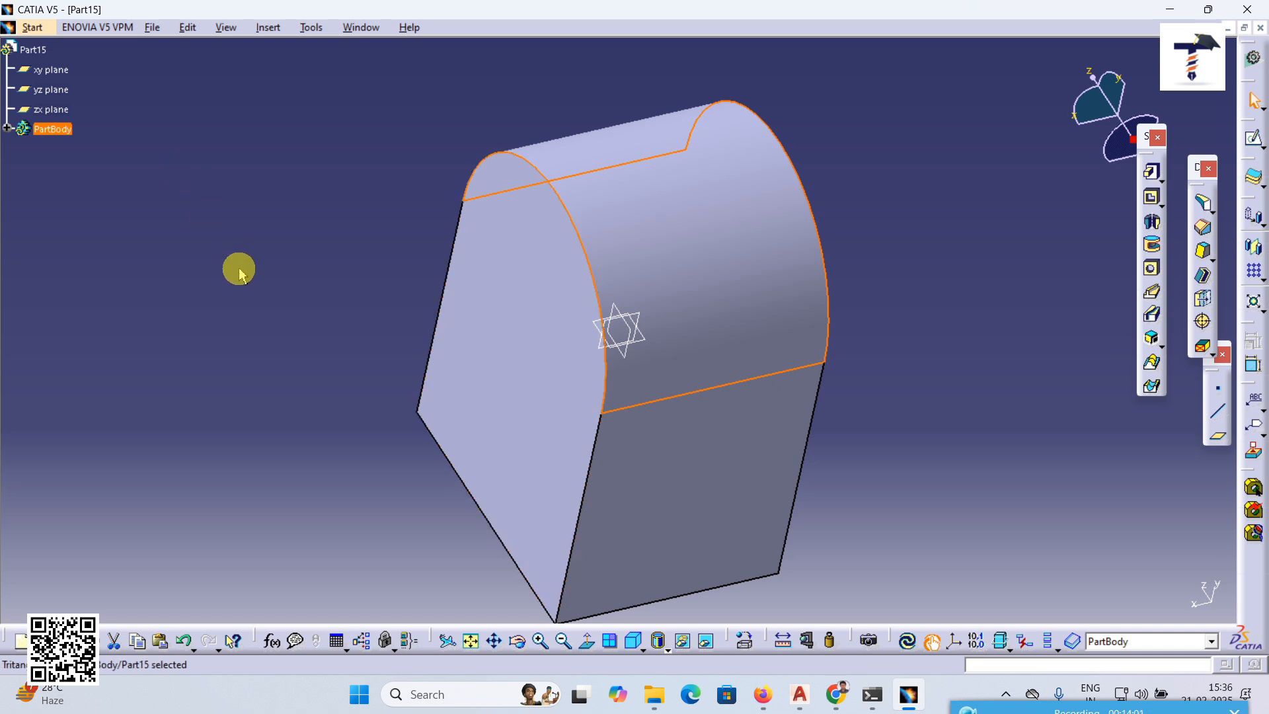
middle_click_drag(239, 273, 249, 340)
middle_click_drag(264, 238, 779, 340)
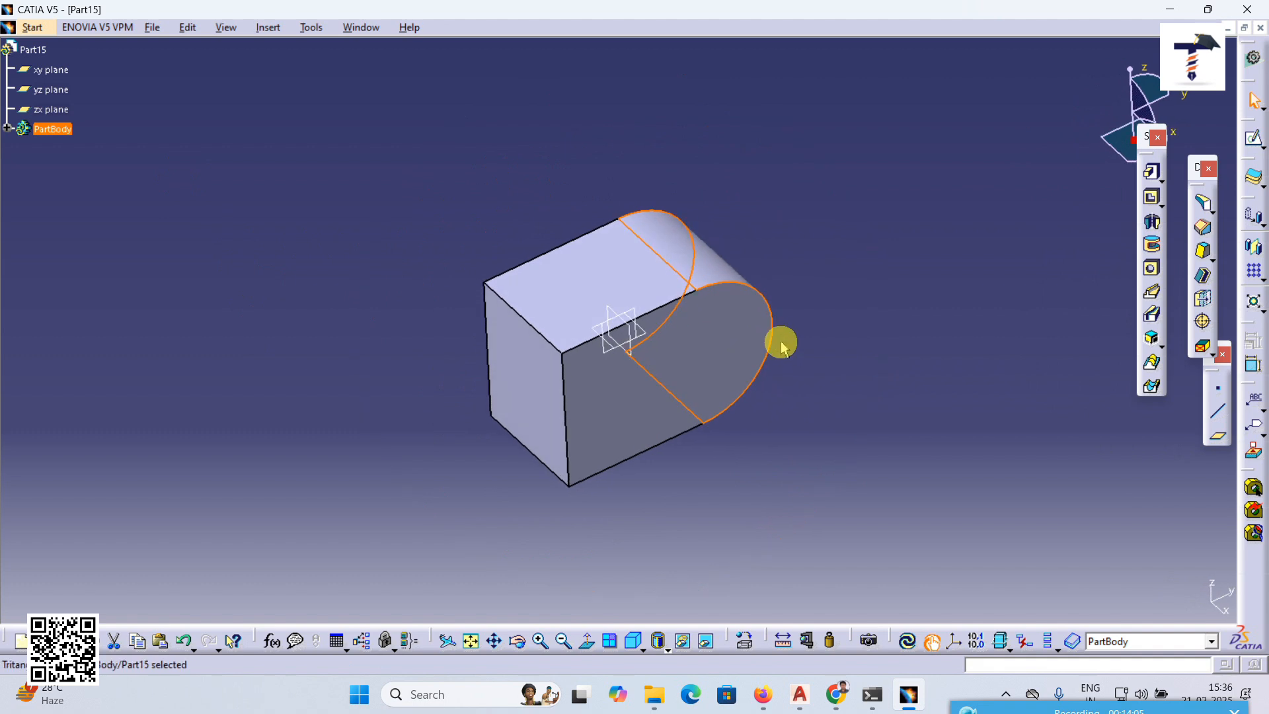
left_click(180, 644)
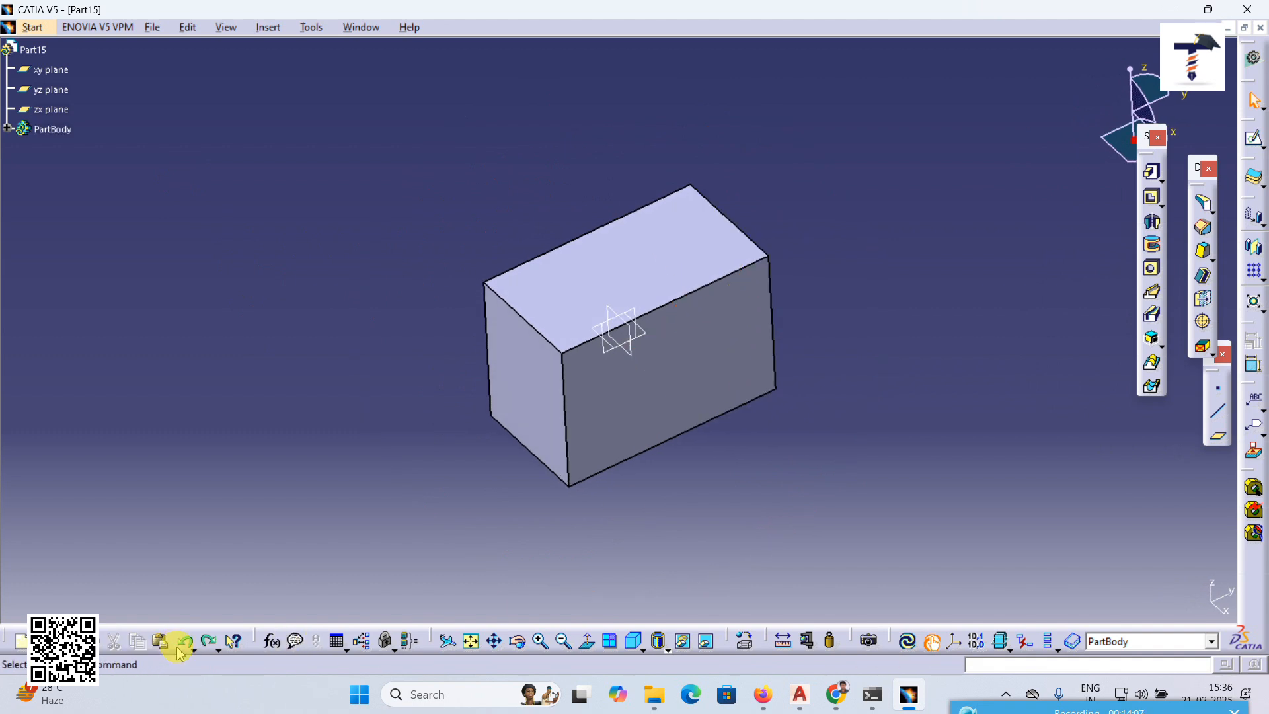
- Create a tritangent fillet between the block's two long vertical side faces, with the top face as the face to remove
middle_click_drag(680, 453, 653, 440)
left_click(1203, 202)
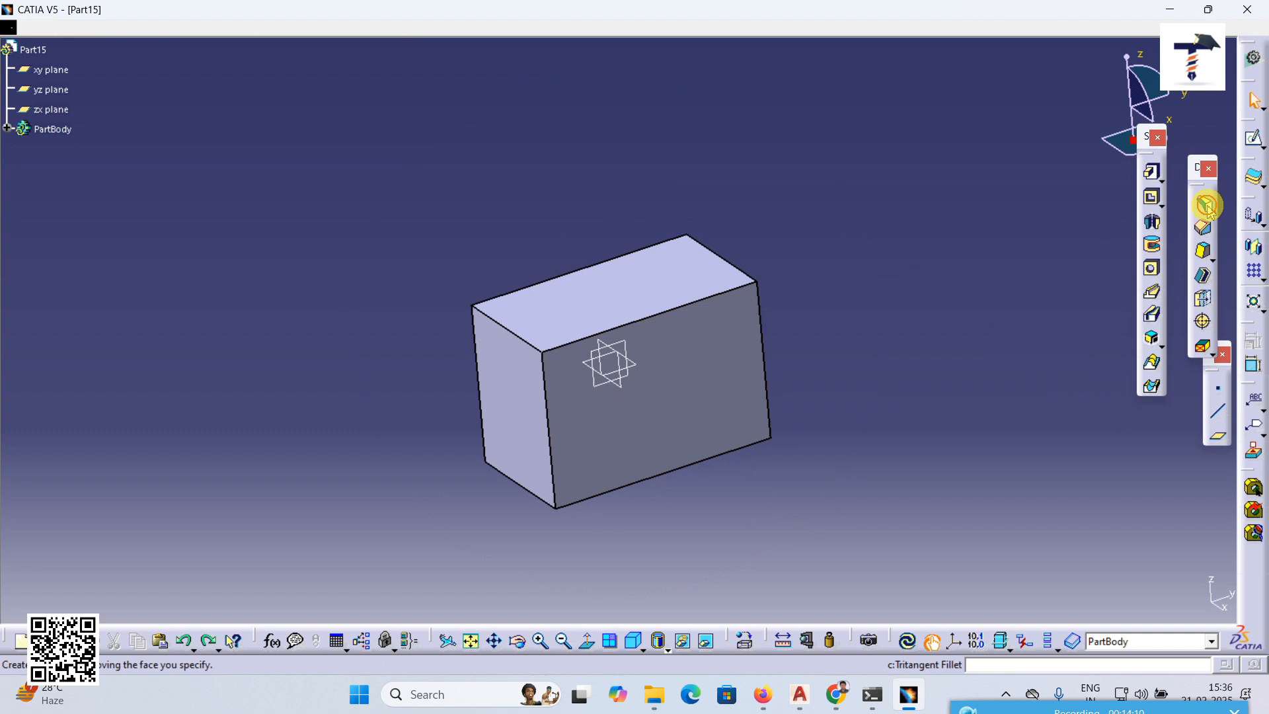
left_click(590, 421)
middle_click_drag(513, 442, 708, 425)
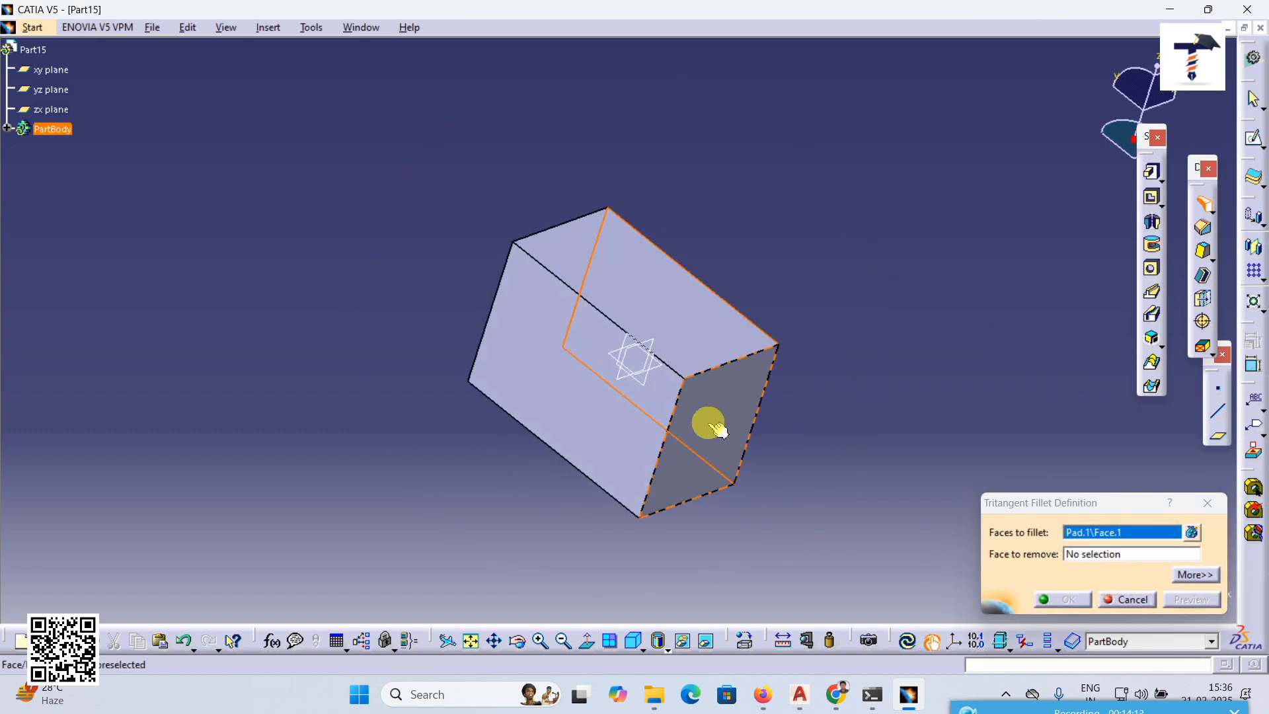
left_click(608, 405)
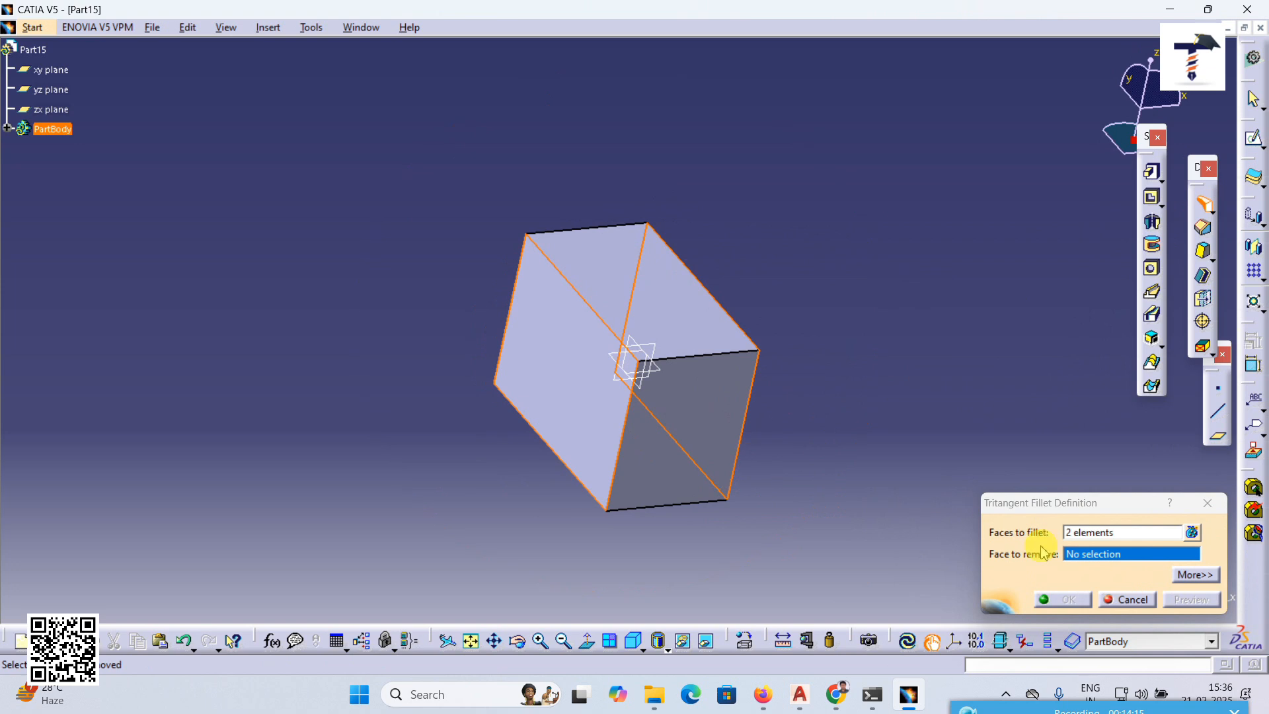
left_click(666, 317)
middle_click_drag(740, 453, 606, 405)
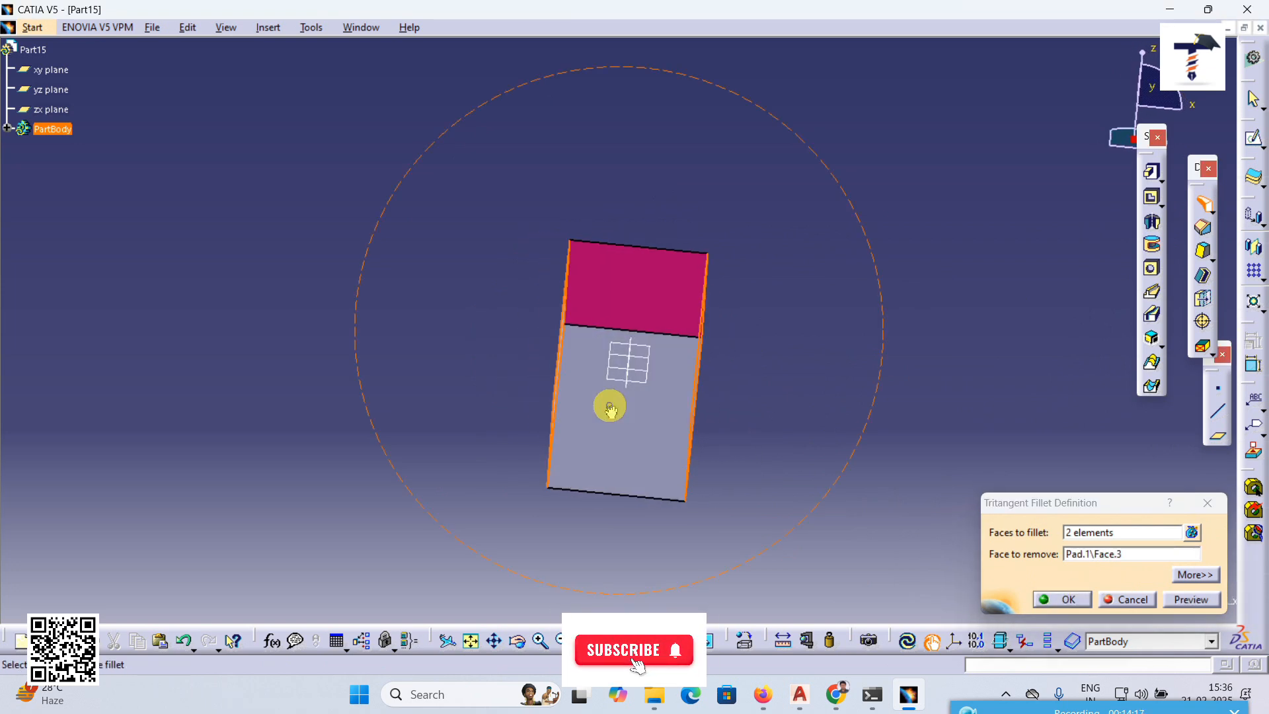
left_click(1202, 600)
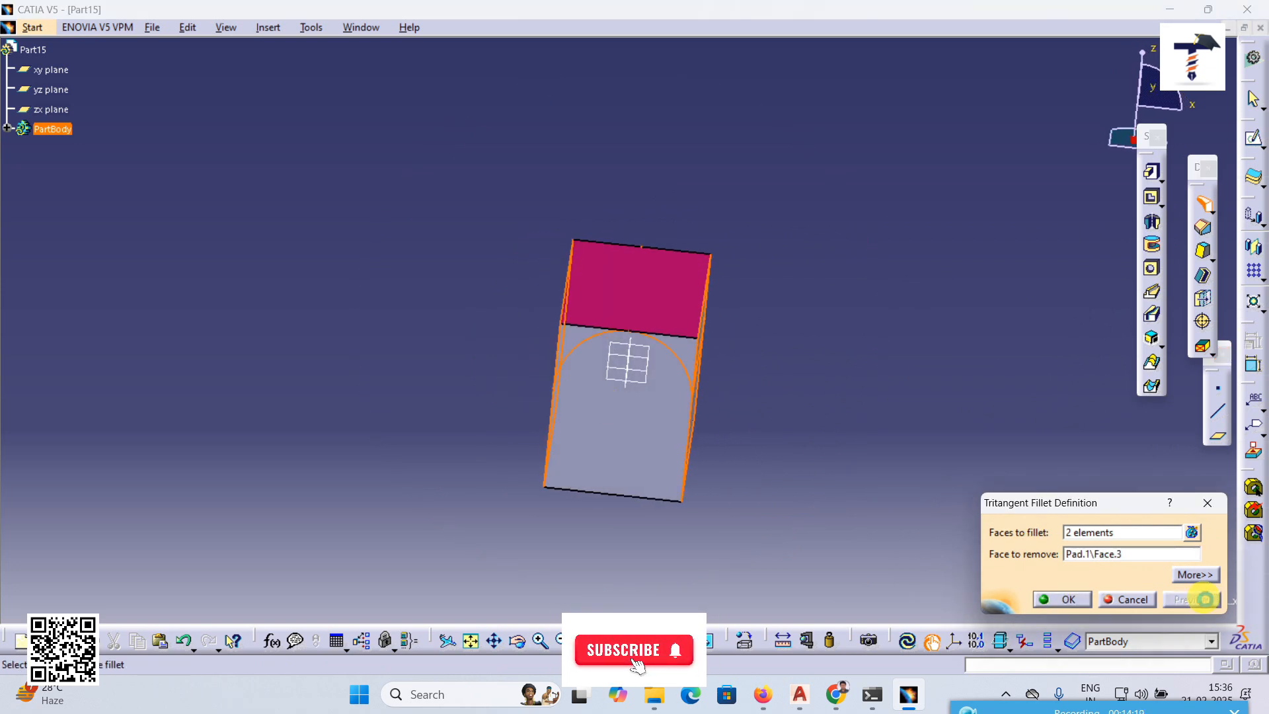
left_click(1077, 607)
- Inspect the block's rounded top from another side, then undo the tritangent fillet
middle_click_drag(875, 441, 363, 405)
left_click(347, 417)
left_click(186, 642)
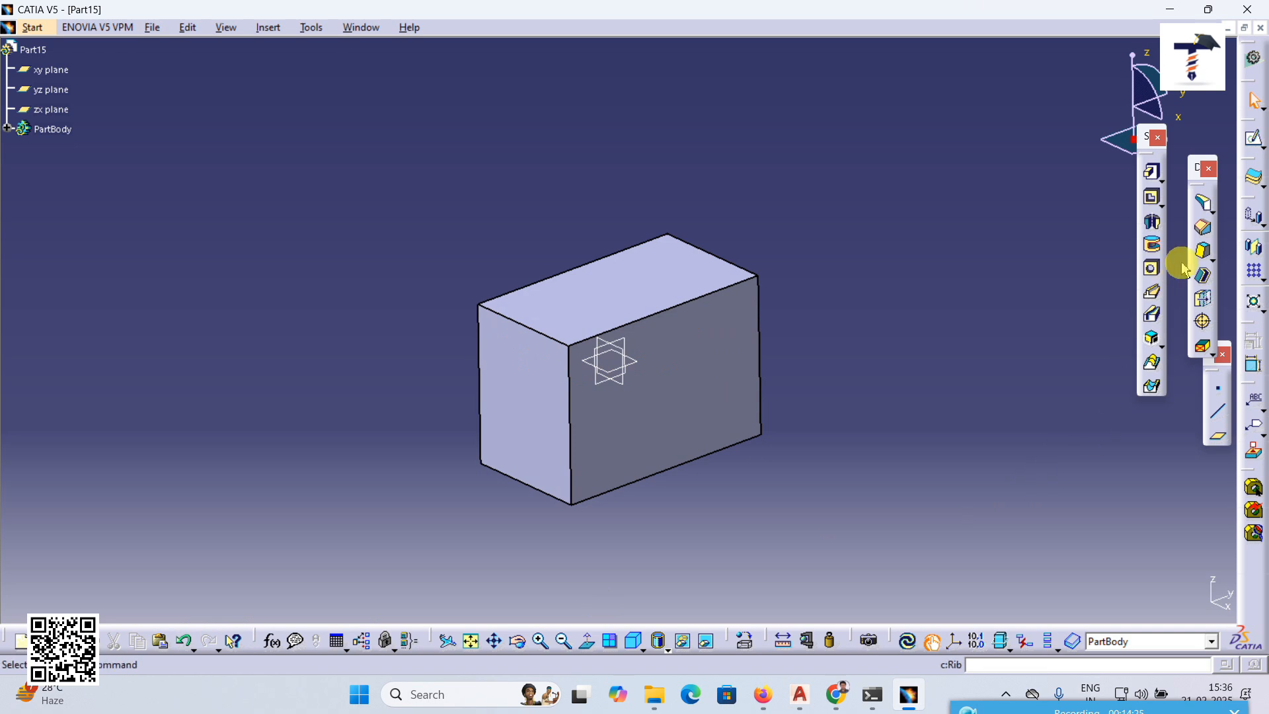
- Start a chamfer on the block's long front top edge and preview it with a 26 mm length at 45 degrees
left_click(1203, 229)
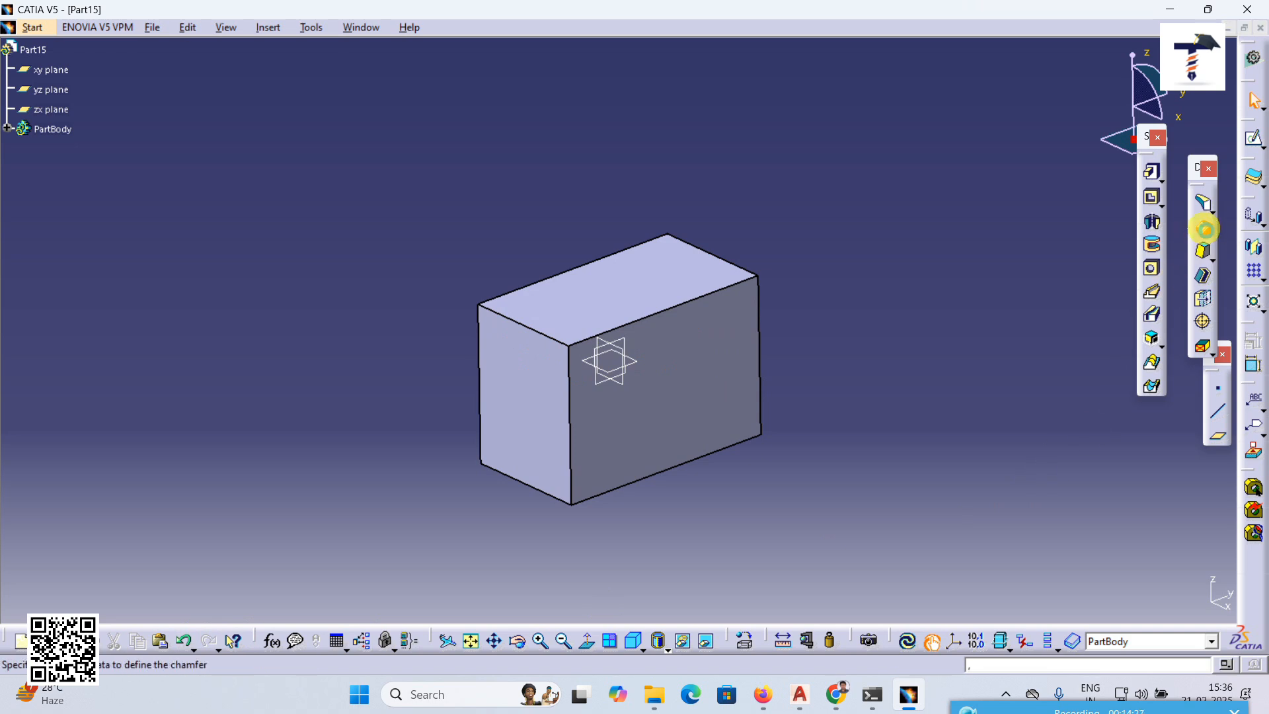
middle_click_drag(702, 395, 657, 368)
left_click(585, 291)
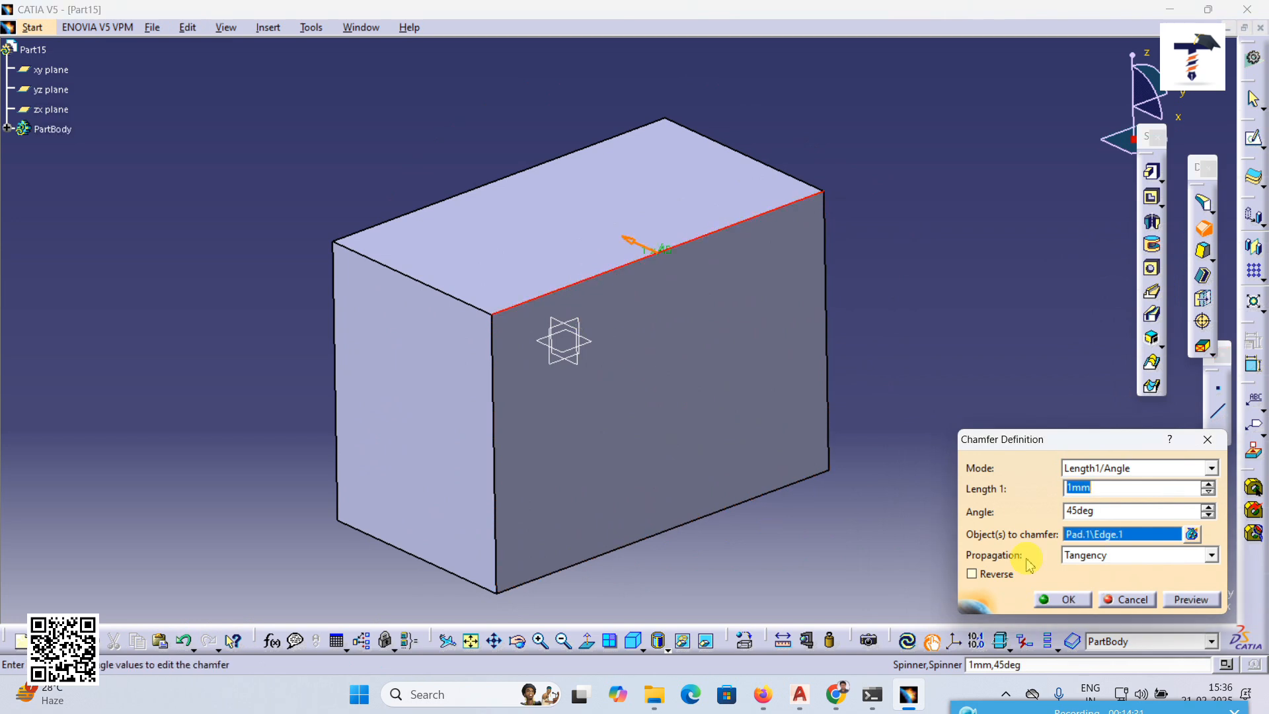
left_click_drag(1208, 487, 1209, 487)
left_click(1190, 600)
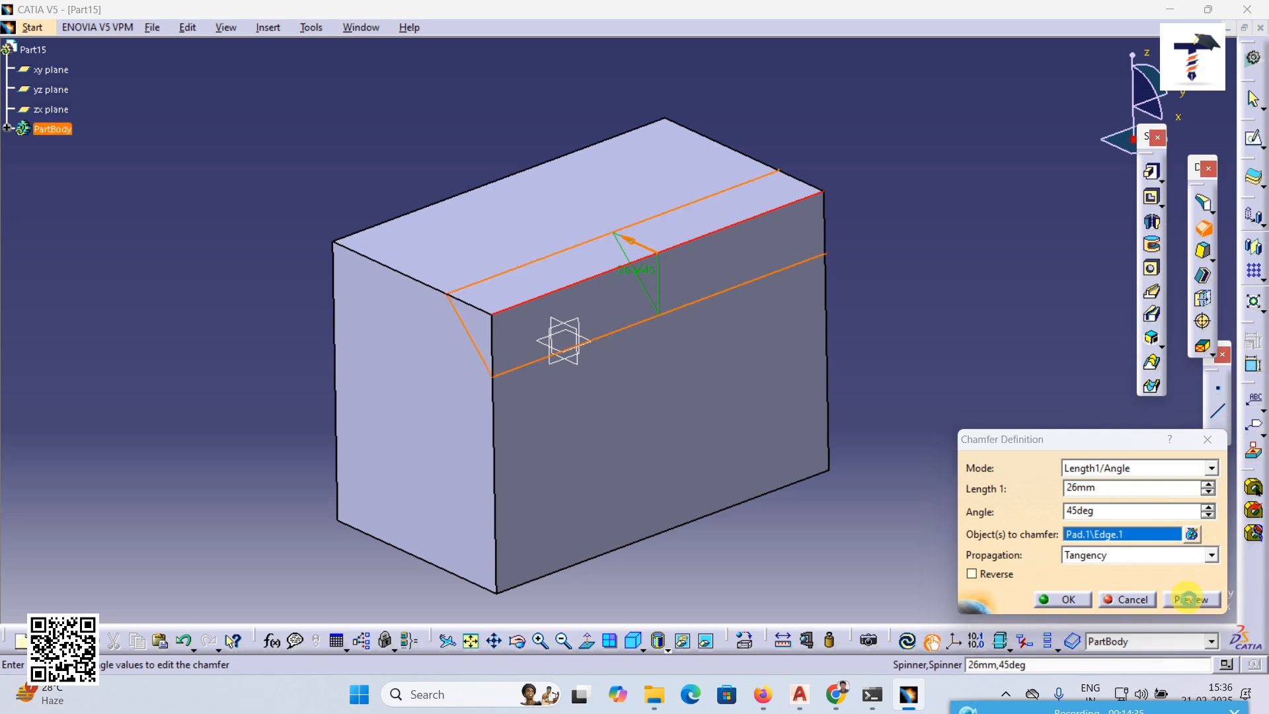
mouse_move(487, 396)
middle_mouse_down()
mouse_move(531, 374)
mouse_move(504, 394)
middle_mouse_up()
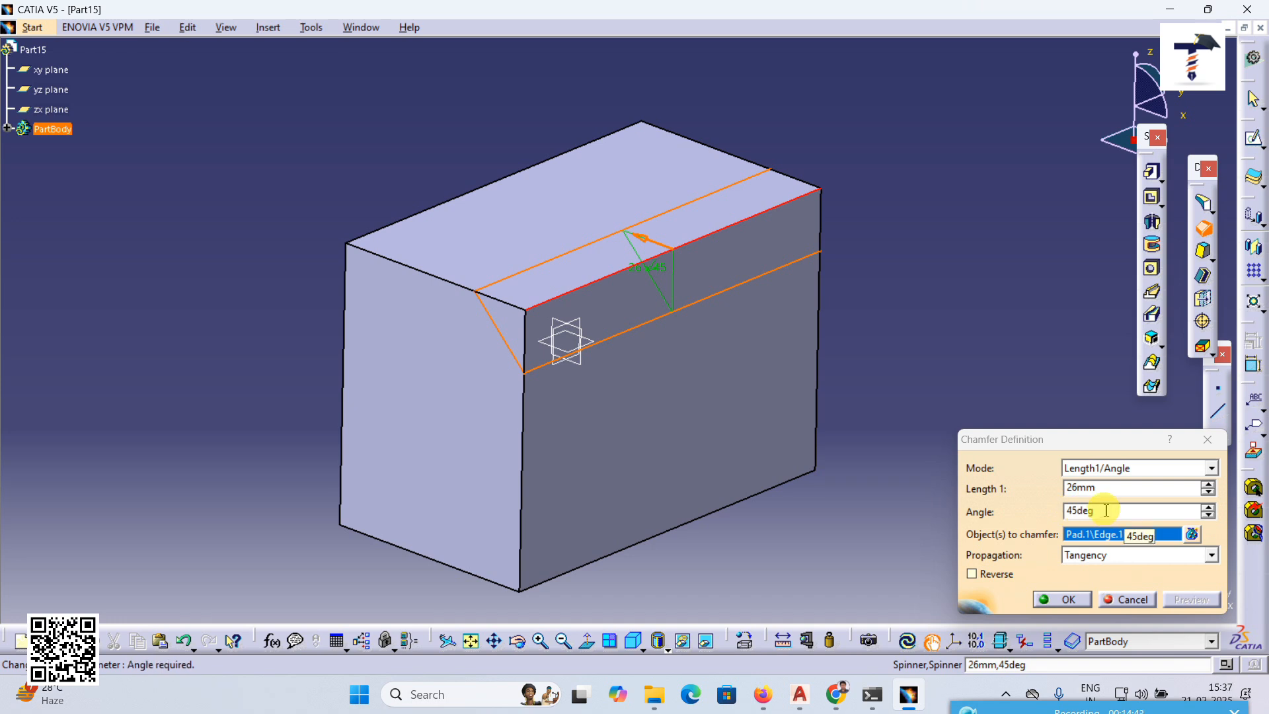
- Switch the chamfer to Length1/Length2 mode, set Length 1 to 28 mm, increase Length 2, and create the chamfer
left_click(1125, 469)
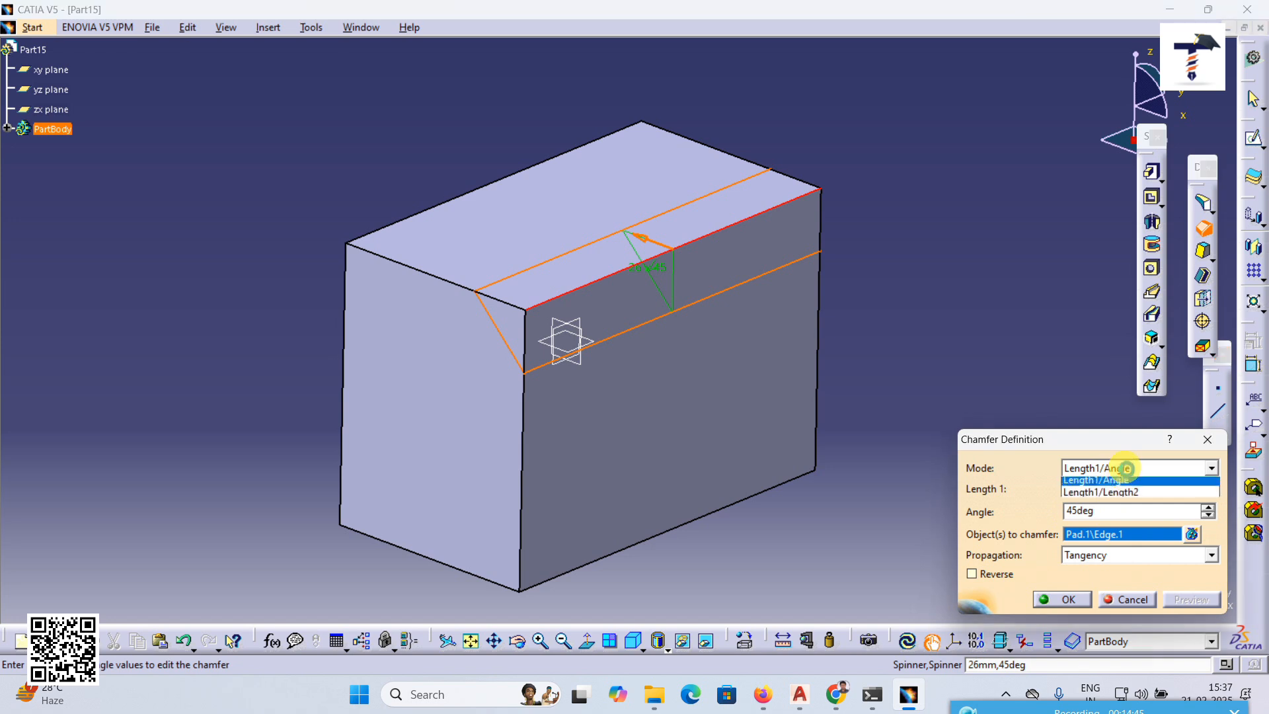
left_click(1131, 495)
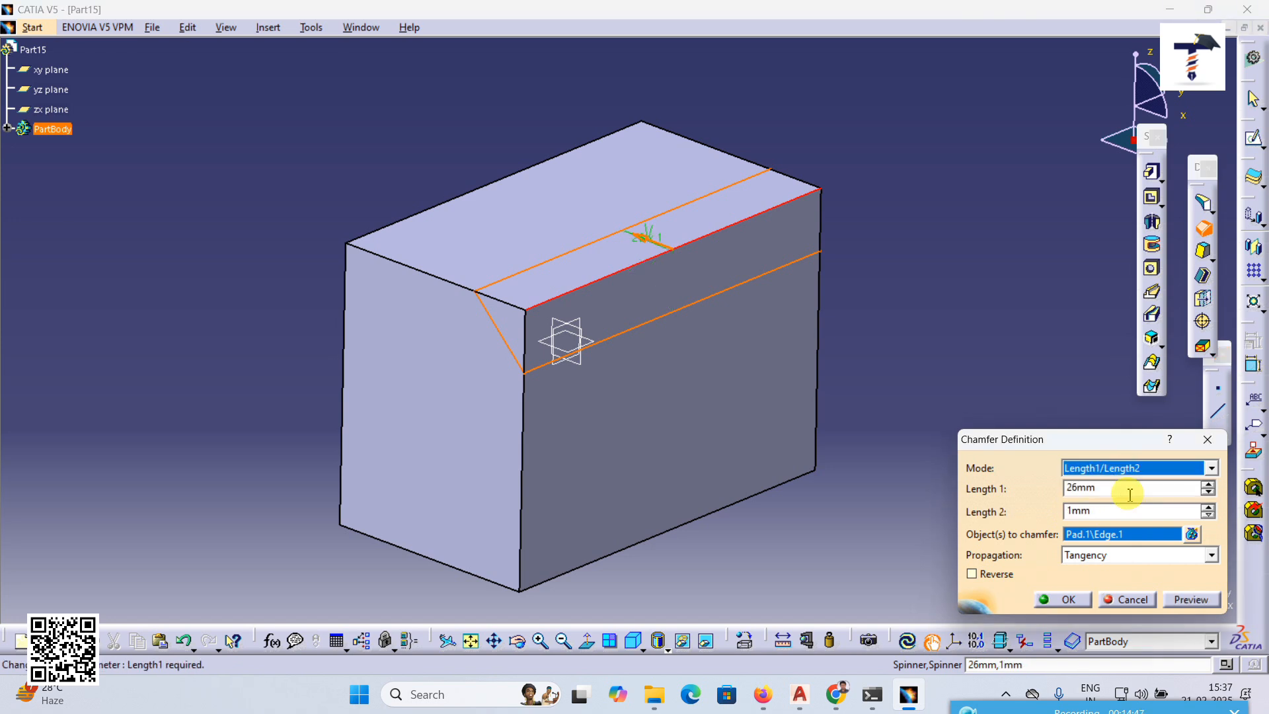
left_click(1206, 483)
left_click(1206, 483)
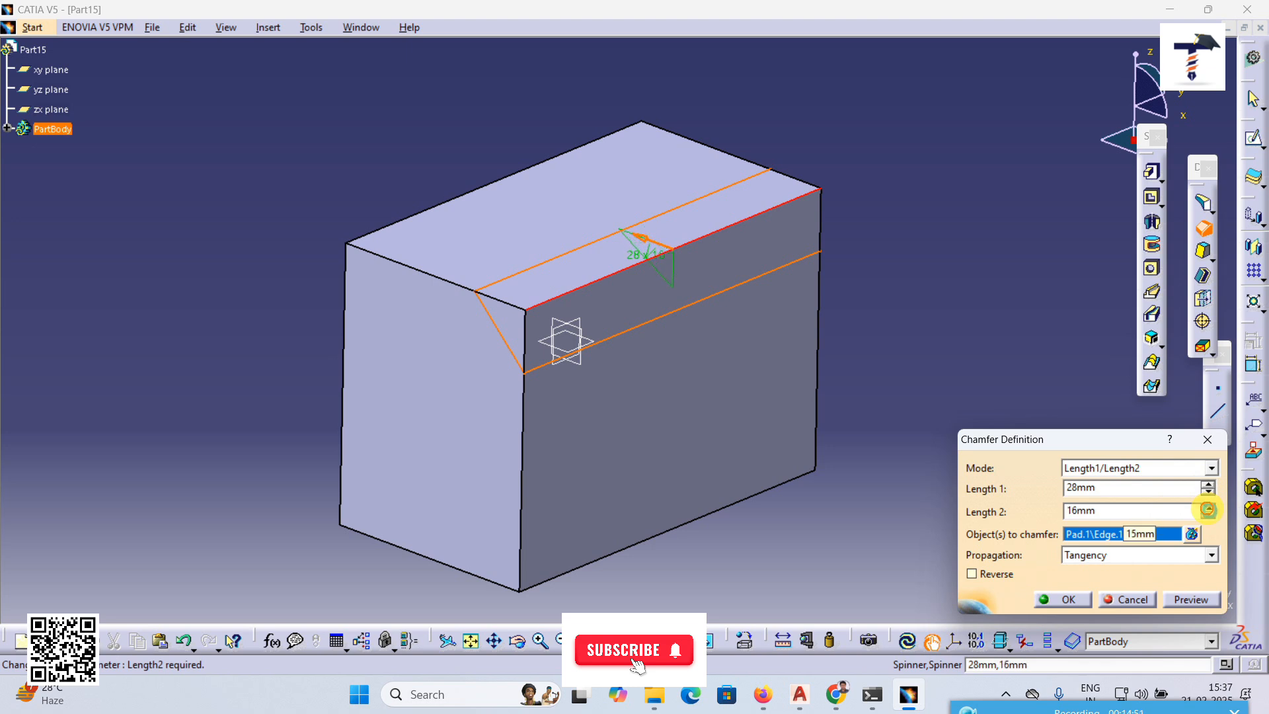
left_click(1193, 601)
left_click(1068, 600)
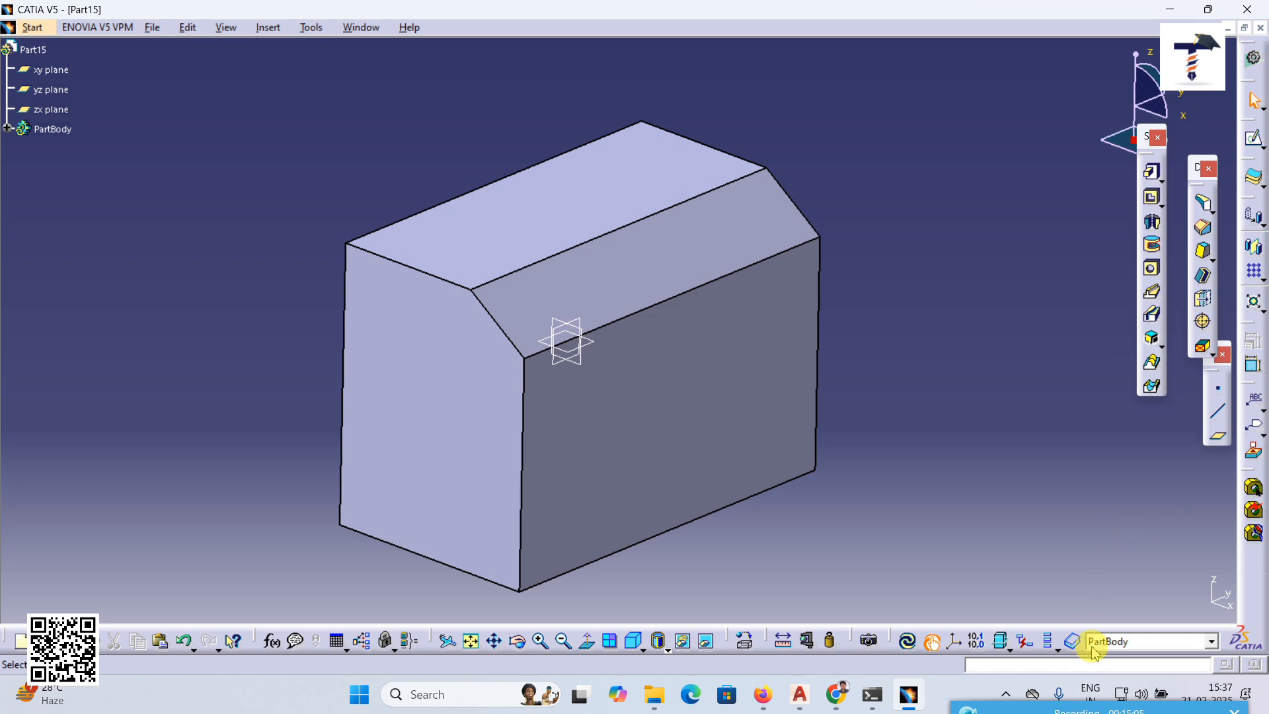
left_click_drag(1089, 708, 1101, 692)
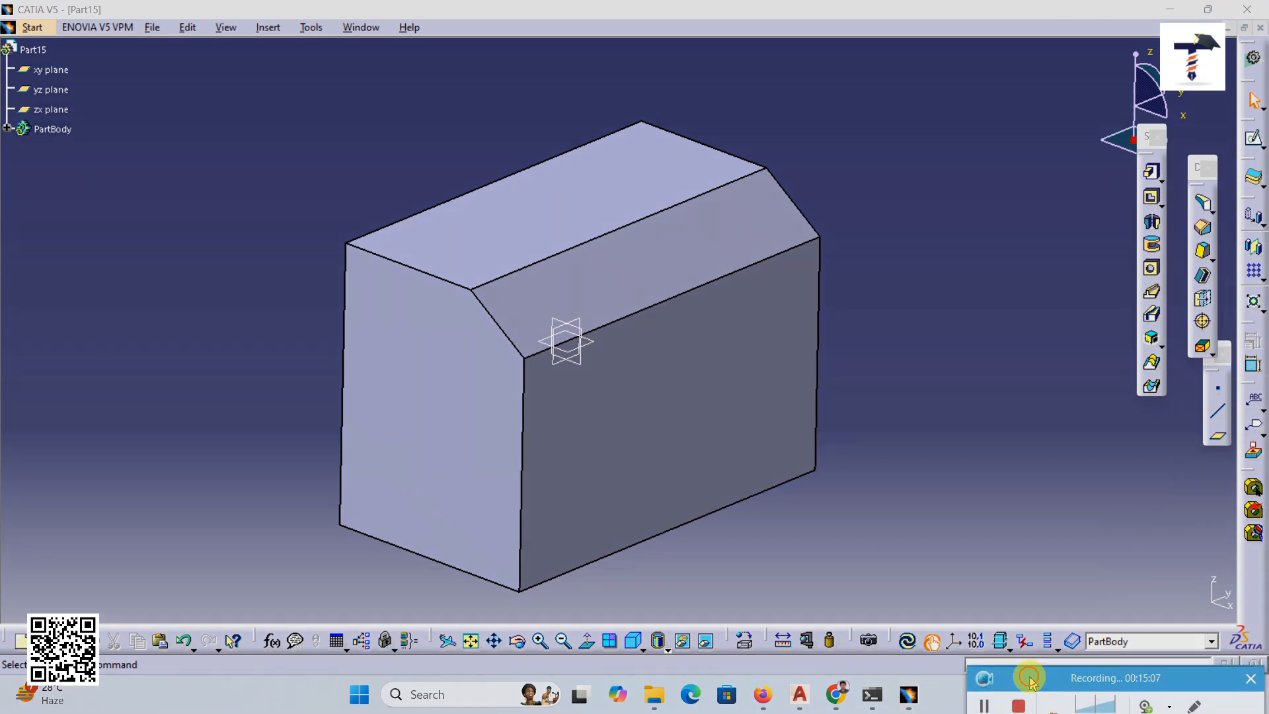